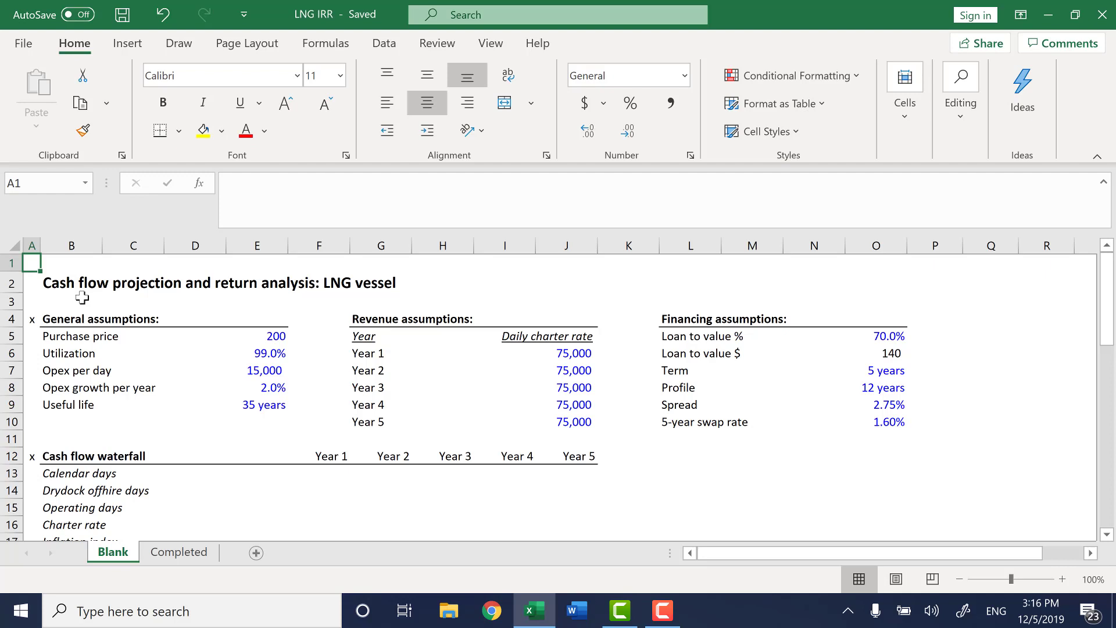
{"action": "key", "text": "Right"}
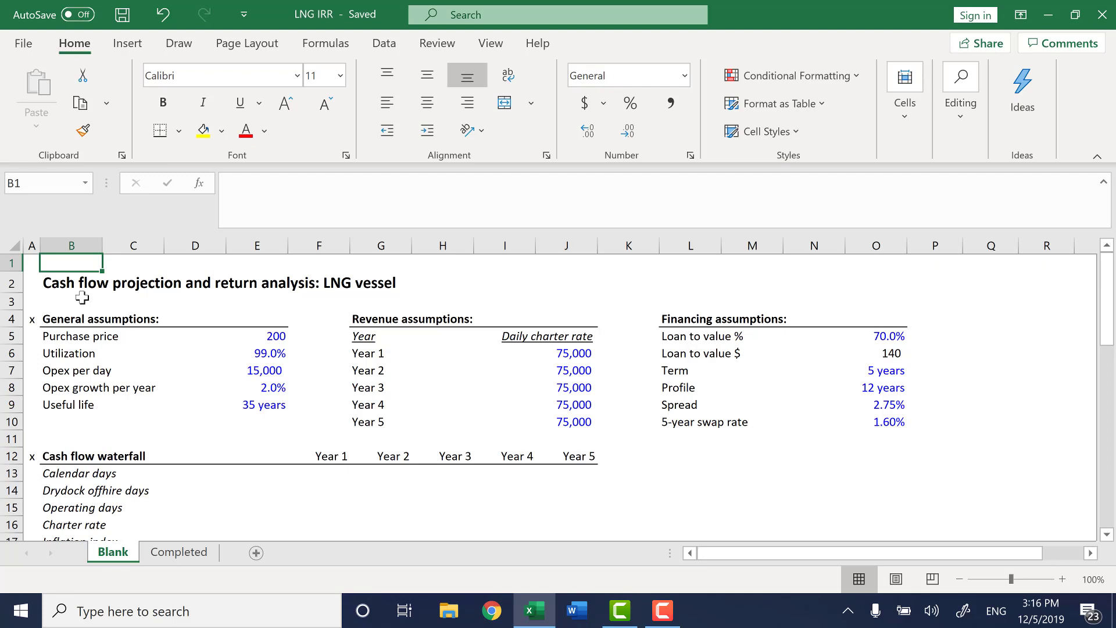
{"action": "key", "text": "Left"}
{"action": "key", "text": "Down"}
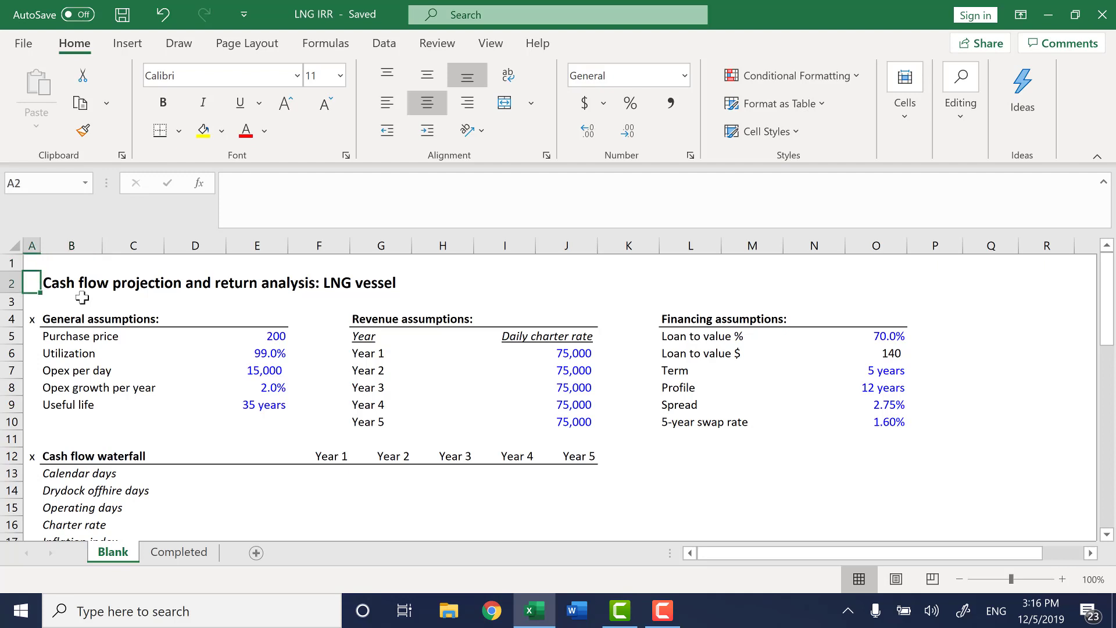
{"action": "key", "text": "Up"}
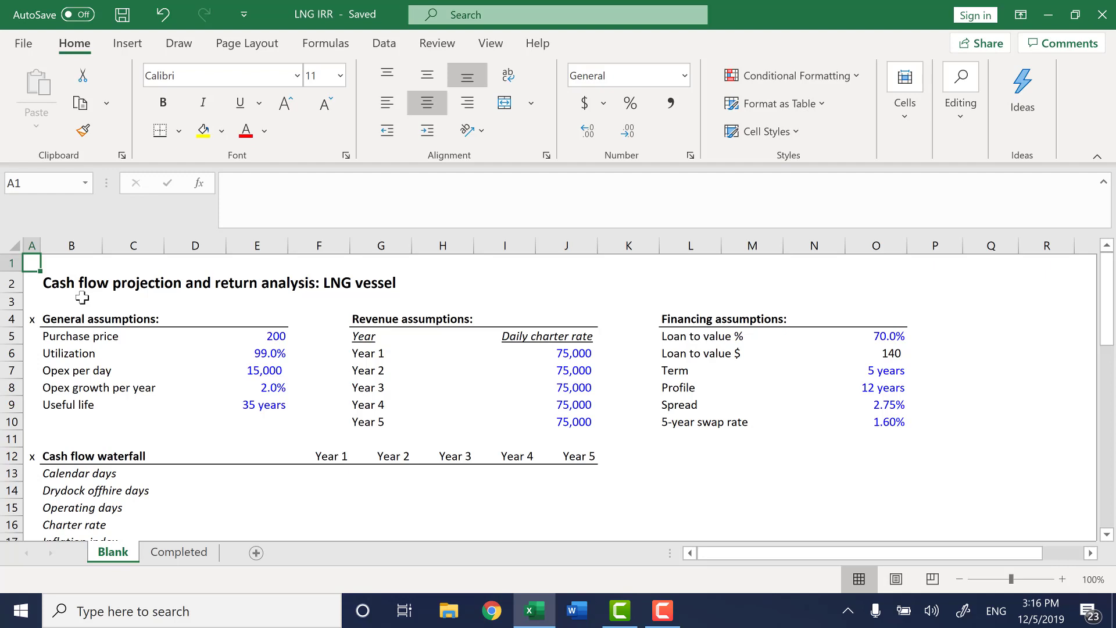
{"action": "key", "text": "Down"}
{"action": "key", "text": "Up"}
Preview the filled-in cash flow waterfall on the Completed sheet and return to the Blank sheet.
{"action": "left_click", "coordinate": [195, 554]}
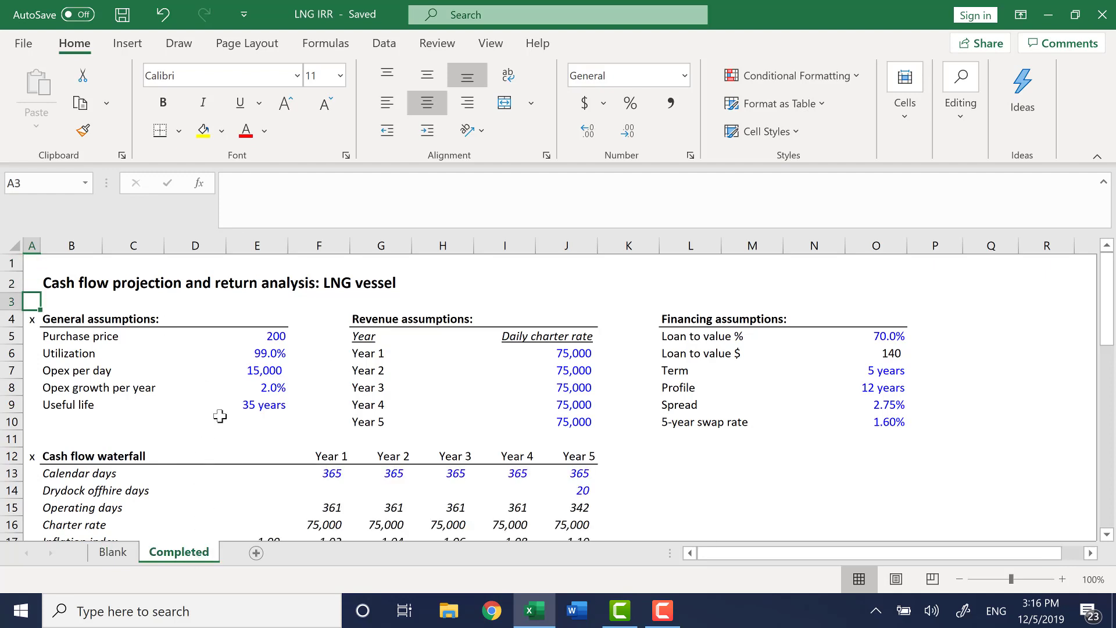
{"action": "left_click", "coordinate": [105, 553]}
{"action": "left_click", "coordinate": [140, 407]}
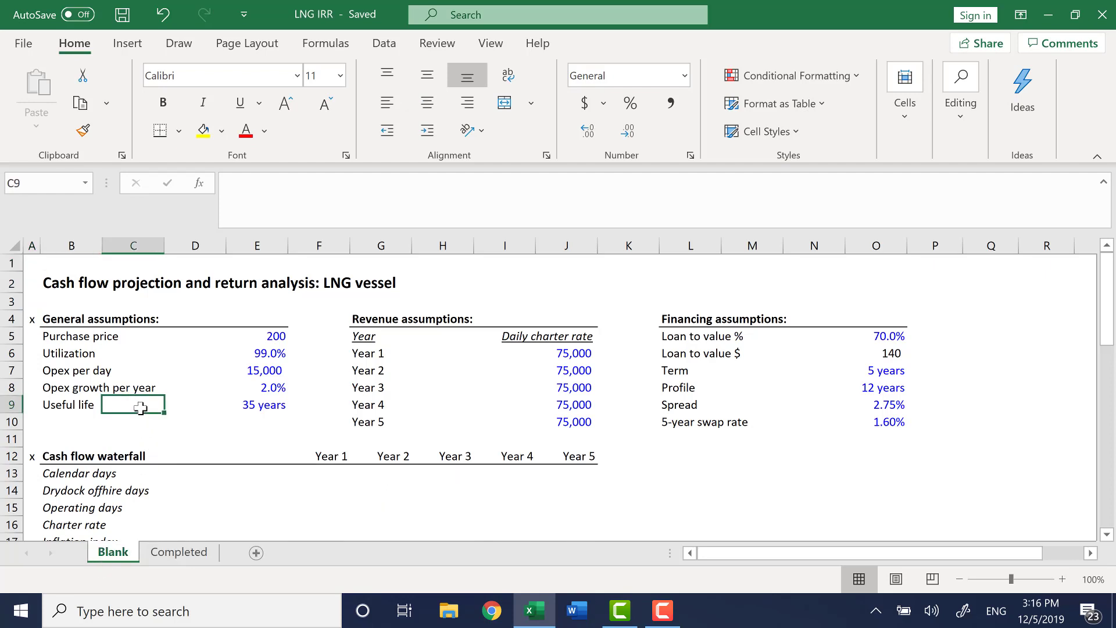
Scan the Blank sheet's sections from the general assumptions down to the IRR row and back to the top.
{"action": "key", "text": "Left"}
{"action": "key", "text": "Left"}
{"action": "key", "text": "ctrl+Up"}
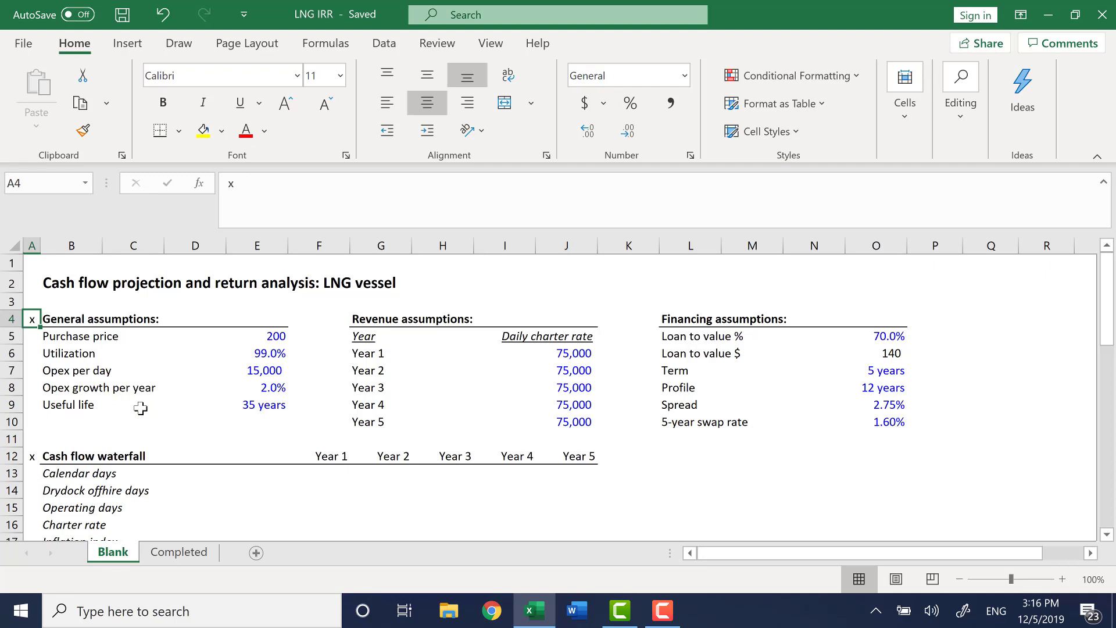
{"action": "key", "text": "ctrl+Down"}
{"action": "key", "text": "ctrl+Down"}
{"action": "key", "text": "ctrl+Down"}
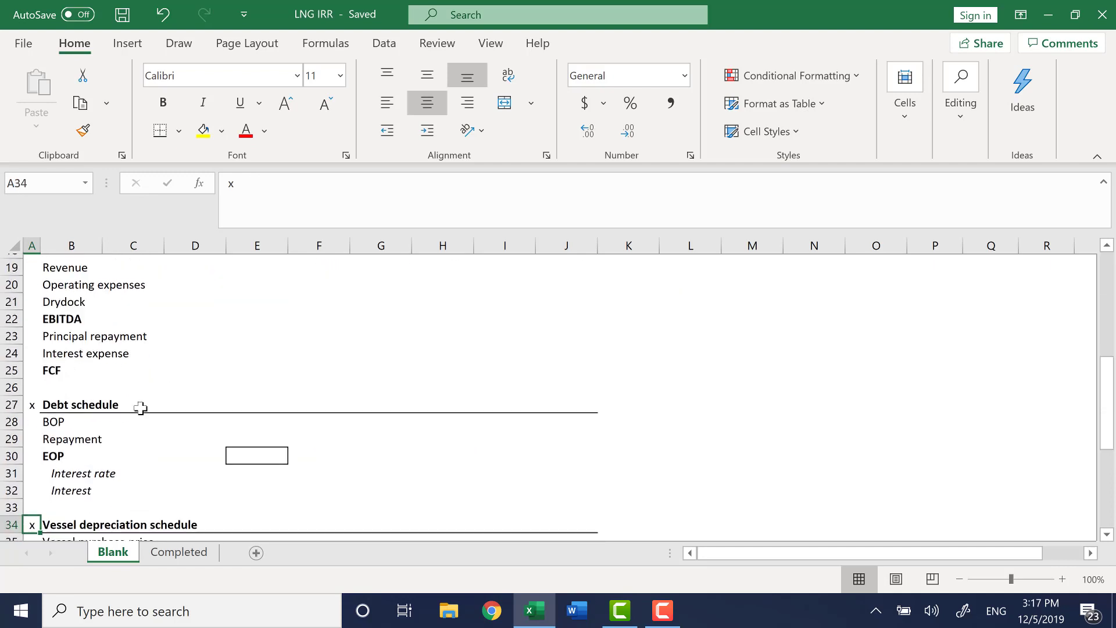
{"action": "key", "text": "ctrl+Down"}
{"action": "key", "text": "Down"}
{"action": "key", "text": "Down"}
{"action": "key", "text": "Down"}
{"action": "key", "text": "Down"}
{"action": "key", "text": "Down"}
{"action": "key", "text": "Down"}
{"action": "key", "text": "Down"}
{"action": "key", "text": "Down"}
{"action": "key", "text": "Down"}
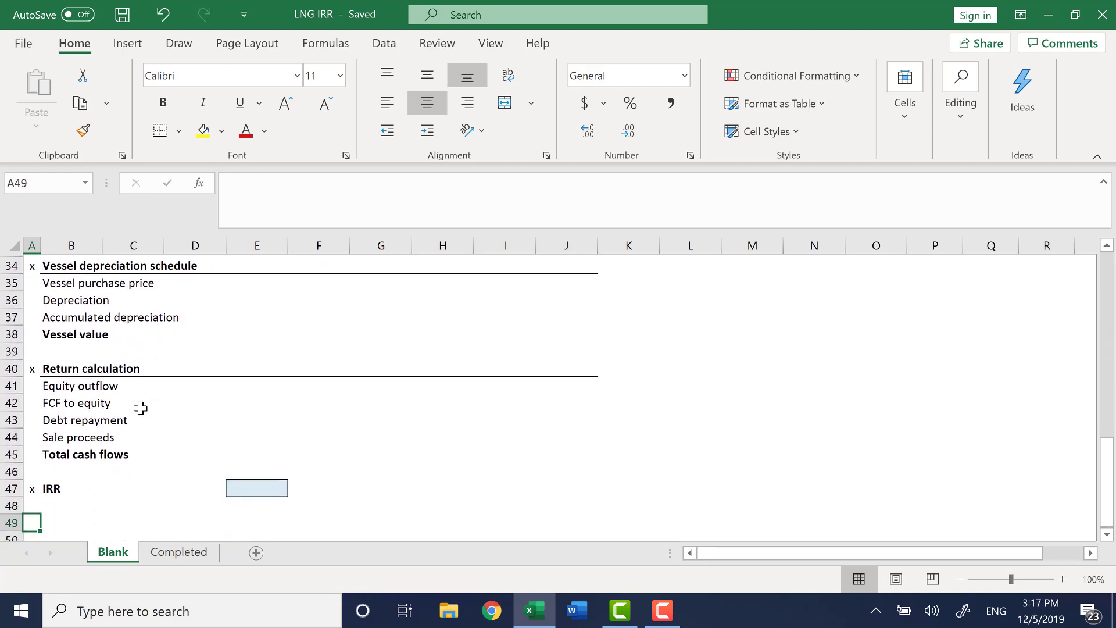
{"action": "key", "text": "Down"}
{"action": "key", "text": "Down"}
{"action": "key", "text": "Down"}
{"action": "key", "text": "ctrl+Up"}
{"action": "key", "text": "ctrl+Up"}
{"action": "key", "text": "ctrl+Up"}
{"action": "key", "text": "ctrl+Up"}
{"action": "key", "text": "ctrl+Up"}
{"action": "key", "text": "ctrl+Up"}
{"action": "key", "text": "ctrl+Up"}
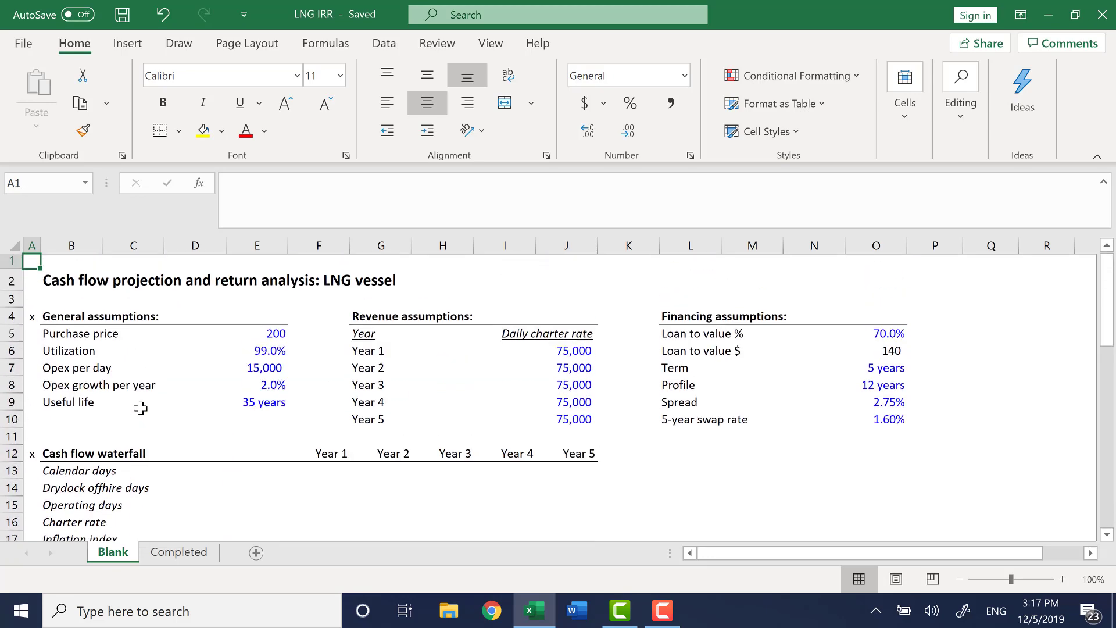
Step across the General, Revenue and Financing assumptions headings in row 4.
{"action": "key", "text": "Down"}
{"action": "key", "text": "Down"}
{"action": "key", "text": "Down"}
{"action": "key", "text": "Right"}
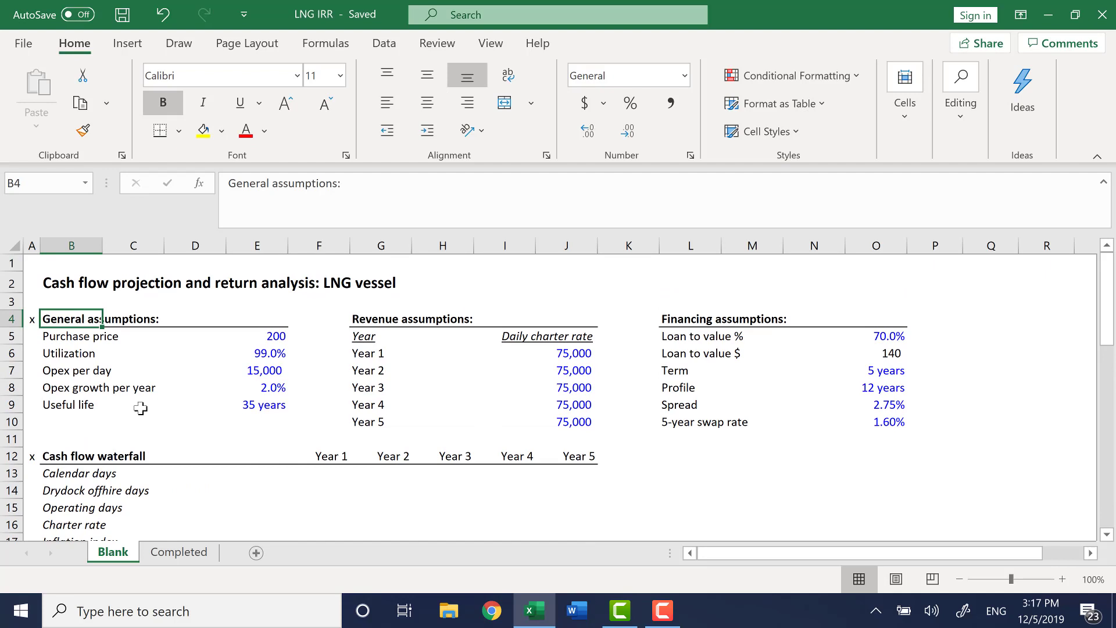
{"action": "key", "text": "ctrl+Right"}
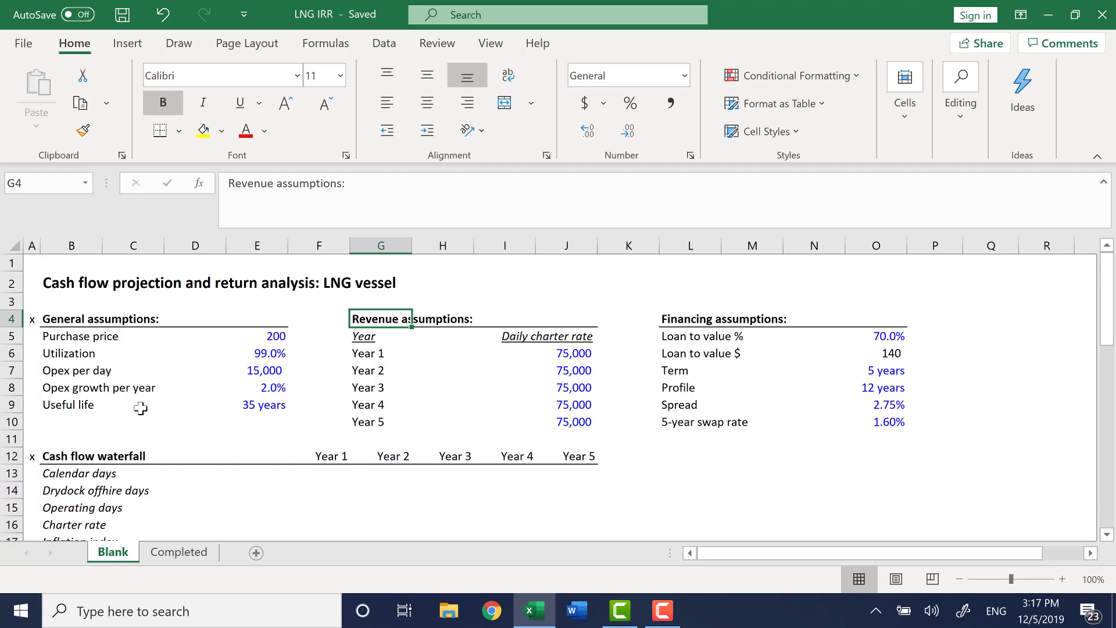
{"action": "key", "text": "ctrl+Right"}
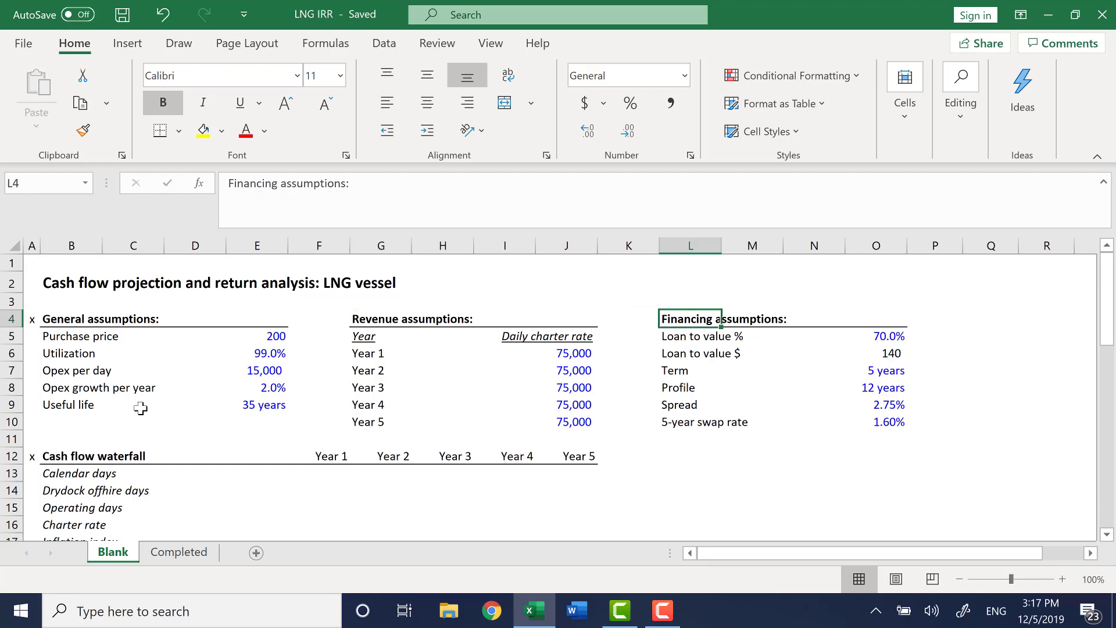
{"action": "key", "text": "ctrl+Left"}
{"action": "key", "text": "ctrl+Left"}
{"action": "key", "text": "Left"}
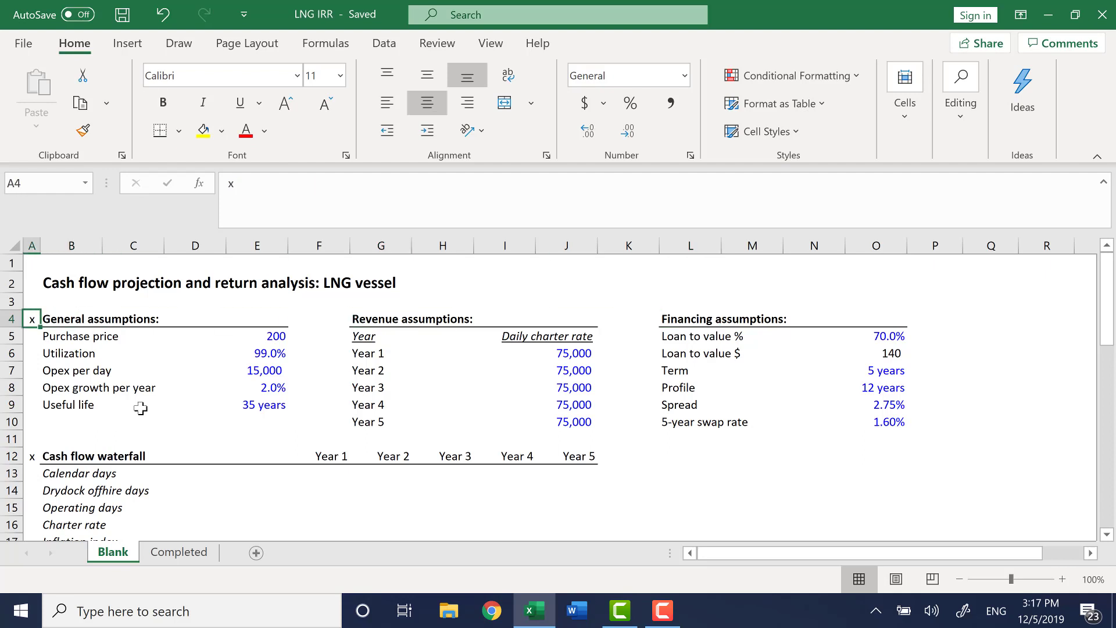
Review the row labels of the cash flow waterfall and debt schedule sections.
{"action": "key", "text": "ctrl+Down"}
{"action": "key", "text": "Down"}
{"action": "key", "text": "Down"}
{"action": "key", "text": "Down"}
{"action": "key", "text": "Down"}
{"action": "key", "text": "Down"}
{"action": "key", "text": "Down"}
{"action": "key", "text": "Down"}
{"action": "key", "text": "Down"}
{"action": "key", "text": "Down"}
{"action": "key", "text": "Down"}
{"action": "key", "text": "Down"}
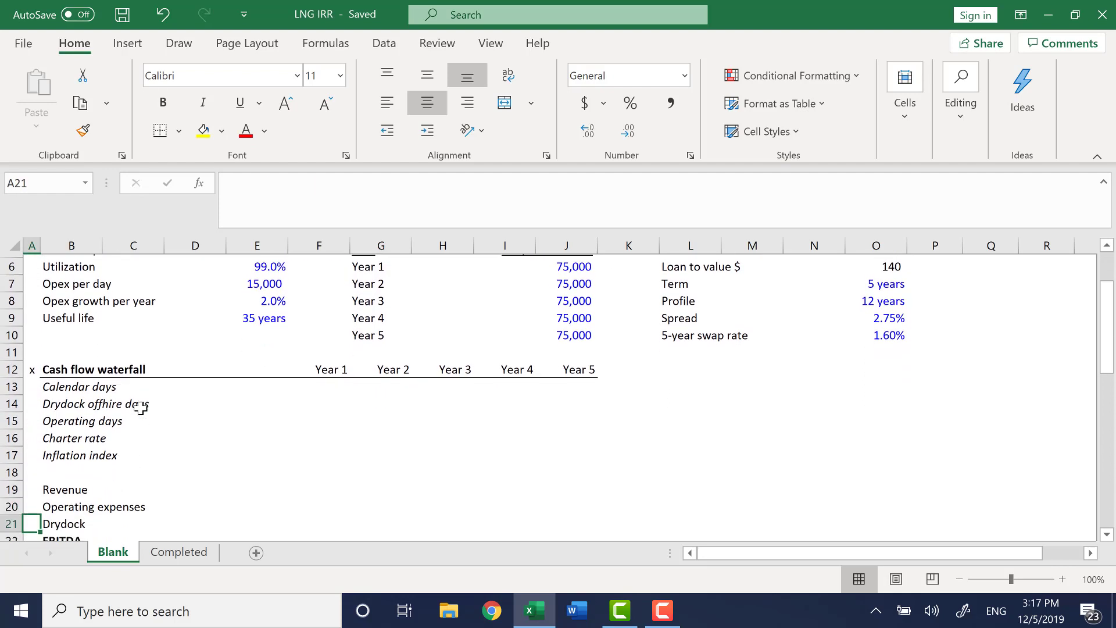
{"action": "key", "text": "ctrl+Up"}
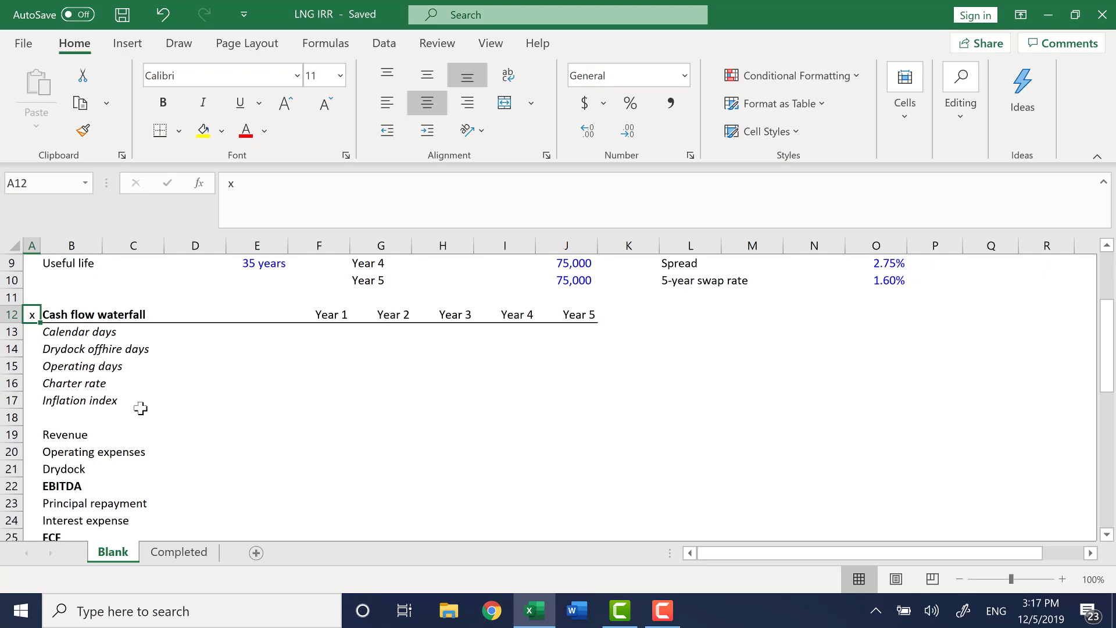
{"action": "key", "text": "ctrl+Down"}
{"action": "key", "text": "ctrl+Down"}
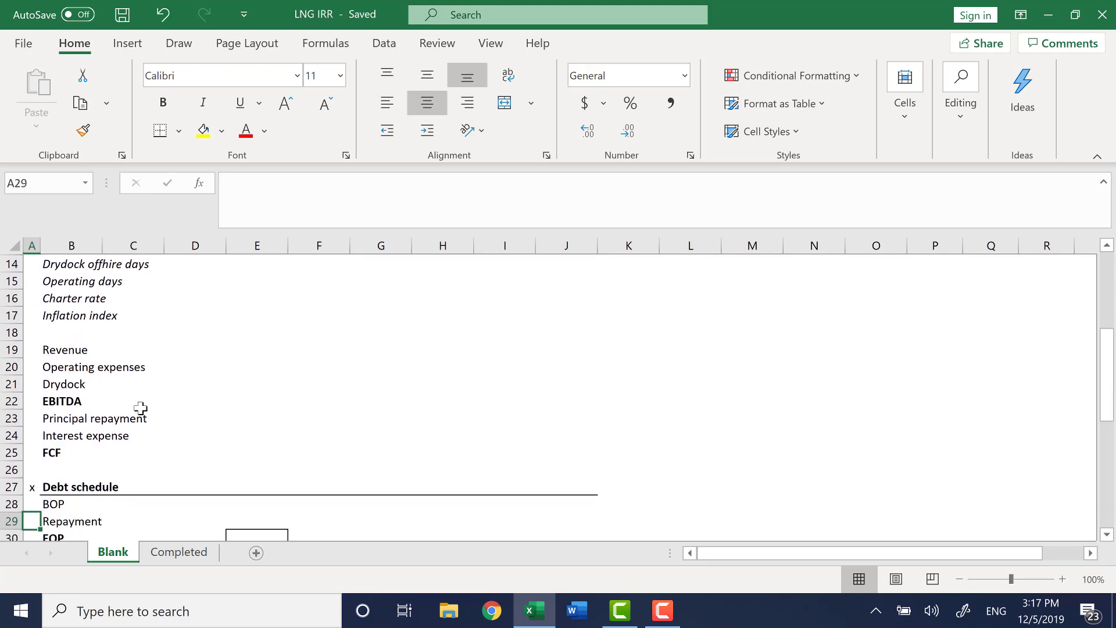
{"action": "key", "text": "Up"}
{"action": "key", "text": "Up"}
{"action": "key", "text": "Up"}
{"action": "key", "text": "Up"}
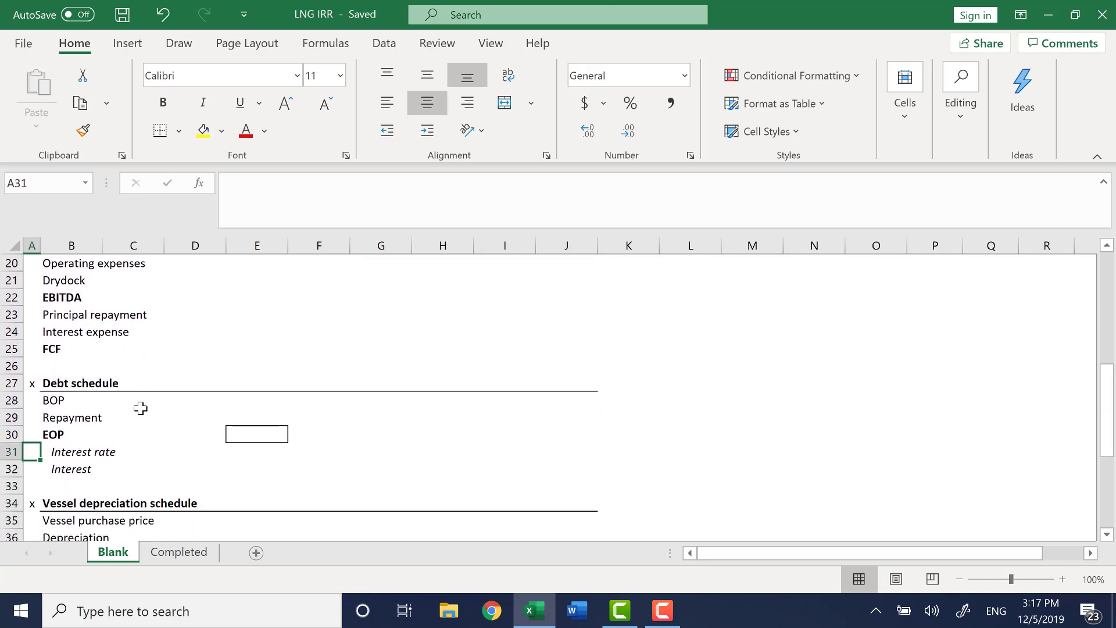
{"action": "key", "text": "Up"}
{"action": "key", "text": "Up"}
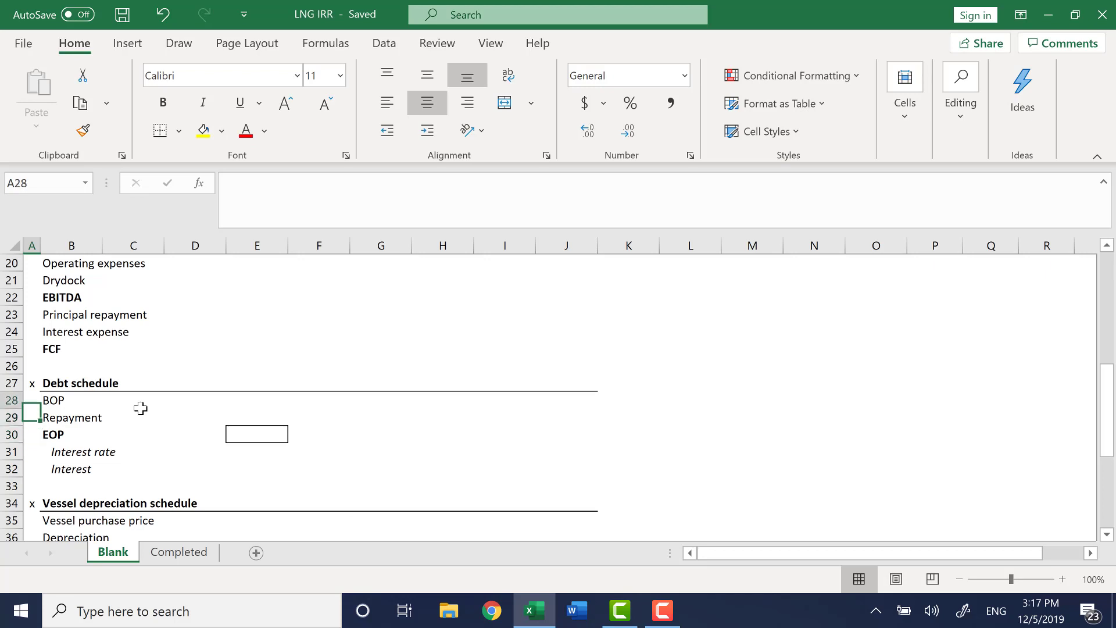
{"action": "key", "text": "Up"}
{"action": "key", "text": "Down"}
{"action": "key", "text": "Down"}
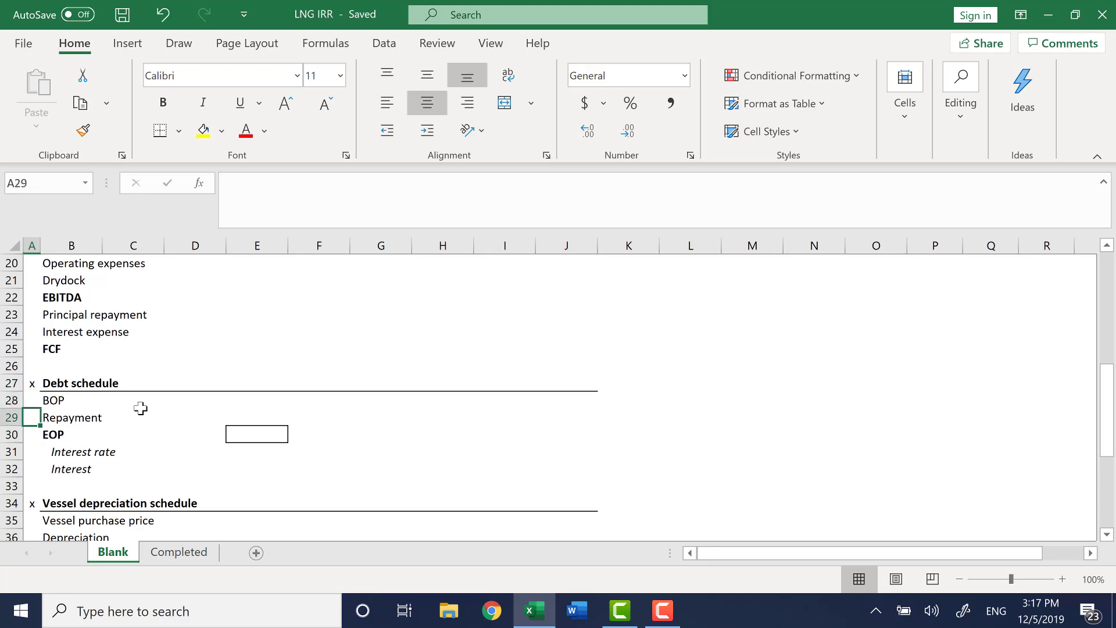
{"action": "key", "text": "Down"}
{"action": "key", "text": "Down"}
{"action": "key", "text": "Down"}
{"action": "key", "text": "Down"}
{"action": "key", "text": "Down"}
{"action": "key", "text": "Down"}
{"action": "key", "text": "Down"}
{"action": "key", "text": "Down"}
{"action": "key", "text": "Down"}
{"action": "key", "text": "Down"}
{"action": "key", "text": "Down"}
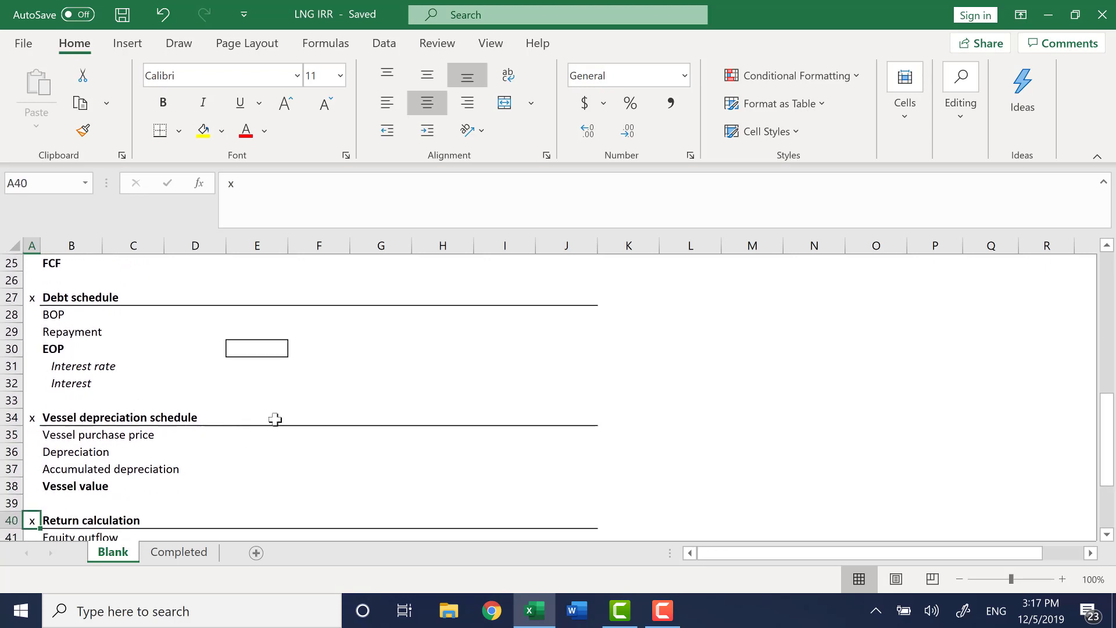
Review the vessel depreciation schedule, return calculation and IRR rows, then return to the top of the sheet.
{"action": "left_click", "coordinate": [187, 414]}
{"action": "key", "text": "Left"}
{"action": "key", "text": "Left"}
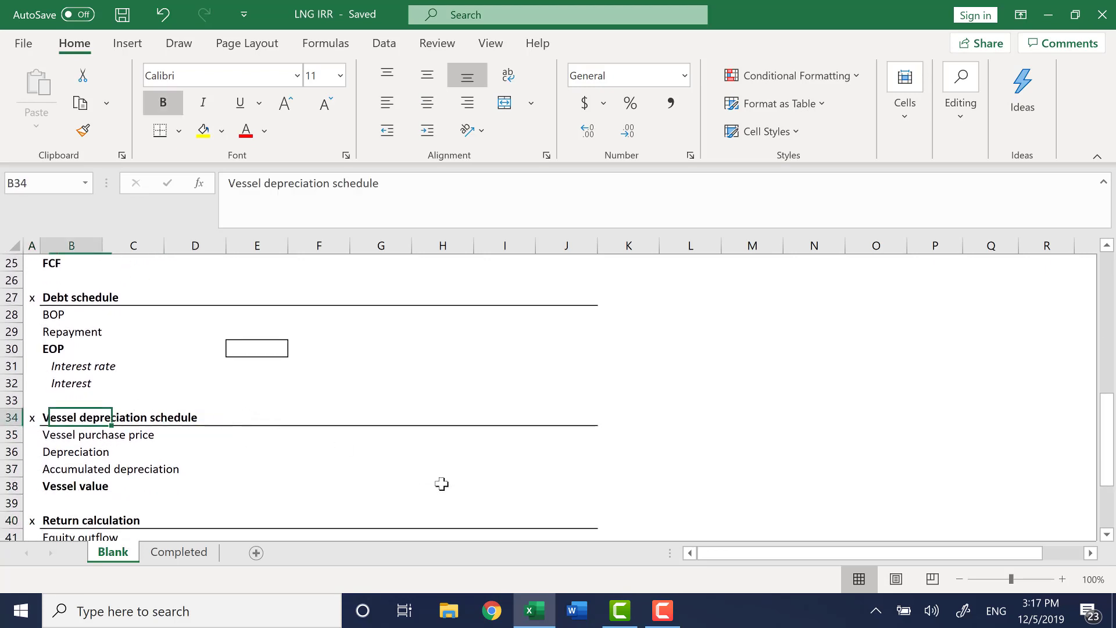
{"action": "key", "text": "Down"}
{"action": "key", "text": "Down"}
{"action": "key", "text": "Down"}
{"action": "key", "text": "Down"}
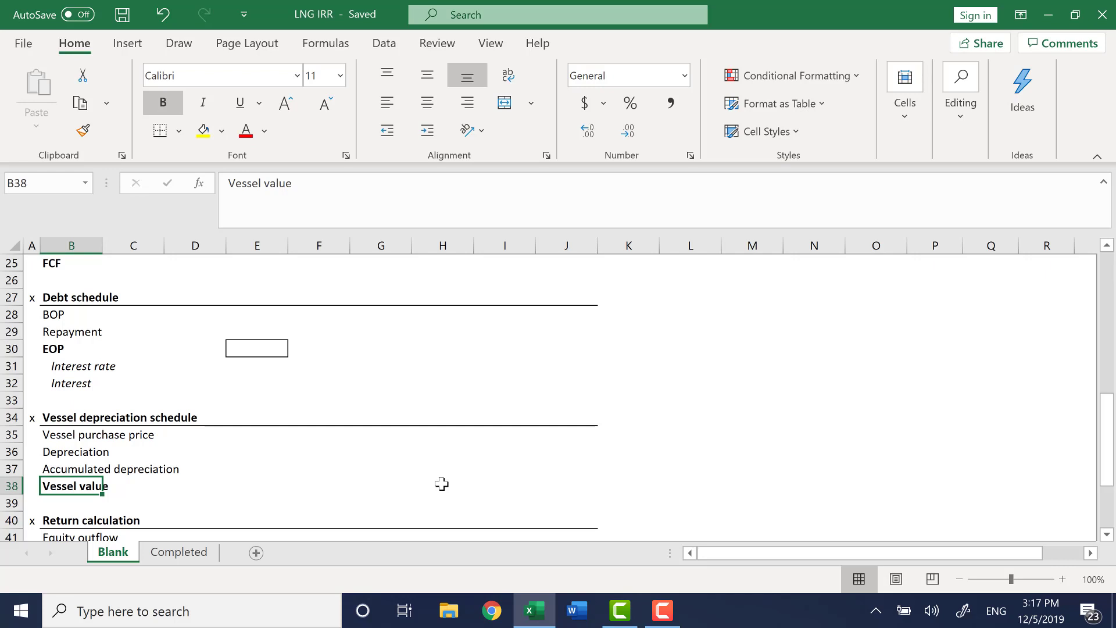
{"action": "key", "text": "Left"}
{"action": "key", "text": "Down"}
{"action": "key", "text": "Down"}
{"action": "key", "text": "Down"}
{"action": "key", "text": "Down"}
{"action": "key", "text": "Down"}
{"action": "key", "text": "Down"}
{"action": "key", "text": "Down"}
{"action": "key", "text": "Down"}
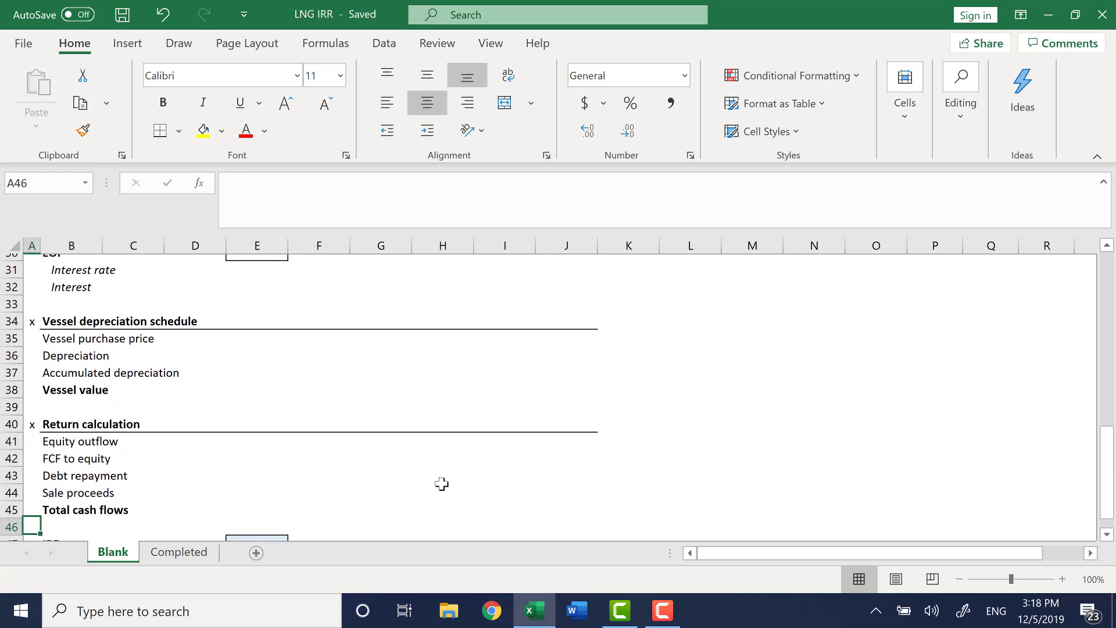
{"action": "key", "text": "Down"}
{"action": "key", "text": "Down"}
{"action": "key", "text": "Down"}
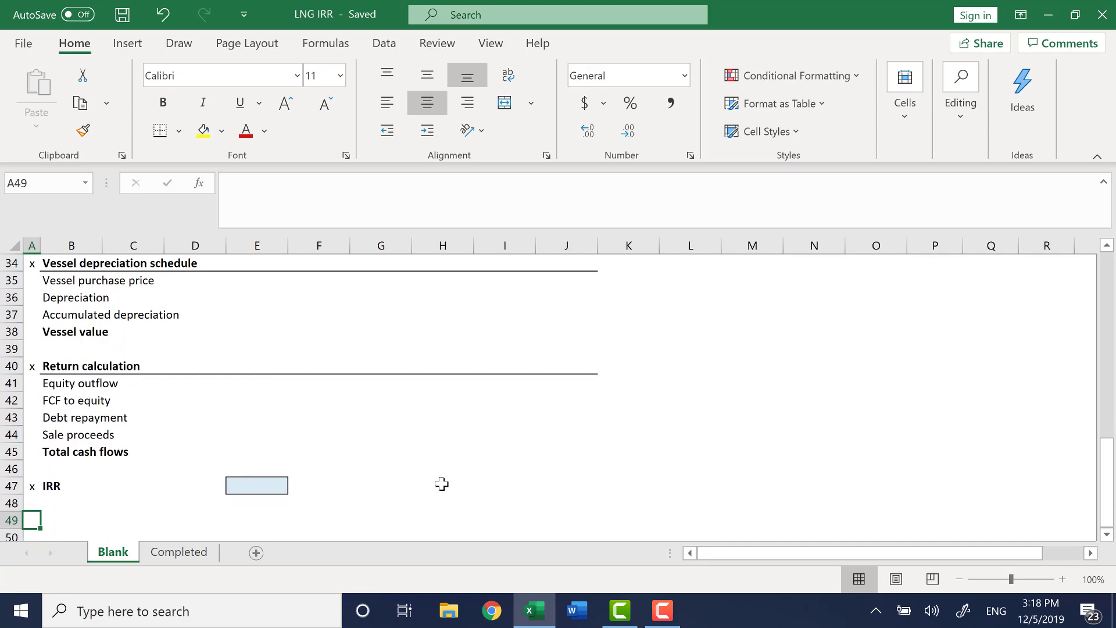
{"action": "key", "text": "ctrl+Up"}
{"action": "key", "text": "ctrl+Up"}
{"action": "key", "text": "ctrl+Up"}
{"action": "key", "text": "ctrl+Down"}
{"action": "key", "text": "ctrl+Down"}
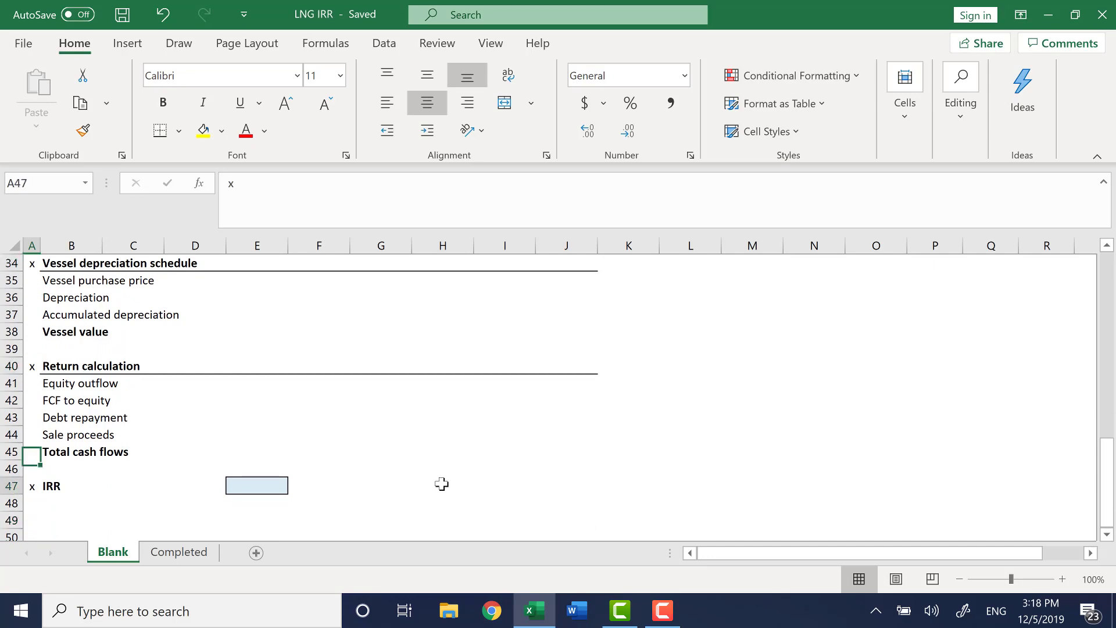
{"action": "key", "text": "ctrl+Down"}
{"action": "key", "text": "ctrl+Up"}
{"action": "key", "text": "ctrl+Up"}
{"action": "key", "text": "ctrl+Up"}
{"action": "key", "text": "ctrl+Up"}
{"action": "key", "text": "ctrl+Up"}
{"action": "key", "text": "ctrl+Up"}
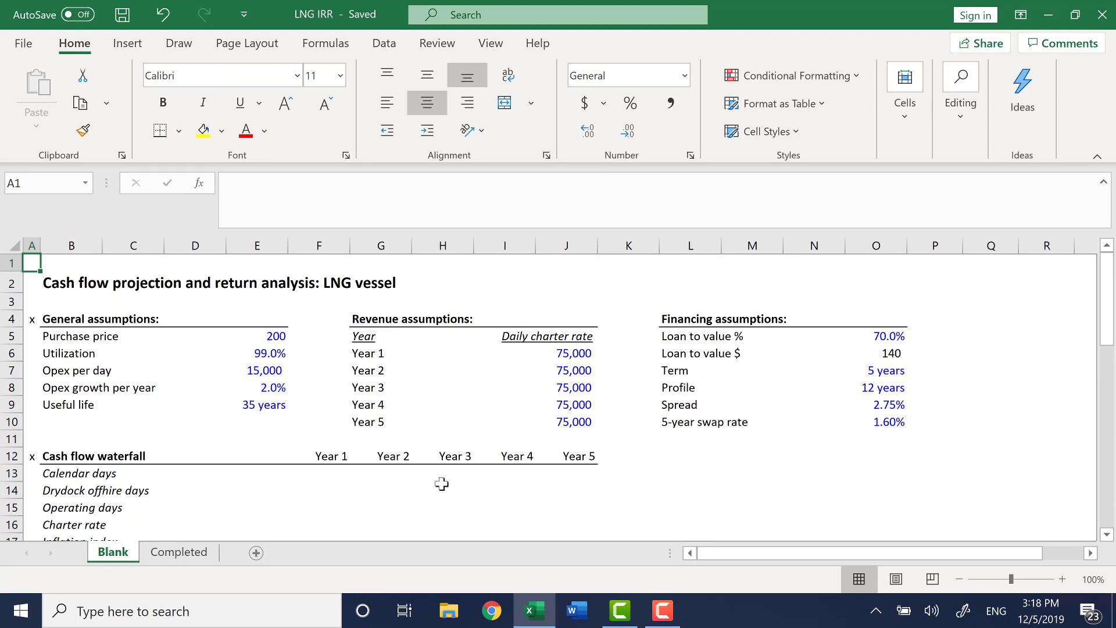
Examine each general assumption input in column E, from purchase price to useful life.
{"action": "key", "text": "Down"}
{"action": "key", "text": "Down"}
{"action": "key", "text": "Down"}
{"action": "key", "text": "Right"}
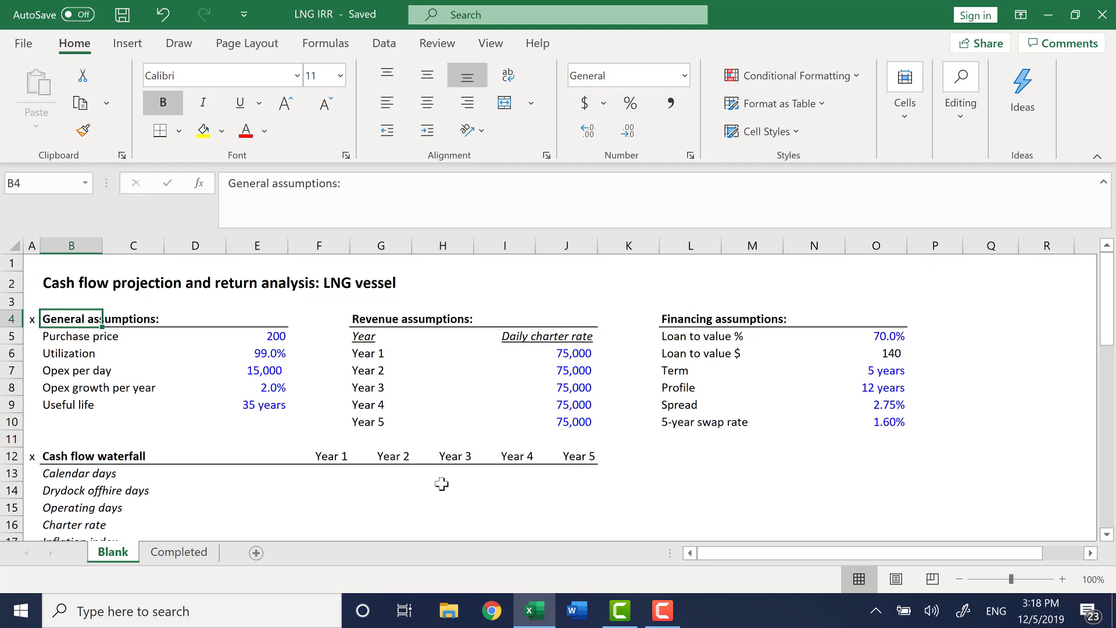
{"action": "key", "text": "Down"}
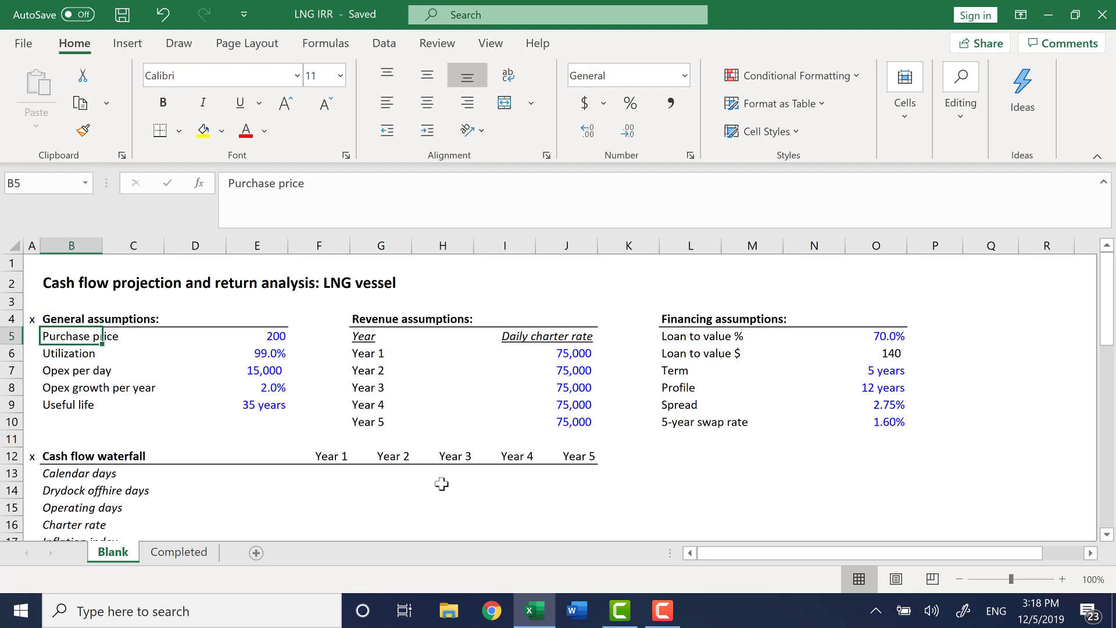
{"action": "key", "text": "Right"}
{"action": "key", "text": "Right"}
{"action": "key", "text": "Right"}
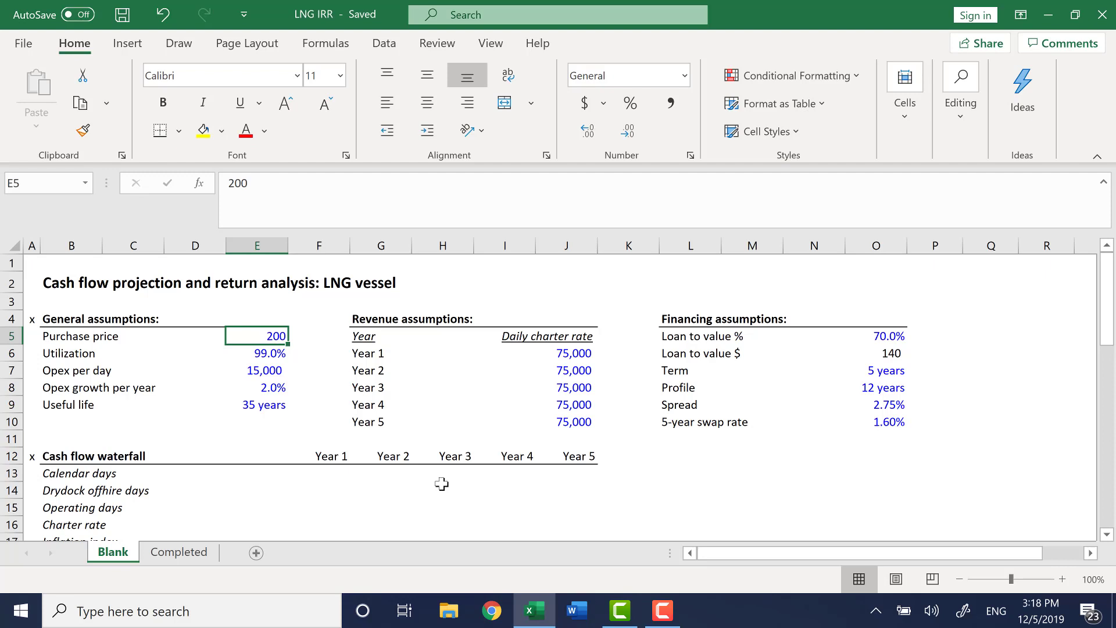
{"action": "key", "text": "Down"}
{"action": "key", "text": "Left"}
{"action": "key", "text": "Right"}
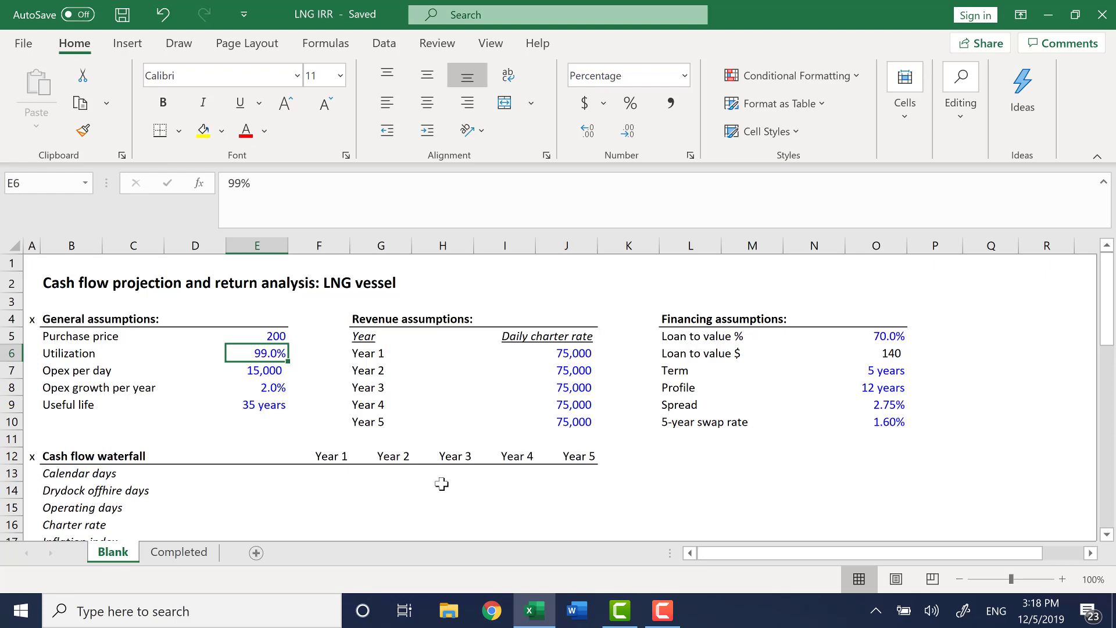
{"action": "key", "text": "ctrl+Left"}
{"action": "key", "text": "ctrl+Right"}
{"action": "key", "text": "Down"}
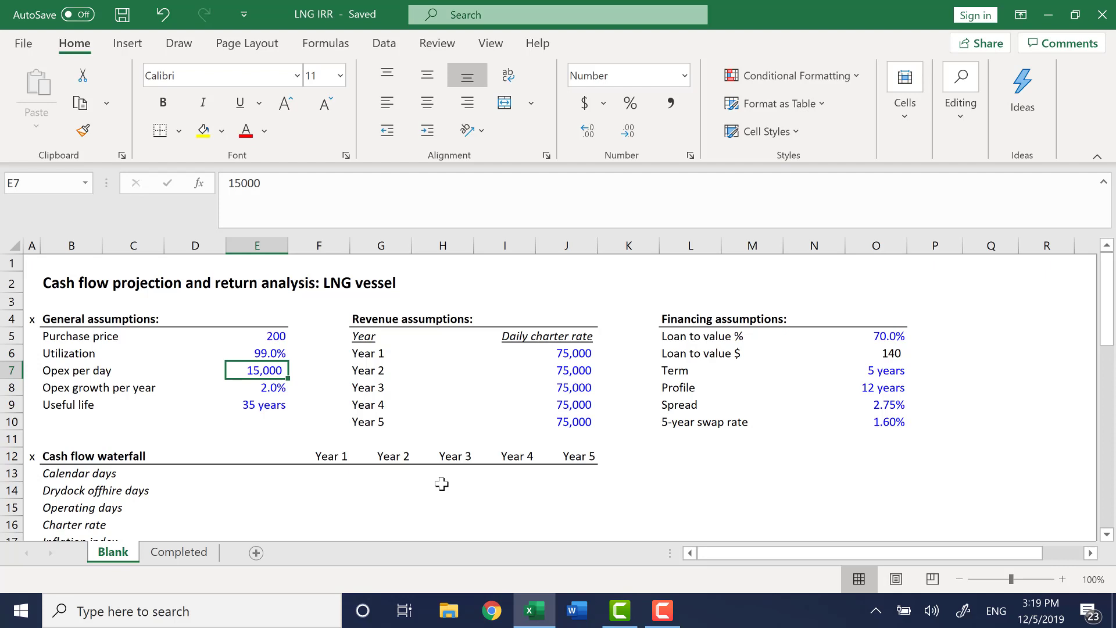
{"action": "key", "text": "Down"}
{"action": "key", "text": "Down"}
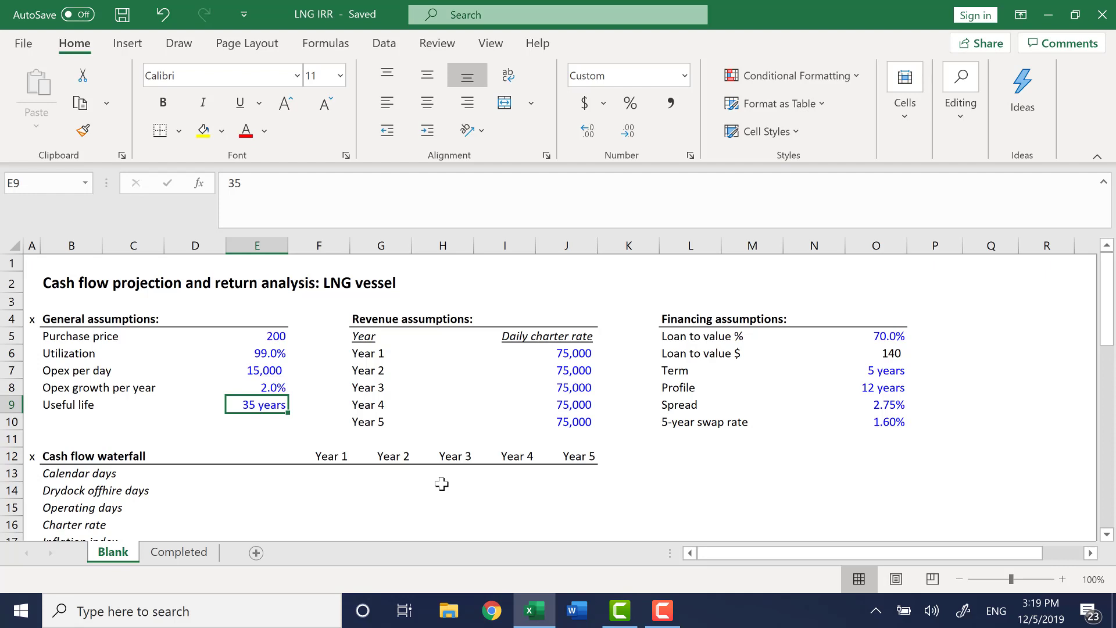
Examine the revenue assumptions' year labels and the Year 1 daily charter rate.
{"action": "key", "text": "Left"}
{"action": "key", "text": "Right"}
{"action": "key", "text": "Right"}
{"action": "key", "text": "Right"}
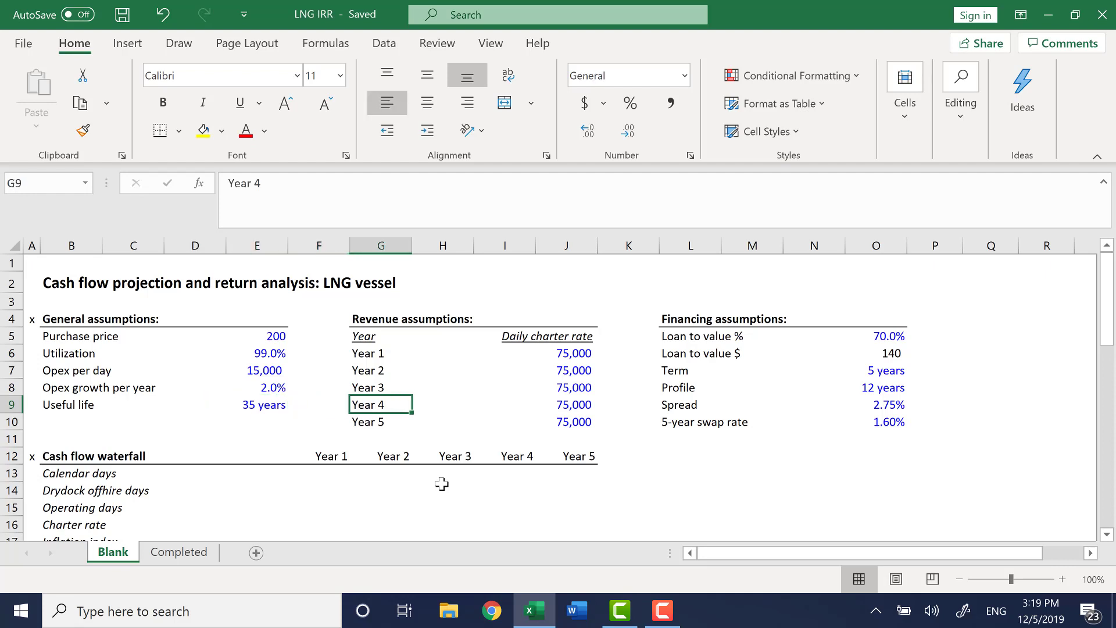
{"action": "key", "text": "Up"}
{"action": "key", "text": "Up"}
{"action": "key", "text": "Up"}
{"action": "key", "text": "Right"}
{"action": "key", "text": "Right"}
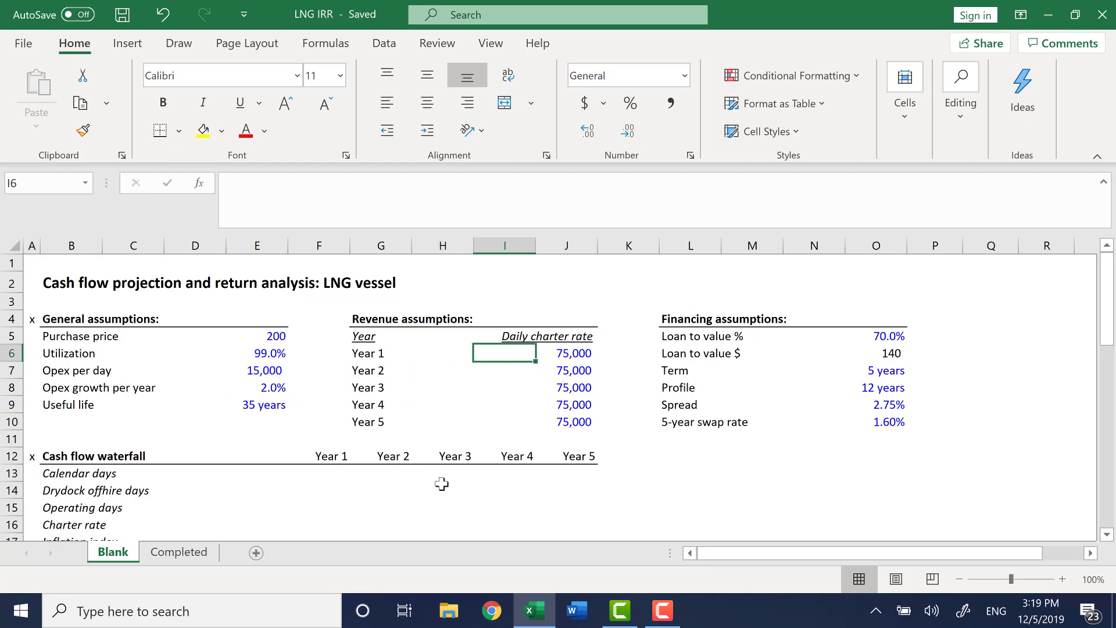
{"action": "key", "text": "Right"}
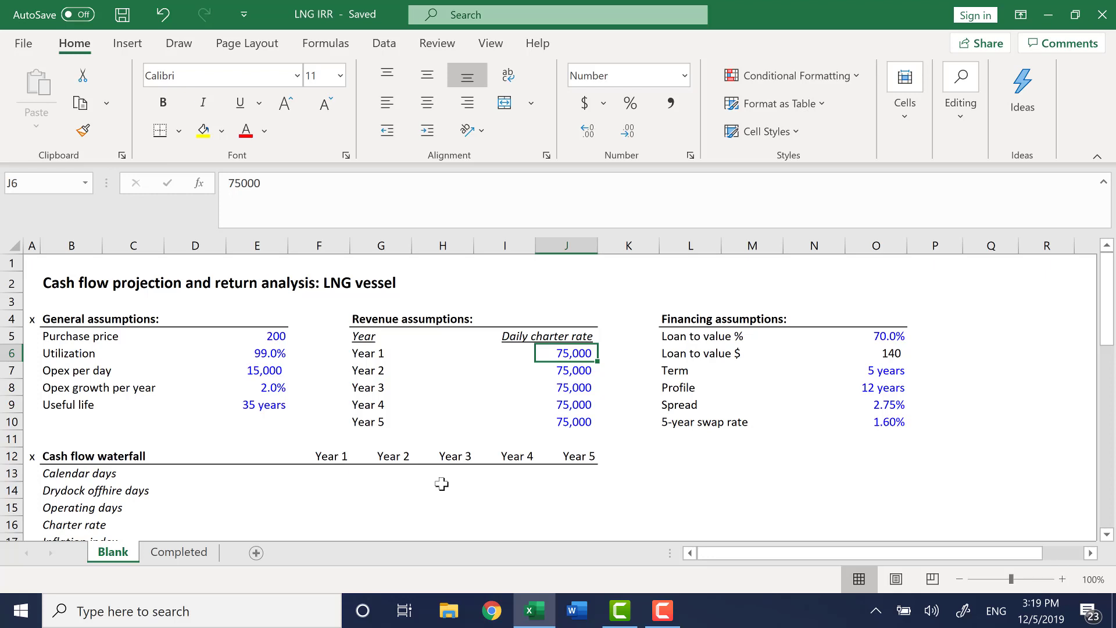
Examine the Year 1 to Year 5 daily charter rates and the financing assumptions, including the loan-to-value $ formula.
{"action": "key", "text": "ctrl+shift+Down"}
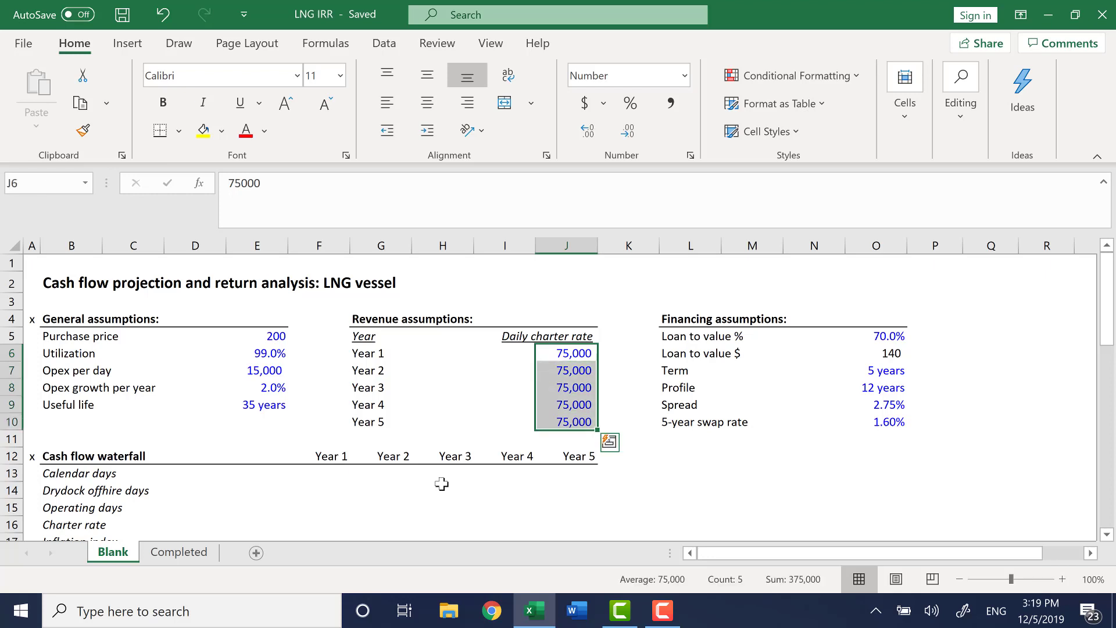
{"action": "key", "text": "Left"}
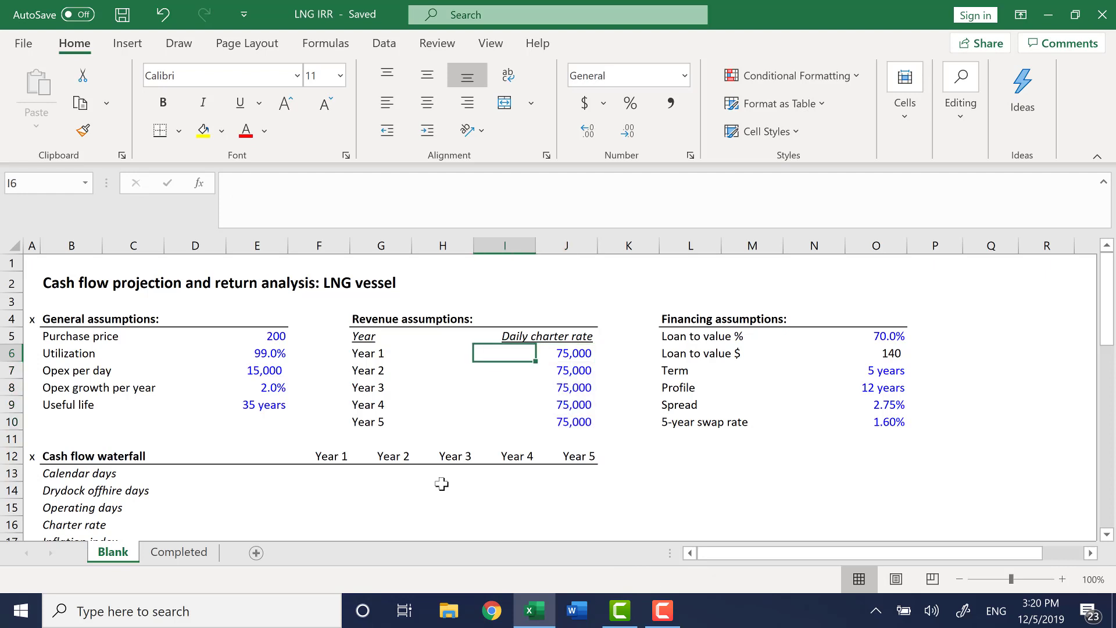
{"action": "key", "text": "Right"}
{"action": "key", "text": "ctrl+shift+Down"}
{"action": "key", "text": "ctrl+Down"}
{"action": "key", "text": "ctrl+Right"}
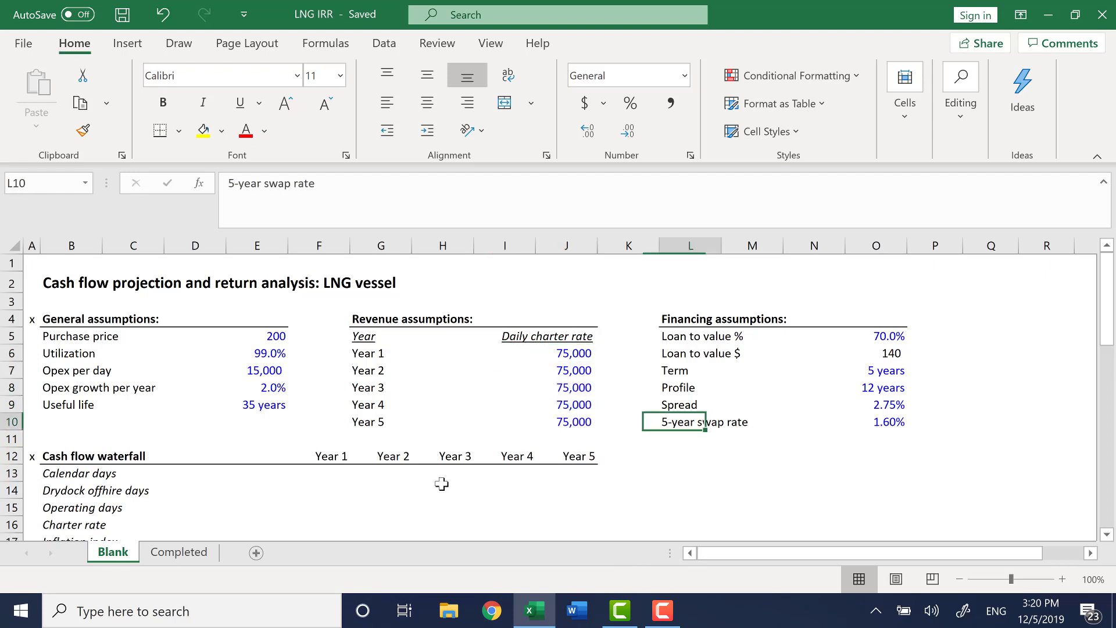
{"action": "key", "text": "ctrl+Up"}
{"action": "key", "text": "Down"}
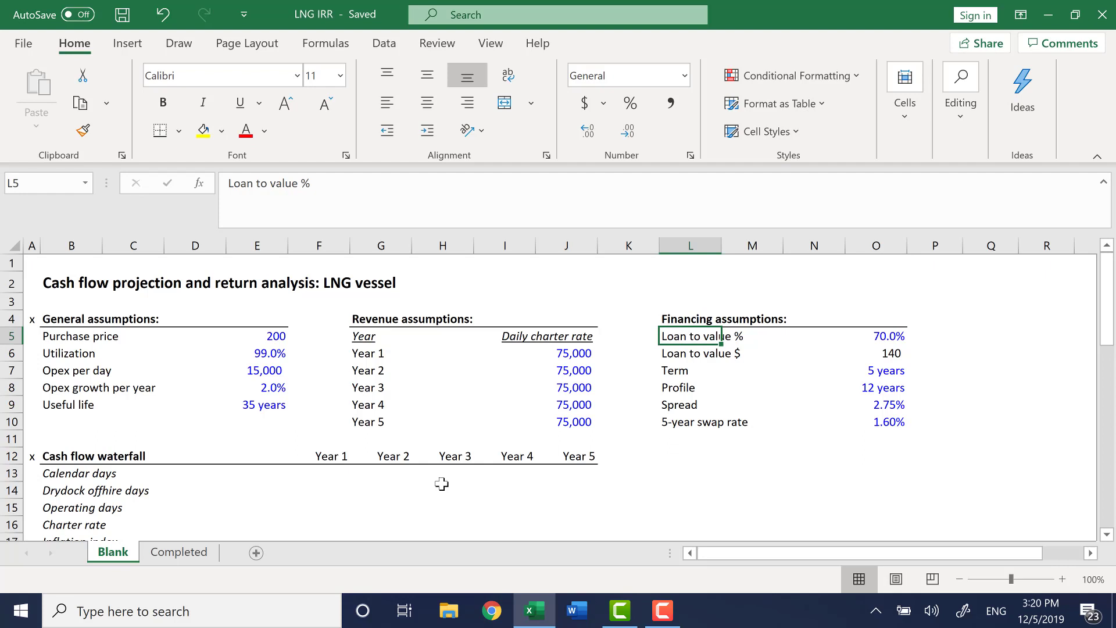
{"action": "key", "text": "ctrl+Right"}
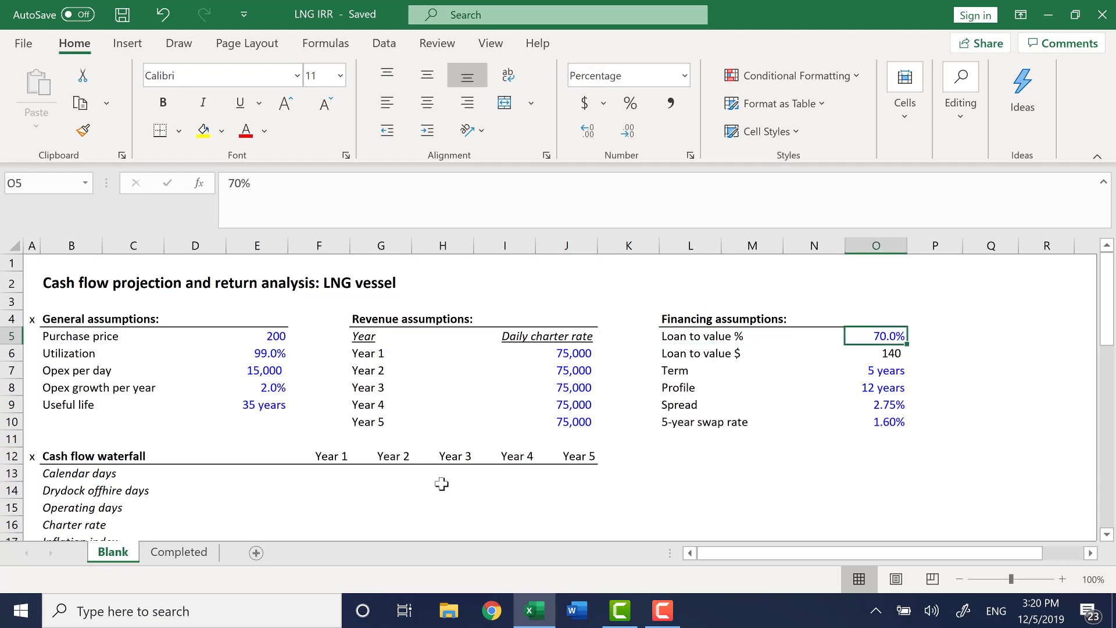
{"action": "key", "text": "Down"}
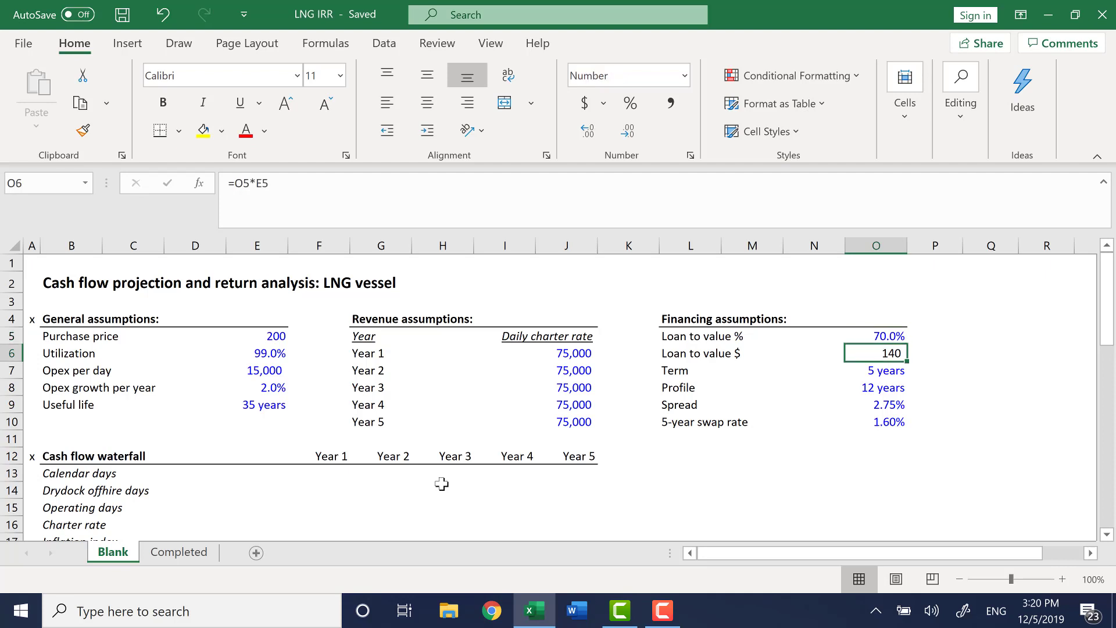
Re-enter the loan-to-value $ formula as the loan-to-value % multiplied by the purchase price.
{"action": "type", "text": "="}
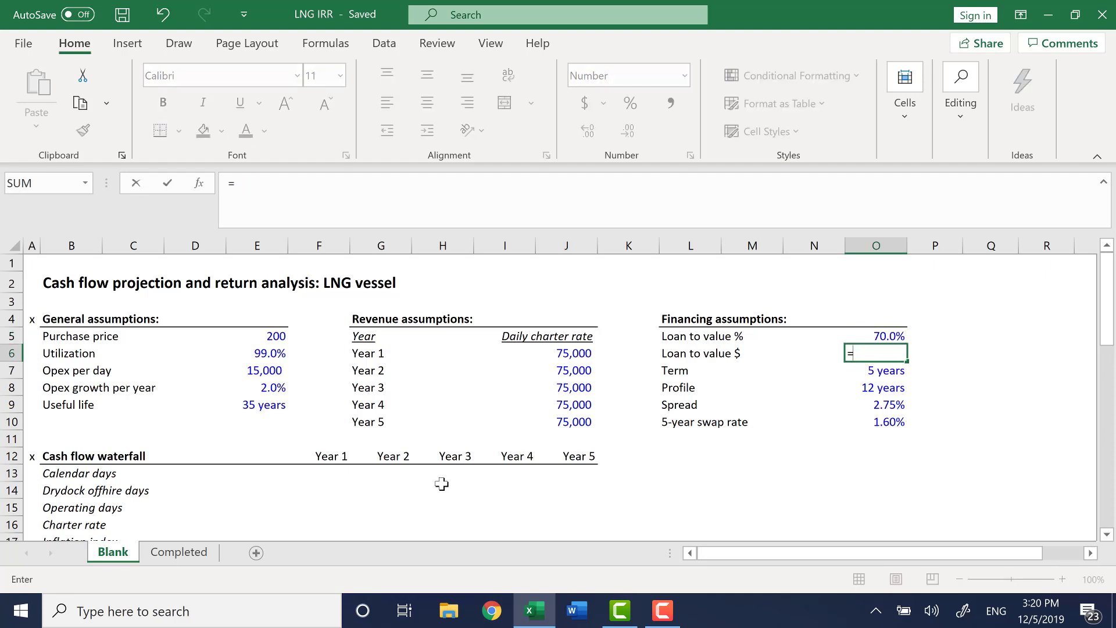
{"action": "key", "text": "Up"}
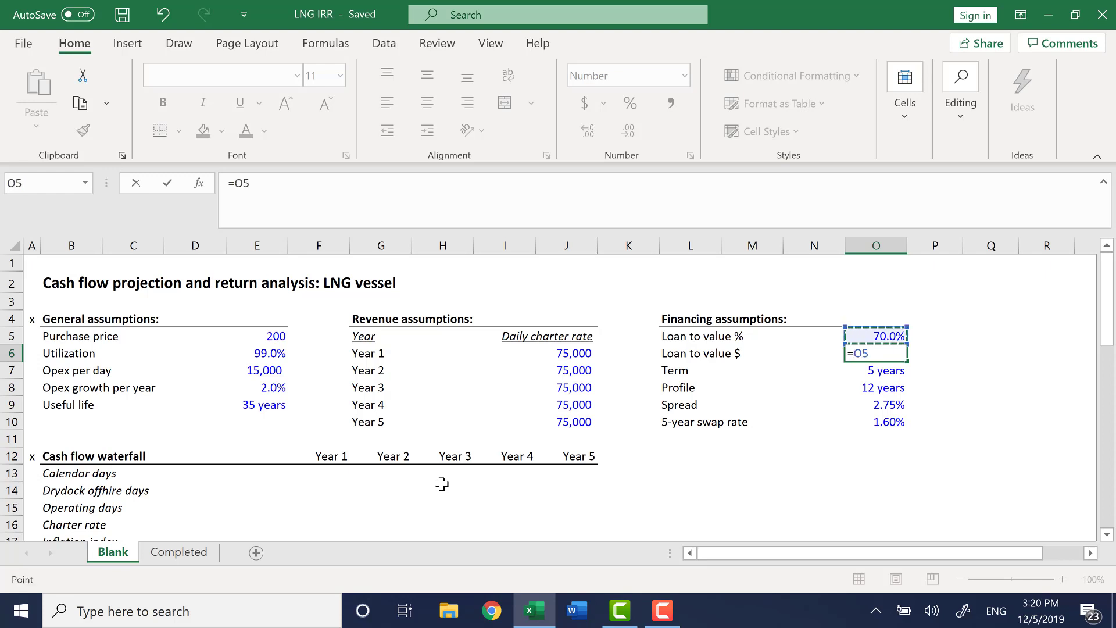
{"action": "type", "text": "*"}
{"action": "key", "text": "Left"}
{"action": "key", "text": "Left"}
{"action": "key", "text": "Left"}
{"action": "key", "text": "Left"}
{"action": "key", "text": "Left"}
{"action": "key", "text": "Left"}
{"action": "key", "text": "Left"}
{"action": "key", "text": "Left"}
{"action": "key", "text": "Left"}
{"action": "key", "text": "Left"}
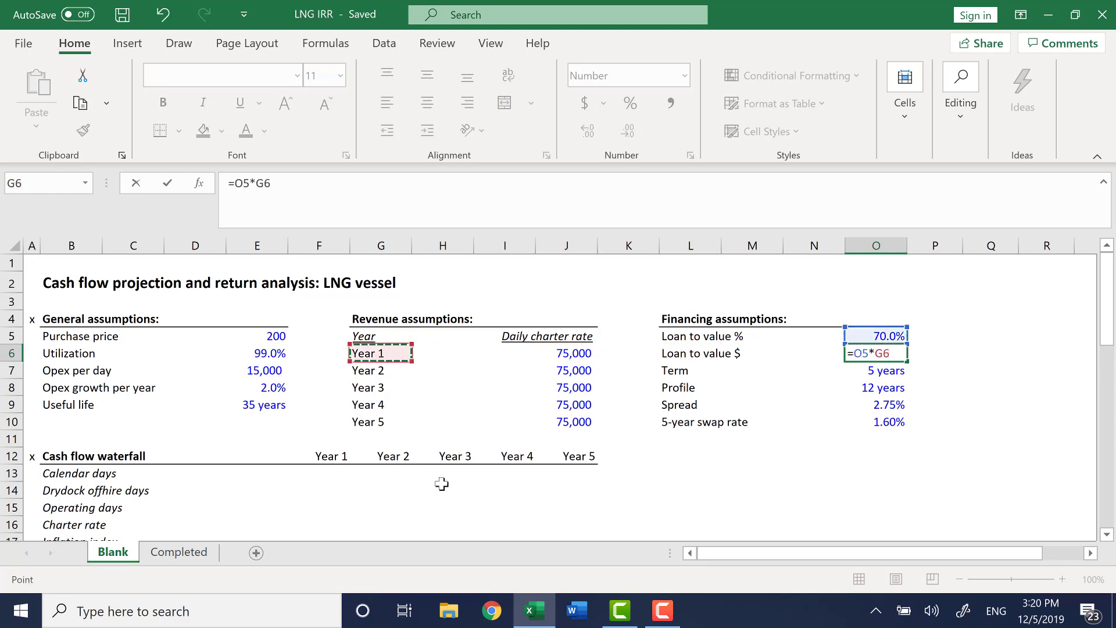
{"action": "key", "text": "Up"}
{"action": "key", "text": "Return"}
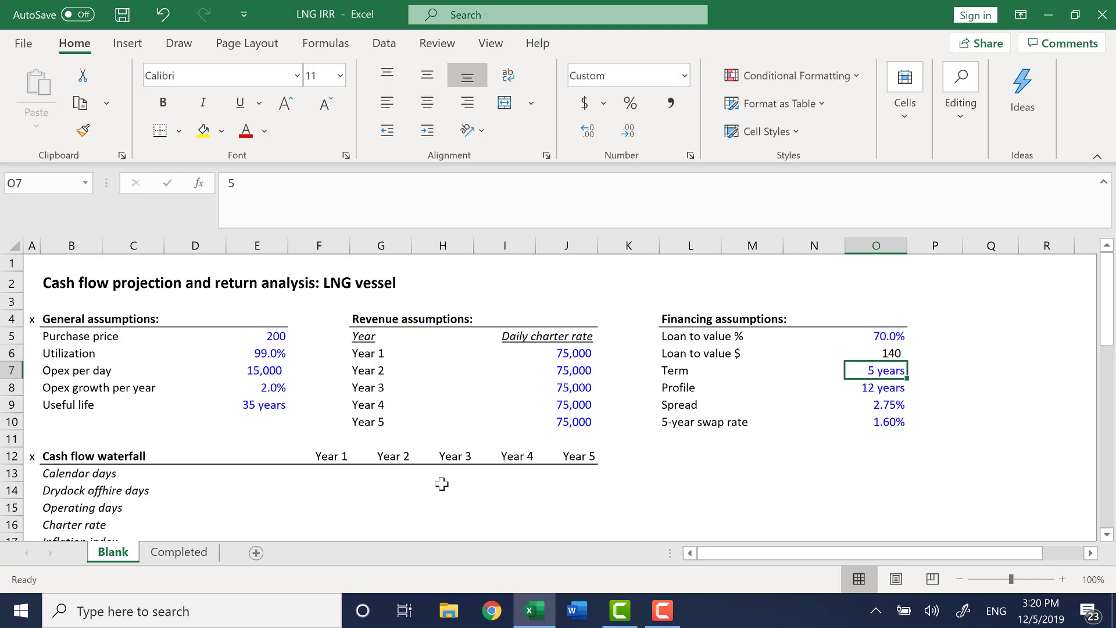
In a spare cell beside the financing assumptions, divide the loan-to-value $ by the profile years to get annual amortization.
{"action": "key", "text": "Up"}
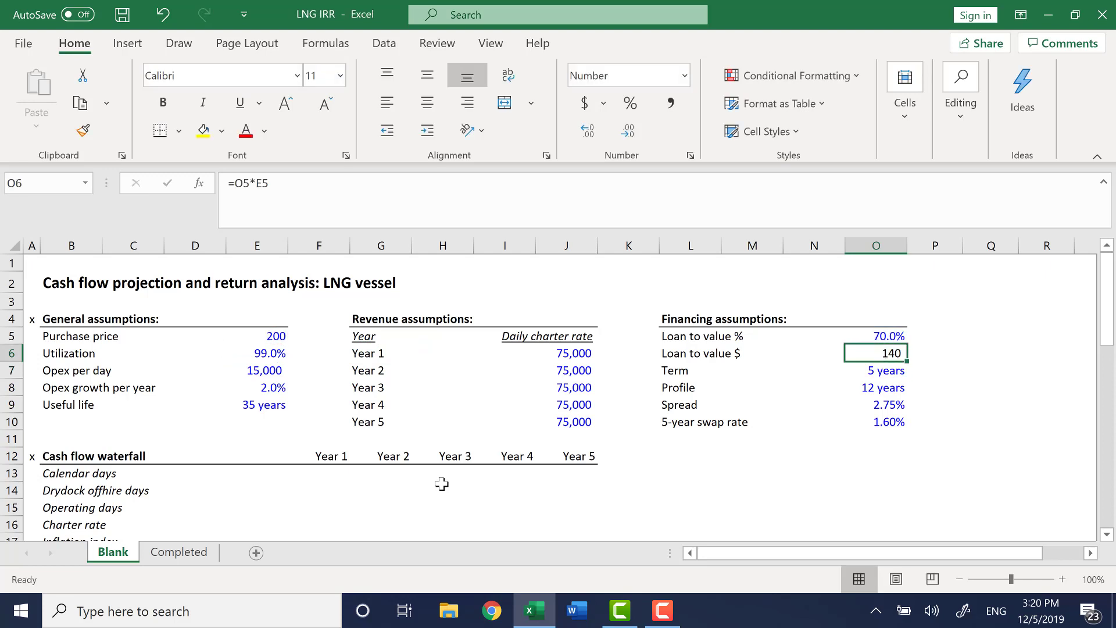
{"action": "key", "text": "Down"}
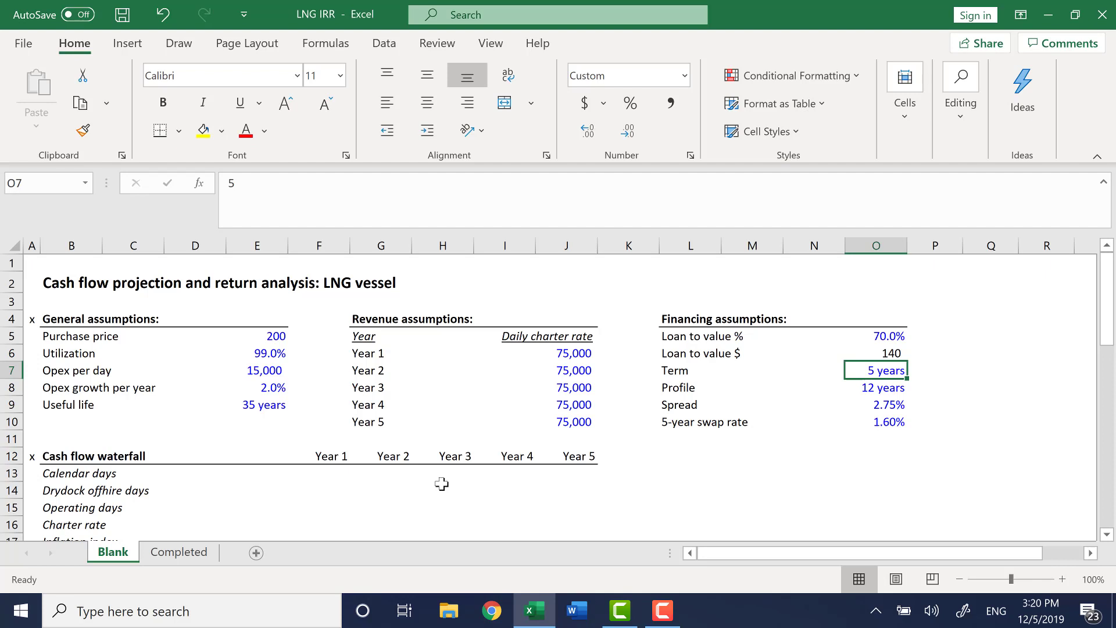
{"action": "key", "text": "Down"}
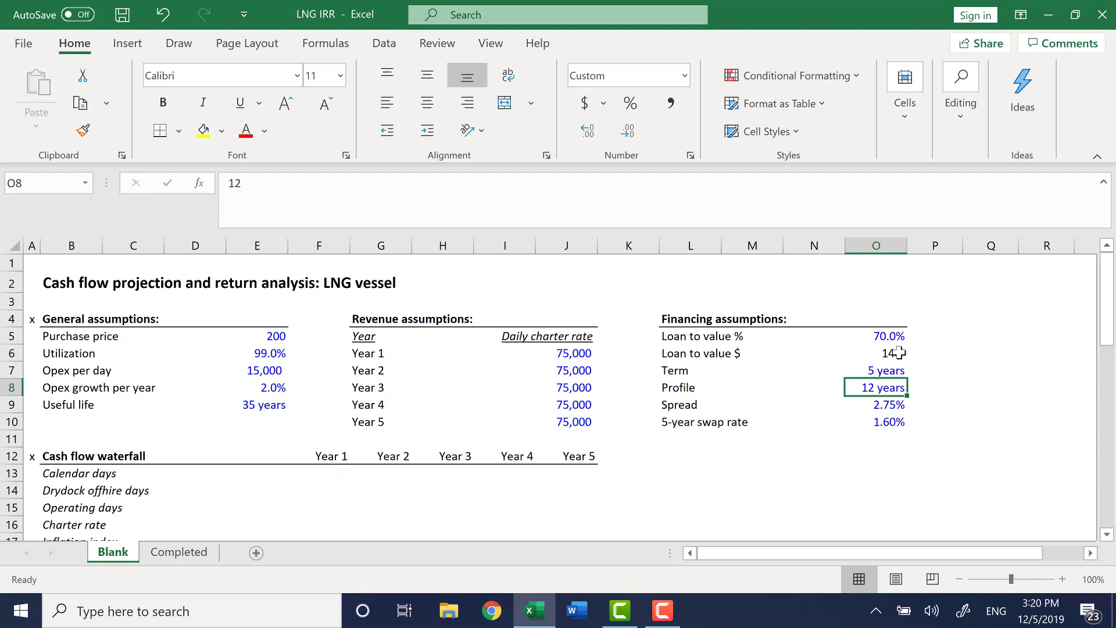
{"action": "left_click", "coordinate": [877, 356]}
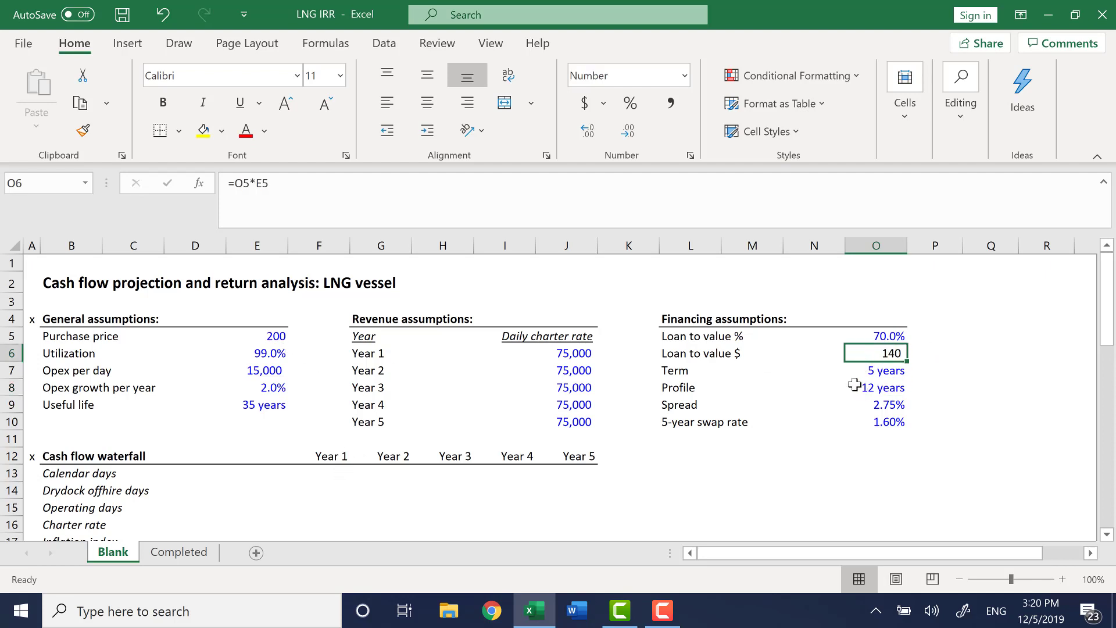
{"action": "left_click", "coordinate": [872, 390]}
{"action": "left_click", "coordinate": [977, 352]}
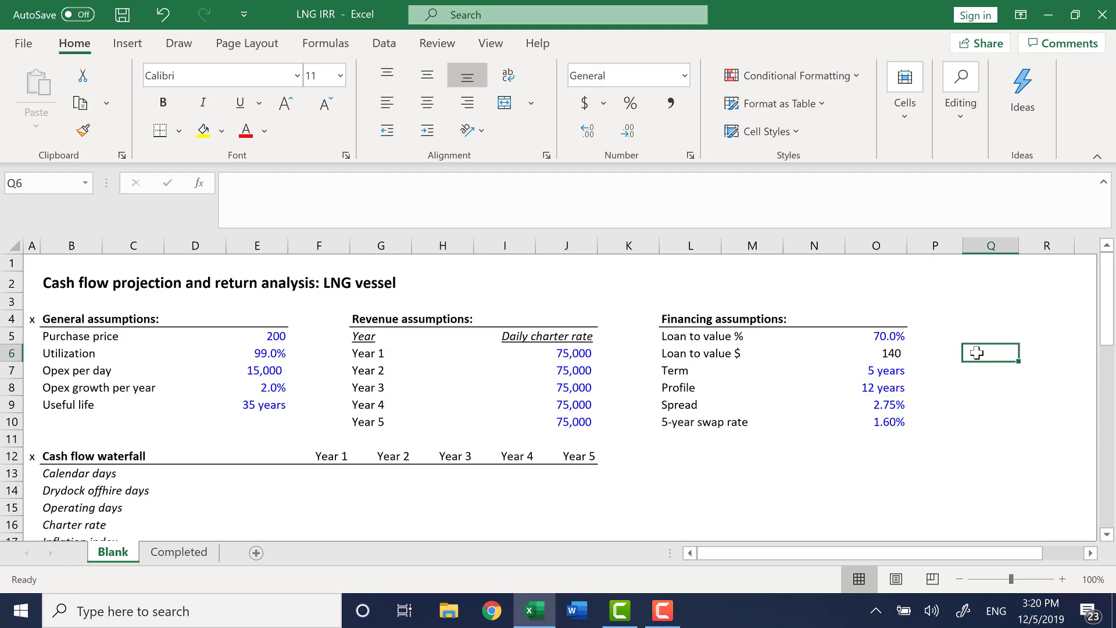
{"action": "type", "text": "="}
{"action": "key", "text": "Left"}
{"action": "key", "text": "Left"}
{"action": "type", "text": "/"}
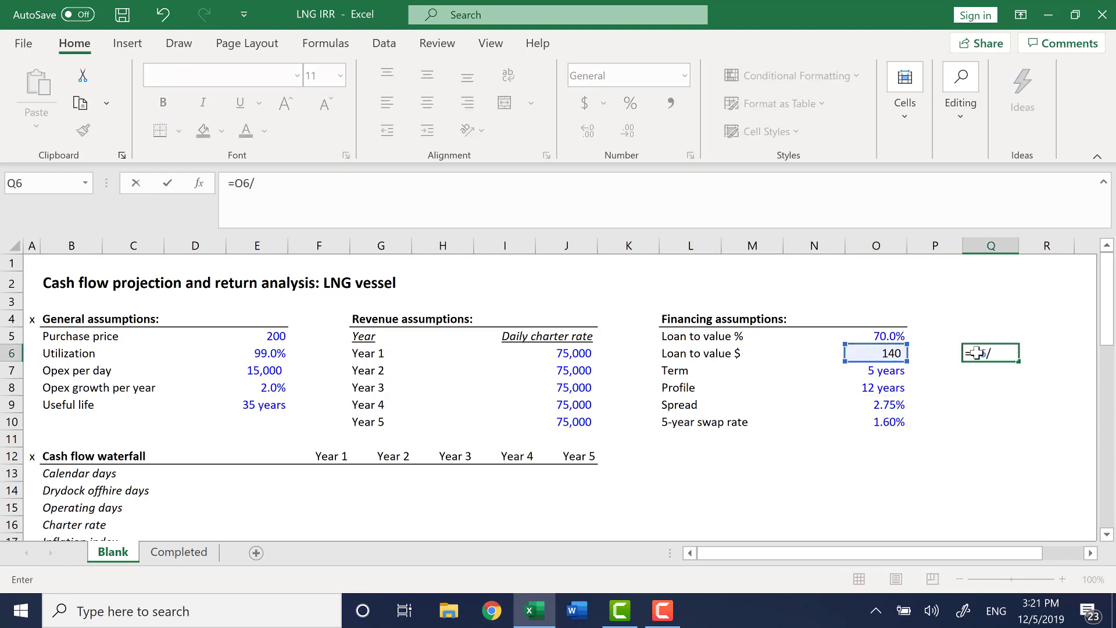
{"action": "key", "text": "Left"}
{"action": "key", "text": "Left"}
{"action": "key", "text": "Down"}
{"action": "key", "text": "Down"}
{"action": "key", "text": "Return"}
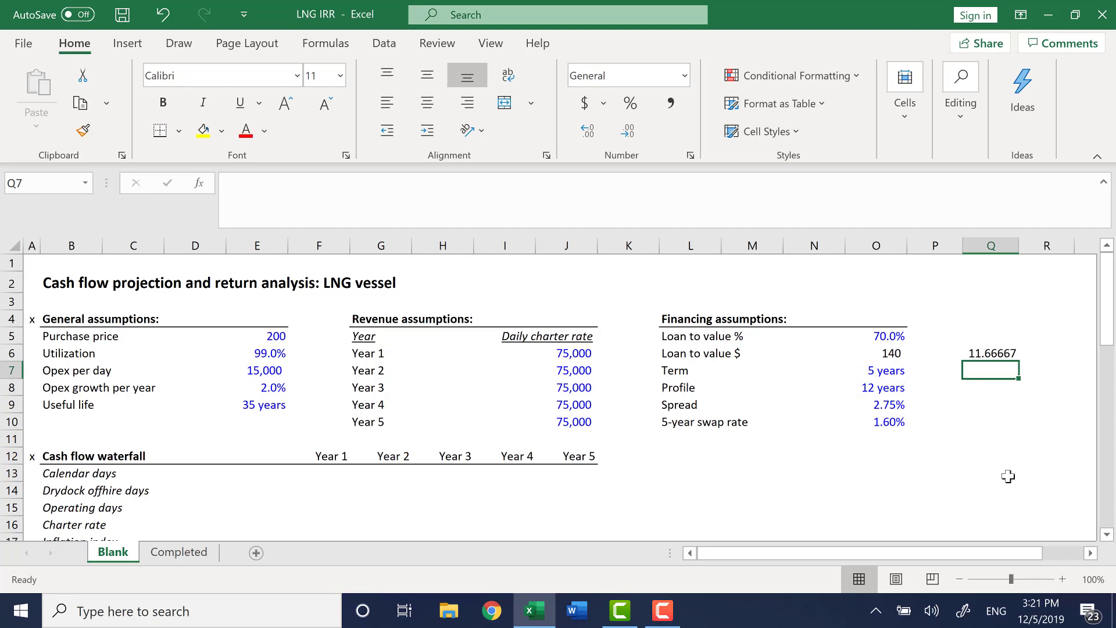
Check the annual amortization formula and the term assumption it will be combined with.
{"action": "key", "text": "Up"}
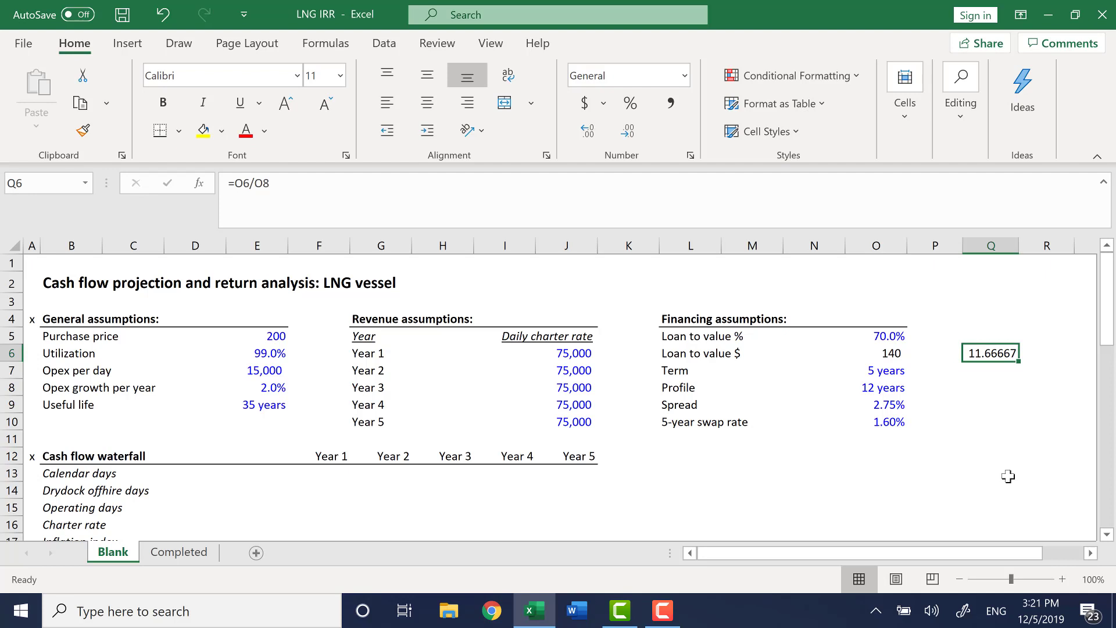
{"action": "key", "text": "Down"}
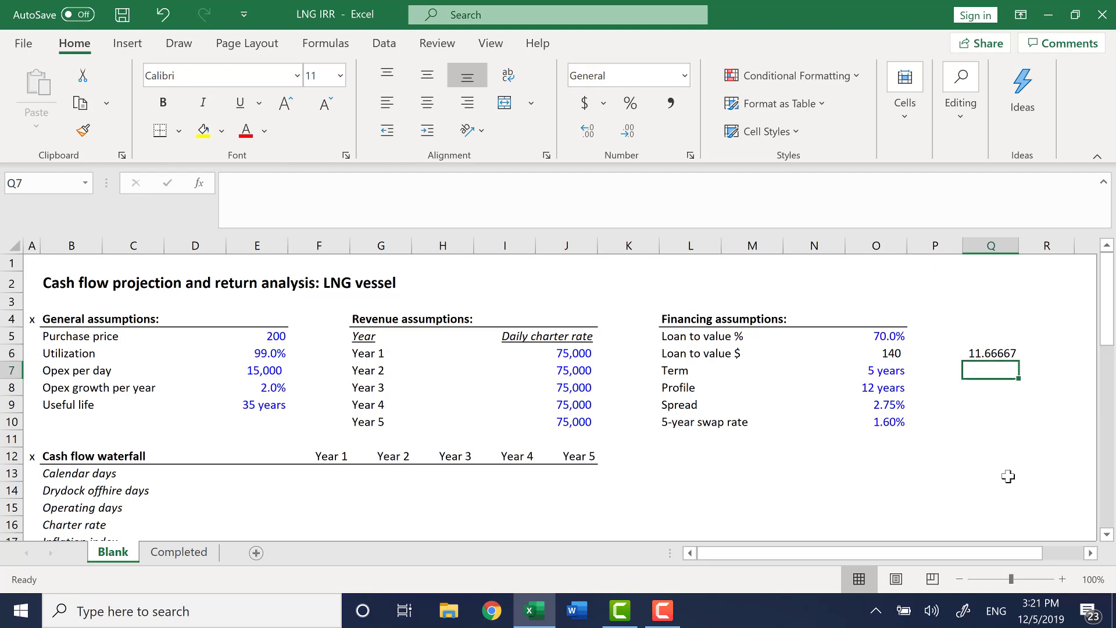
{"action": "key", "text": "Up"}
{"action": "key", "text": "Up"}
{"action": "key", "text": "Left"}
{"action": "key", "text": "Left"}
{"action": "key", "text": "Down"}
{"action": "key", "text": "Down"}
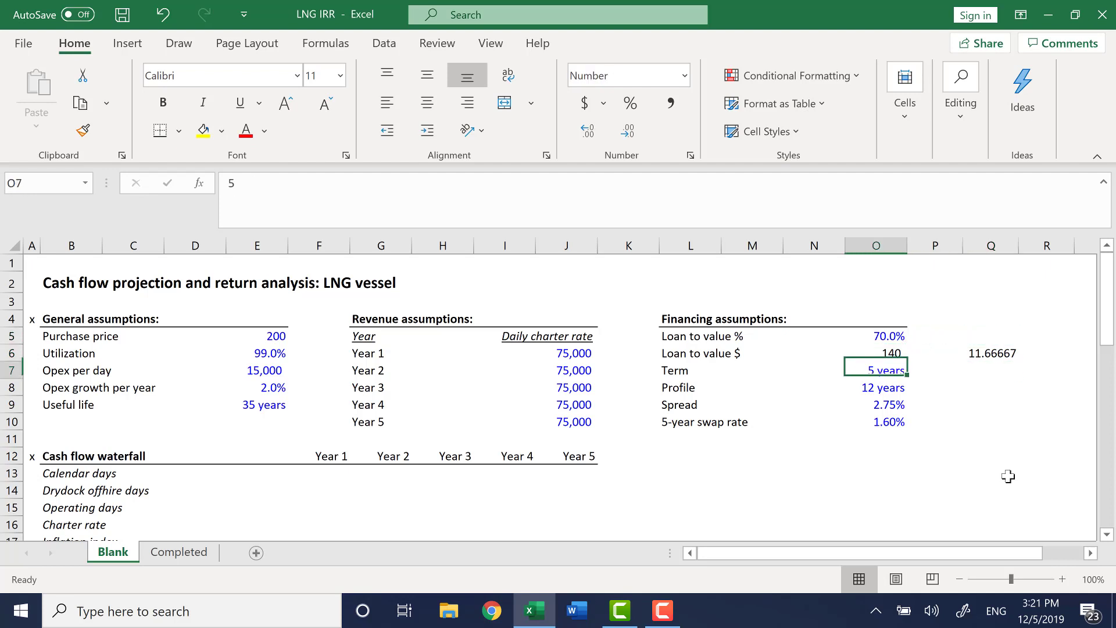
Below it, multiply the annual amortization by the term to get amortization over the loan term, and bold the result.
{"action": "key", "text": "Left"}
{"action": "key", "text": "Right"}
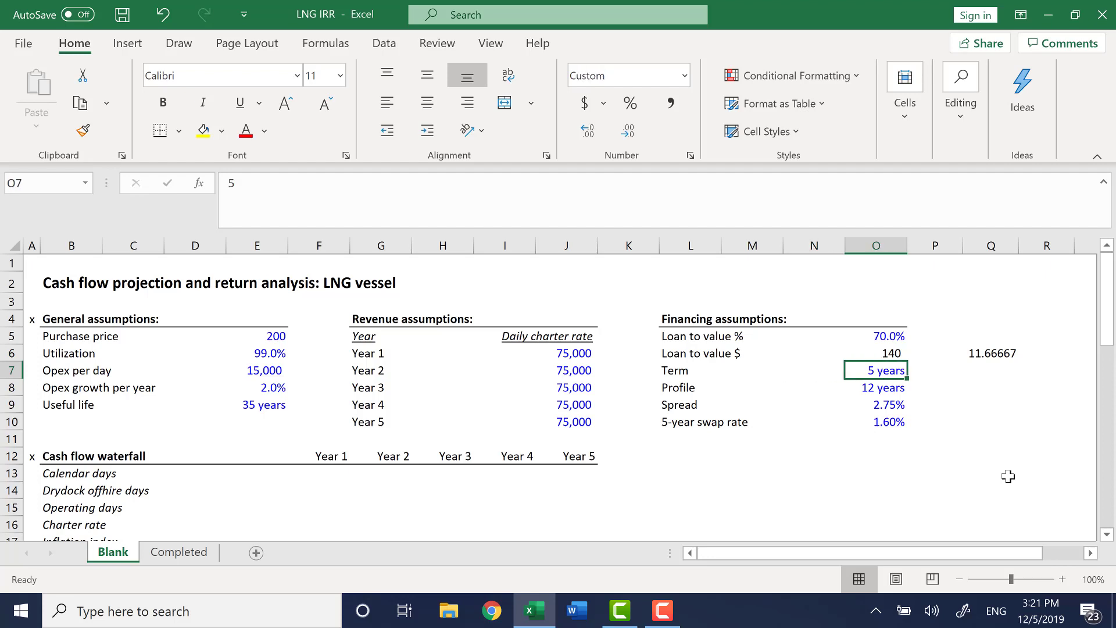
{"action": "key", "text": "Right"}
{"action": "key", "text": "Left"}
{"action": "key", "text": "Up"}
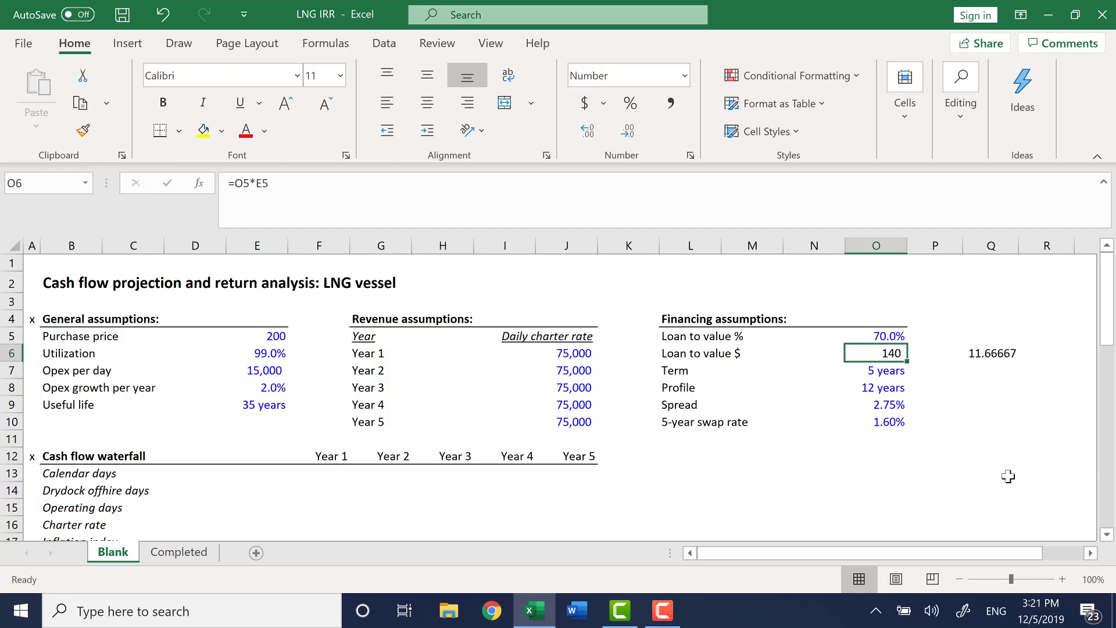
{"action": "key", "text": "Down"}
{"action": "key", "text": "Right"}
{"action": "key", "text": "Right"}
{"action": "type", "text": "="}
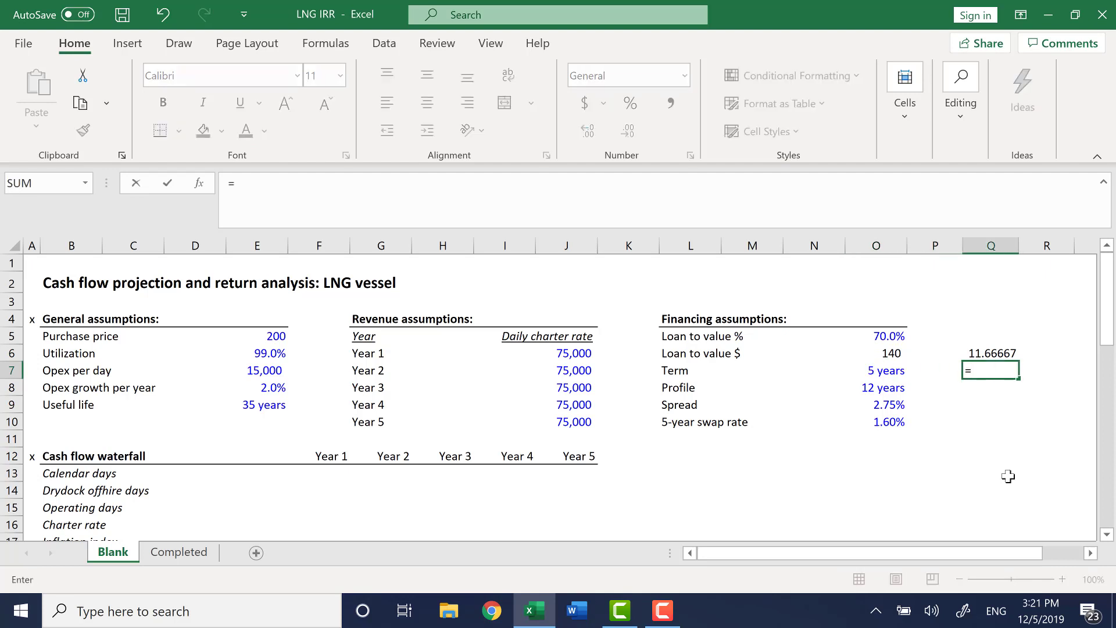
{"action": "key", "text": "Up"}
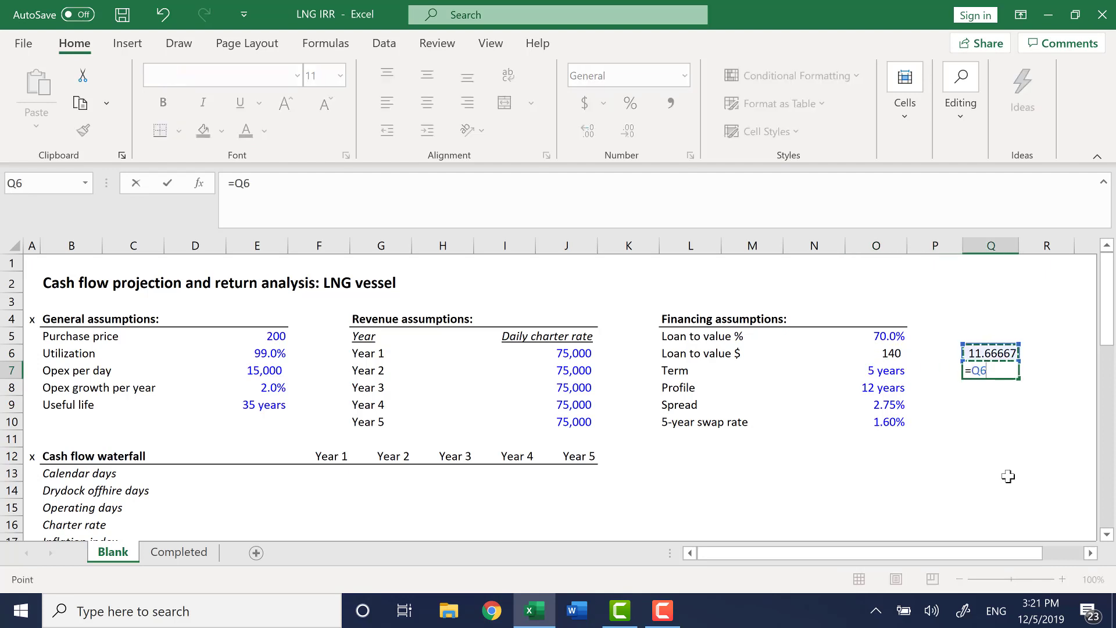
{"action": "type", "text": "*"}
{"action": "key", "text": "Left"}
{"action": "key", "text": "Left"}
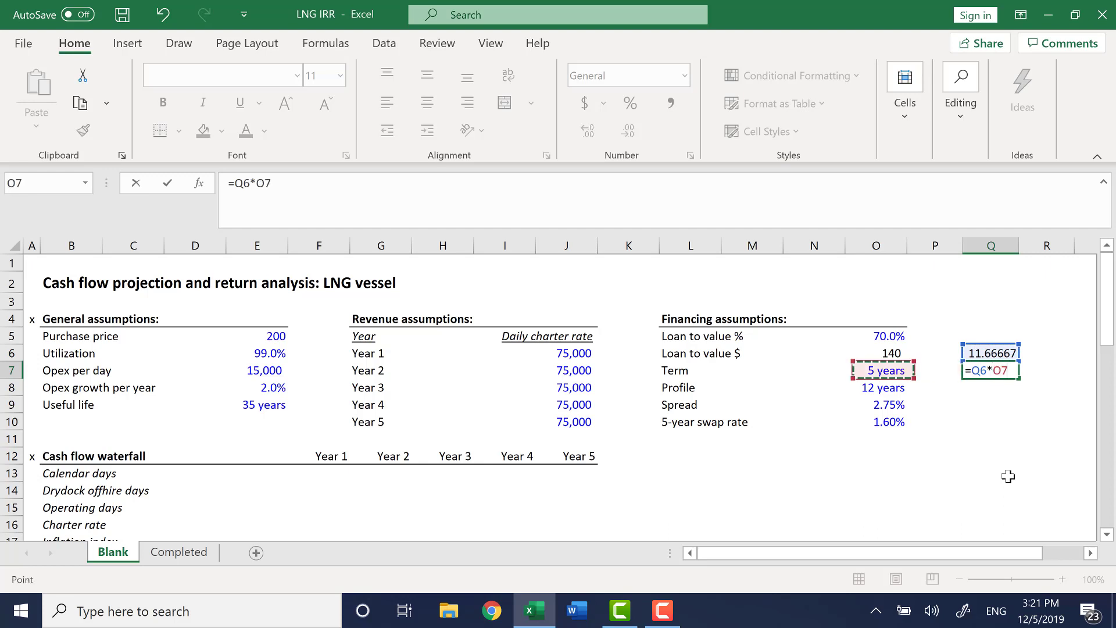
{"action": "key", "text": "Return"}
{"action": "key", "text": "Up"}
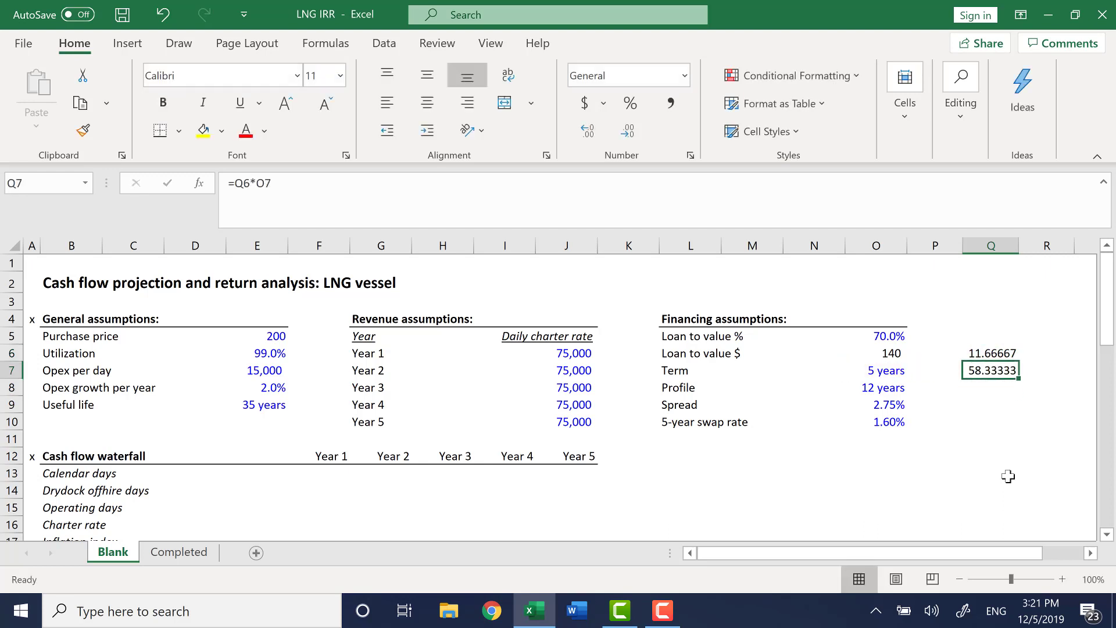
{"action": "key", "text": "ctrl+b"}
Beneath that, subtract the term amortization from the loan-to-value $ to calculate the balloon payment.
{"action": "key", "text": "Up"}
{"action": "key", "text": "Down"}
{"action": "key", "text": "Down"}
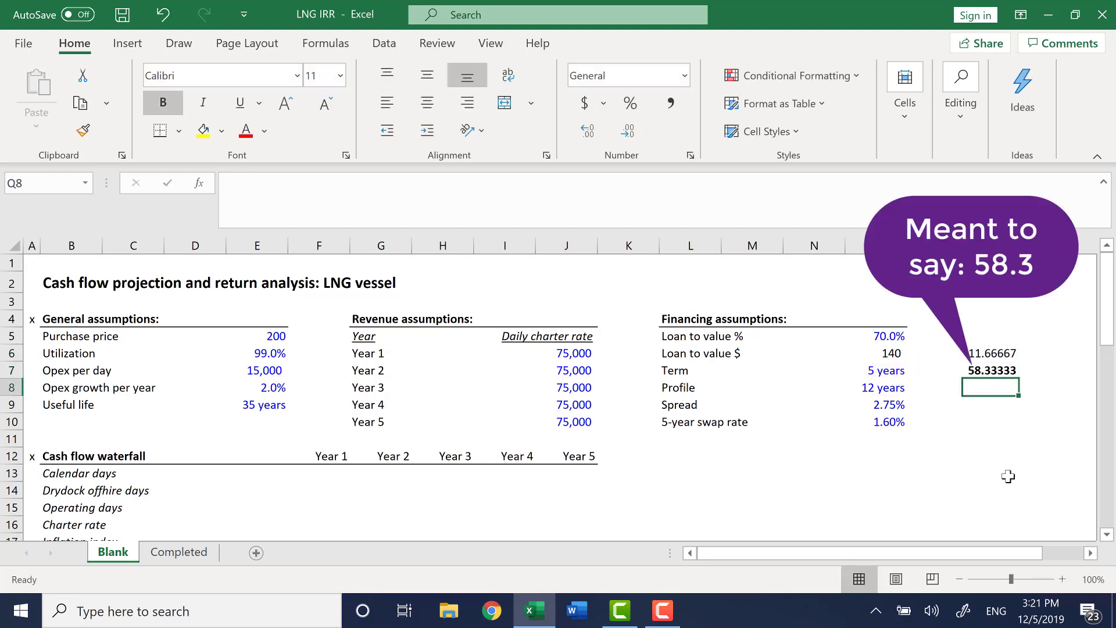
{"action": "type", "text": "="}
{"action": "key", "text": "Left"}
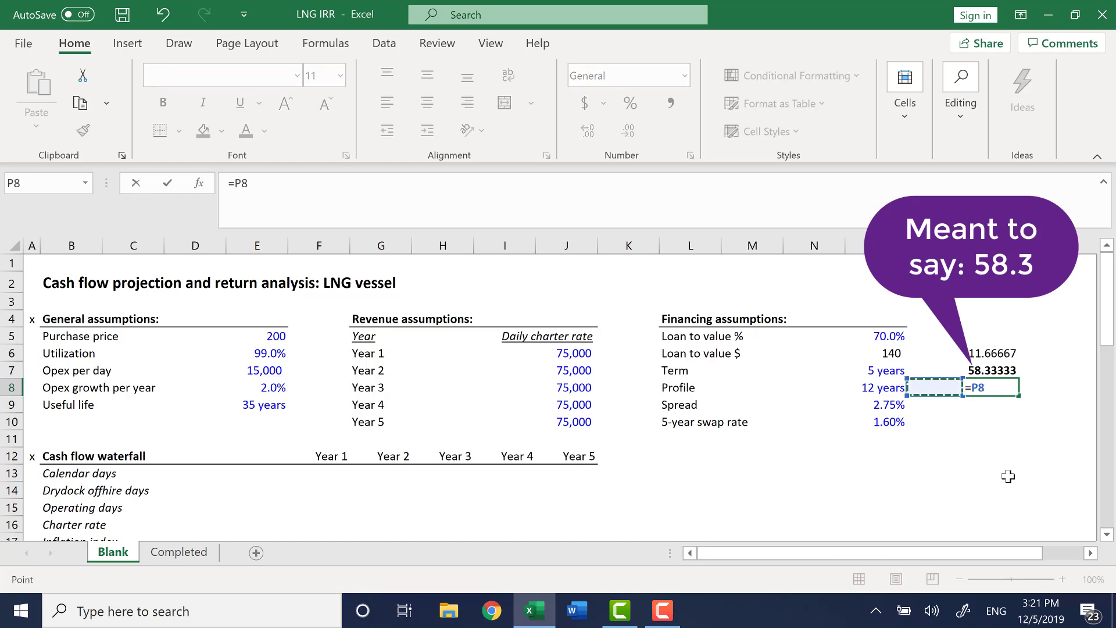
{"action": "key", "text": "Left"}
{"action": "key", "text": "Up"}
{"action": "key", "text": "Up"}
{"action": "type", "text": "-"}
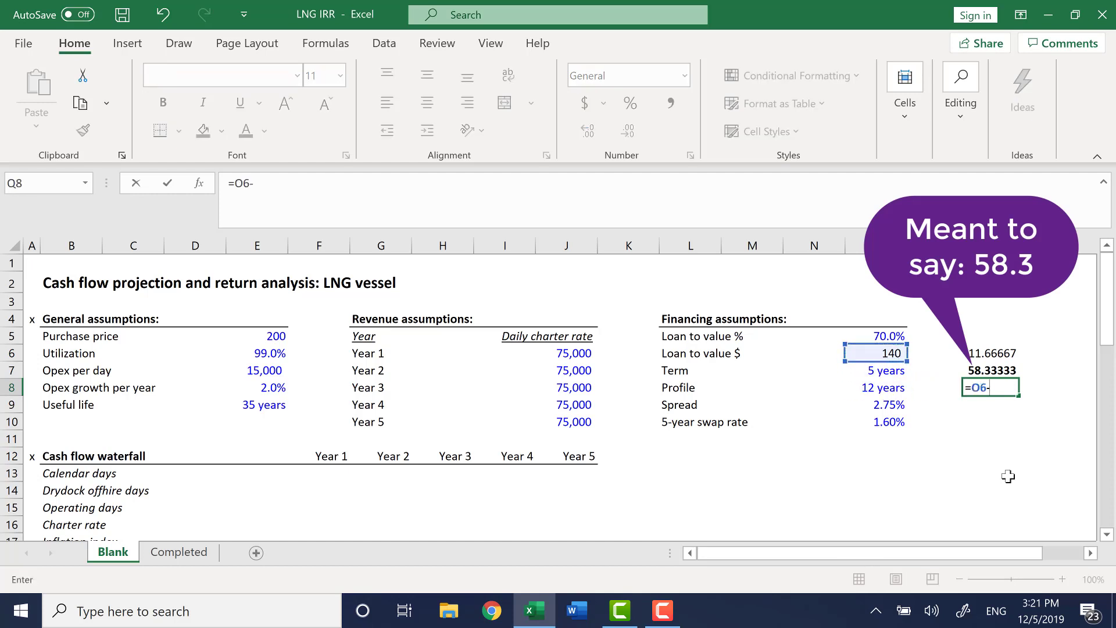
{"action": "key", "text": "Up"}
{"action": "key", "text": "Return"}
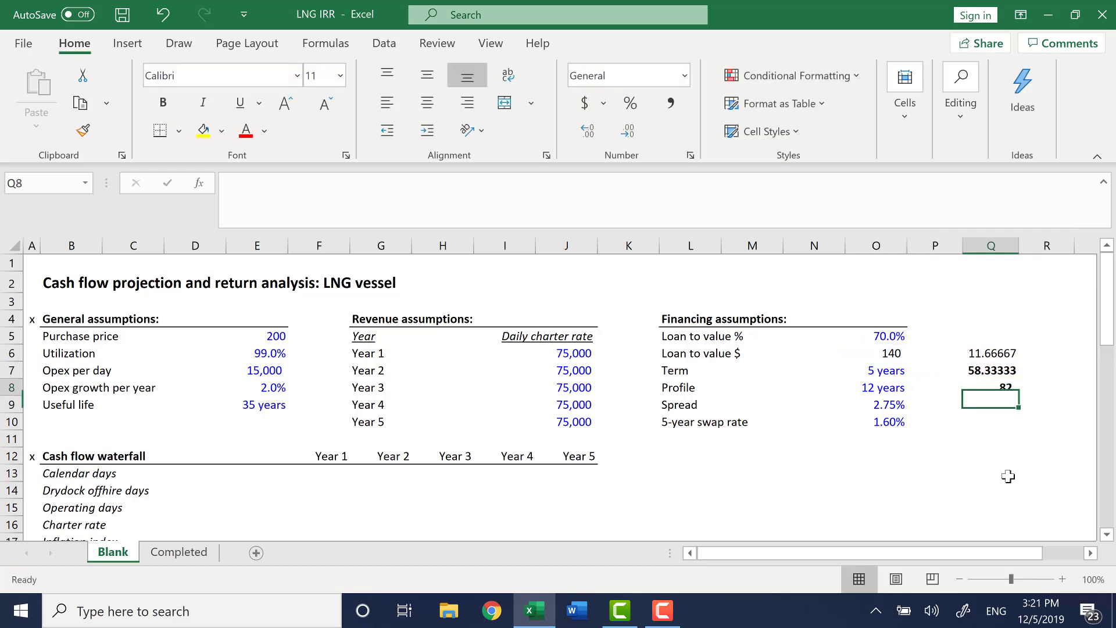
Clear the scratch amortization and balloon calculations from Q5 to Q8.
{"action": "key", "text": "Up"}
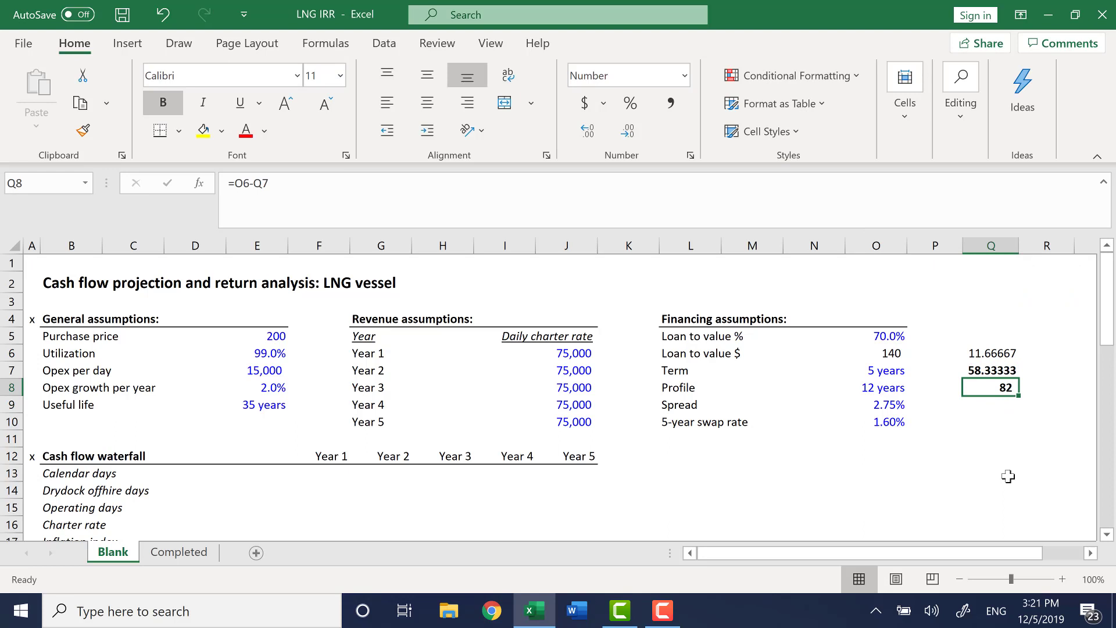
{"action": "key", "text": "Up"}
{"action": "key", "text": "Up"}
{"action": "key", "text": "Up"}
{"action": "key", "text": "shift+Down"}
{"action": "key", "text": "shift+Down"}
{"action": "key", "text": "shift+Down"}
{"action": "key", "text": "shift+Down"}
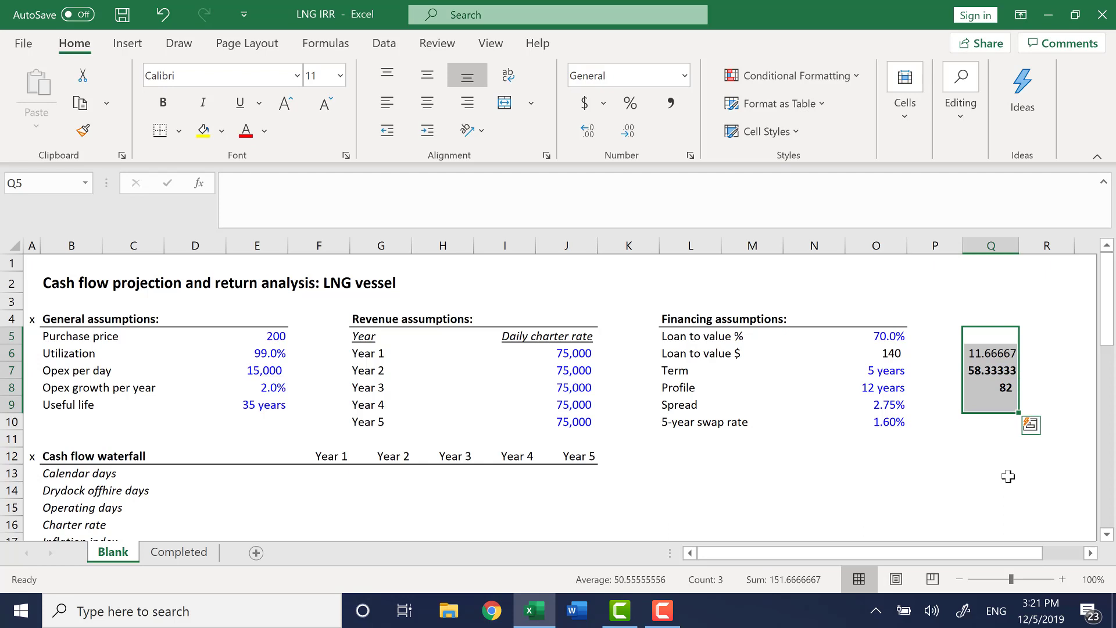
{"action": "key", "text": "Delete"}
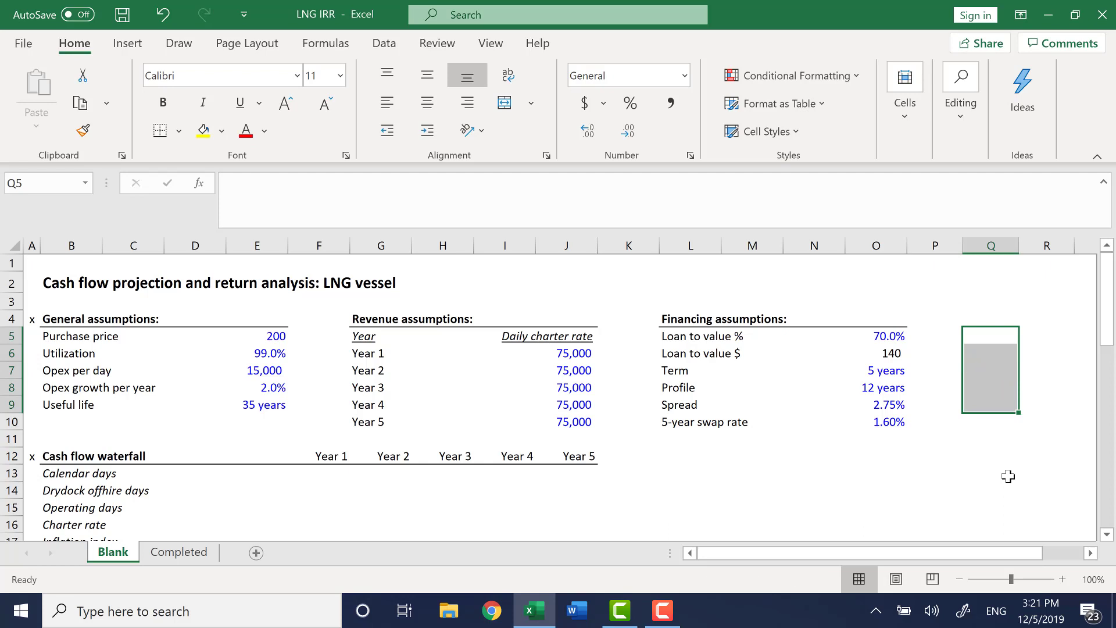
Examine the spread assumption value and its label in the financing assumptions.
{"action": "key", "text": "Left"}
{"action": "key", "text": "Left"}
{"action": "key", "text": "Down"}
{"action": "key", "text": "Down"}
{"action": "key", "text": "Down"}
{"action": "key", "text": "Down"}
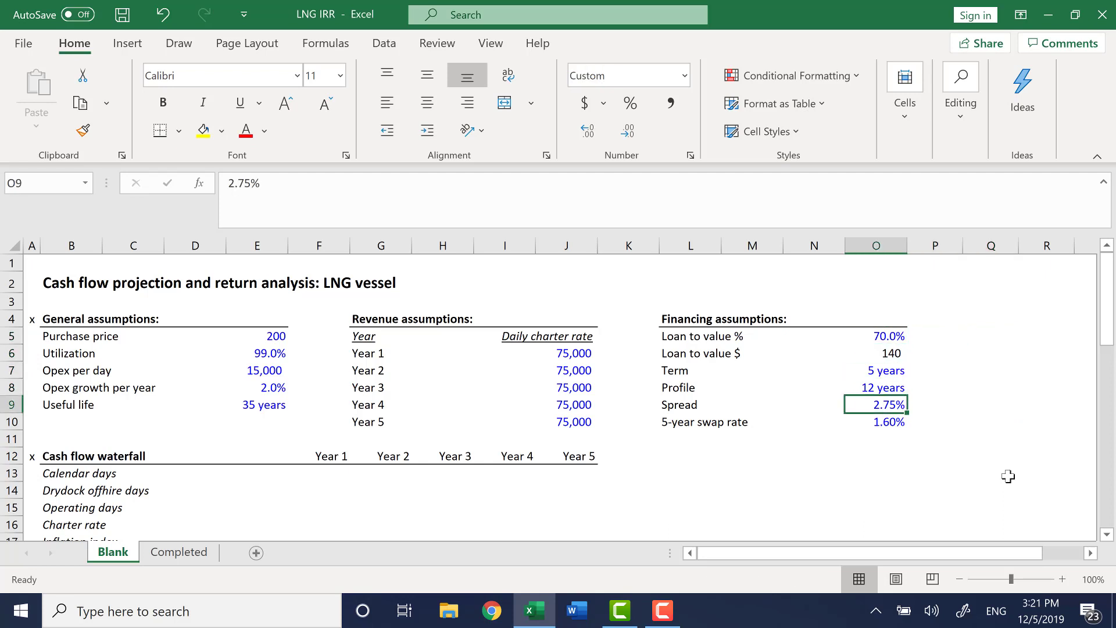
{"action": "key", "text": "Left"}
{"action": "key", "text": "Left"}
{"action": "key", "text": "Left"}
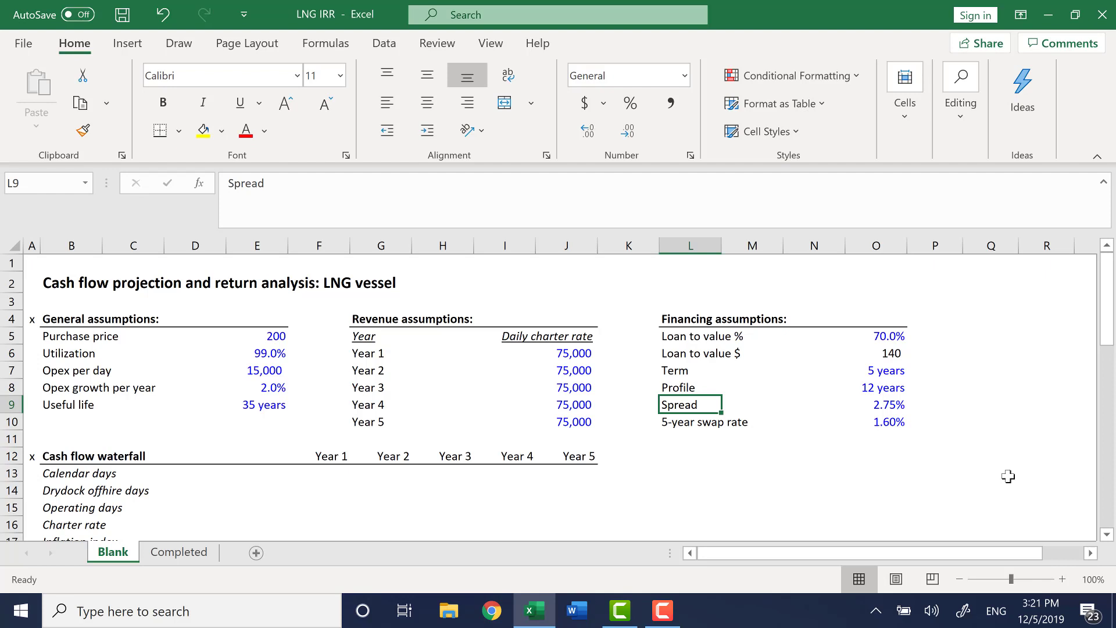
Examine the 5-year swap rate assumption and the row labels of the cash flow waterfall.
{"action": "key", "text": "Down"}
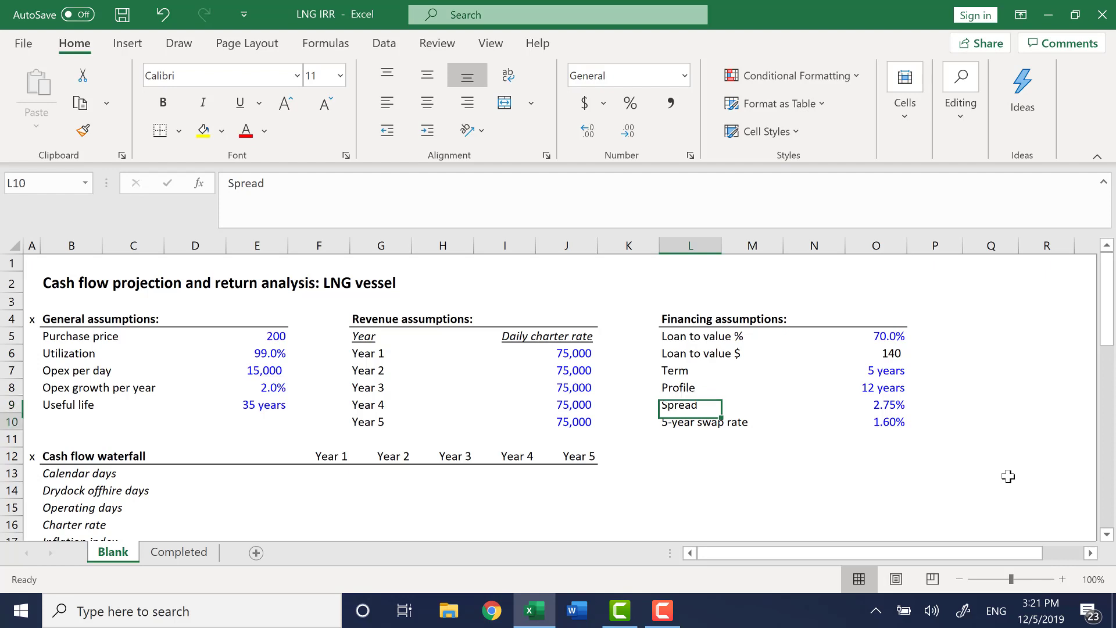
{"action": "key", "text": "Right"}
{"action": "key", "text": "Right"}
{"action": "key", "text": "Right"}
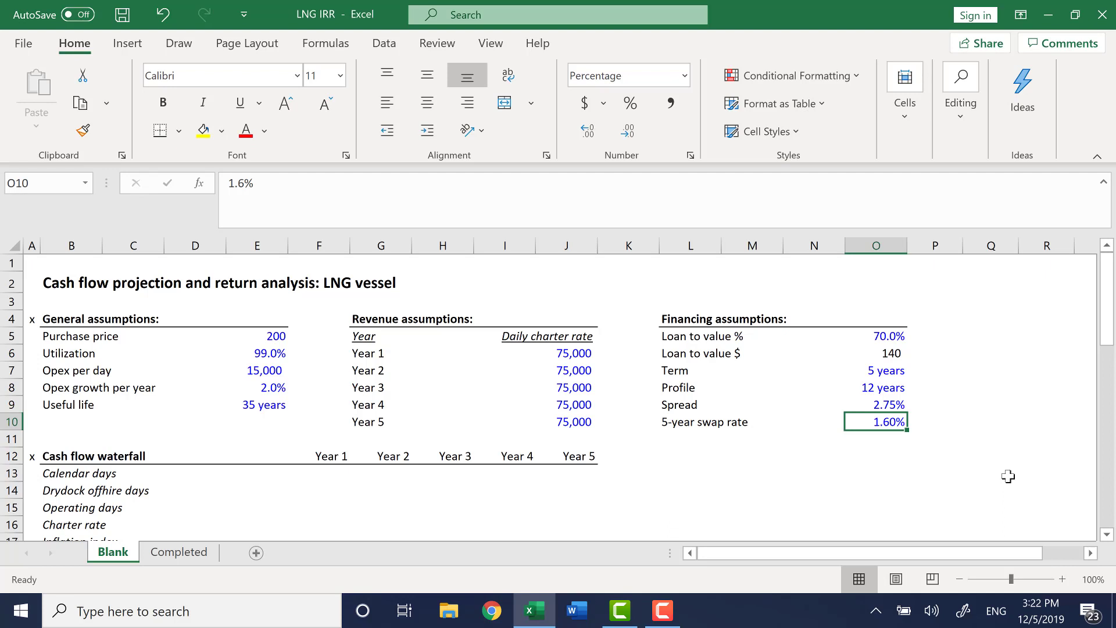
{"action": "key", "text": "ctrl+Left"}
{"action": "key", "text": "ctrl+Right"}
{"action": "key", "text": "ctrl+Left"}
{"action": "key", "text": "ctrl+Left"}
{"action": "key", "text": "ctrl+Left"}
{"action": "key", "text": "ctrl+Left"}
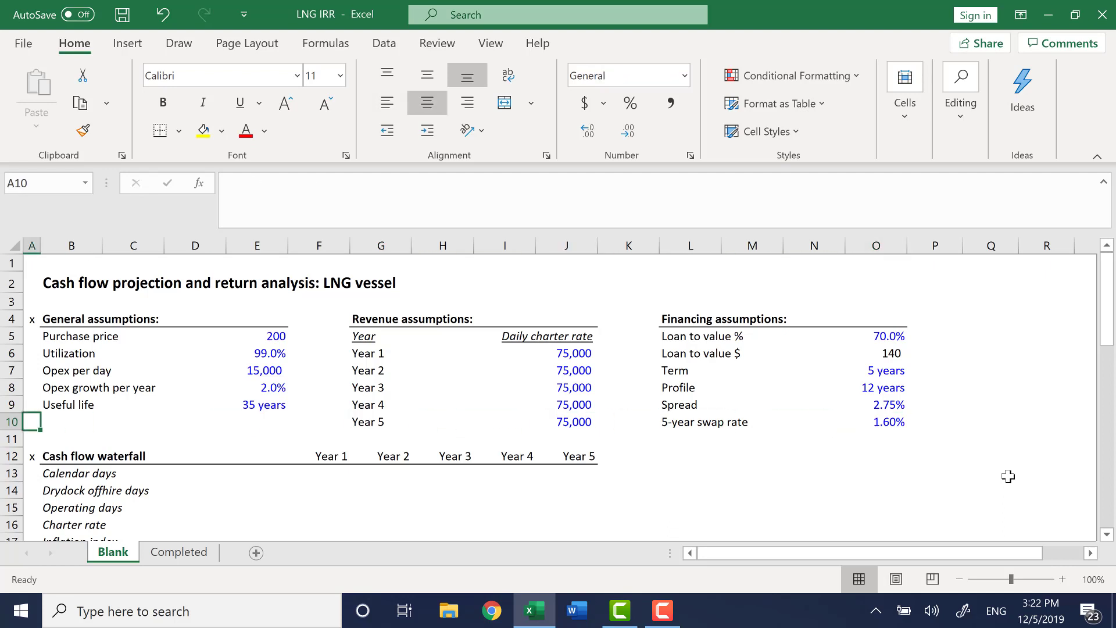
{"action": "key", "text": "Down"}
{"action": "key", "text": "Down"}
{"action": "key", "text": "Down"}
{"action": "key", "text": "Down"}
{"action": "key", "text": "Down"}
{"action": "key", "text": "Down"}
{"action": "key", "text": "Down"}
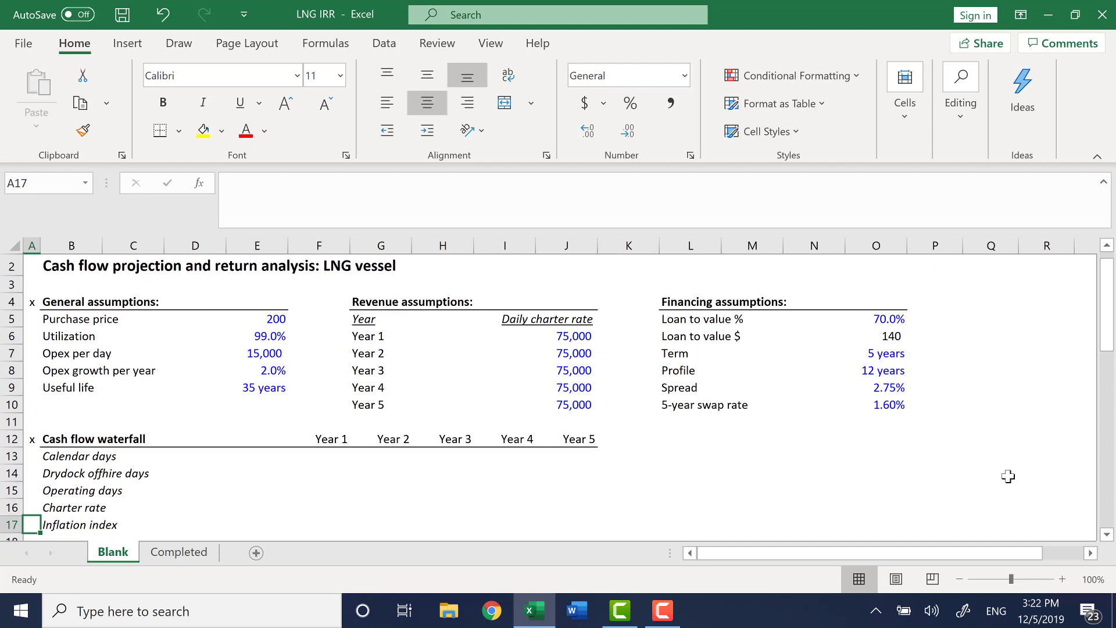
{"action": "key", "text": "Down"}
{"action": "key", "text": "Down"}
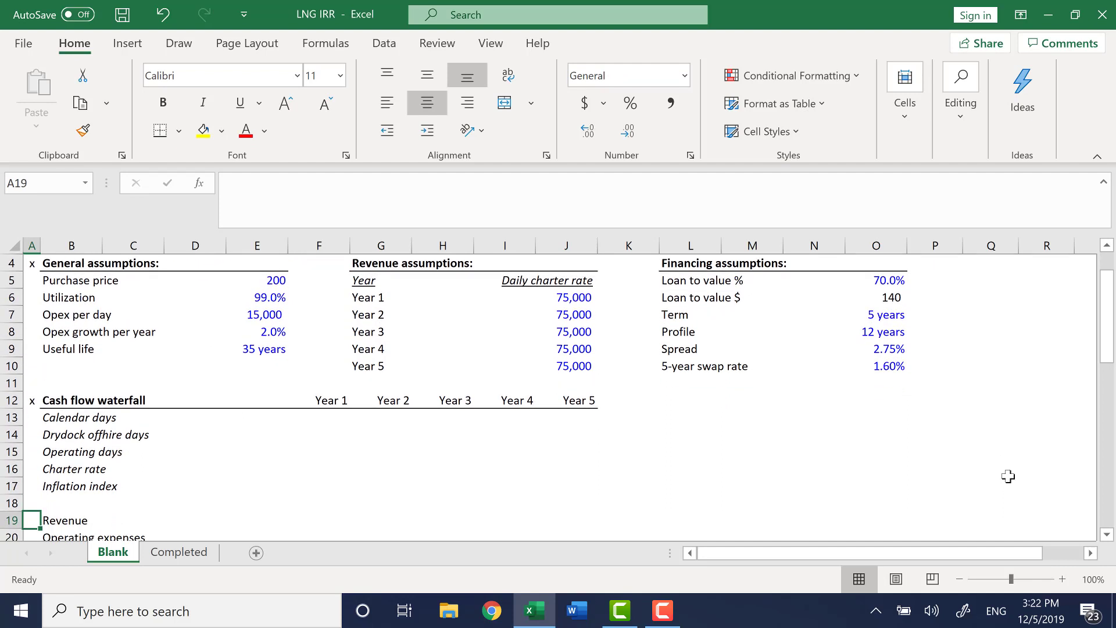
{"action": "key", "text": "Up"}
{"action": "key", "text": "Up"}
{"action": "key", "text": "Up"}
{"action": "key", "text": "Up"}
{"action": "key", "text": "Up"}
{"action": "key", "text": "Up"}
{"action": "key", "text": "Up"}
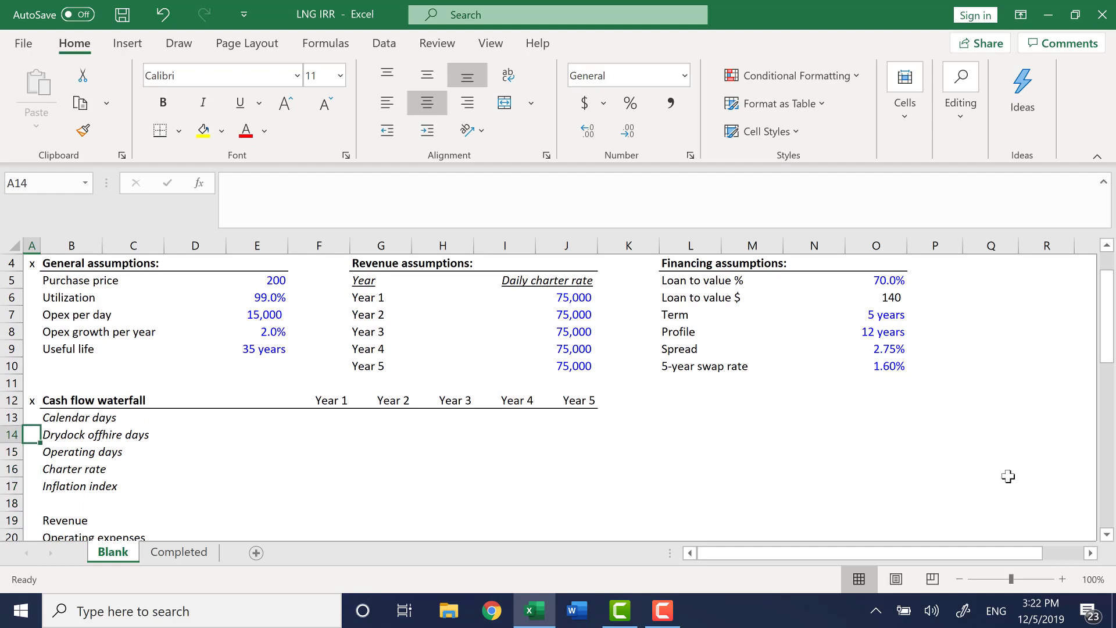
{"action": "key", "text": "ctrl+Up"}
{"action": "key", "text": "ctrl+Up"}
Enter 365 calendar days for Year 1 and fill it across to Year 5.
{"action": "key", "text": "Down"}
{"action": "key", "text": "Down"}
{"action": "key", "text": "Right"}
{"action": "key", "text": "Down"}
{"action": "key", "text": "Down"}
{"action": "key", "text": "Down"}
{"action": "key", "text": "Down"}
{"action": "key", "text": "Down"}
{"action": "key", "text": "Down"}
{"action": "key", "text": "Down"}
{"action": "key", "text": "Down"}
{"action": "key", "text": "Down"}
{"action": "key", "text": "Down"}
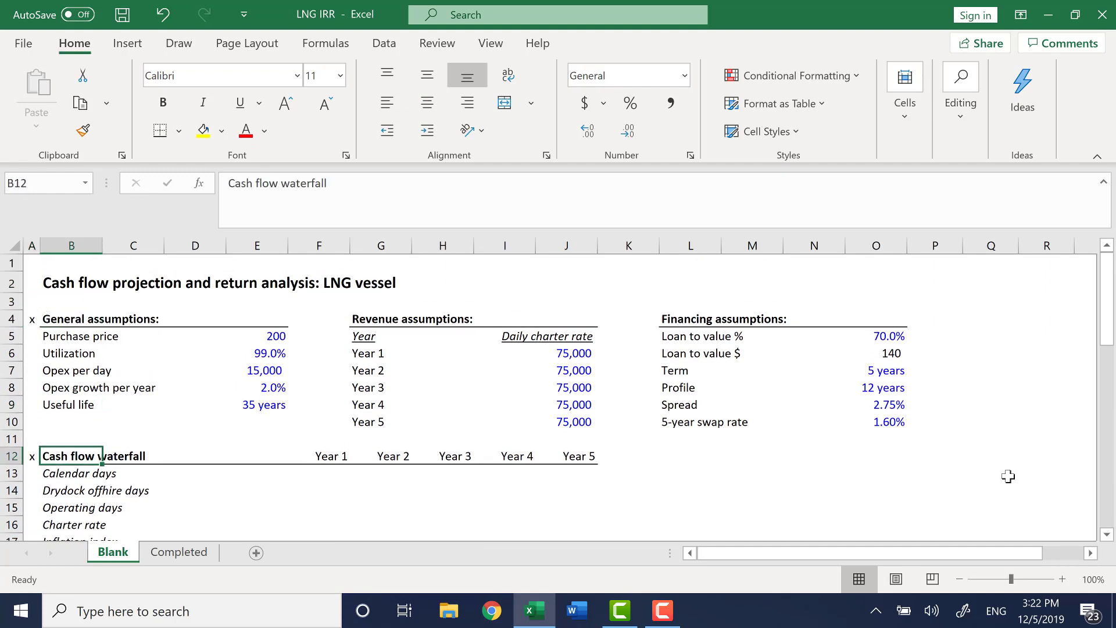
{"action": "key", "text": "Right"}
{"action": "key", "text": "Right"}
{"action": "key", "text": "Right"}
{"action": "key", "text": "Right"}
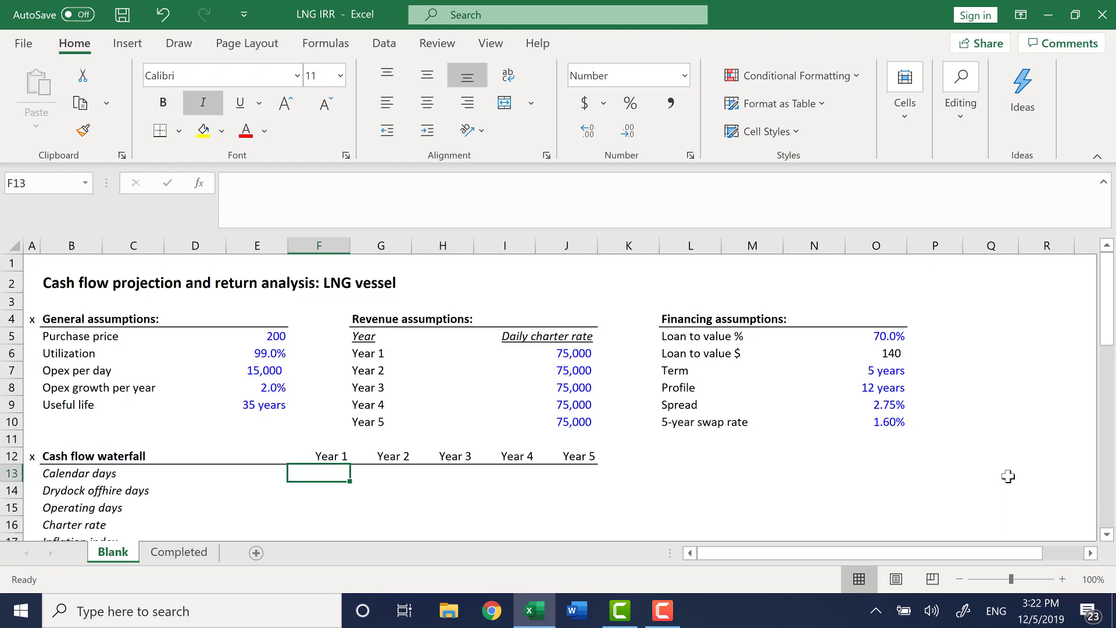
{"action": "type", "text": "365"}
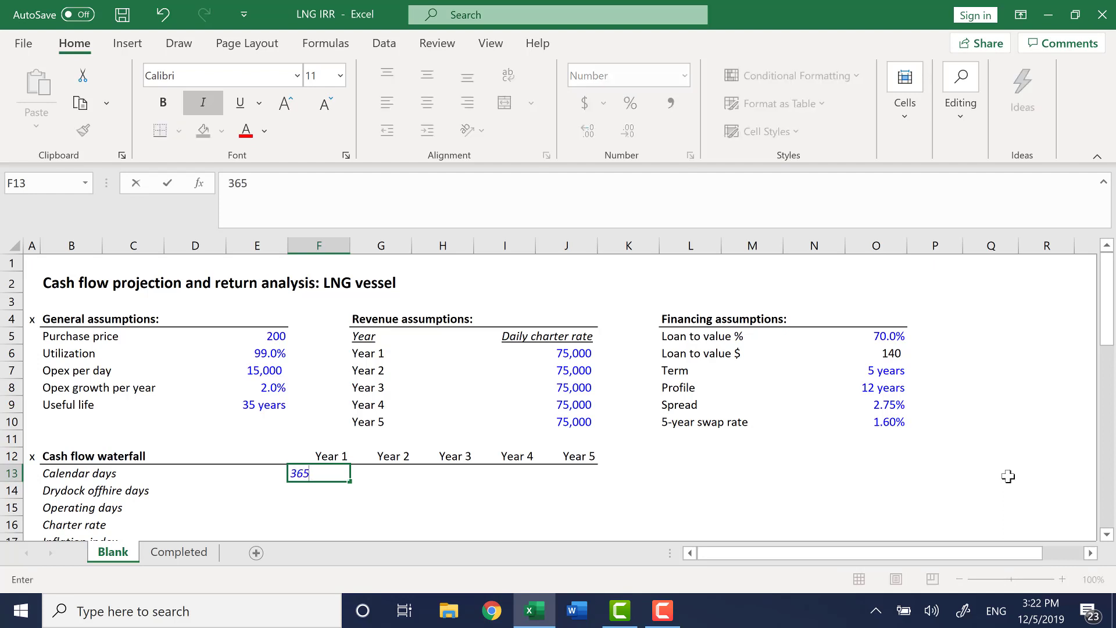
{"action": "key", "text": "Return"}
{"action": "key", "text": "Up"}
{"action": "key", "text": "shift+Right"}
{"action": "key", "text": "shift+Right"}
{"action": "key", "text": "shift+Right"}
{"action": "key", "text": "shift+Right"}
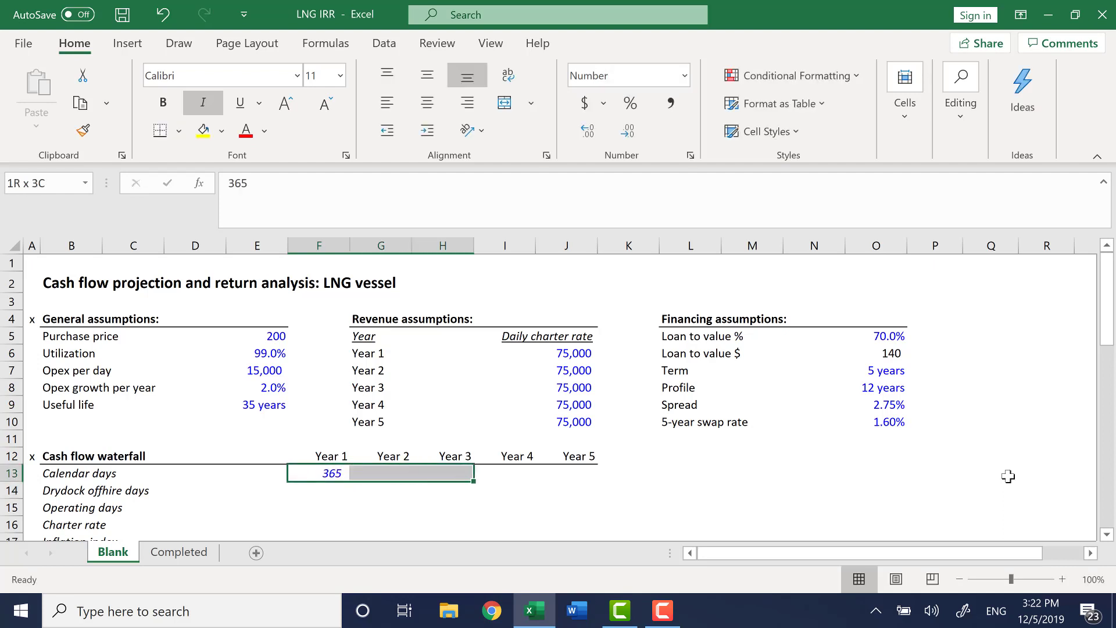
{"action": "key", "text": "ctrl+r"}
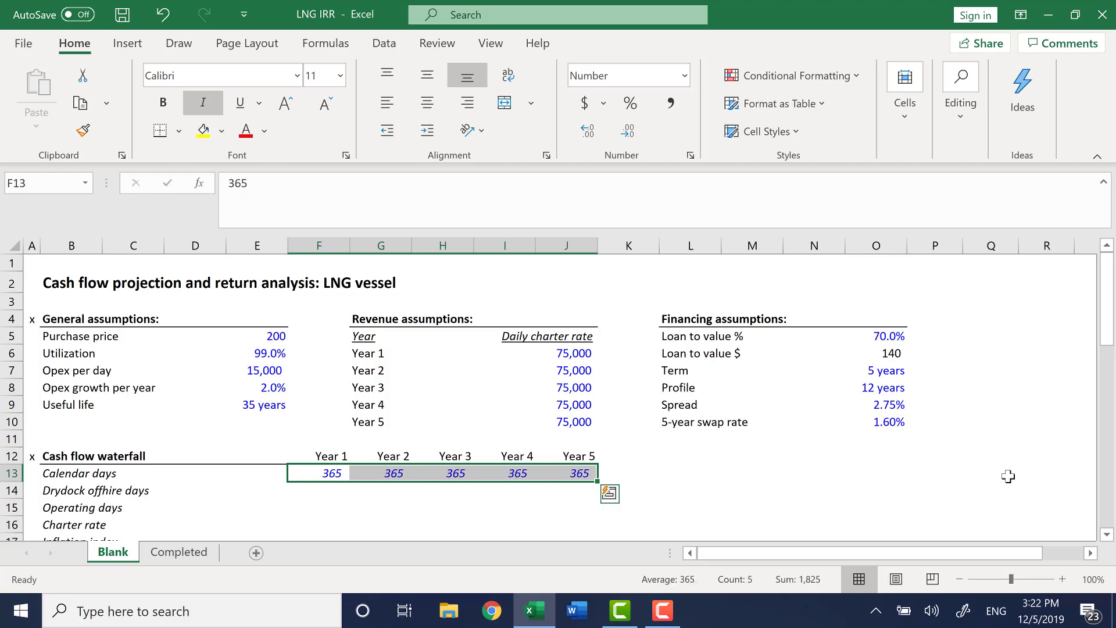
Enter 20 drydock offhire days for Year 5.
{"action": "key", "text": "Left"}
{"action": "key", "text": "Right"}
{"action": "key", "text": "Right"}
{"action": "key", "text": "Left"}
{"action": "key", "text": "Left"}
{"action": "key", "text": "Left"}
{"action": "key", "text": "Left"}
{"action": "key", "text": "Down"}
{"action": "key", "text": "Left"}
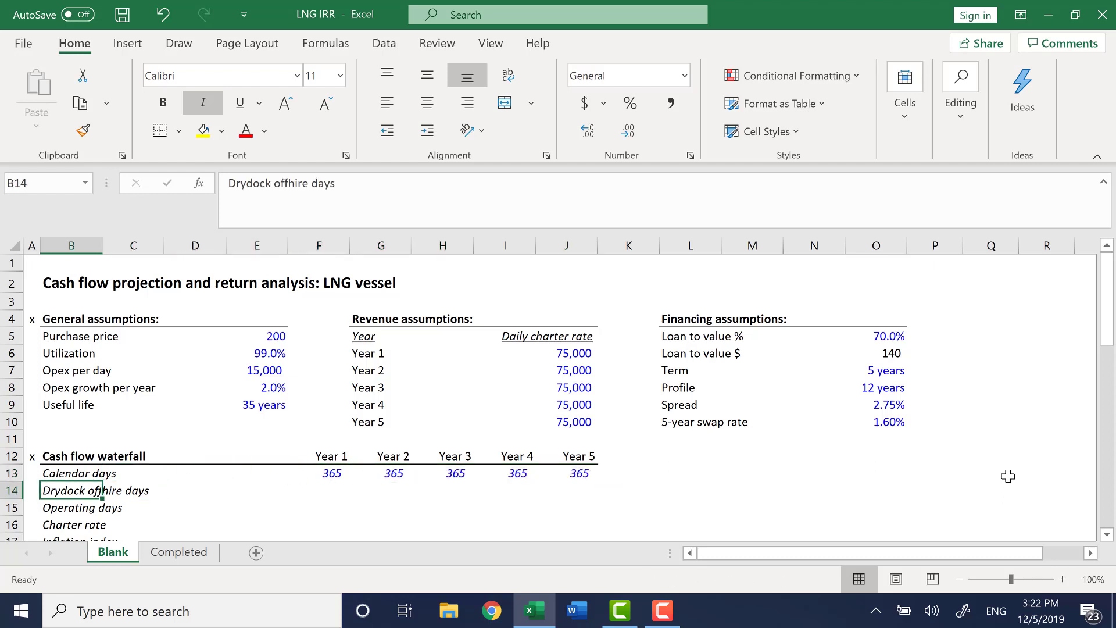
{"action": "key", "text": "Left"}
{"action": "key", "text": "Down"}
{"action": "key", "text": "Right"}
{"action": "key", "text": "Up"}
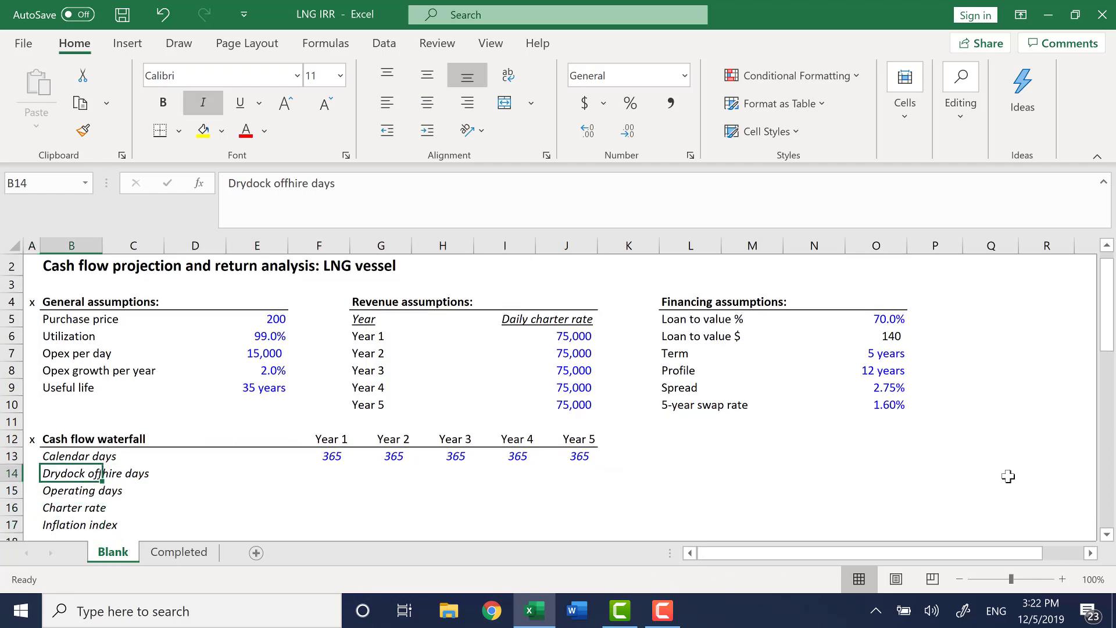
{"action": "key", "text": "Right"}
{"action": "key", "text": "Right"}
{"action": "key", "text": "Right"}
{"action": "key", "text": "Right"}
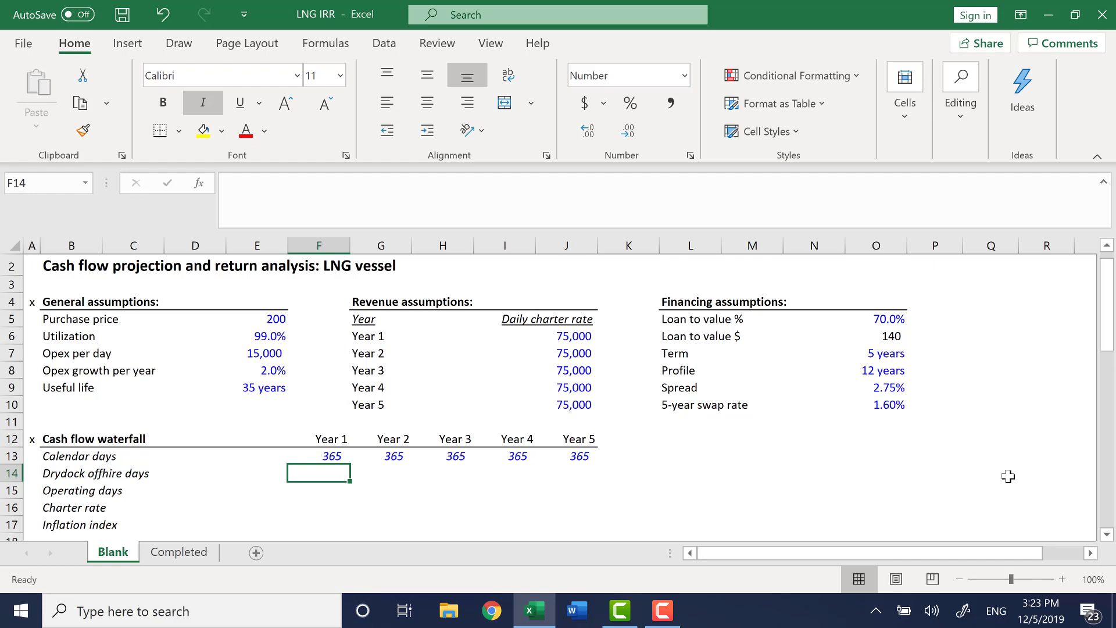
{"action": "key", "text": "ctrl+Left"}
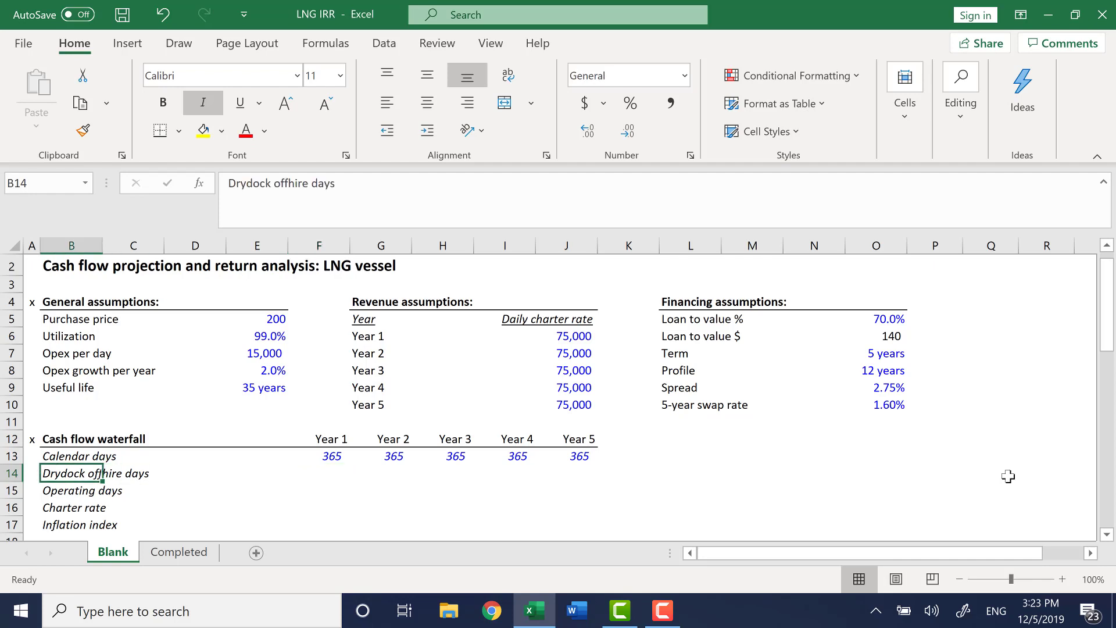
{"action": "key", "text": "Right"}
{"action": "key", "text": "Right"}
{"action": "key", "text": "Right"}
{"action": "key", "text": "Right"}
{"action": "key", "text": "ctrl+shift+1"}
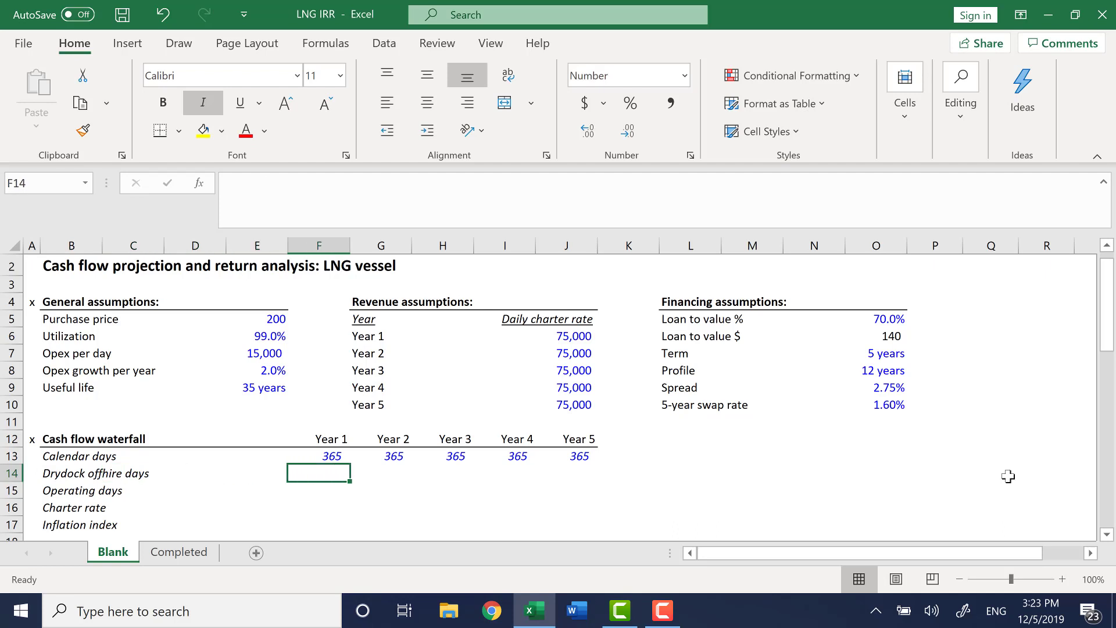
{"action": "key", "text": "Right"}
{"action": "key", "text": "Right"}
{"action": "key", "text": "Right"}
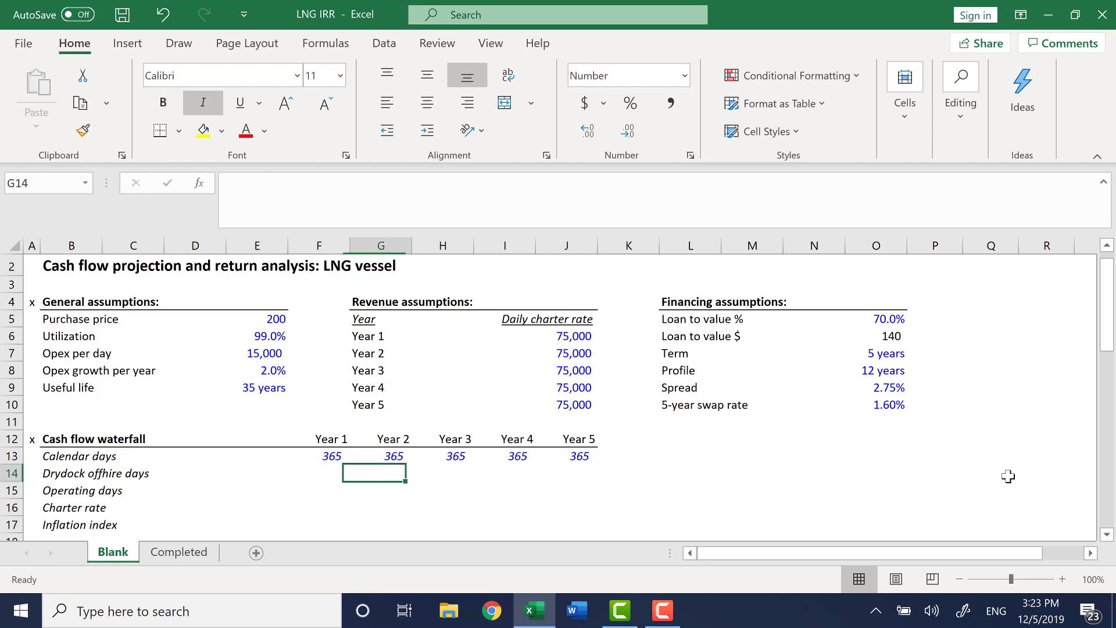
{"action": "key", "text": "Right"}
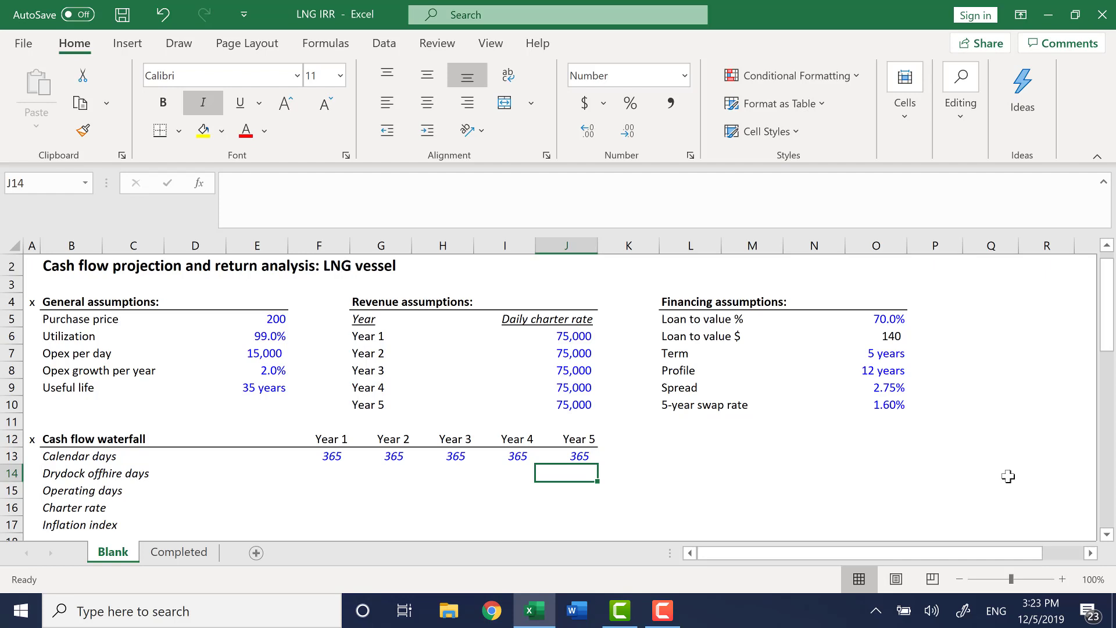
{"action": "type", "text": "20"}
{"action": "key", "text": "Return"}
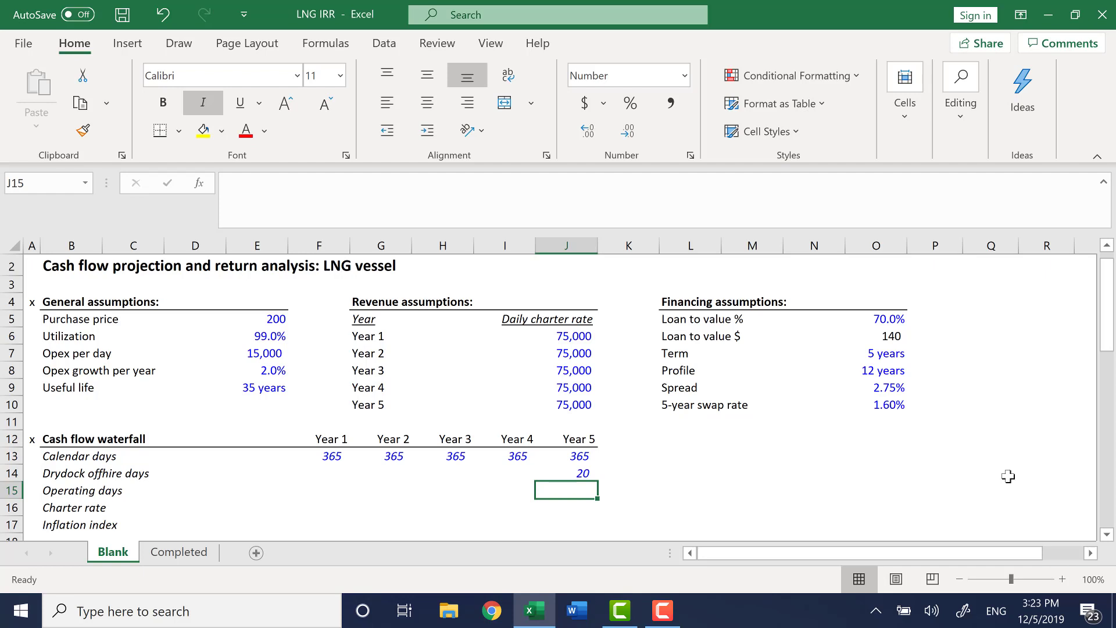
Calculate Year 1 operating days as calendar minus drydock days times utilization, =(F13-F14)*$E$6.
{"action": "key", "text": "Up"}
{"action": "key", "text": "ctrl+Left"}
{"action": "key", "text": "Down"}
{"action": "key", "text": "Right"}
{"action": "key", "text": "Right"}
{"action": "key", "text": "Right"}
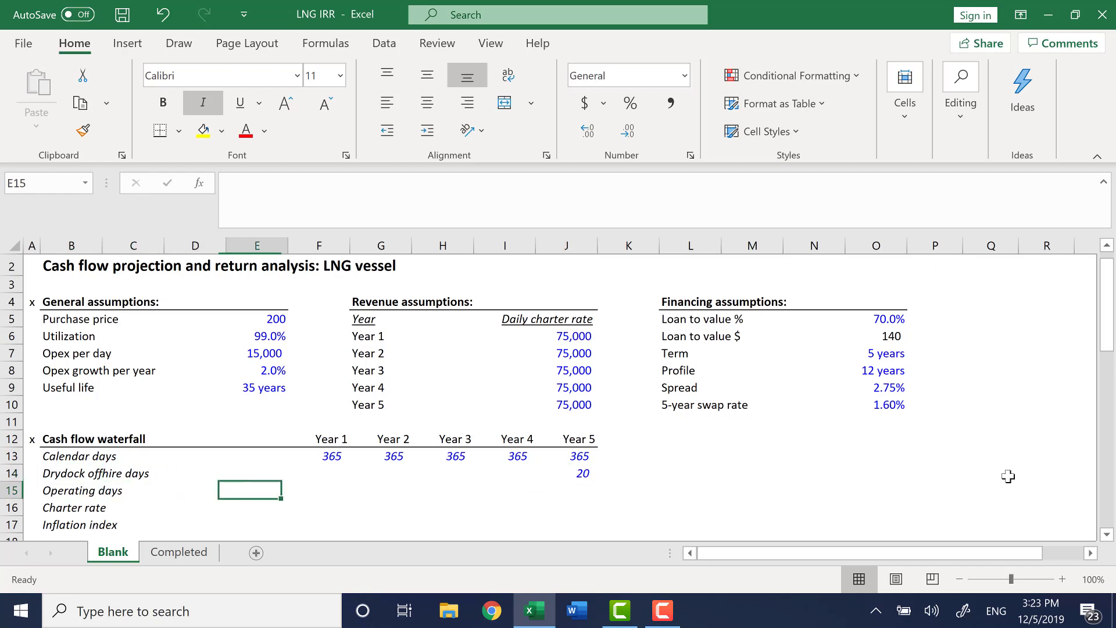
{"action": "key", "text": "Right"}
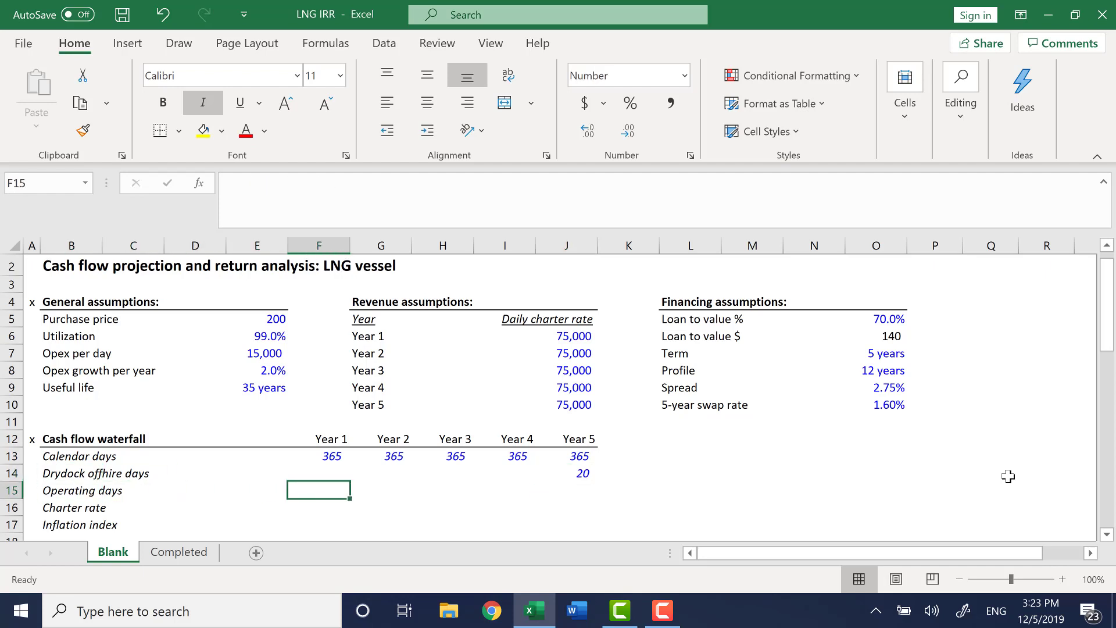
{"action": "type", "text": "=("}
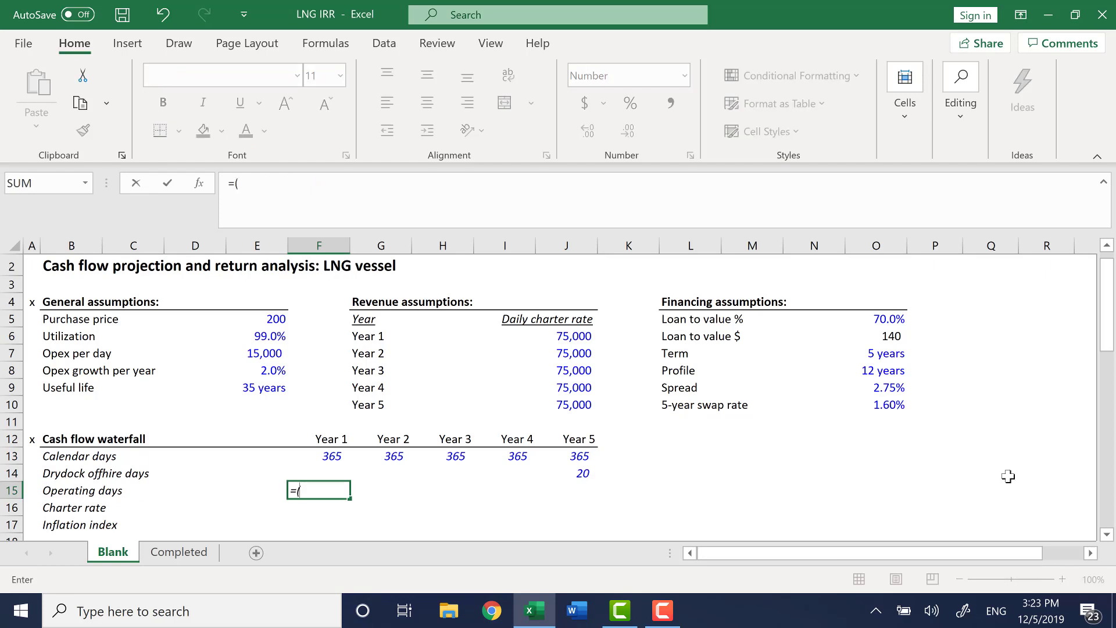
{"action": "key", "text": "Up"}
{"action": "key", "text": "Up"}
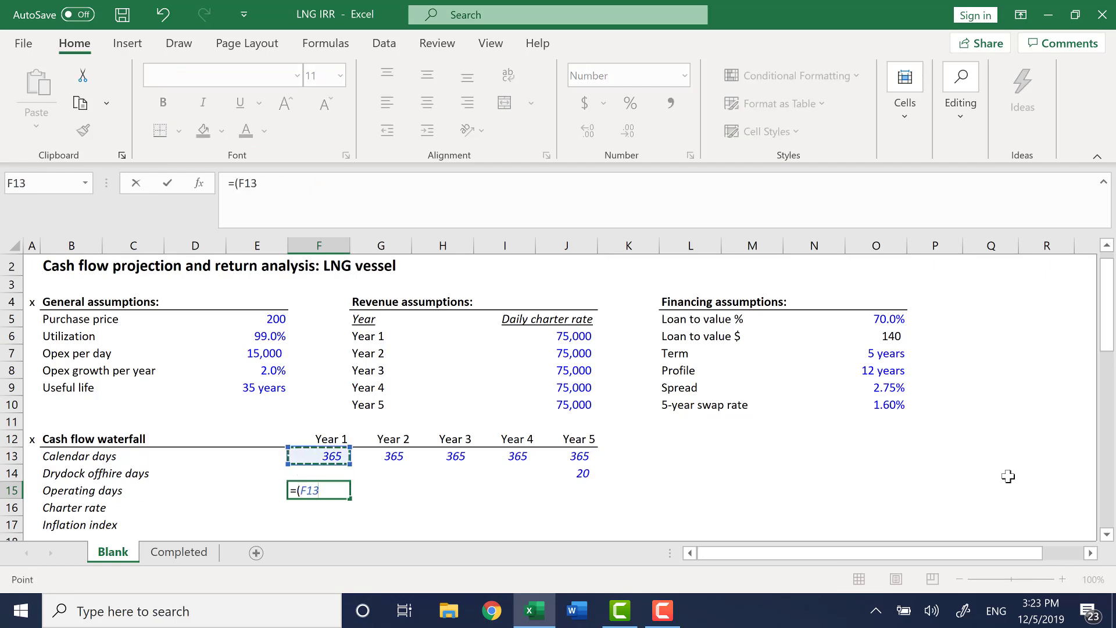
{"action": "type", "text": "-"}
{"action": "key", "text": "Up"}
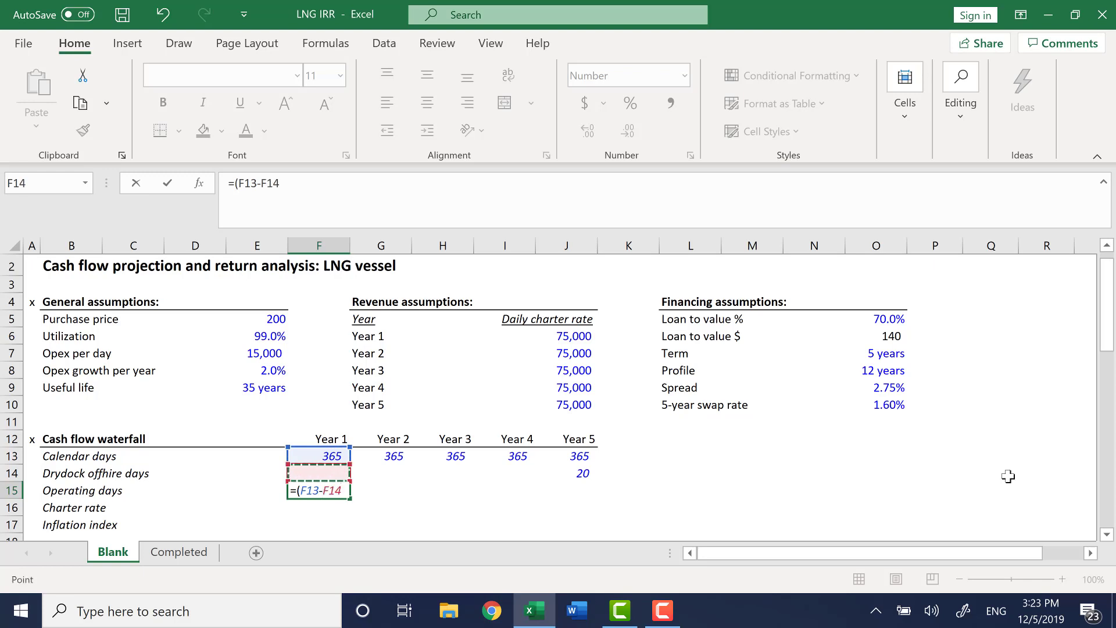
{"action": "type", "text": ")*"}
{"action": "key", "text": "Up"}
{"action": "key", "text": "Up"}
{"action": "key", "text": "Up"}
{"action": "key", "text": "Up"}
{"action": "key", "text": "Up"}
{"action": "key", "text": "Up"}
{"action": "key", "text": "Up"}
{"action": "key", "text": "Up"}
{"action": "key", "text": "Left"}
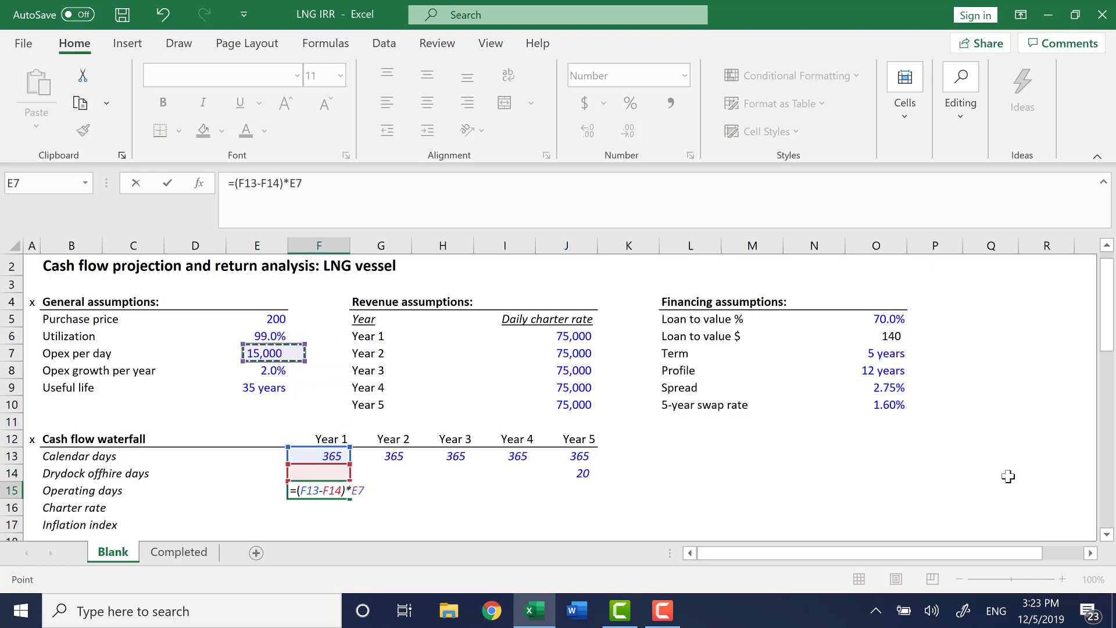
{"action": "key", "text": "Up"}
{"action": "key", "text": "Return"}
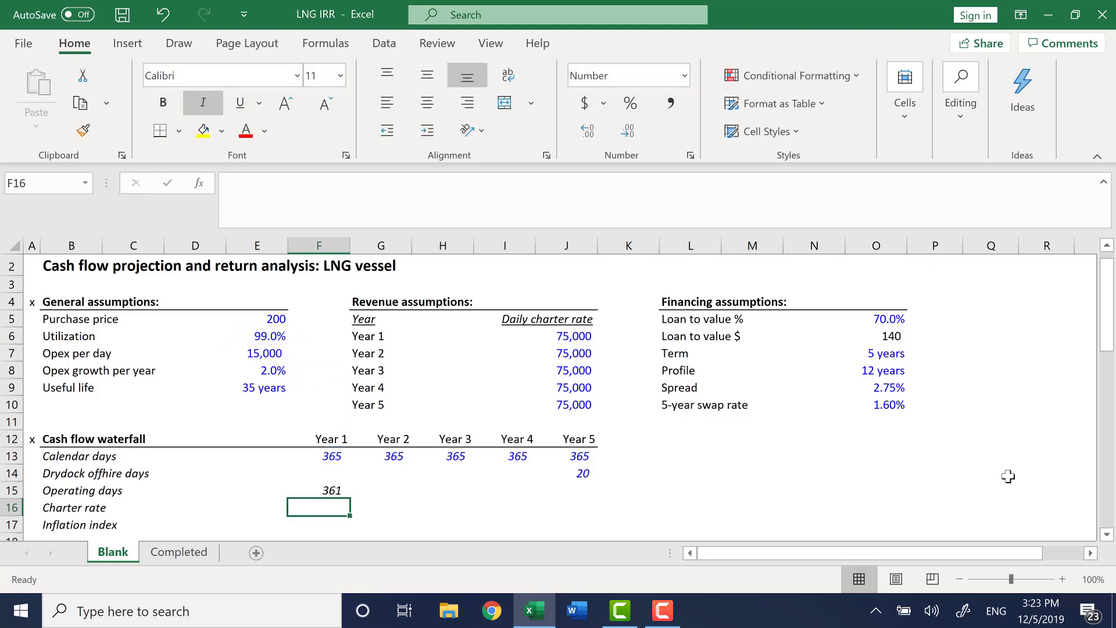
Fill the operating days formula across from Year 1 to Year 5.
{"action": "key", "text": "Up"}
{"action": "key", "text": "shift+Right"}
{"action": "key", "text": "shift+Right"}
{"action": "key", "text": "shift+Right"}
{"action": "key", "text": "shift+Right"}
{"action": "key", "text": "ctrl+r"}
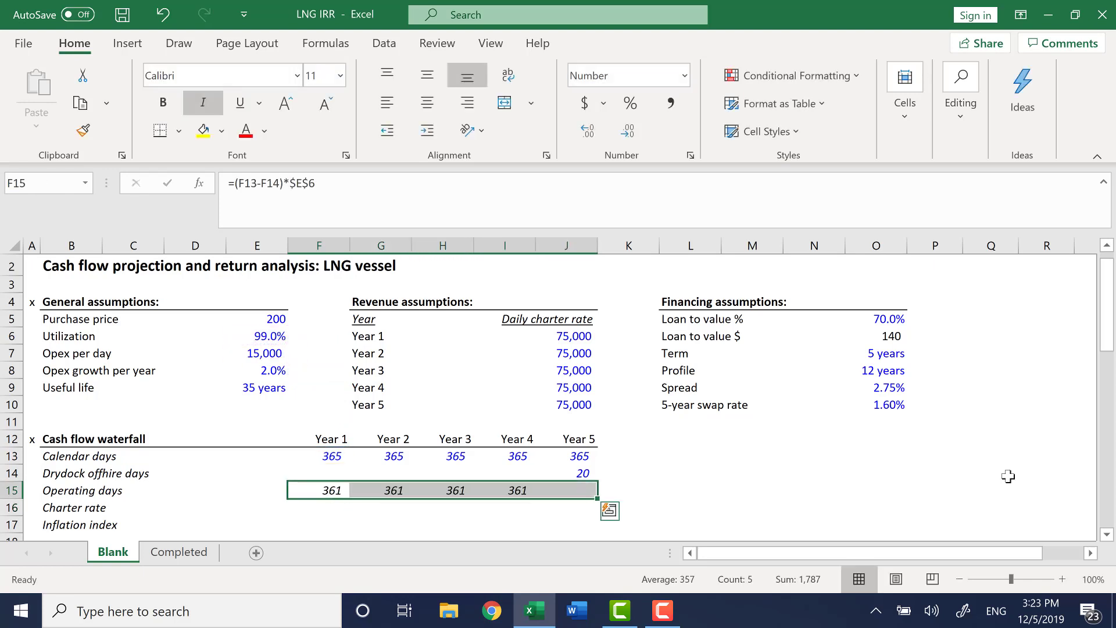
{"action": "key", "text": "Right"}
{"action": "key", "text": "ctrl+Right"}
{"action": "key", "text": "ctrl+Left"}
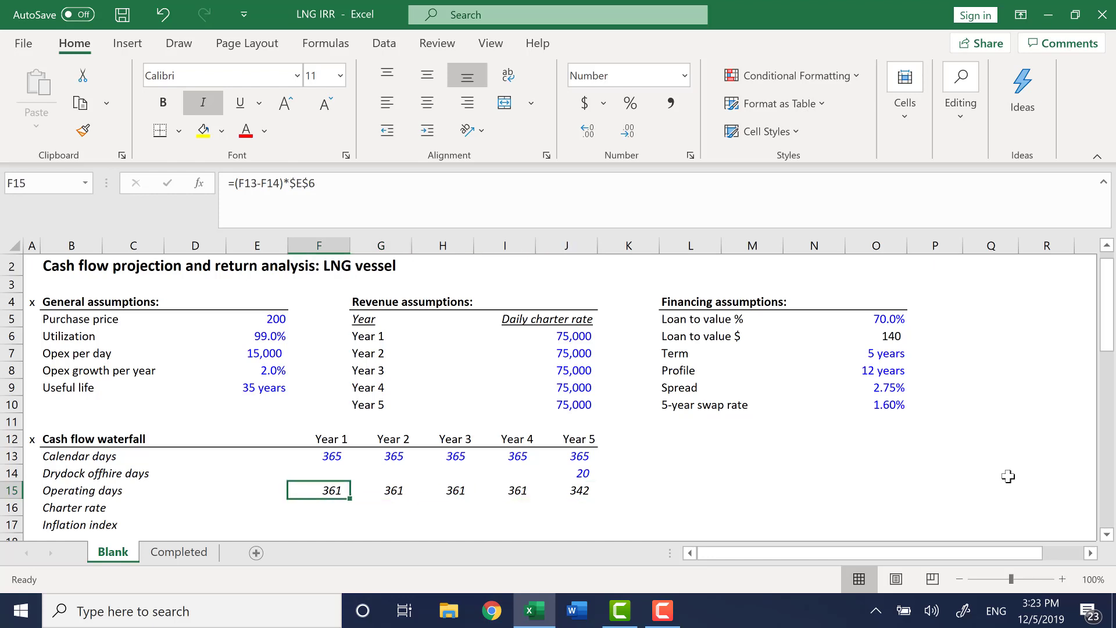
Look up the Year 1 charter rate from the revenue assumptions table with =VLOOKUP(F$12,$G$6:$J$10,4,0).
{"action": "key", "text": "Down"}
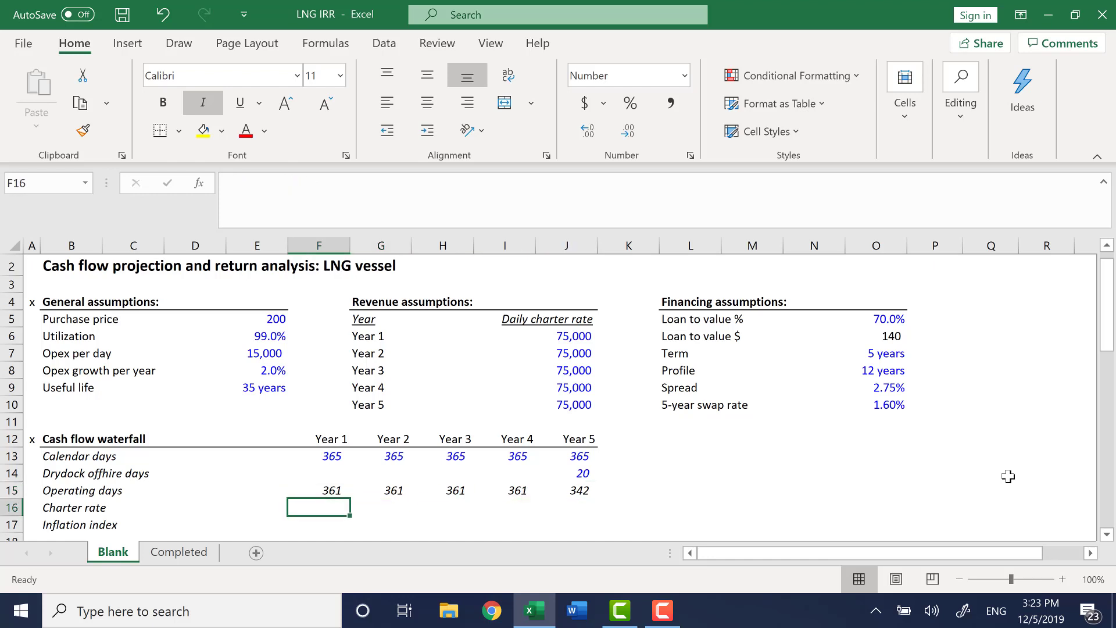
{"action": "type", "text": "=vl"}
{"action": "key", "text": "Tab"}
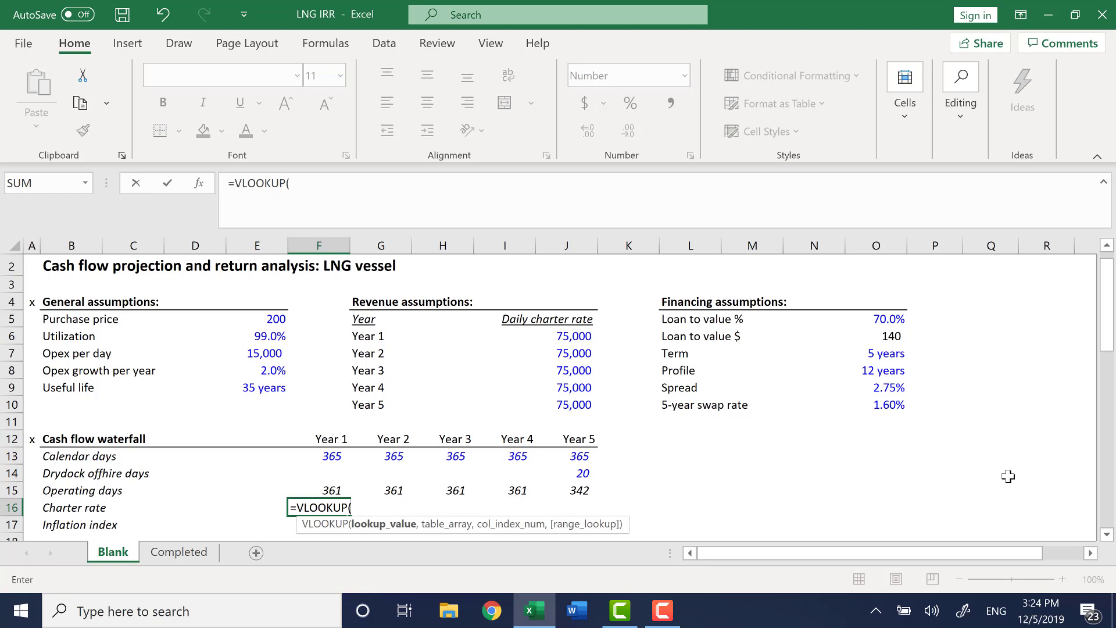
{"action": "key", "text": "Up"}
{"action": "key", "text": "Up"}
{"action": "key", "text": "Up"}
{"action": "key", "text": "Up"}
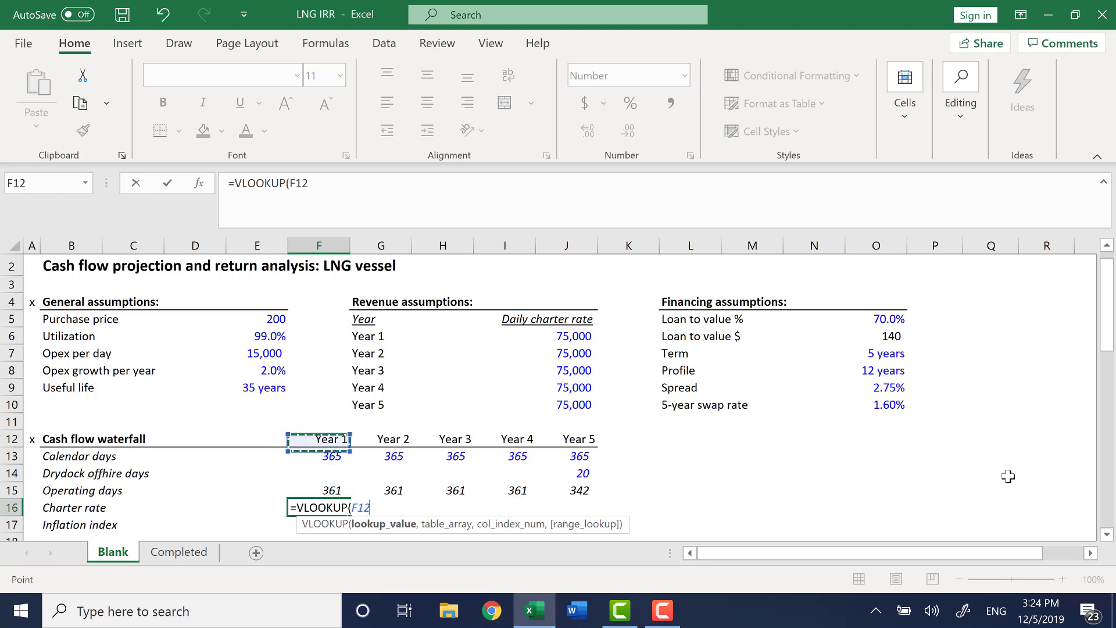
{"action": "key", "text": "F4"}
{"action": "key", "text": "F4"}
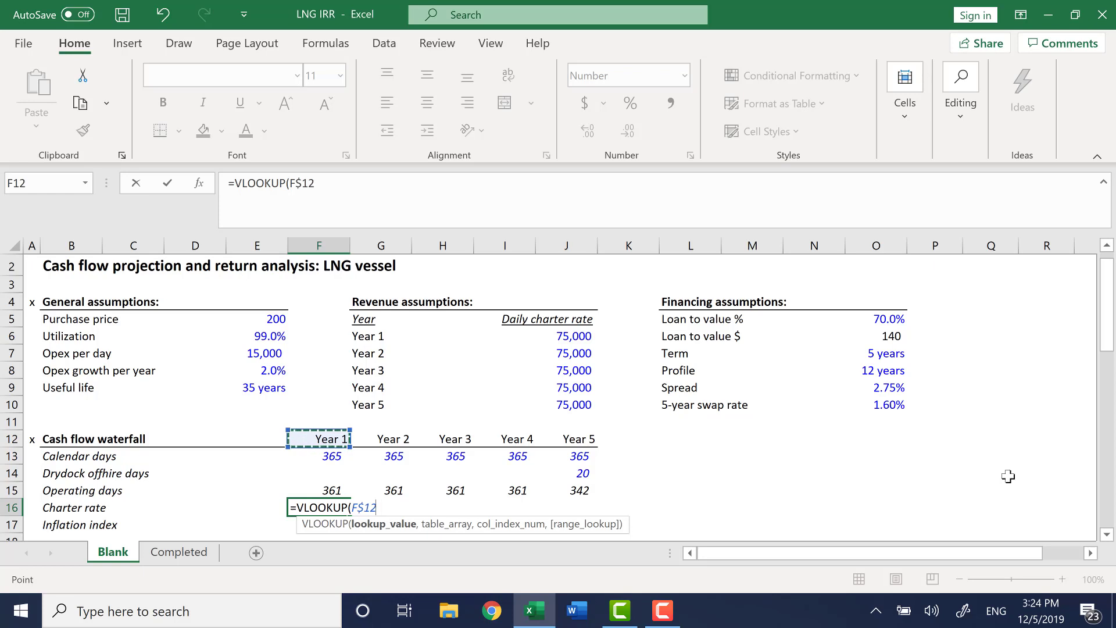
{"action": "type", "text": ","}
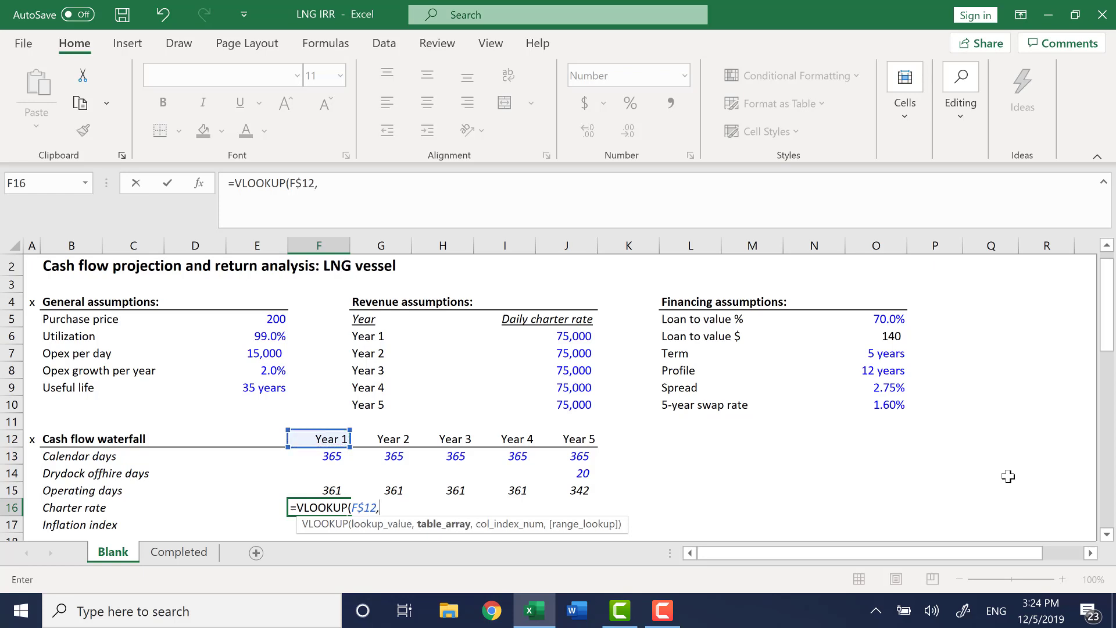
{"action": "key", "text": "Up"}
{"action": "key", "text": "Up"}
{"action": "key", "text": "Up"}
{"action": "key", "text": "Right"}
{"action": "key", "text": "Up"}
{"action": "key", "text": "Up"}
{"action": "key", "text": "Up"}
{"action": "key", "text": "Up"}
{"action": "key", "text": "Up"}
{"action": "key", "text": "Up"}
{"action": "key", "text": "Up"}
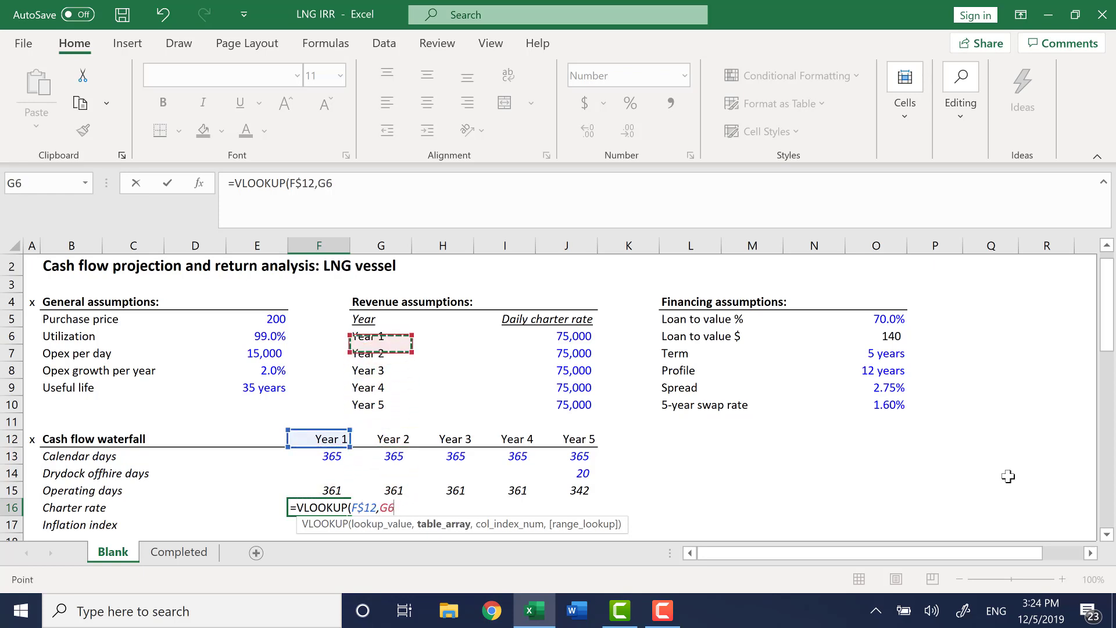
{"action": "key", "text": "shift+Down"}
{"action": "key", "text": "shift+Down"}
{"action": "key", "text": "shift+Down"}
{"action": "key", "text": "shift+Down"}
{"action": "key", "text": "shift+Right"}
{"action": "key", "text": "shift+Right"}
{"action": "key", "text": "shift+Right"}
{"action": "key", "text": "F4"}
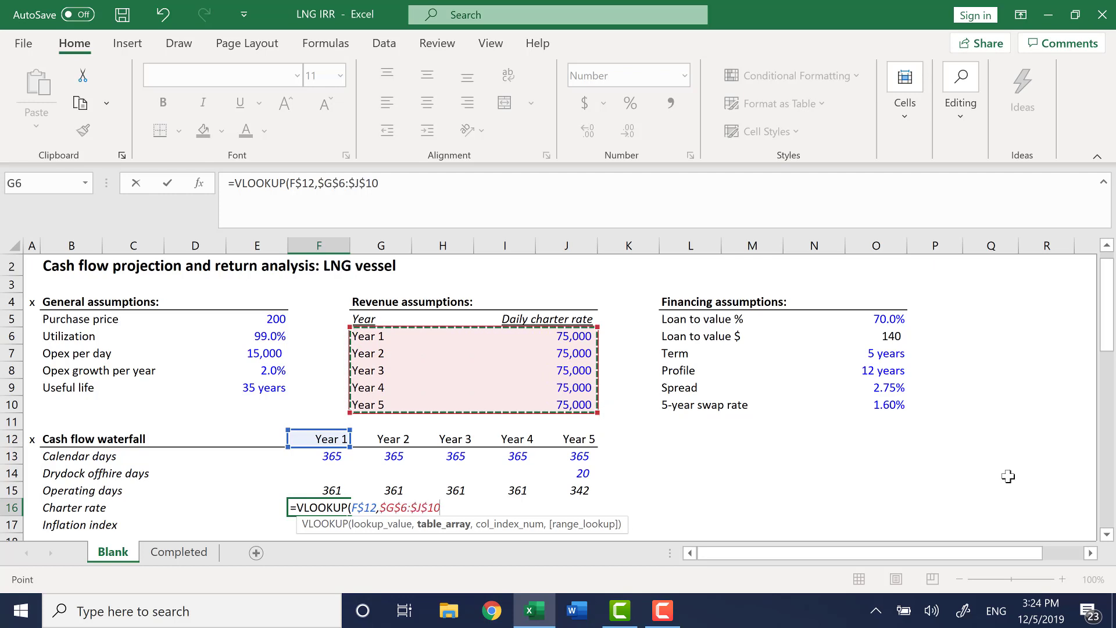
{"action": "type", "text": ","}
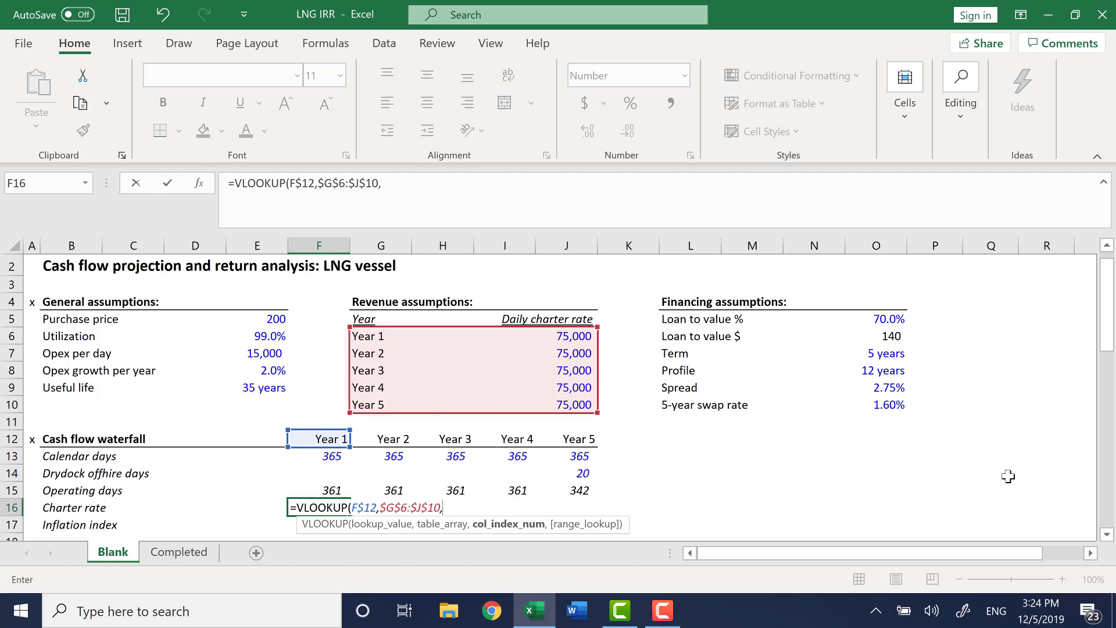
{"action": "type", "text": "4,"}
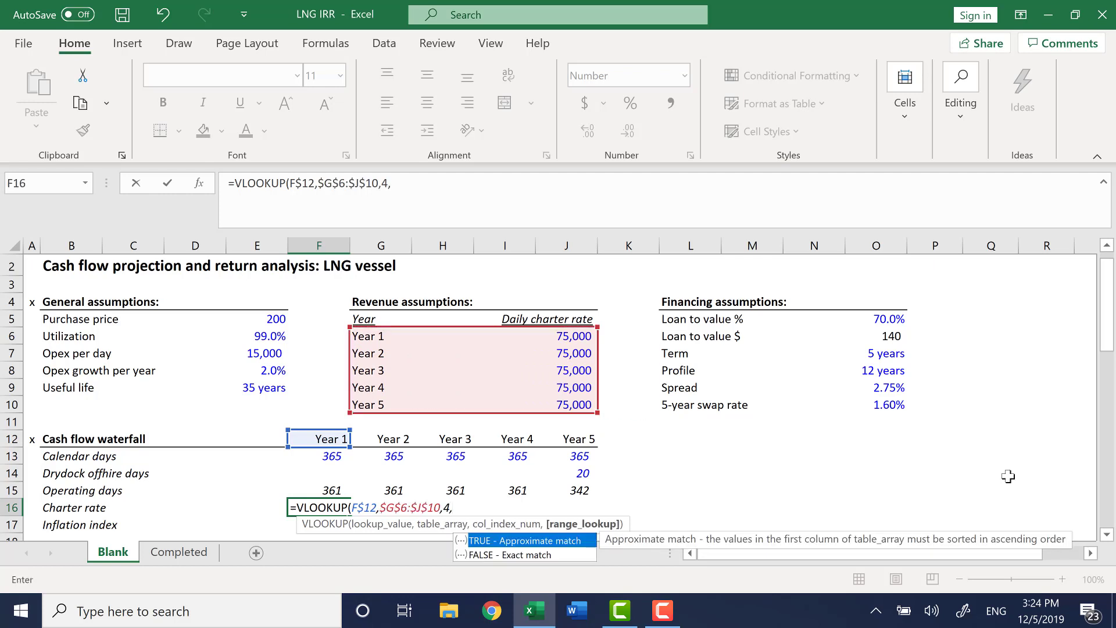
{"action": "type", "text": "0)"}
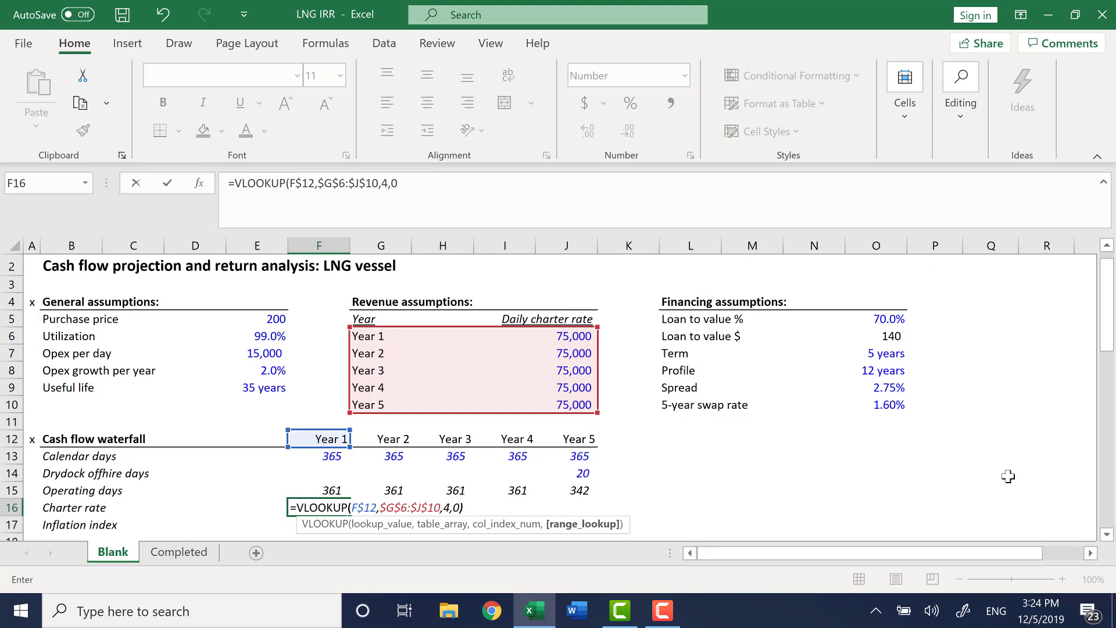
{"action": "key", "text": "Return"}
Fill the charter rate lookup formula across from Year 1 to Year 5.
{"action": "key", "text": "Up"}
{"action": "key", "text": "shift+Right"}
{"action": "key", "text": "shift+Right"}
{"action": "key", "text": "shift+Right"}
{"action": "key", "text": "shift+Right"}
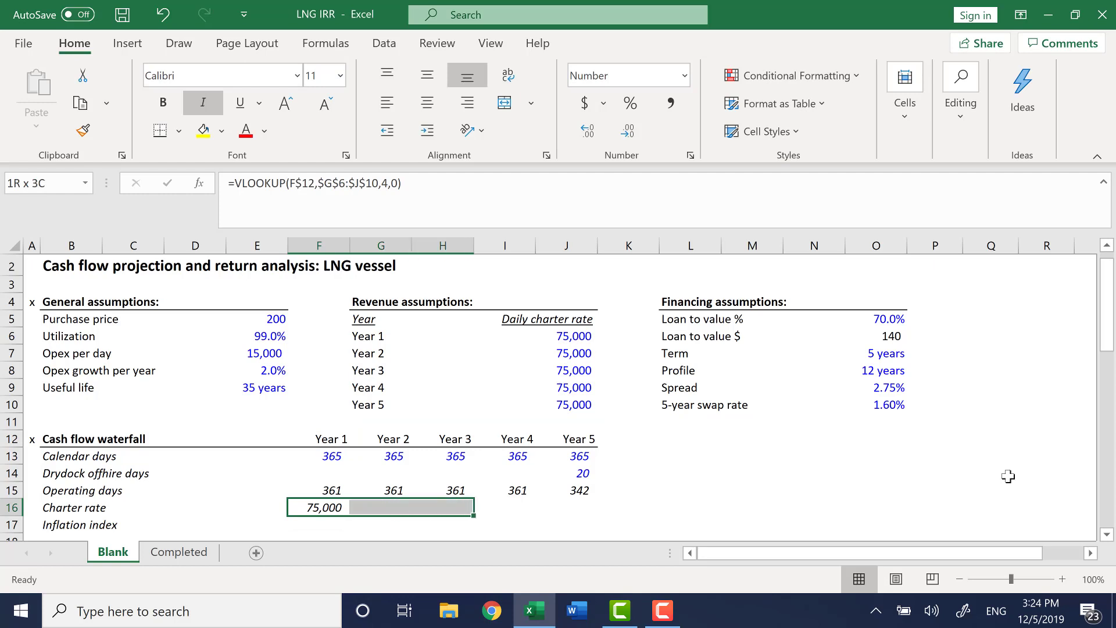
{"action": "key", "text": "ctrl+r"}
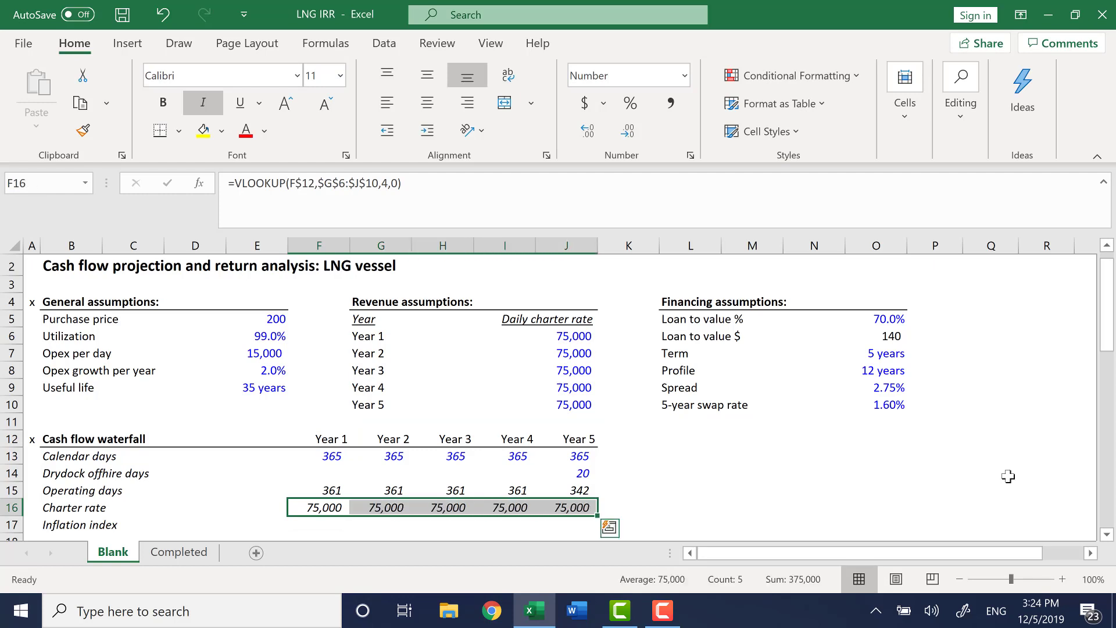
Inspect the copied charter rate formulas in the Year 2 to Year 4 cells.
{"action": "key", "text": "Right"}
{"action": "key", "text": "F2"}
{"action": "key", "text": "Escape"}
{"action": "key", "text": "Right"}
{"action": "key", "text": "F2"}
{"action": "key", "text": "Escape"}
{"action": "key", "text": "Right"}
{"action": "key", "text": "F2"}
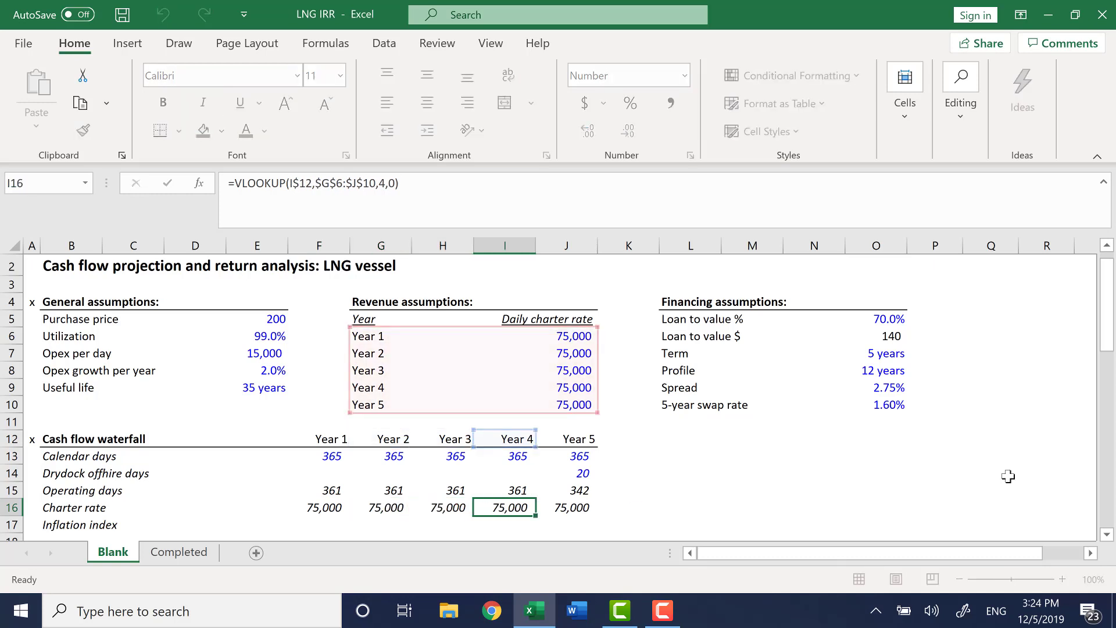
{"action": "key", "text": "Escape"}
{"action": "key", "text": "Left"}
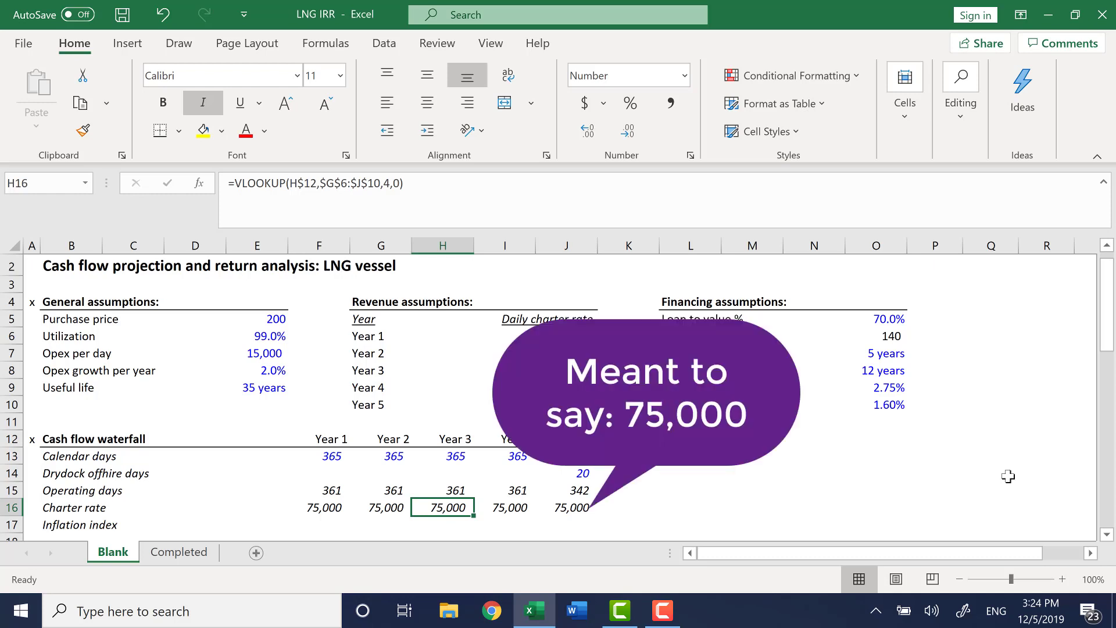
{"action": "key", "text": "Left"}
{"action": "key", "text": "Left"}
{"action": "key", "text": "Left"}
{"action": "key", "text": "Left"}
{"action": "key", "text": "Left"}
{"action": "key", "text": "Left"}
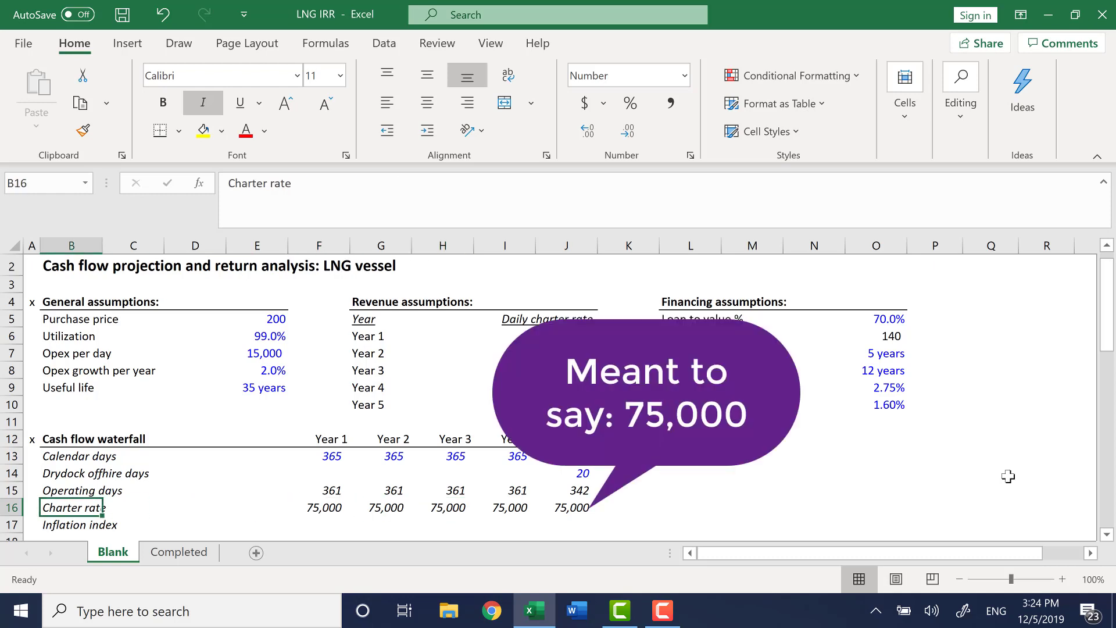
Enter a base inflation index of 1 in the column before Year 1.
{"action": "key", "text": "Down"}
{"action": "key", "text": "Right"}
{"action": "key", "text": "Right"}
{"action": "key", "text": "Right"}
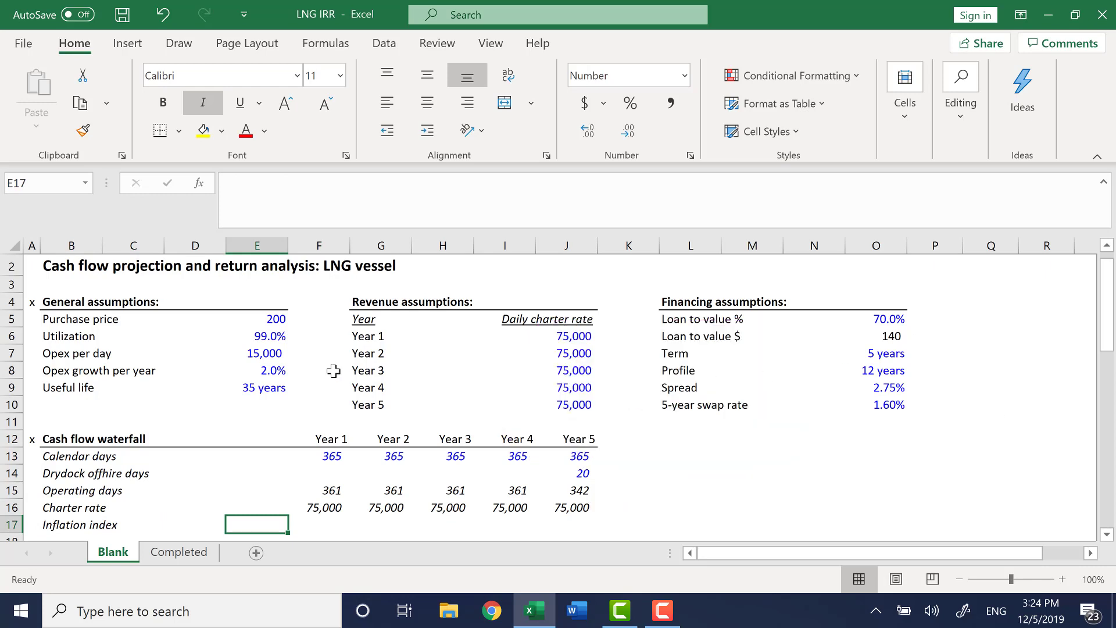
{"action": "left_click", "coordinate": [260, 348]}
{"action": "left_click", "coordinate": [268, 370]}
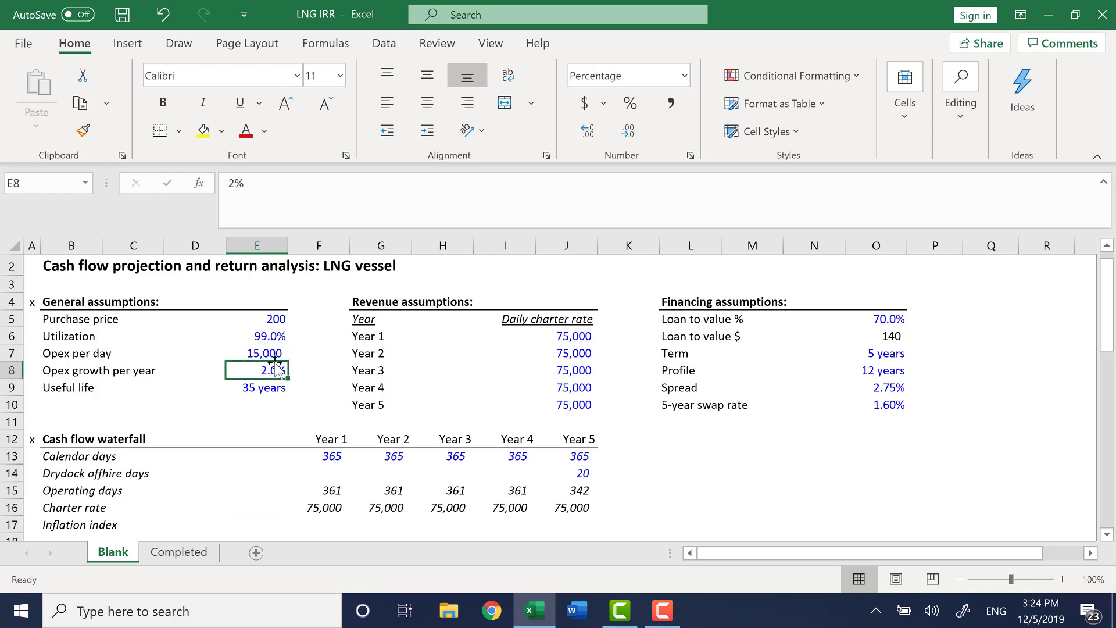
{"action": "left_click", "coordinate": [269, 356]}
{"action": "left_click", "coordinate": [276, 370]}
{"action": "left_click", "coordinate": [282, 519]}
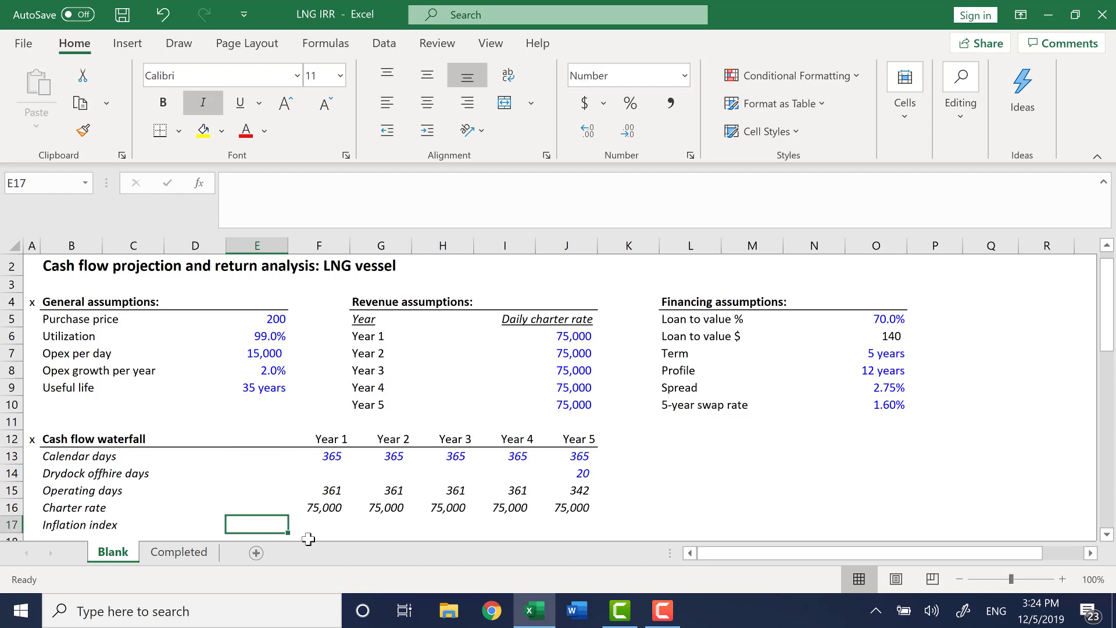
{"action": "type", "text": "1"}
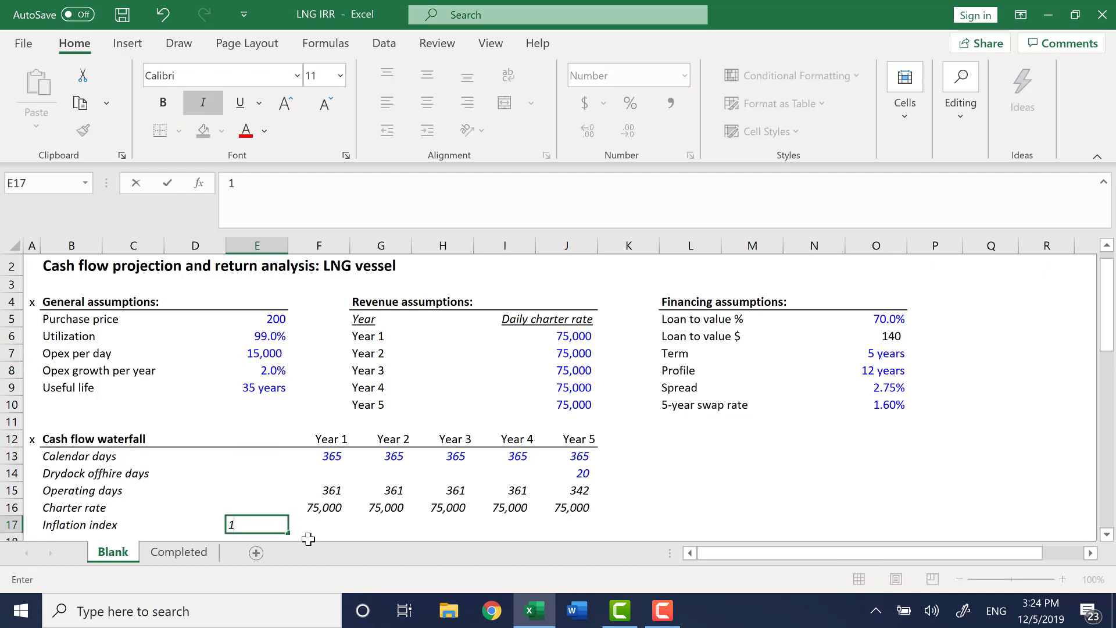
{"action": "key", "text": "Return"}
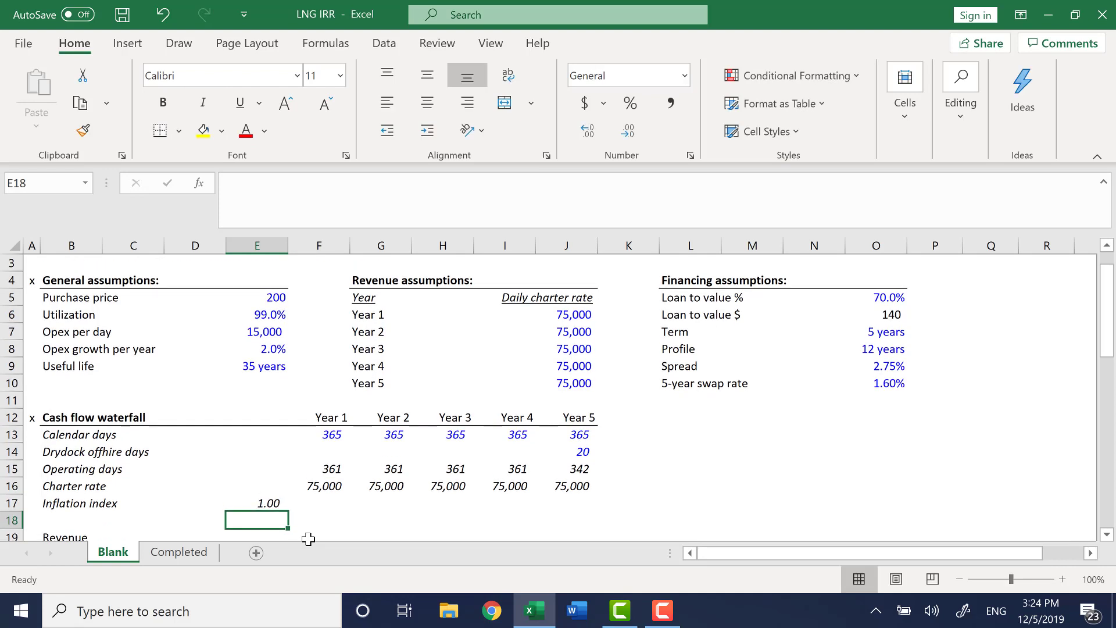
Calculate the Year 1 inflation index as the prior index grown by opex growth, =E17*(1+$E$8).
{"action": "key", "text": "Up"}
{"action": "key", "text": "Right"}
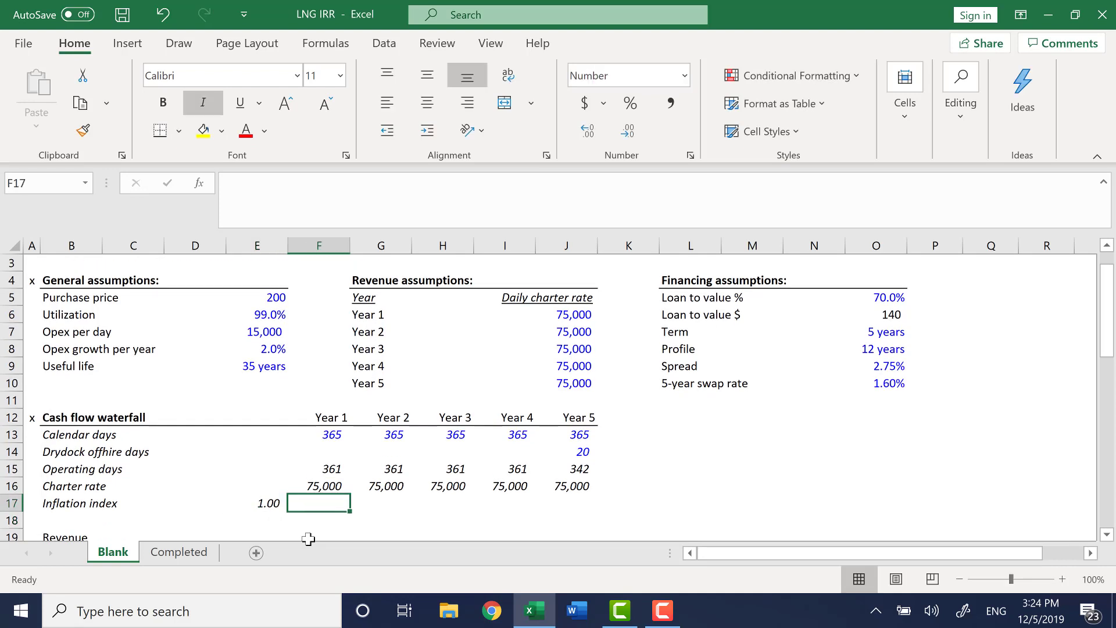
{"action": "type", "text": "="}
{"action": "key", "text": "Left"}
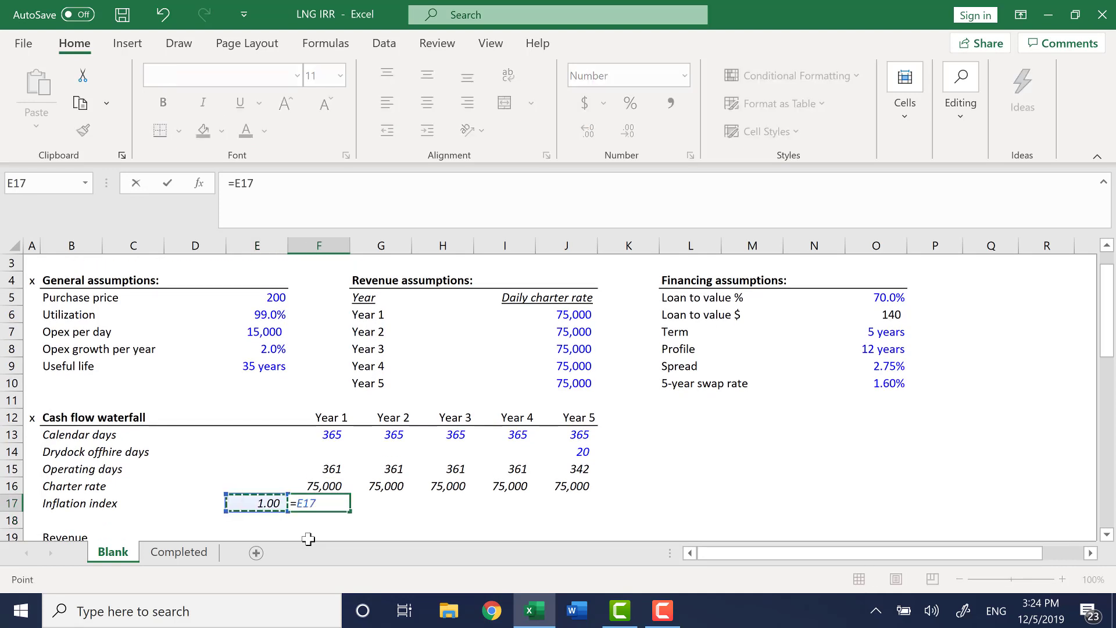
{"action": "type", "text": "*(1+"}
{"action": "key", "text": "Up"}
{"action": "key", "text": "Up"}
{"action": "key", "text": "Up"}
{"action": "key", "text": "Up"}
{"action": "key", "text": "Up"}
{"action": "key", "text": "Up"}
{"action": "key", "text": "Up"}
{"action": "key", "text": "Up"}
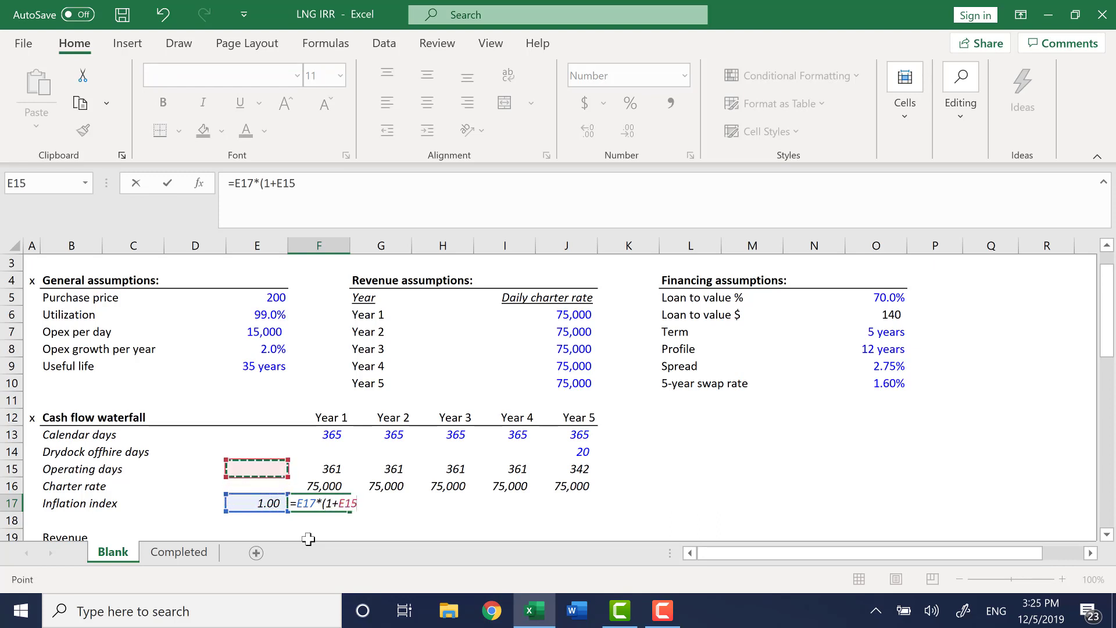
{"action": "key", "text": "Up"}
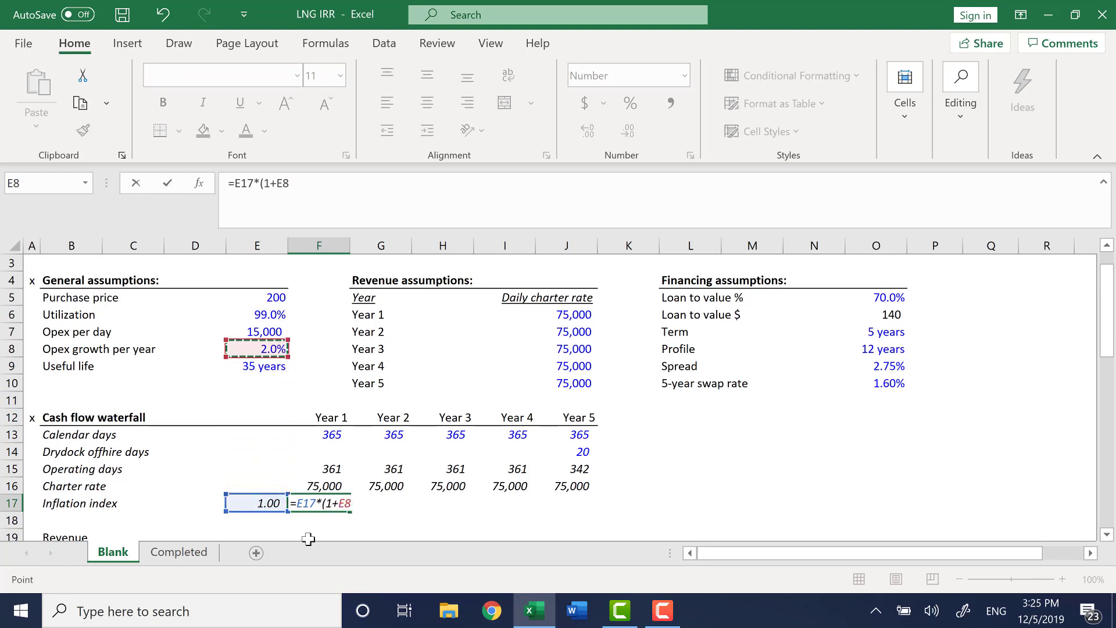
{"action": "key", "text": "F4"}
{"action": "type", "text": ")"}
{"action": "key", "text": "Return"}
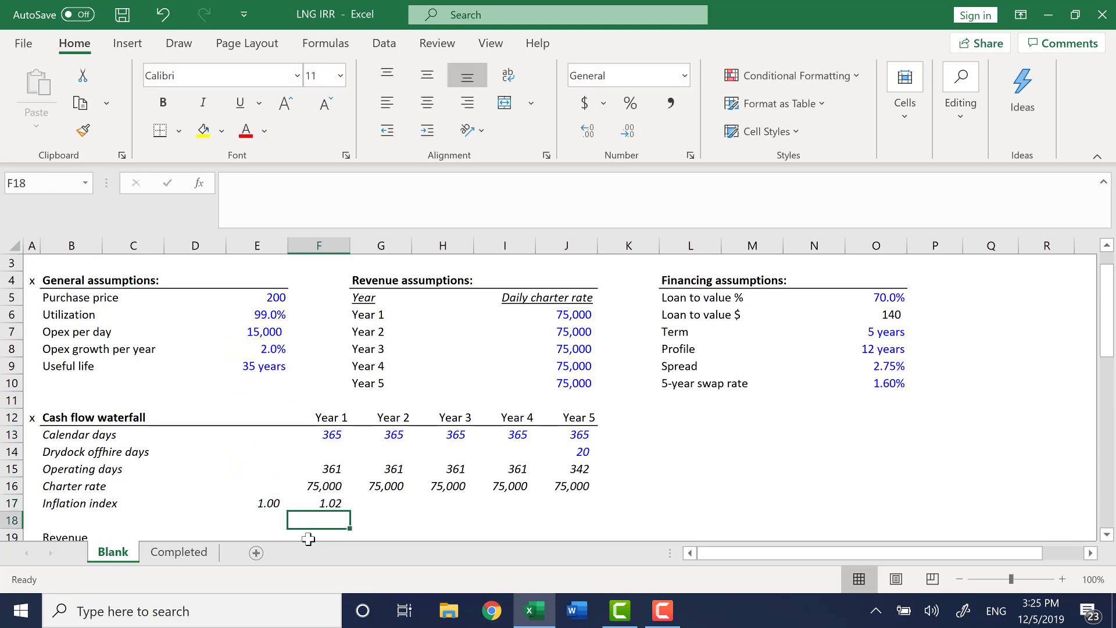
Fill the inflation index formula across from Year 1 to Year 5.
{"action": "key", "text": "Up"}
{"action": "key", "text": "shift+Right"}
{"action": "key", "text": "shift+Right"}
{"action": "key", "text": "shift+Right"}
{"action": "key", "text": "shift+Right"}
{"action": "key", "text": "ctrl+r"}
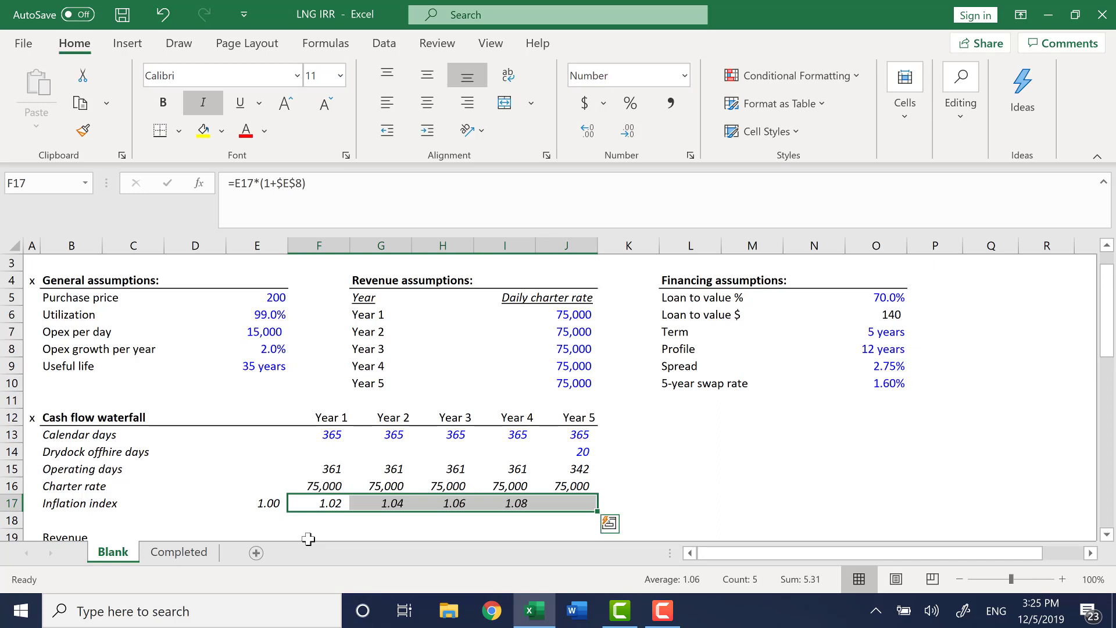
Inspect the copied inflation index formulas across the Year 2 to Year 5 cells.
{"action": "key", "text": "Right"}
{"action": "key", "text": "F2"}
{"action": "key", "text": "Escape"}
{"action": "key", "text": "Right"}
{"action": "key", "text": "F2"}
{"action": "key", "text": "Escape"}
{"action": "key", "text": "Right"}
{"action": "key", "text": "F2"}
{"action": "key", "text": "Escape"}
{"action": "key", "text": "Right"}
{"action": "key", "text": "F2"}
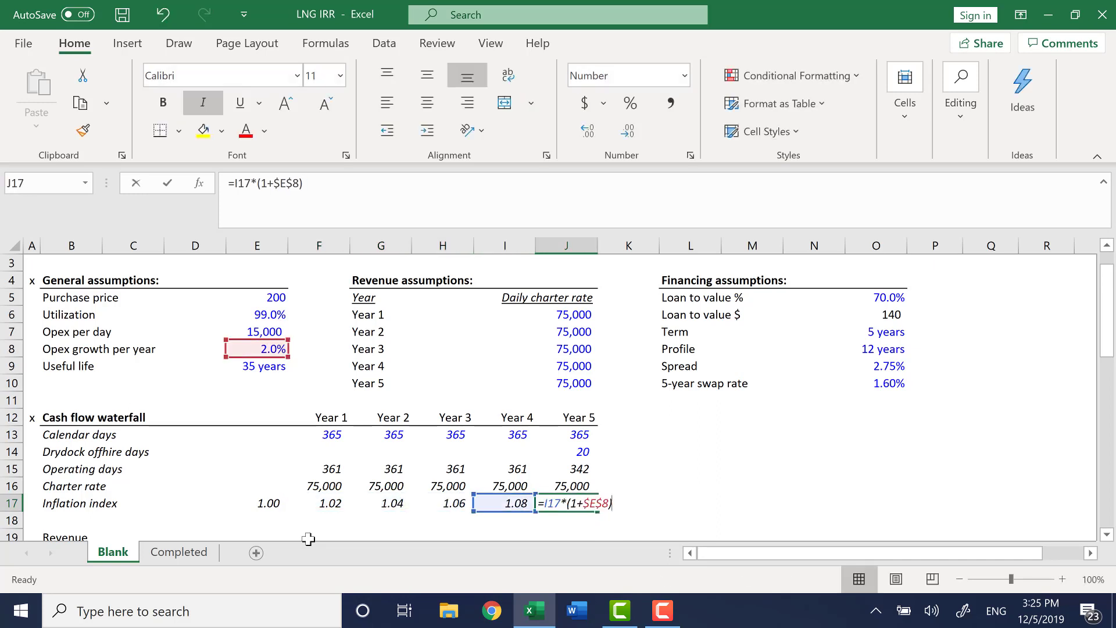
{"action": "key", "text": "Escape"}
{"action": "key", "text": "Left"}
{"action": "key", "text": "F2"}
{"action": "key", "text": "Escape"}
{"action": "key", "text": "Left"}
{"action": "key", "text": "F2"}
{"action": "key", "text": "Escape"}
{"action": "key", "text": "Left"}
{"action": "key", "text": "F2"}
Save the workbook and recheck the Year 2 and Year 4 inflation index formulas.
{"action": "key", "text": "Escape"}
{"action": "key", "text": "ctrl+s"}
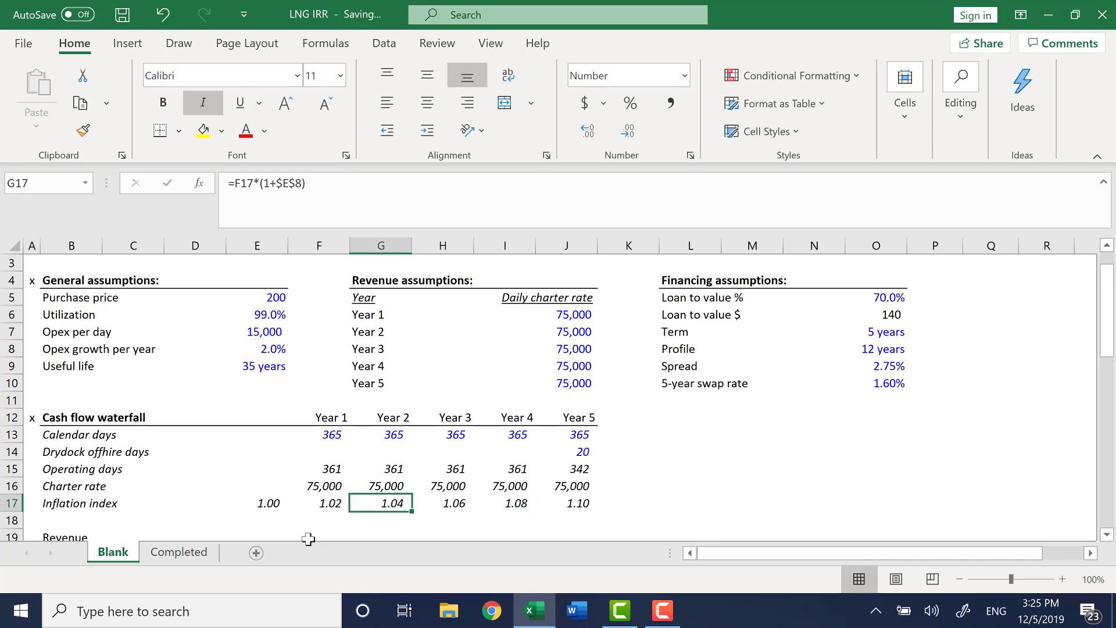
{"action": "key", "text": "Left"}
{"action": "key", "text": "F2"}
{"action": "key", "text": "Escape"}
{"action": "key", "text": "Right"}
{"action": "key", "text": "F2"}
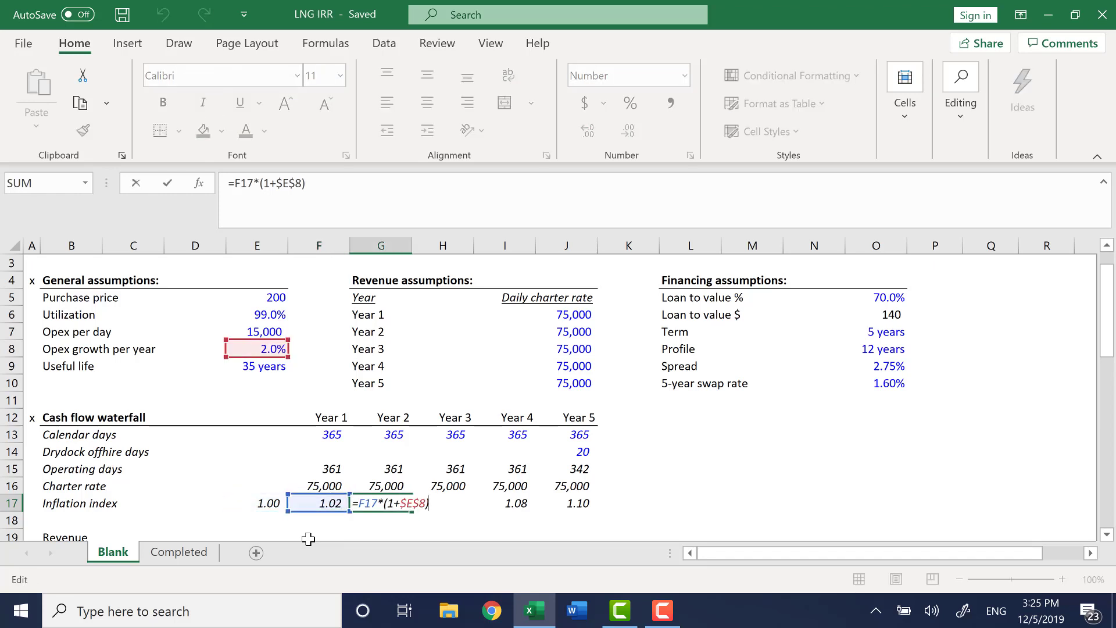
{"action": "key", "text": "Escape"}
{"action": "key", "text": "Right"}
{"action": "key", "text": "Right"}
{"action": "key", "text": "F2"}
{"action": "key", "text": "Escape"}
{"action": "key", "text": "Left"}
{"action": "key", "text": "Left"}
{"action": "key", "text": "Left"}
{"action": "key", "text": "Down"}
{"action": "key", "text": "Down"}
{"action": "key", "text": "Down"}
{"action": "key", "text": "Down"}
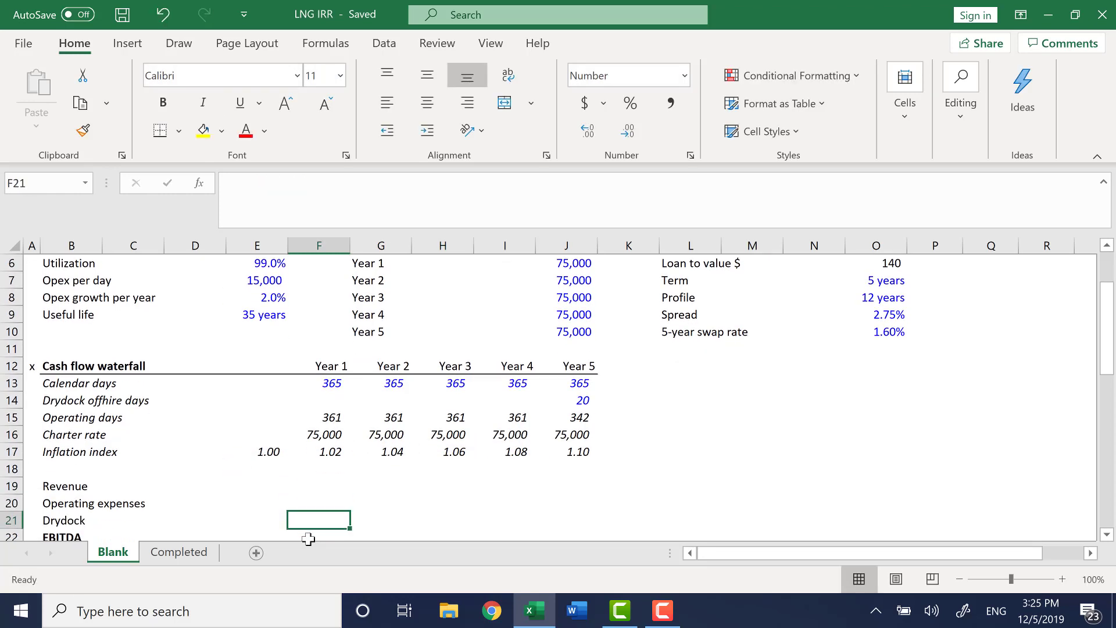
{"action": "key", "text": "Up"}
{"action": "key", "text": "Up"}
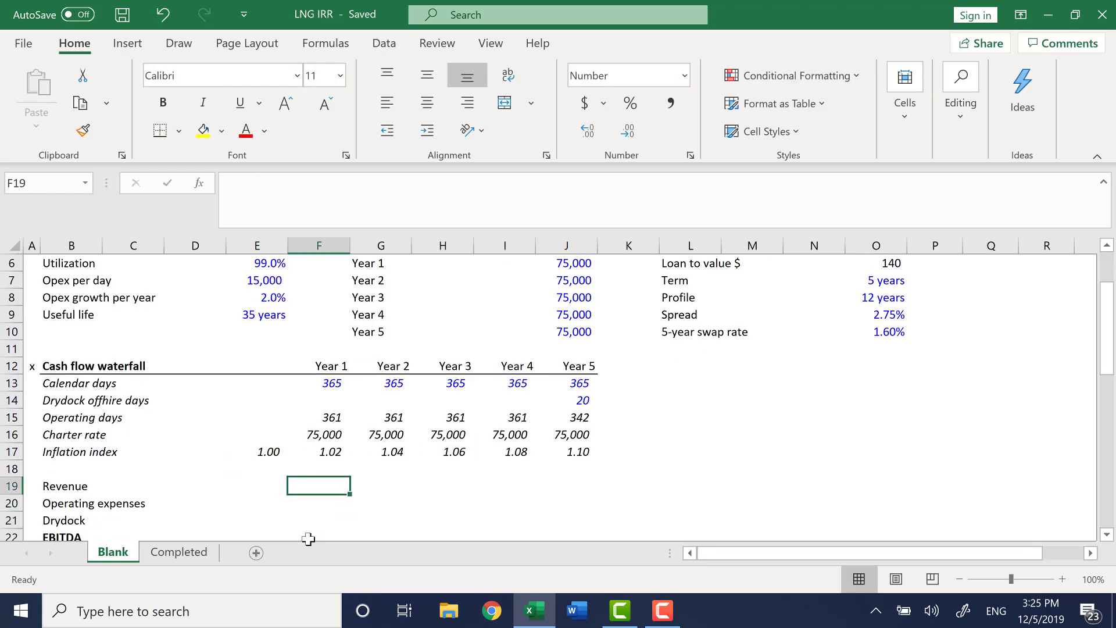
{"action": "key", "text": "Down"}
{"action": "key", "text": "Down"}
{"action": "key", "text": "Down"}
{"action": "key", "text": "Down"}
{"action": "key", "text": "Up"}
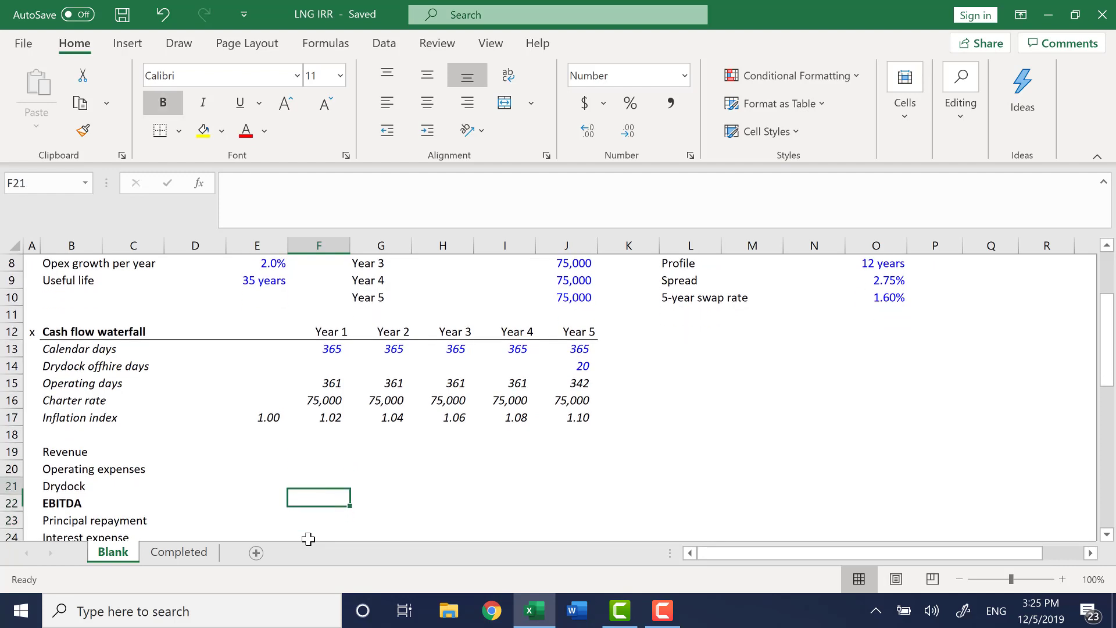
{"action": "key", "text": "Up"}
{"action": "key", "text": "Up"}
{"action": "key", "text": "Up"}
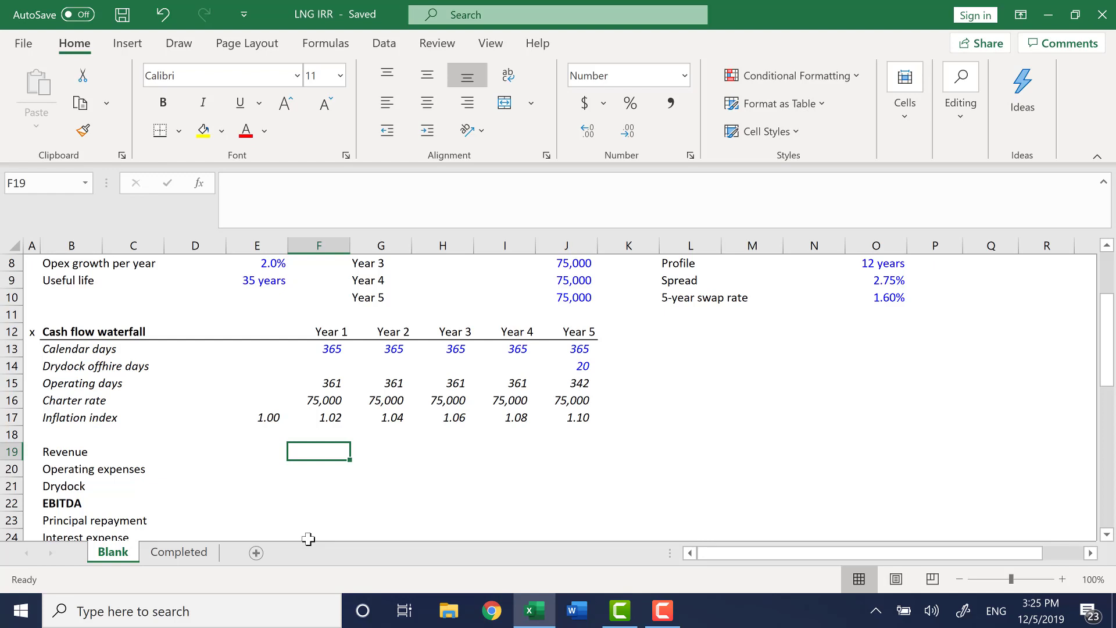
Calculate Year 1 revenue in millions as operating days times charter rate, =F15*F16/1000000.
{"action": "type", "text": "="}
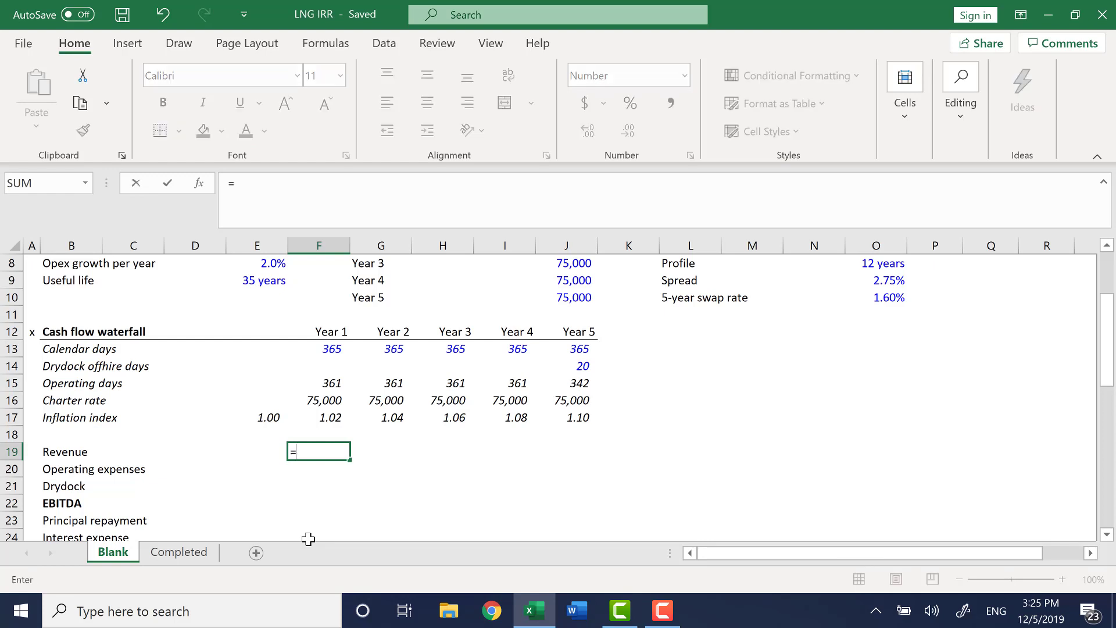
{"action": "key", "text": "Up"}
{"action": "key", "text": "Up"}
{"action": "key", "text": "Up"}
{"action": "key", "text": "Up"}
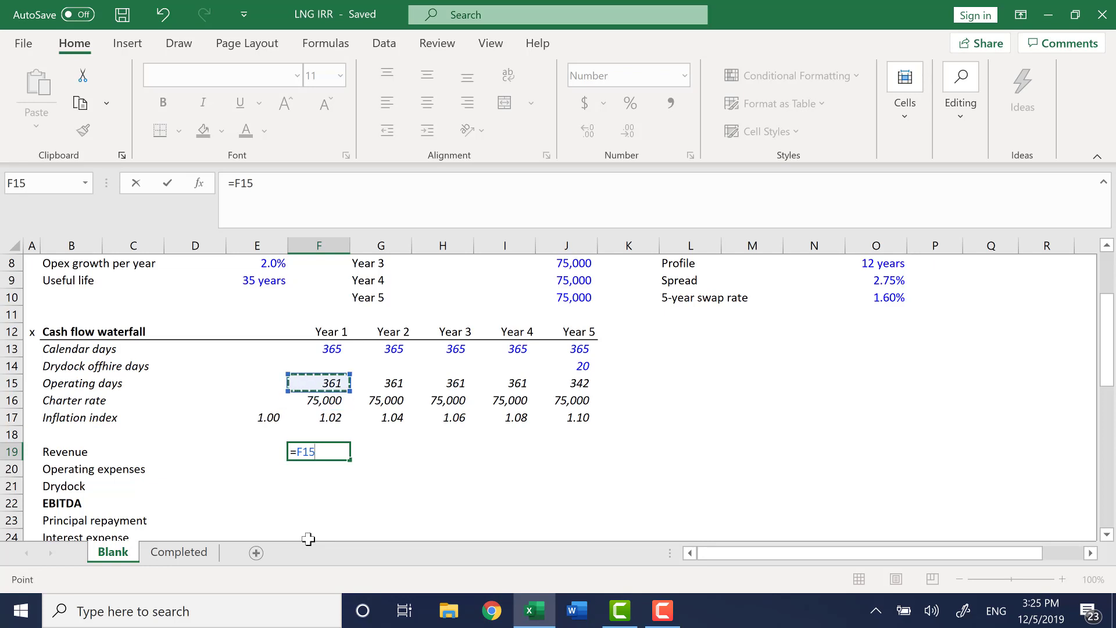
{"action": "type", "text": "*"}
{"action": "key", "text": "Up"}
{"action": "key", "text": "Up"}
{"action": "key", "text": "Up"}
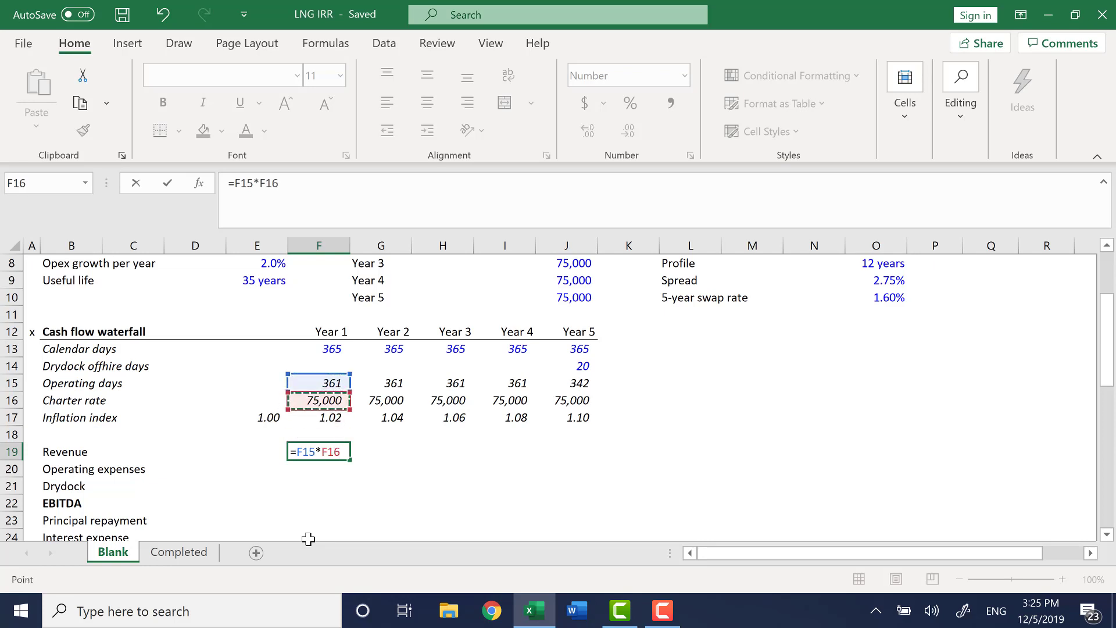
{"action": "type", "text": "/"}
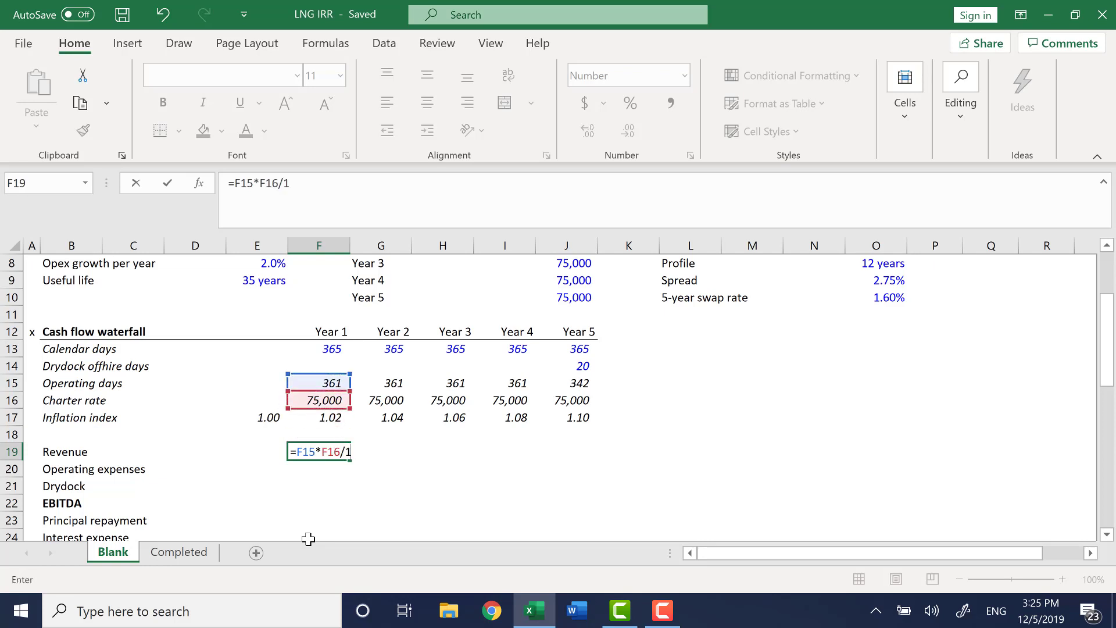
{"action": "type", "text": "1000000"}
{"action": "key", "text": "Return"}
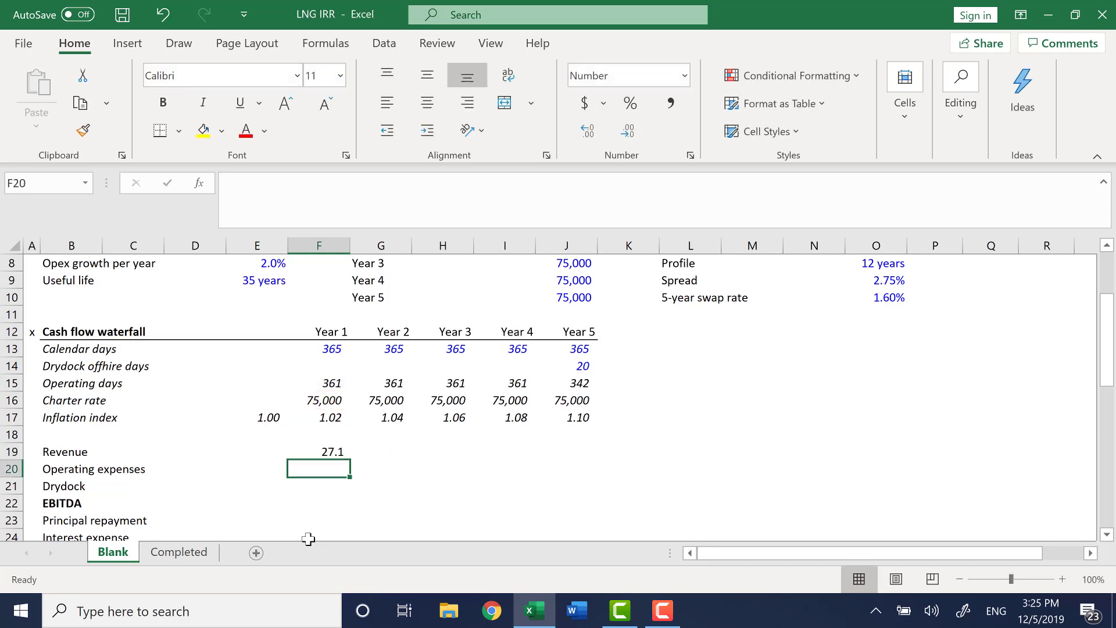
Fill the revenue formula across from Year 1 to Year 5.
{"action": "key", "text": "Up"}
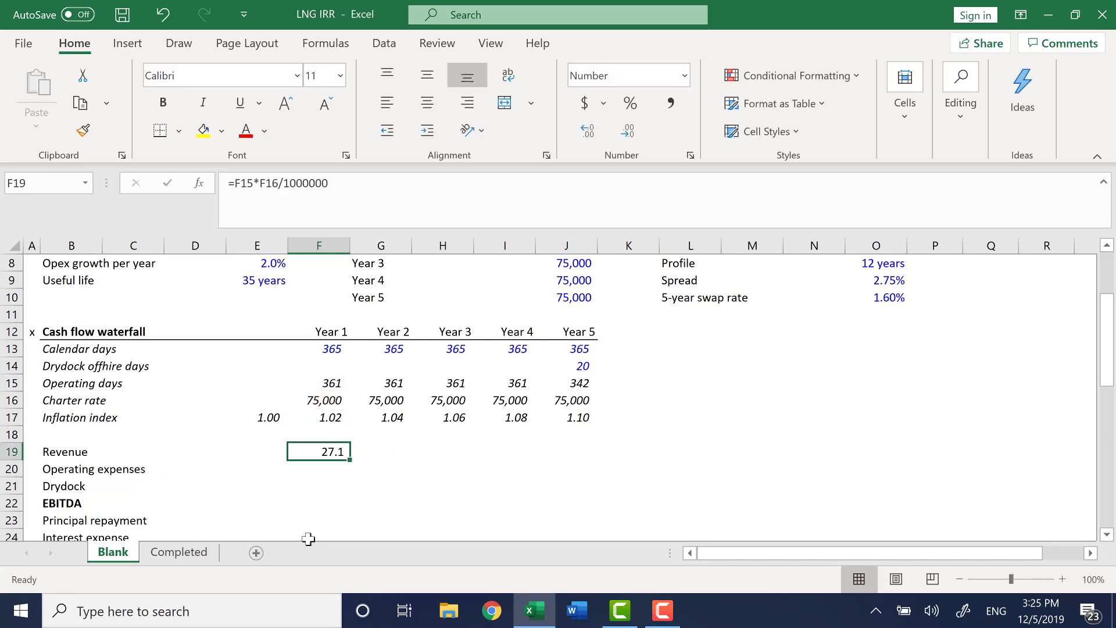
{"action": "key", "text": "shift+Right"}
{"action": "key", "text": "shift+Right"}
{"action": "key", "text": "shift+Right"}
{"action": "key", "text": "shift+Right"}
{"action": "key", "text": "ctrl+r"}
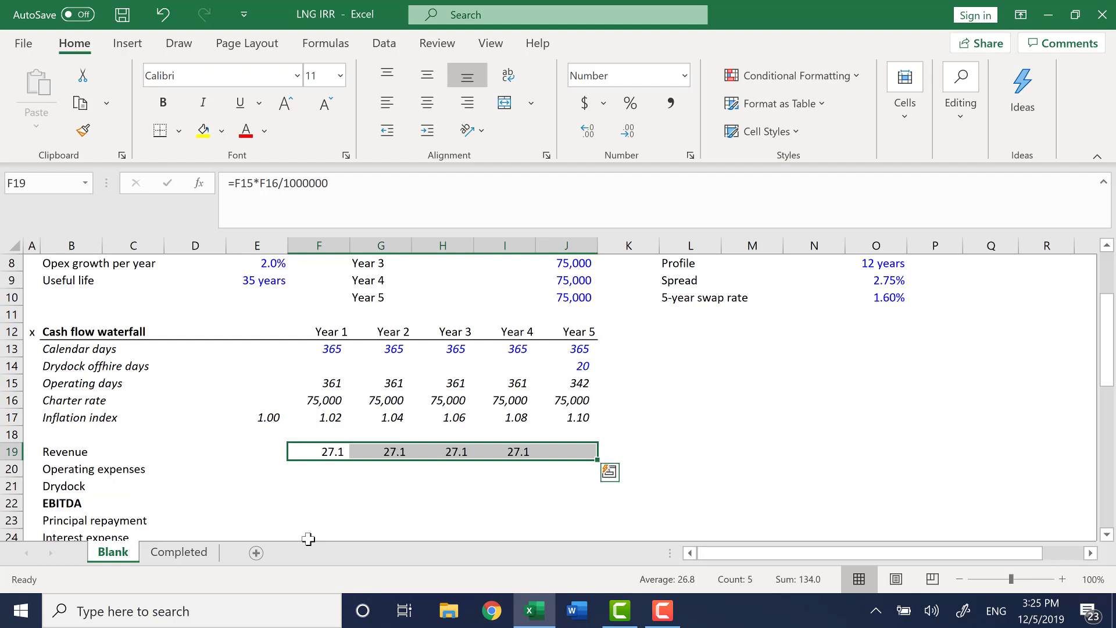
Temporarily clear the Year 5 drydock offhire days to test the revenue result, then undo the deletion.
{"action": "key", "text": "Right"}
{"action": "key", "text": "Right"}
{"action": "key", "text": "Right"}
{"action": "key", "text": "Right"}
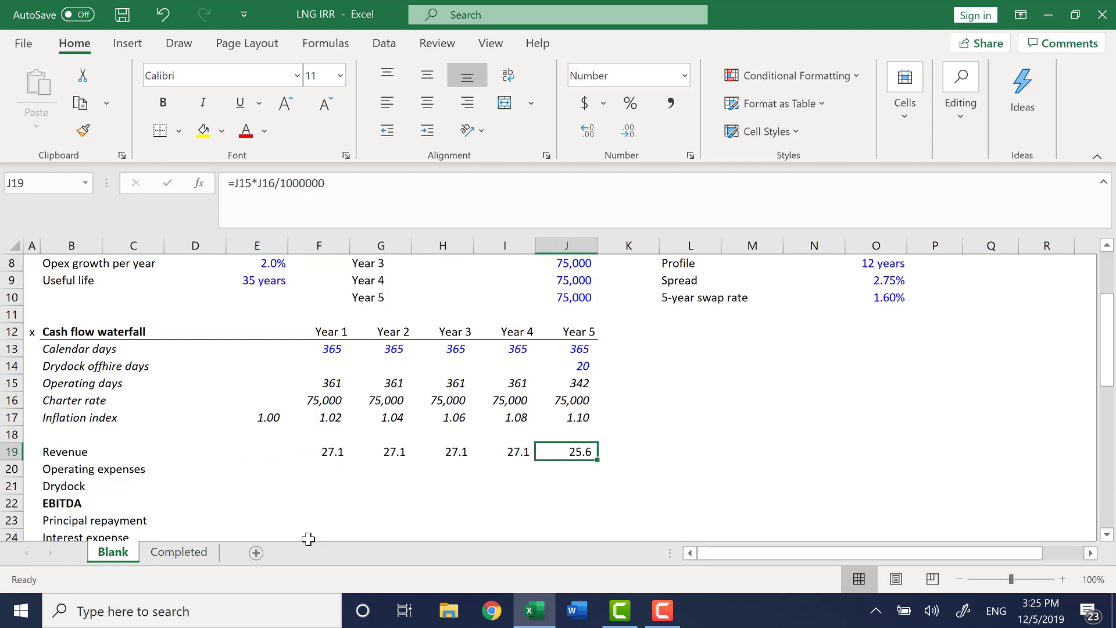
{"action": "key", "text": "Up"}
{"action": "key", "text": "Up"}
{"action": "key", "text": "Up"}
{"action": "key", "text": "Up"}
{"action": "key", "text": "Up"}
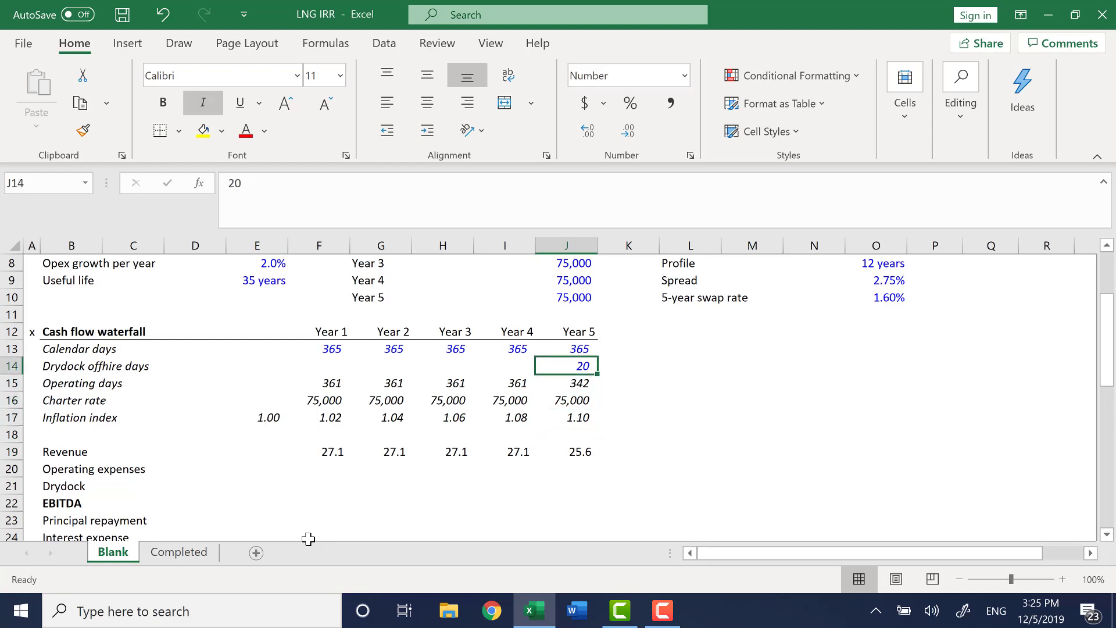
{"action": "key", "text": "Delete"}
{"action": "key", "text": "Down"}
{"action": "key", "text": "Down"}
{"action": "key", "text": "Down"}
{"action": "key", "text": "Down"}
{"action": "key", "text": "Down"}
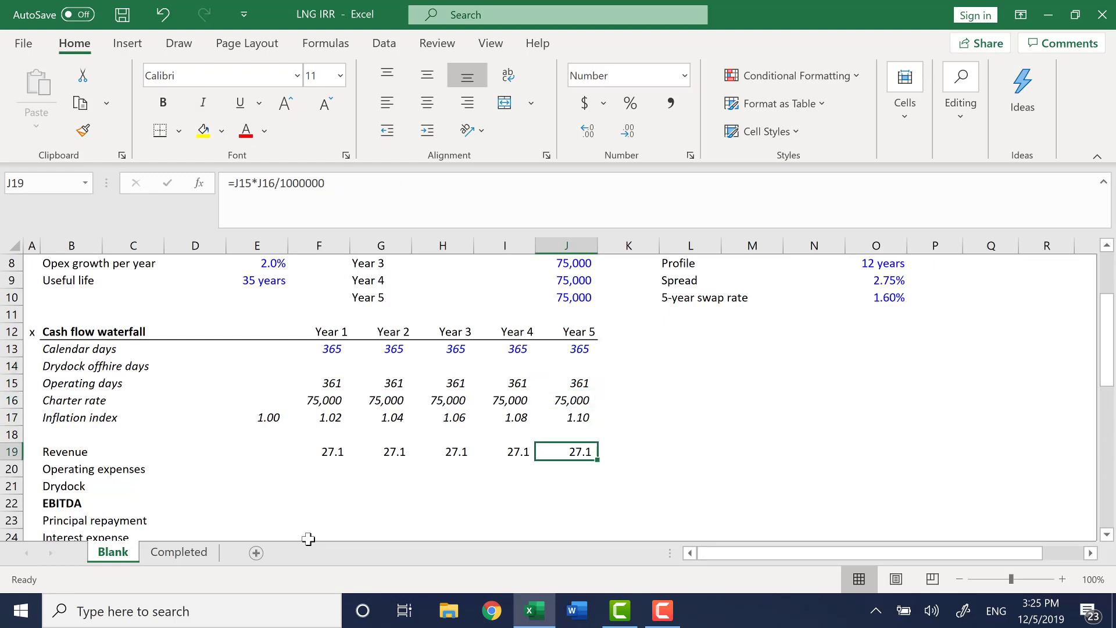
{"action": "key", "text": "Up"}
{"action": "key", "text": "Up"}
{"action": "key", "text": "Up"}
{"action": "key", "text": "Up"}
{"action": "key", "text": "ctrl+z"}
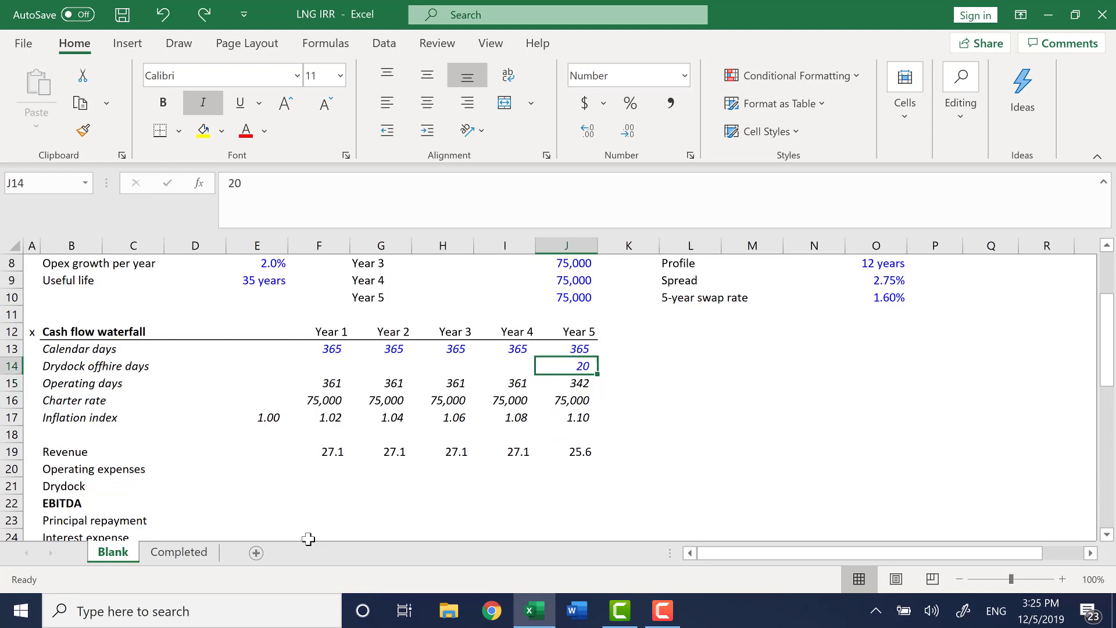
Review the Year 5 drydock days, operating days, charter rate and revenue cells and their formulas.
{"action": "key", "text": "Left"}
{"action": "key", "text": "Right"}
{"action": "key", "text": "F2"}
{"action": "key", "text": "Return"}
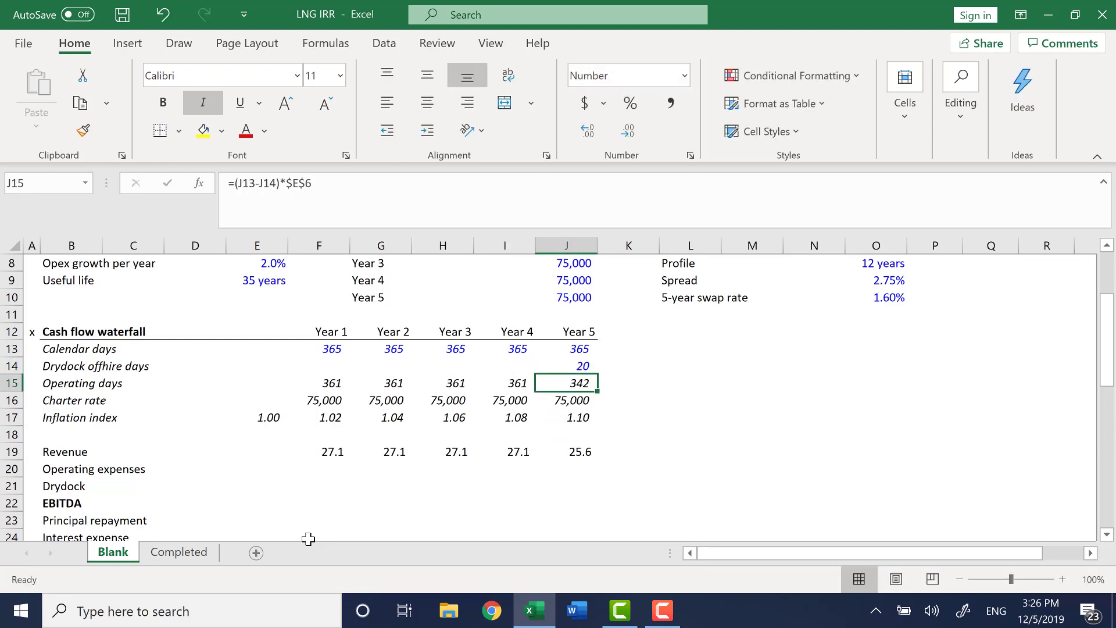
{"action": "key", "text": "Down"}
{"action": "key", "text": "Down"}
{"action": "key", "text": "Down"}
{"action": "key", "text": "Down"}
{"action": "key", "text": "Down"}
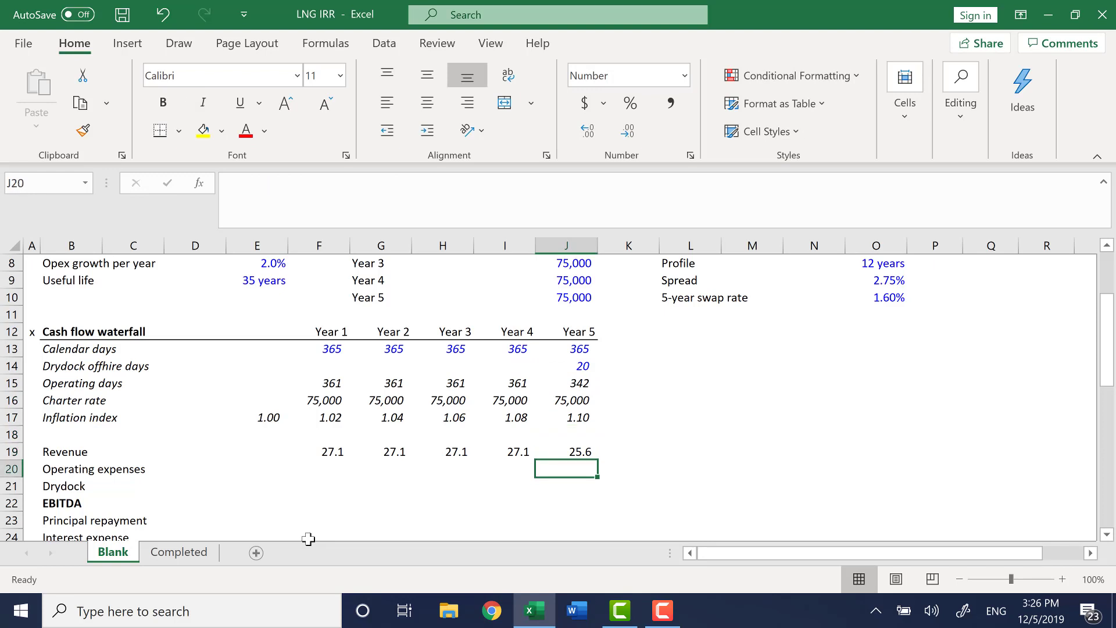
{"action": "key", "text": "Up"}
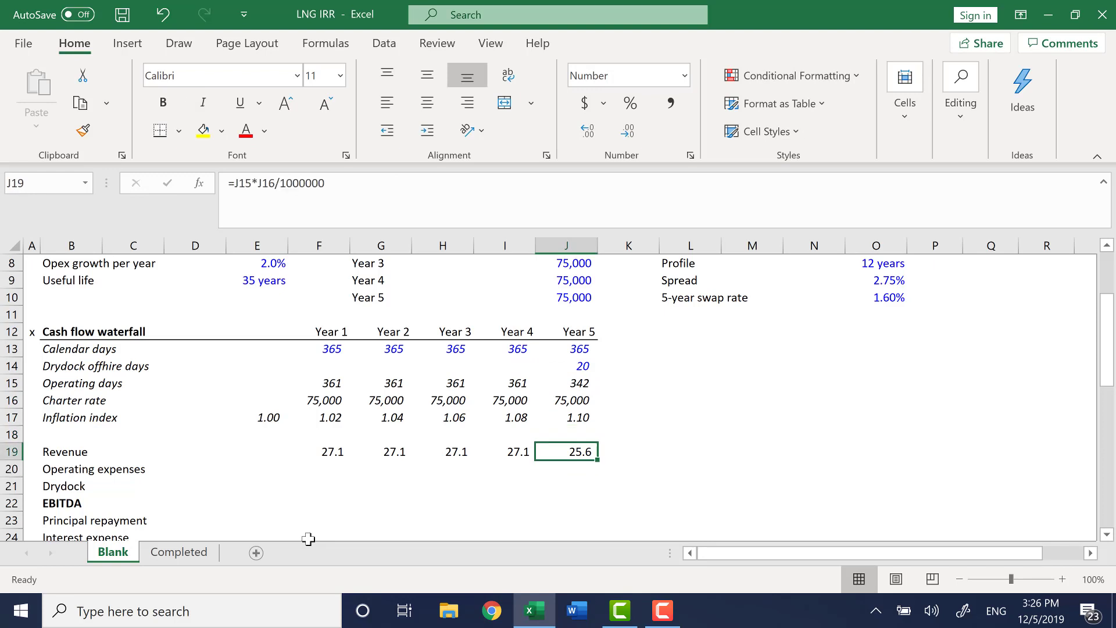
{"action": "key", "text": "ctrl+Left"}
{"action": "key", "text": "Down"}
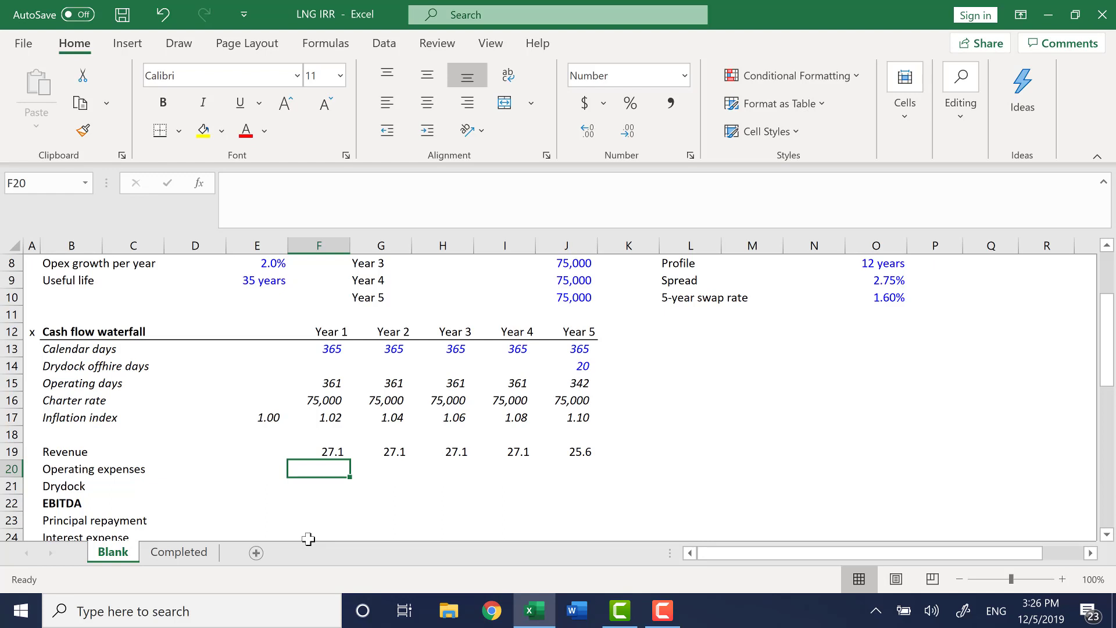
{"action": "key", "text": "Up"}
{"action": "key", "text": "ctrl+Right"}
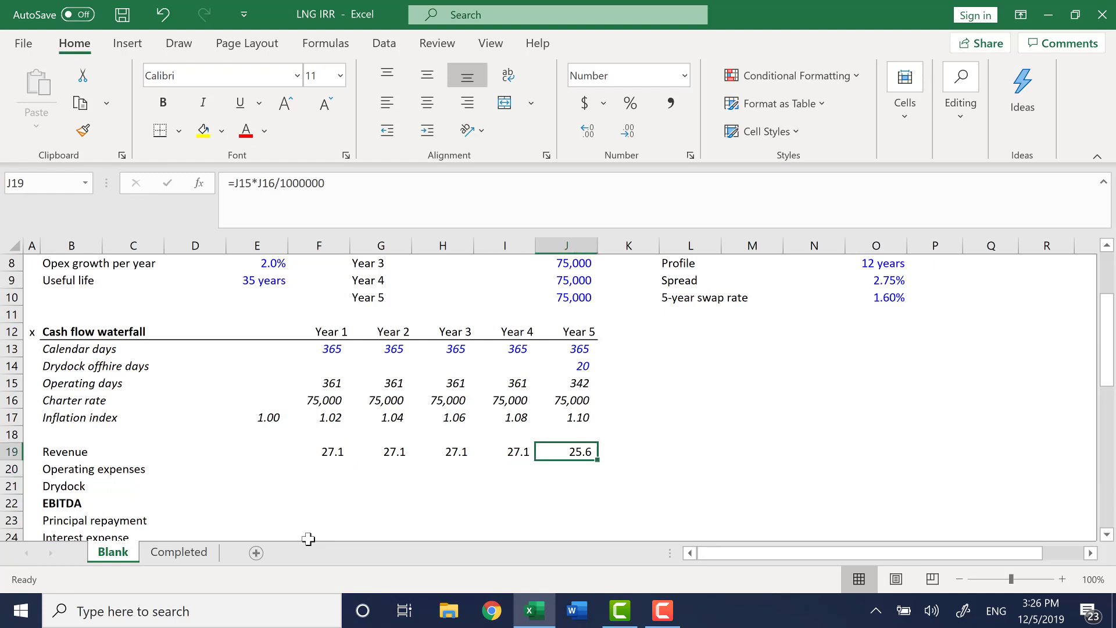
{"action": "key", "text": "Up"}
{"action": "key", "text": "Up"}
{"action": "key", "text": "Up"}
{"action": "key", "text": "Up"}
{"action": "key", "text": "Up"}
{"action": "key", "text": "Up"}
{"action": "key", "text": "Down"}
{"action": "key", "text": "Down"}
{"action": "key", "text": "Down"}
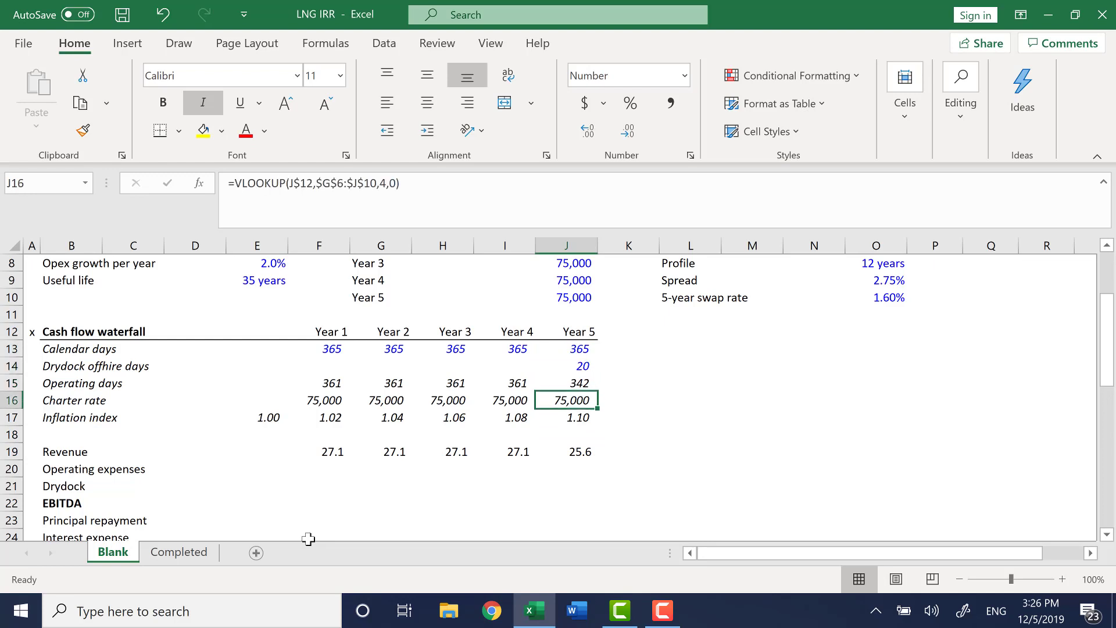
{"action": "key", "text": "Down"}
{"action": "key", "text": "Down"}
{"action": "key", "text": "Down"}
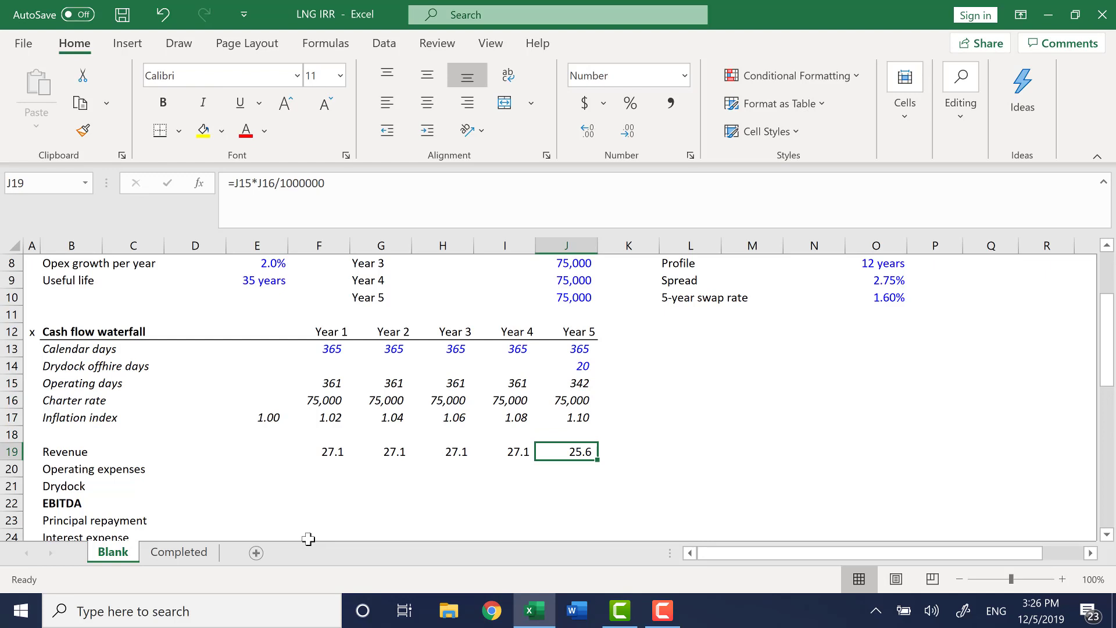
{"action": "key", "text": "Up"}
{"action": "key", "text": "Up"}
{"action": "key", "text": "Up"}
{"action": "key", "text": "Up"}
{"action": "key", "text": "Down"}
{"action": "key", "text": "Down"}
{"action": "key", "text": "Down"}
{"action": "key", "text": "Down"}
{"action": "key", "text": "Down"}
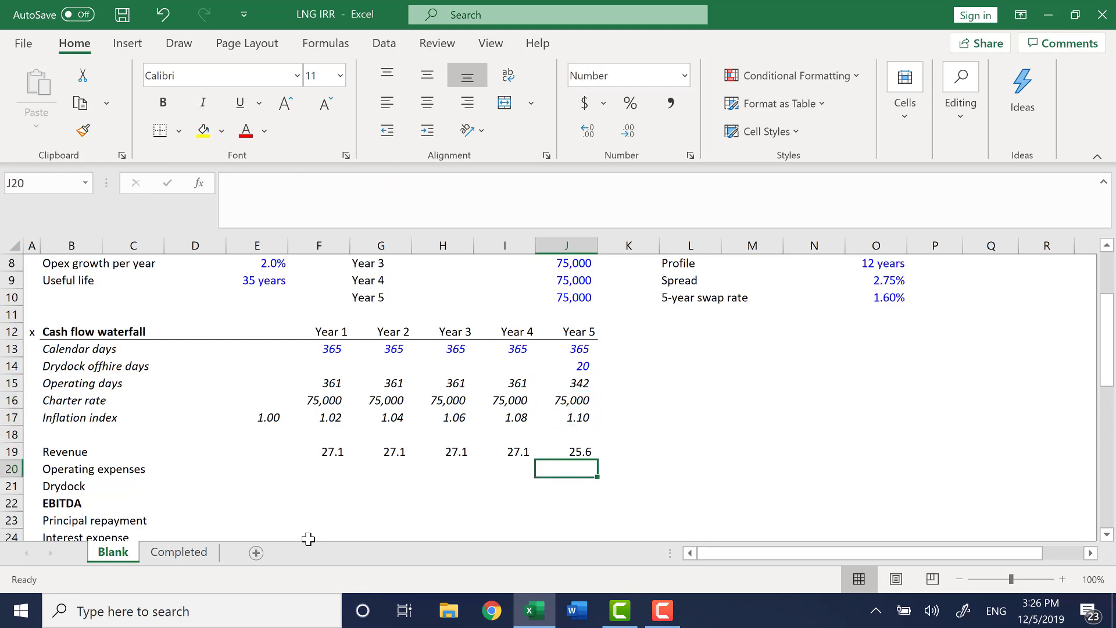
{"action": "key", "text": "Left"}
{"action": "key", "text": "Left"}
{"action": "key", "text": "Left"}
{"action": "key", "text": "Left"}
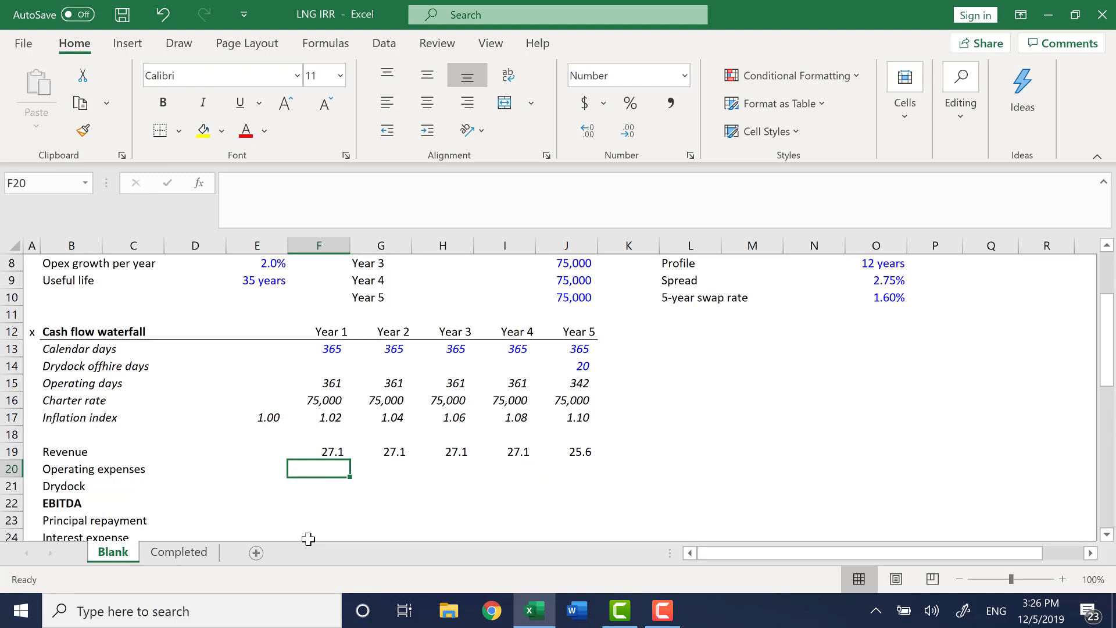
{"action": "type", "text": "=-"}
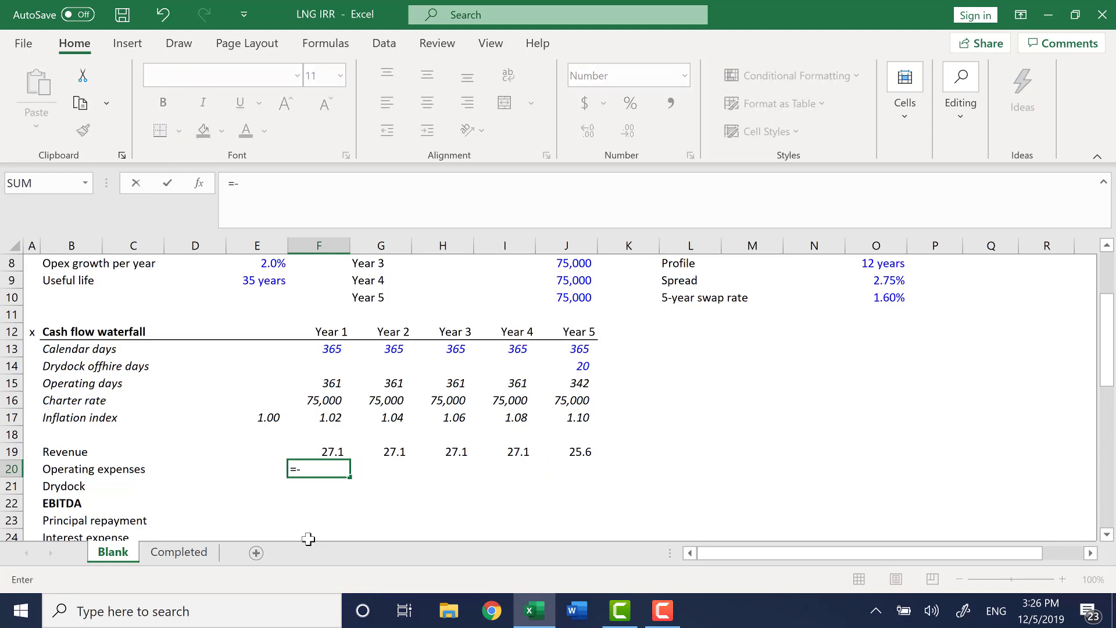
{"action": "key", "text": "Up"}
{"action": "key", "text": "Up"}
{"action": "key", "text": "Up"}
{"action": "key", "text": "Up"}
{"action": "key", "text": "Up"}
{"action": "key", "text": "Up"}
{"action": "key", "text": "Up"}
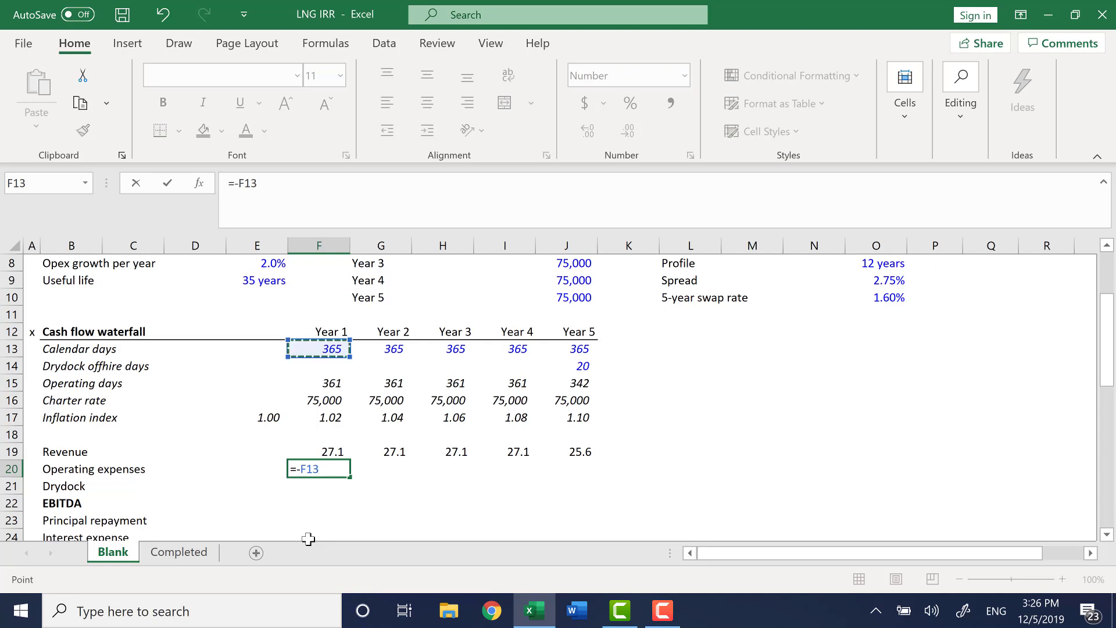
{"action": "key", "text": "Escape"}
Calculate Year 1 operating expenses as negative calendar days times opex per day times inflation index, =-F13*$E$7*F17.
{"action": "type", "text": "=-"}
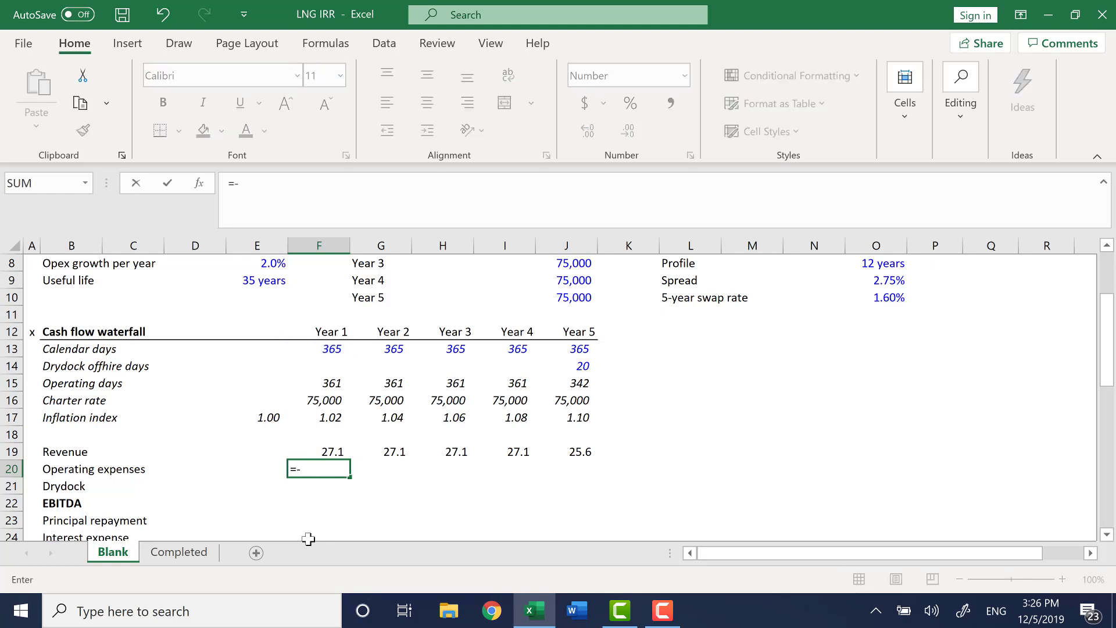
{"action": "key", "text": "Up"}
{"action": "key", "text": "Up"}
{"action": "key", "text": "Up"}
{"action": "key", "text": "Up"}
{"action": "key", "text": "Up"}
{"action": "key", "text": "Up"}
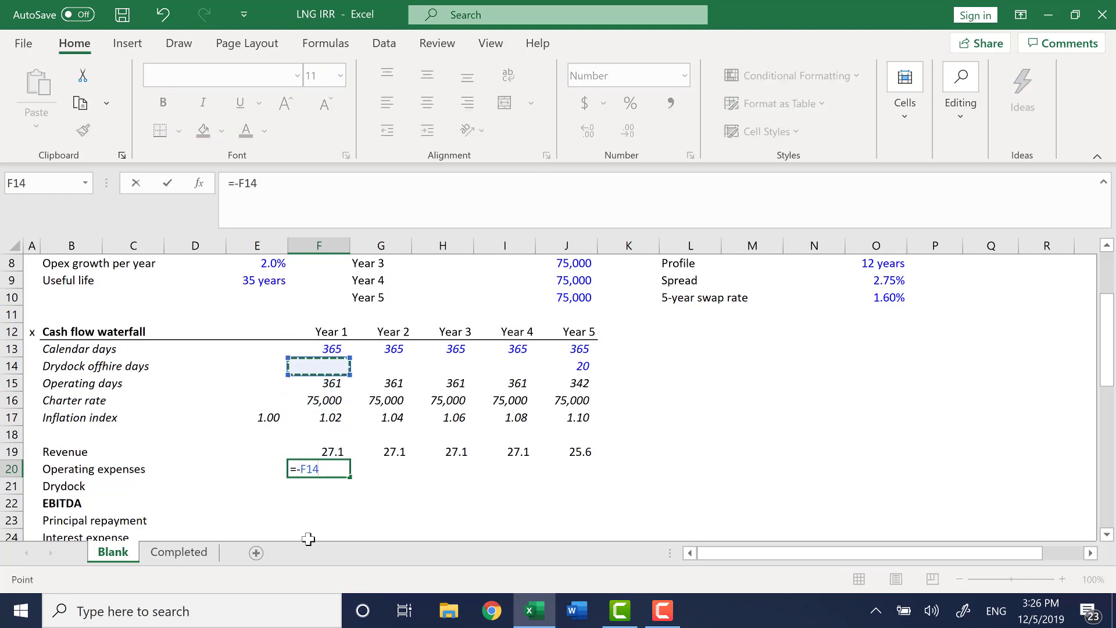
{"action": "key", "text": "Up"}
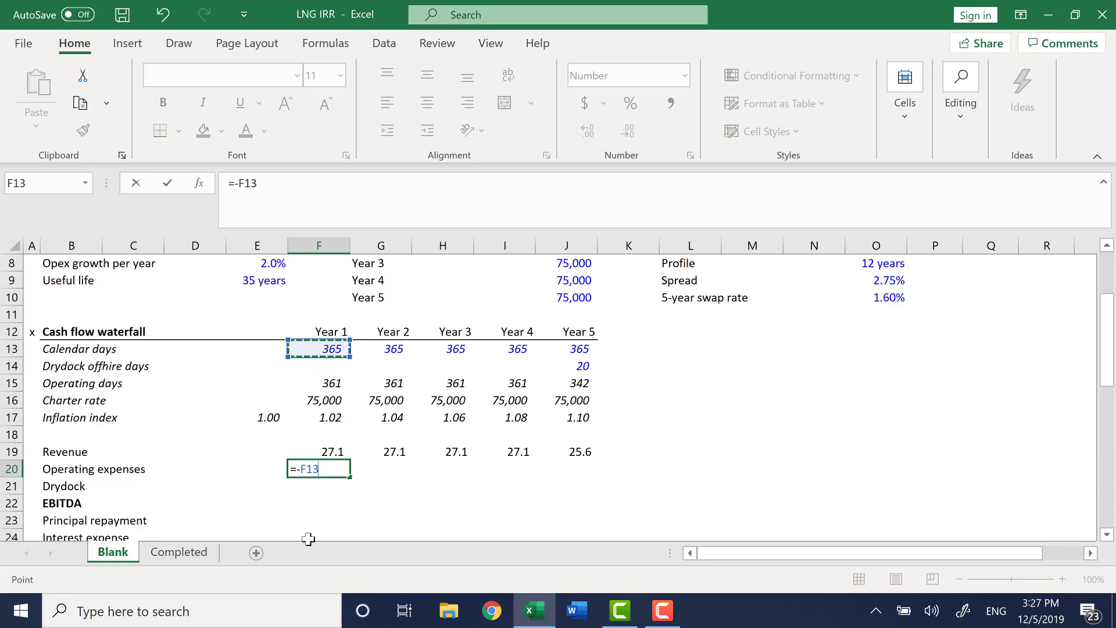
{"action": "type", "text": "*"}
{"action": "key", "text": "Up"}
{"action": "key", "text": "Up"}
{"action": "key", "text": "Up"}
{"action": "key", "text": "Up"}
{"action": "key", "text": "Up"}
{"action": "key", "text": "Up"}
{"action": "key", "text": "Up"}
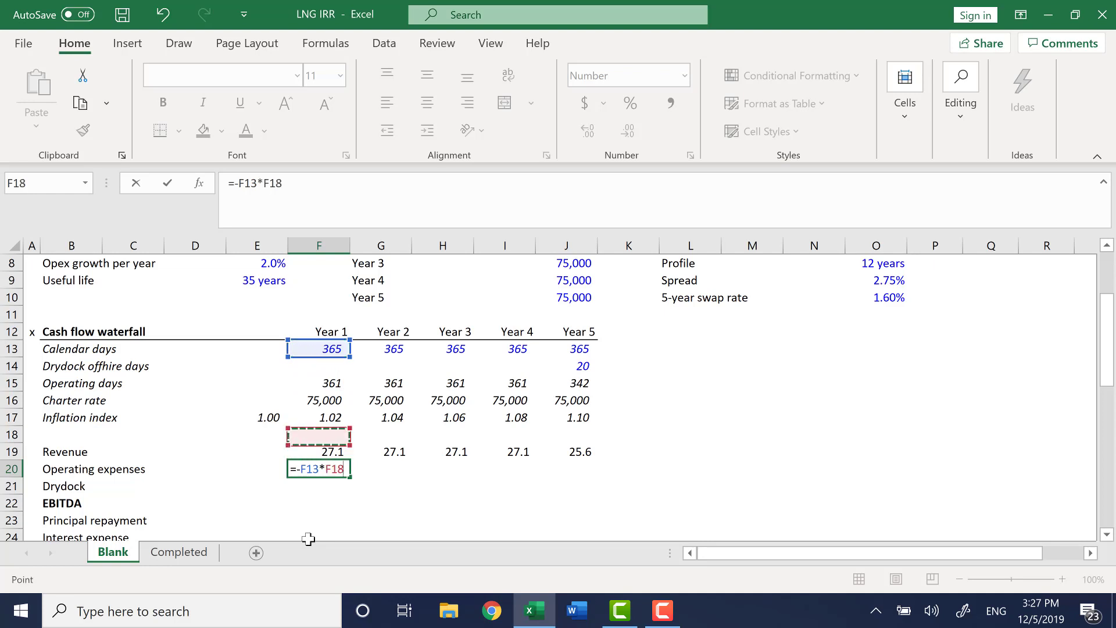
{"action": "key", "text": "Left"}
{"action": "key", "text": "Up"}
{"action": "key", "text": "Up"}
{"action": "key", "text": "Up"}
{"action": "key", "text": "Up"}
{"action": "key", "text": "Up"}
{"action": "key", "text": "Up"}
{"action": "key", "text": "Up"}
{"action": "key", "text": "Up"}
{"action": "key", "text": "Up"}
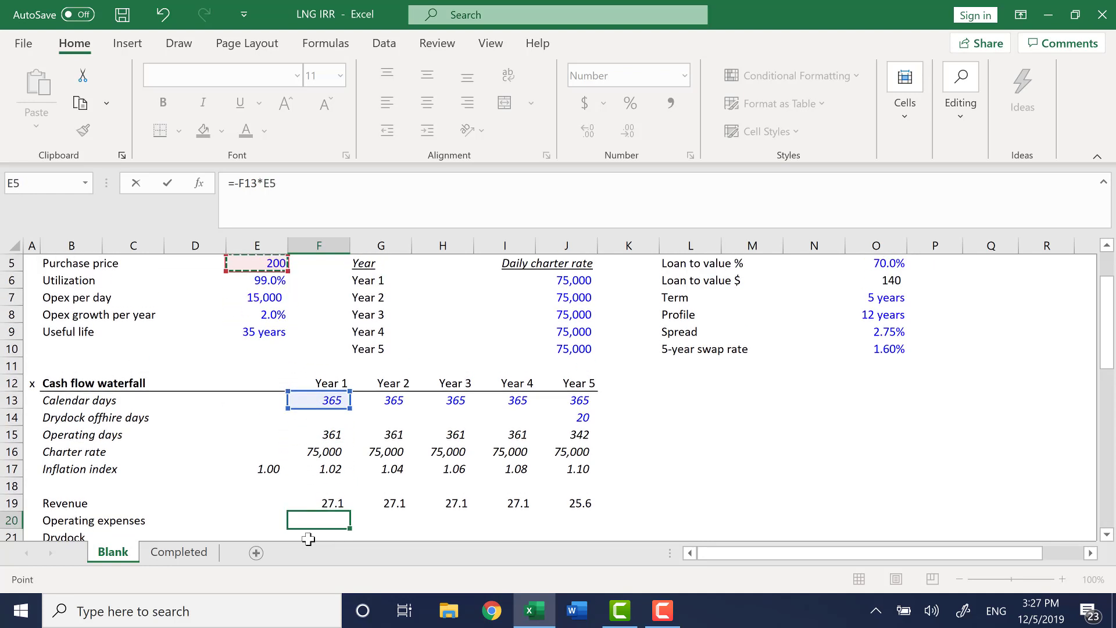
{"action": "key", "text": "Down"}
{"action": "key", "text": "Down"}
{"action": "key", "text": "Down"}
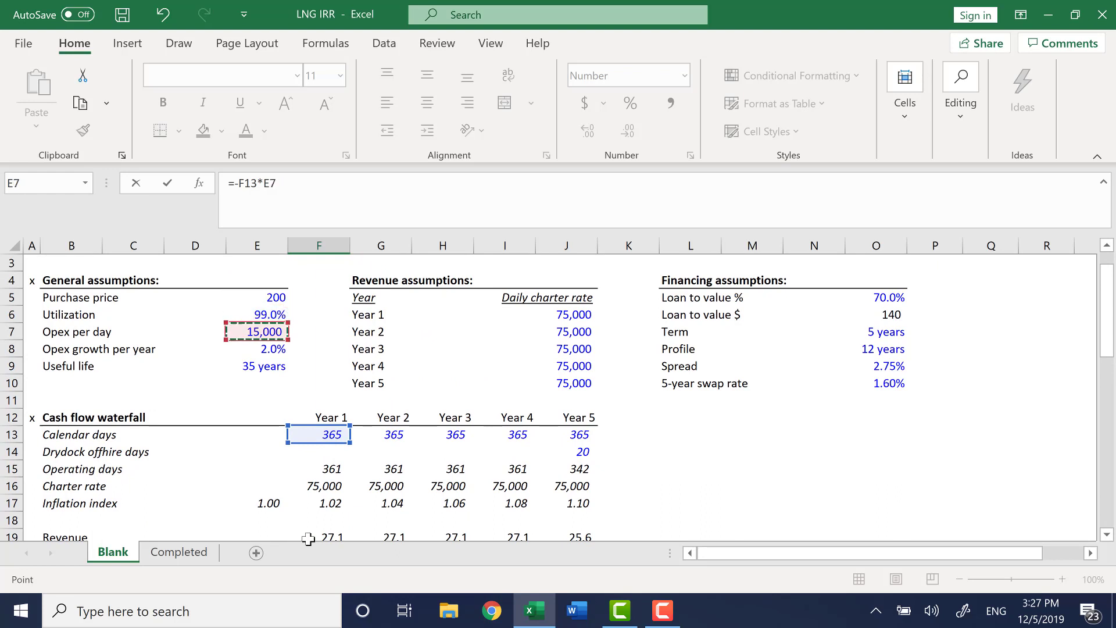
{"action": "key", "text": "F4"}
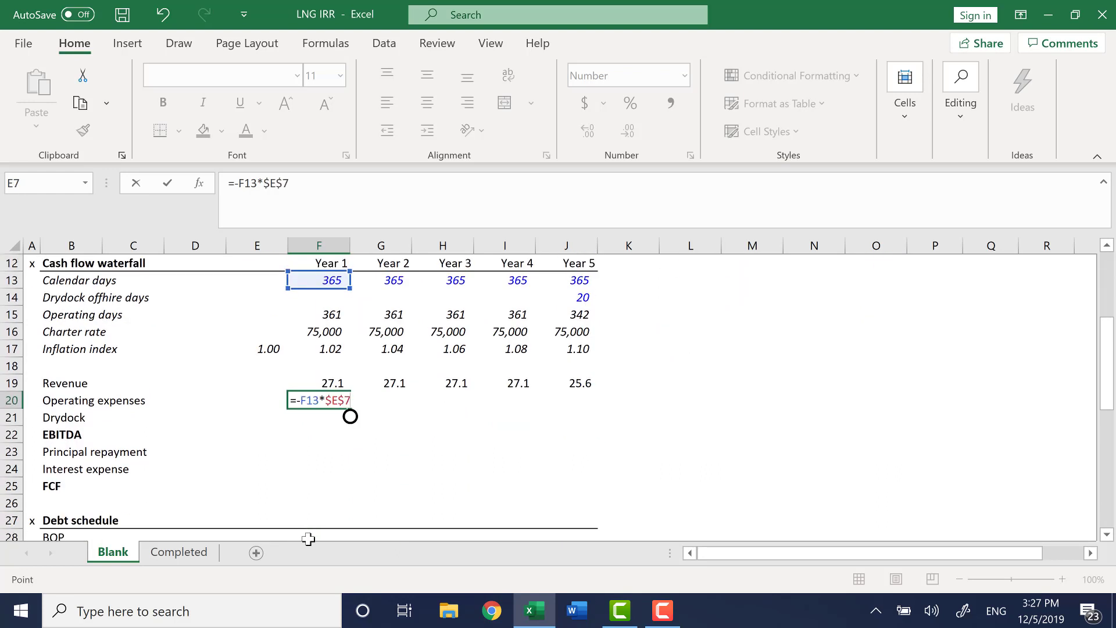
{"action": "type", "text": "*"}
{"action": "key", "text": "Up"}
{"action": "key", "text": "Up"}
{"action": "key", "text": "Up"}
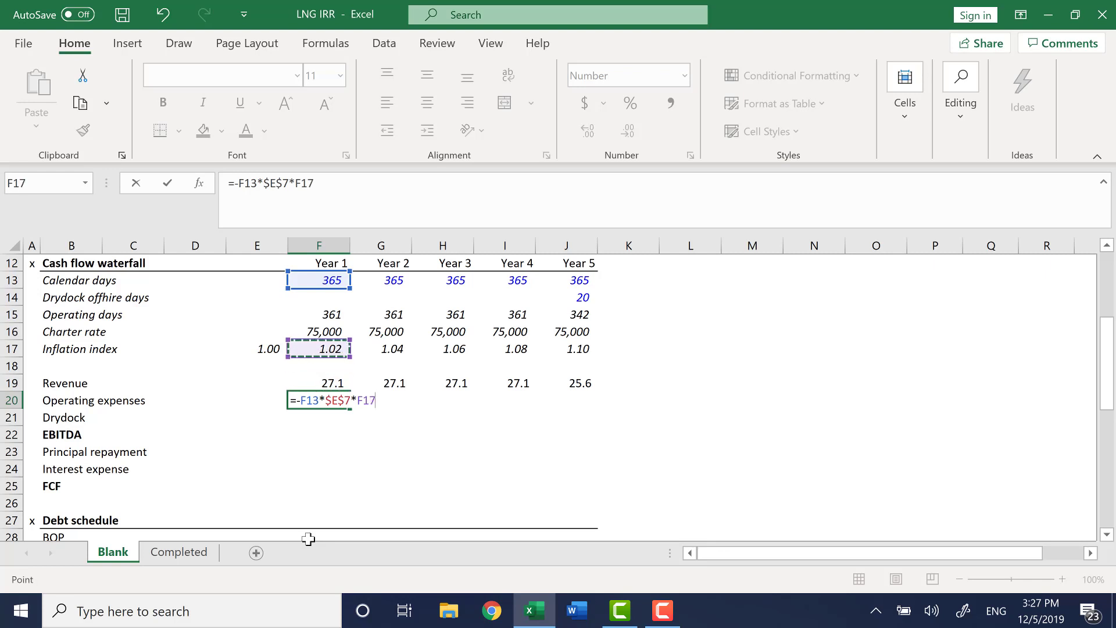
{"action": "key", "text": "Return"}
{"action": "key", "text": "Up"}
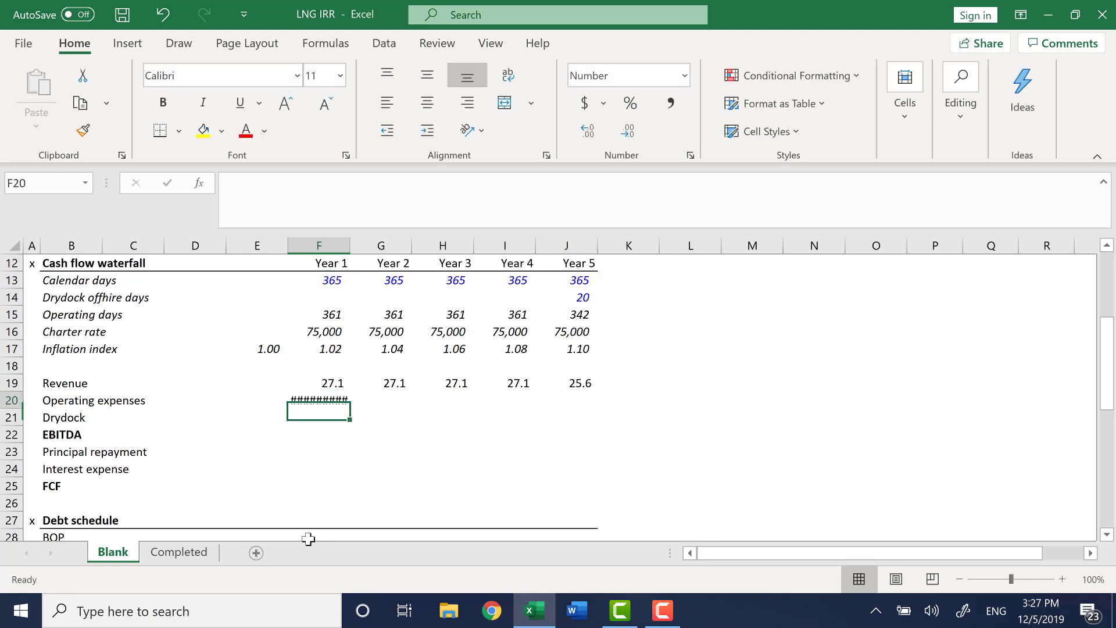
Divide the Year 1 operating expenses formula by 1000000 and fill it across from Year 1 to Year 5.
{"action": "left_click", "coordinate": [370, 195]}
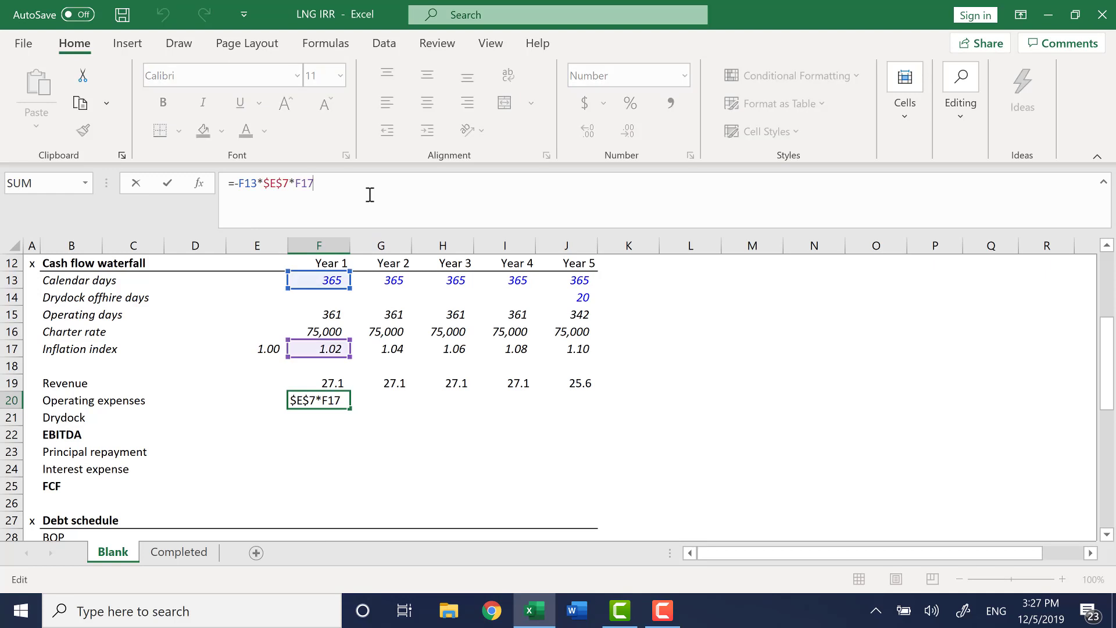
{"action": "type", "text": "/1000000"}
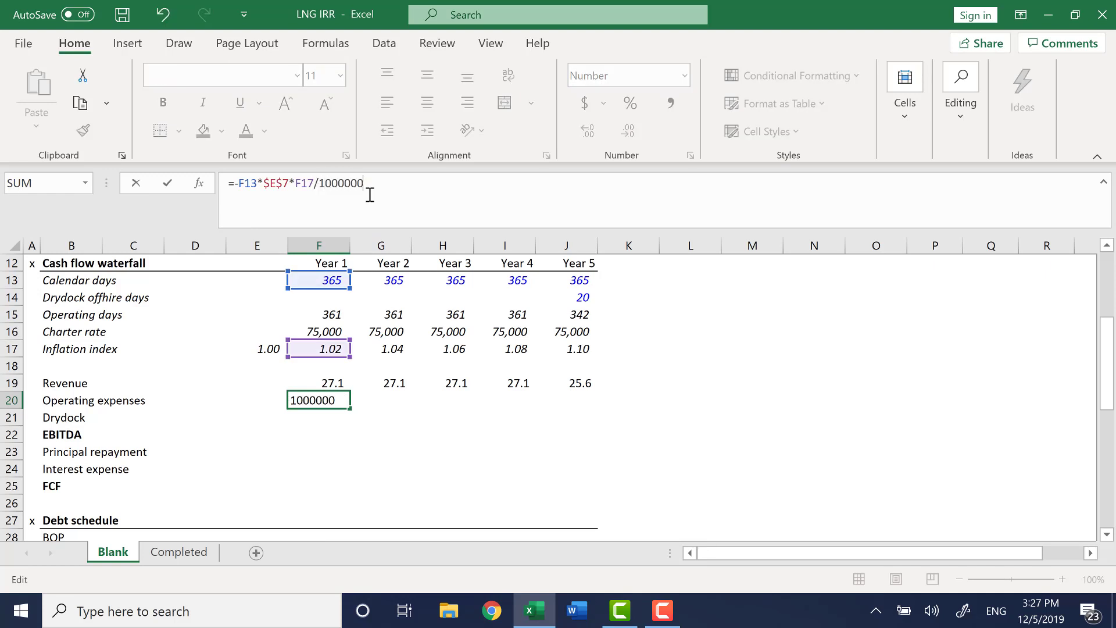
{"action": "key", "text": "Return"}
{"action": "key", "text": "Up"}
{"action": "key", "text": "shift+Right"}
{"action": "key", "text": "shift+Right"}
{"action": "key", "text": "shift+Right"}
{"action": "key", "text": "shift+Right"}
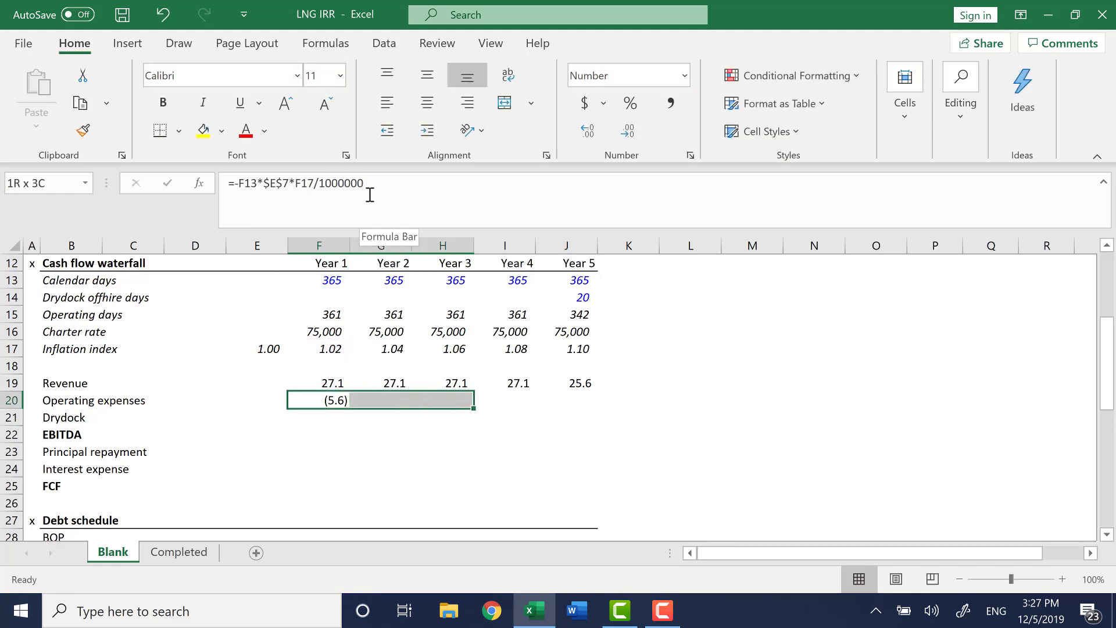
{"action": "key", "text": "ctrl+r"}
{"action": "key", "text": "ctrl+Right"}
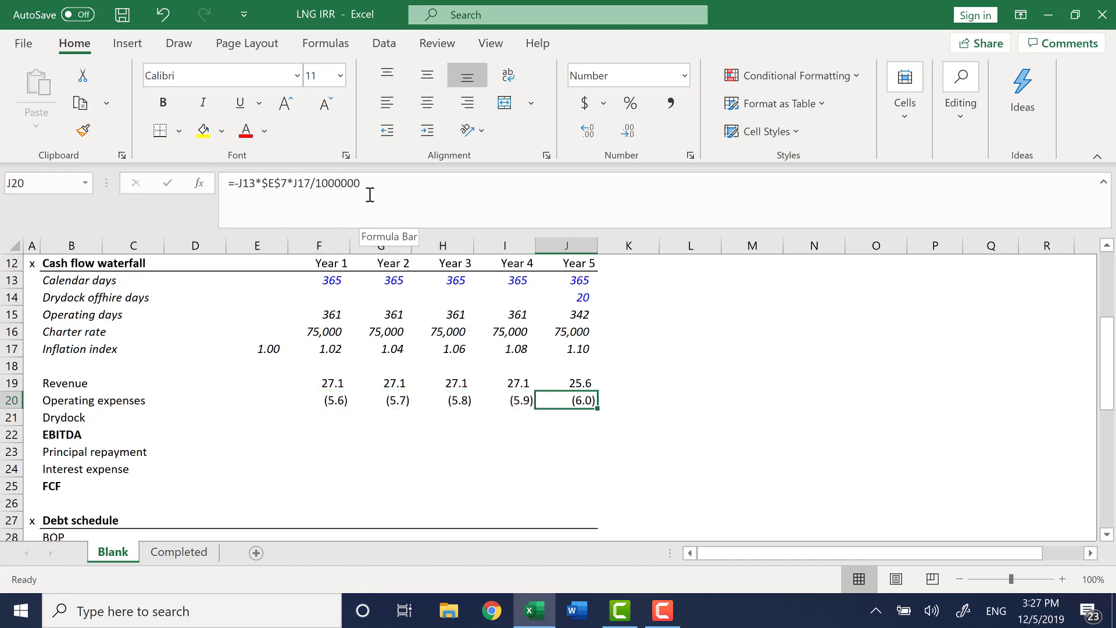
Review the Year 5 operating expenses formula and the Year 5 charter rate formula.
{"action": "key", "text": "F2"}
{"action": "key", "text": "Escape"}
{"action": "key", "text": "Left"}
{"action": "key", "text": "Left"}
{"action": "key", "text": "Left"}
{"action": "key", "text": "Left"}
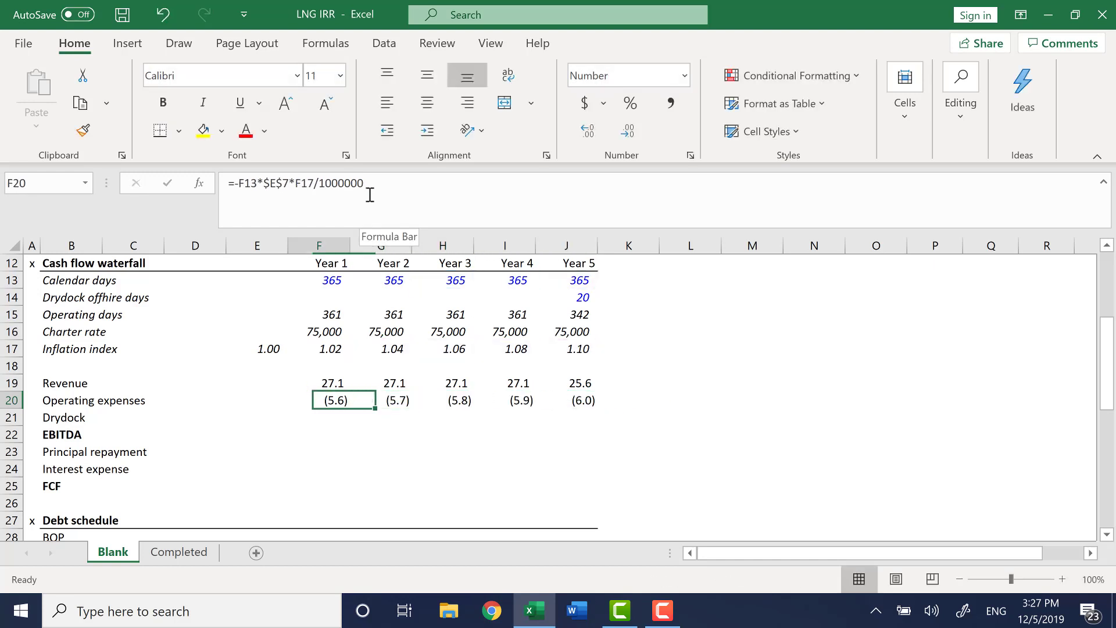
{"action": "key", "text": "Down"}
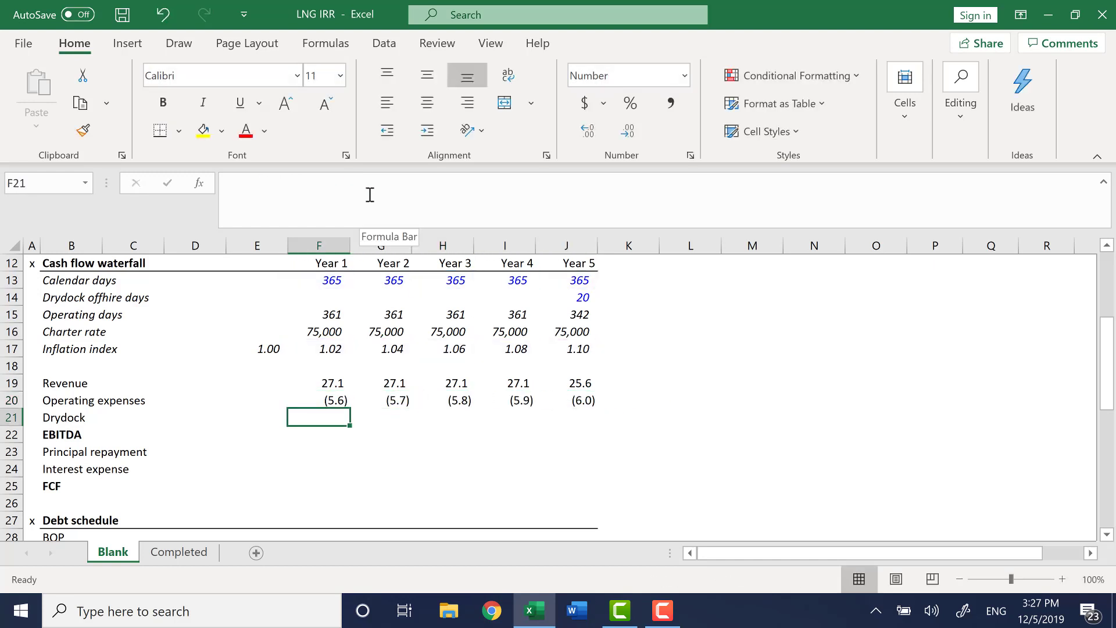
{"action": "key", "text": "Right"}
{"action": "key", "text": "Right"}
{"action": "key", "text": "Right"}
{"action": "key", "text": "Right"}
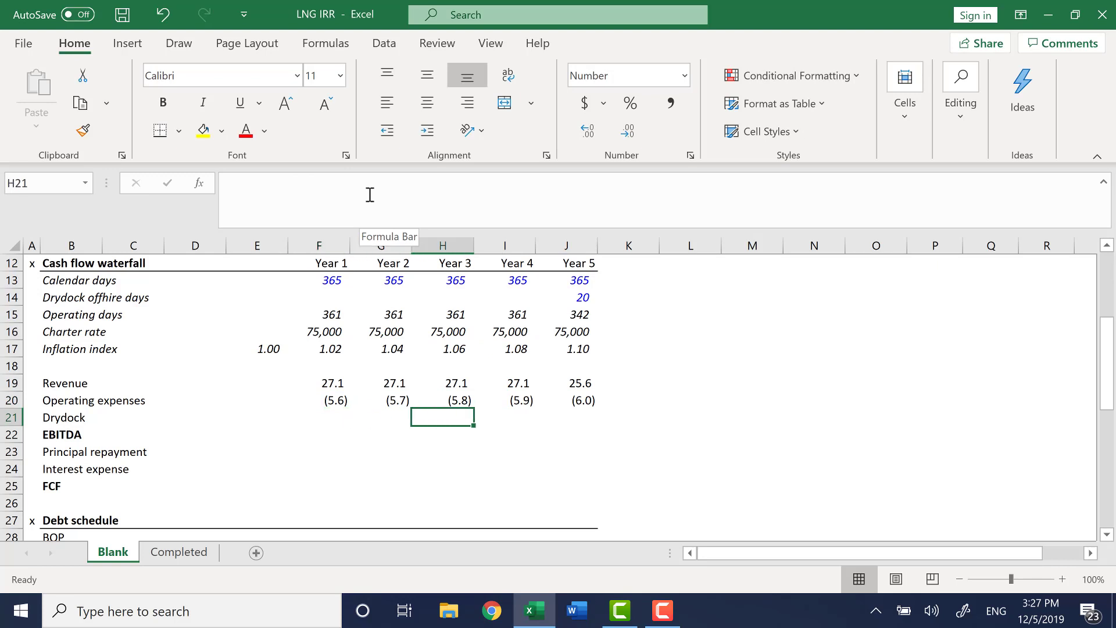
{"action": "key", "text": "Up"}
{"action": "key", "text": "Up"}
{"action": "key", "text": "Up"}
{"action": "key", "text": "Up"}
{"action": "key", "text": "Up"}
{"action": "key", "text": "Up"}
{"action": "key", "text": "Up"}
{"action": "key", "text": "Up"}
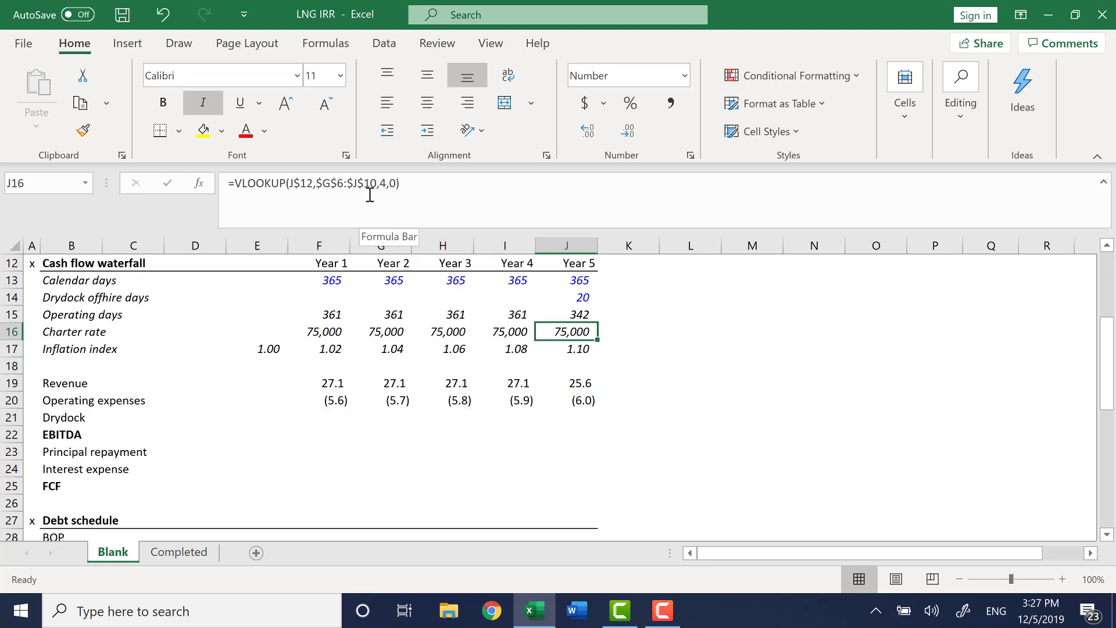
Enter a Year 5 drydock cost of -1.5 and save the workbook.
{"action": "key", "text": "Down"}
{"action": "key", "text": "Down"}
{"action": "key", "text": "Down"}
{"action": "key", "text": "Down"}
{"action": "key", "text": "Down"}
{"action": "key", "text": "Down"}
{"action": "key", "text": "Down"}
{"action": "key", "text": "Down"}
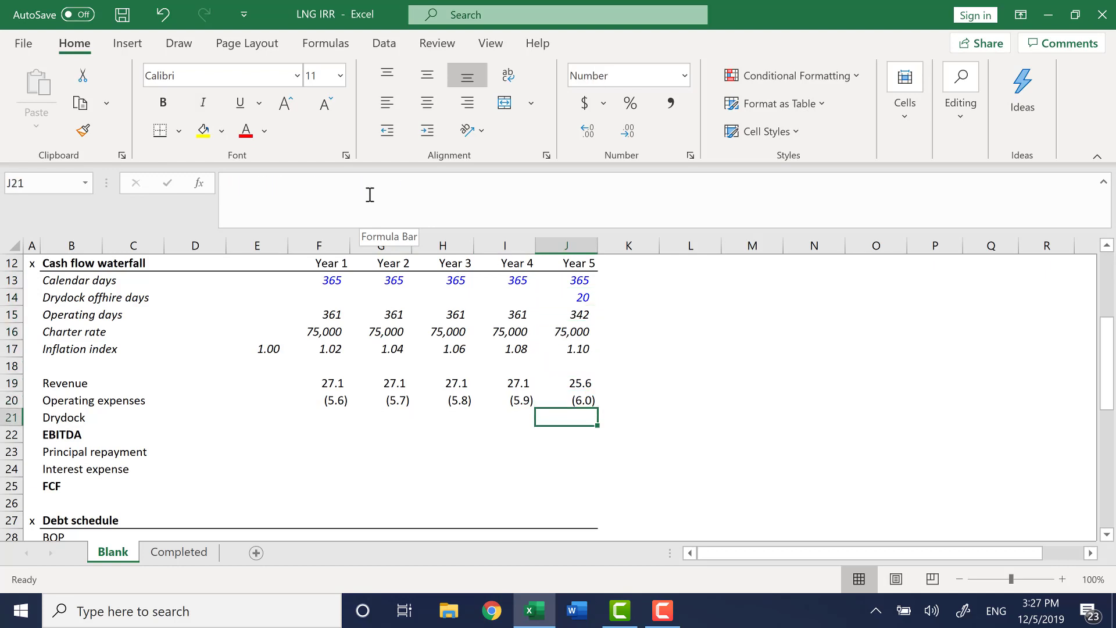
{"action": "type", "text": "-"}
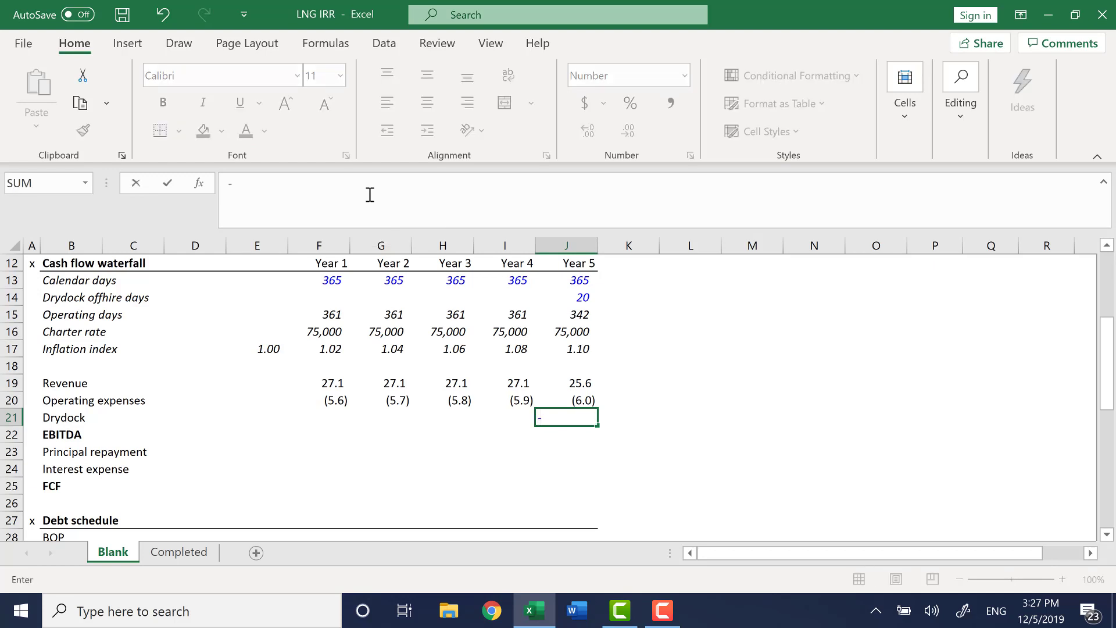
{"action": "type", "text": "1.5"}
{"action": "key", "text": "Return"}
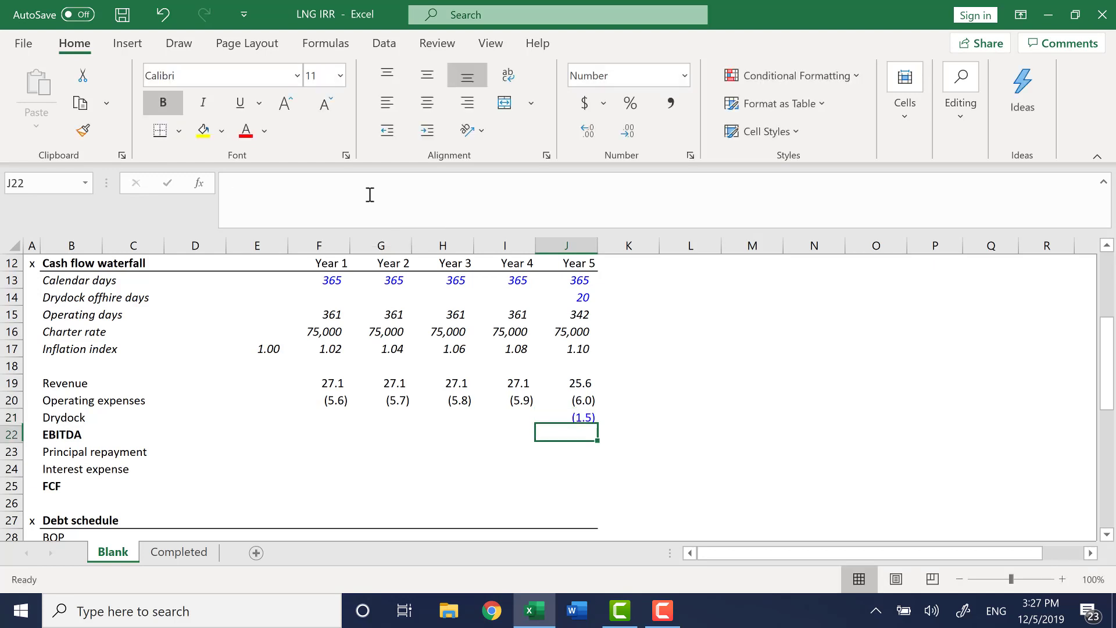
{"action": "key", "text": "Up"}
{"action": "key", "text": "ctrl+s"}
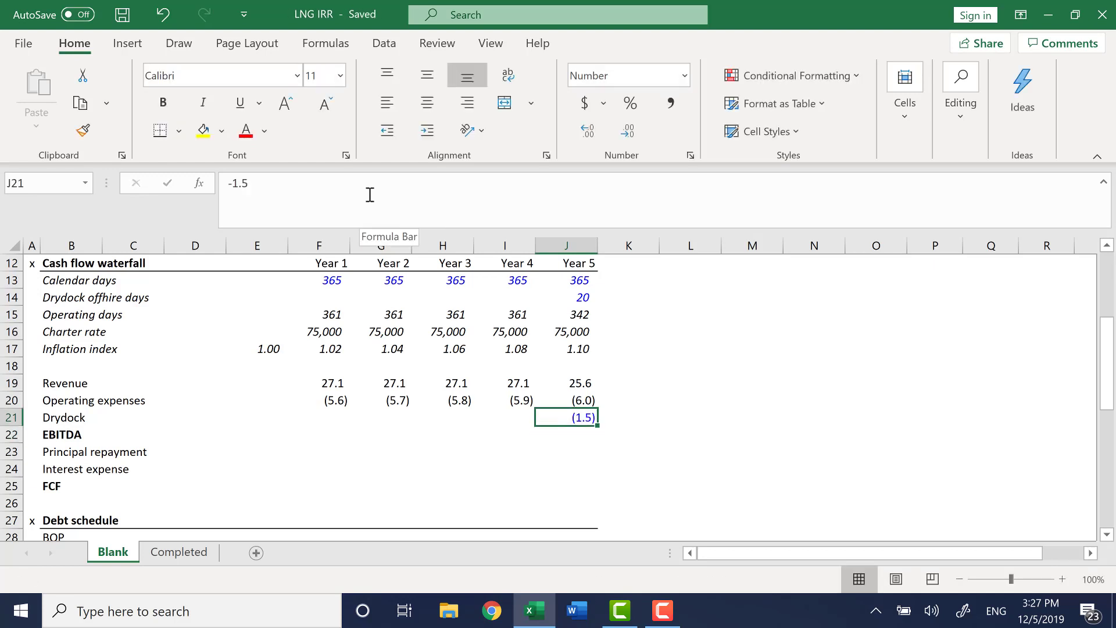
Calculate Year 1 EBITDA as the sum of revenue, operating expenses and drydock, =SUM(F19:F21).
{"action": "key", "text": "Left"}
{"action": "key", "text": "Left"}
{"action": "key", "text": "Left"}
{"action": "key", "text": "Left"}
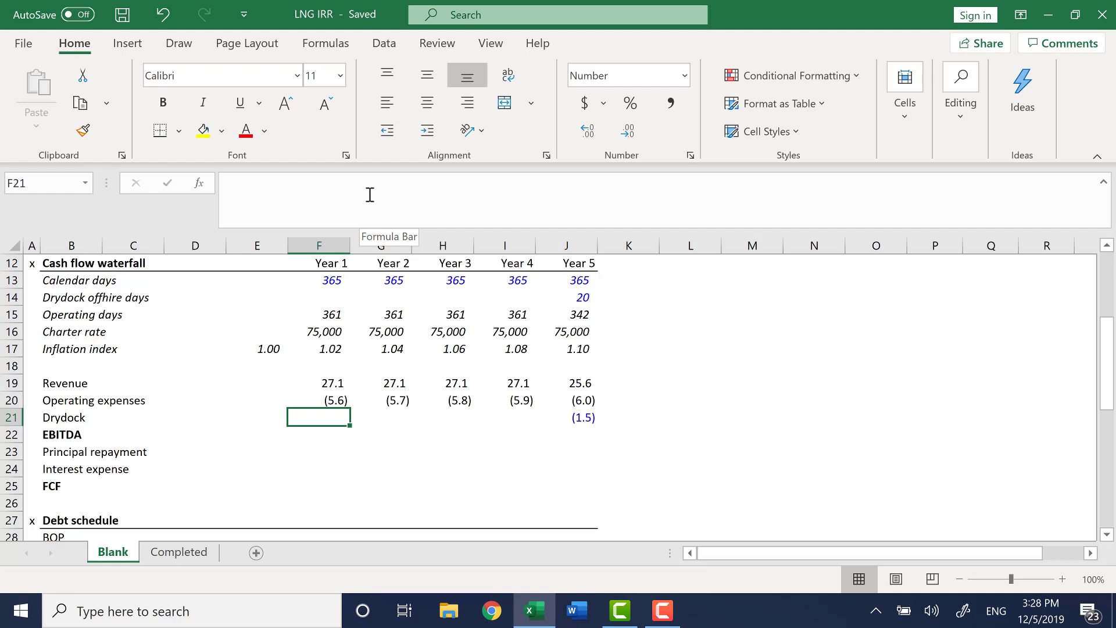
{"action": "key", "text": "ctrl+Right"}
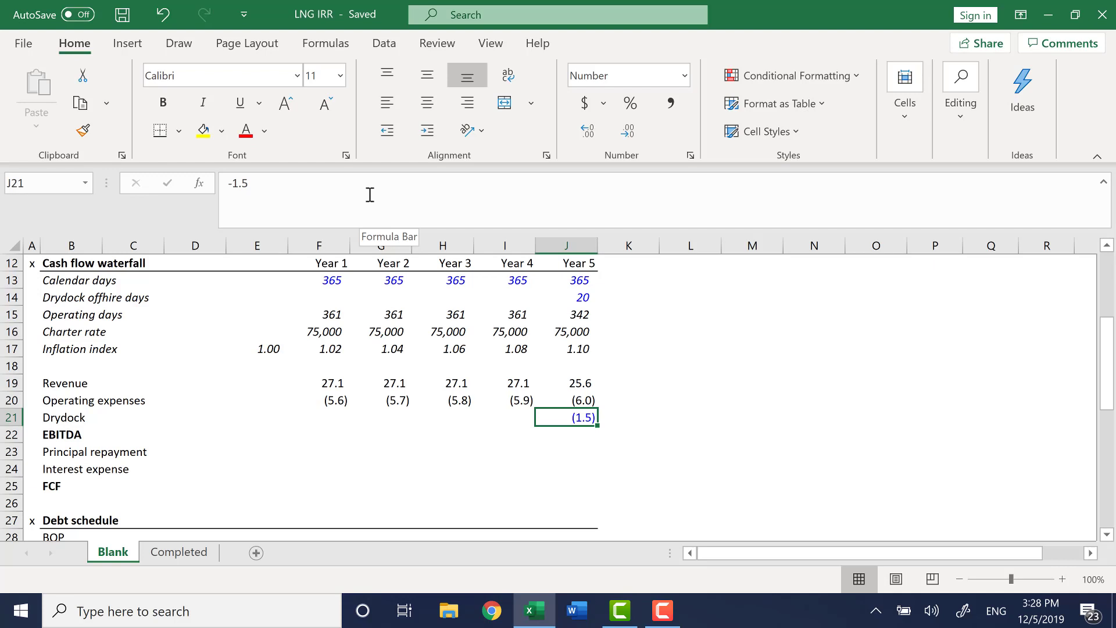
{"action": "key", "text": "Down"}
{"action": "key", "text": "Left"}
{"action": "key", "text": "Left"}
{"action": "key", "text": "Left"}
{"action": "key", "text": "Left"}
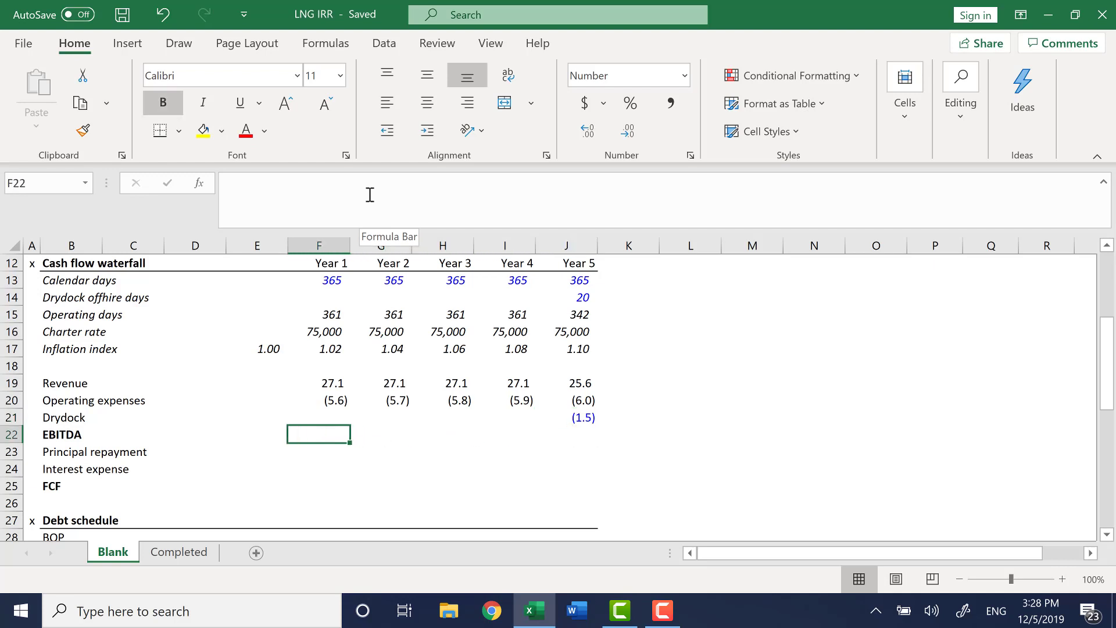
{"action": "type", "text": "=SUM("}
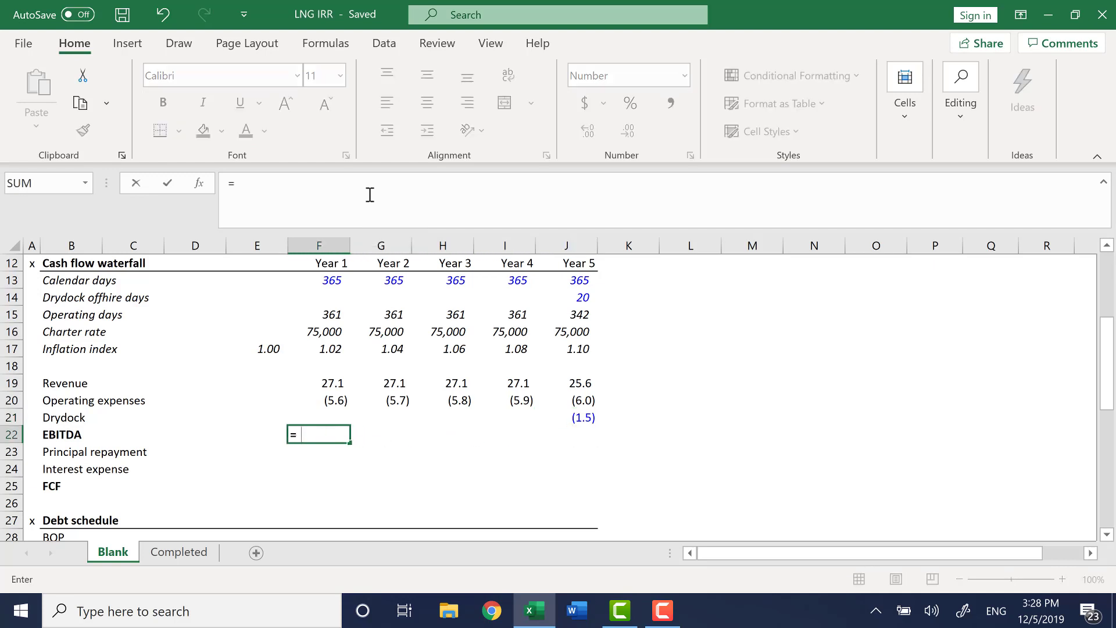
{"action": "key", "text": "Up"}
{"action": "key", "text": "Up"}
{"action": "key", "text": "Up"}
{"action": "key", "text": "shift+Down"}
{"action": "key", "text": "shift+Down"}
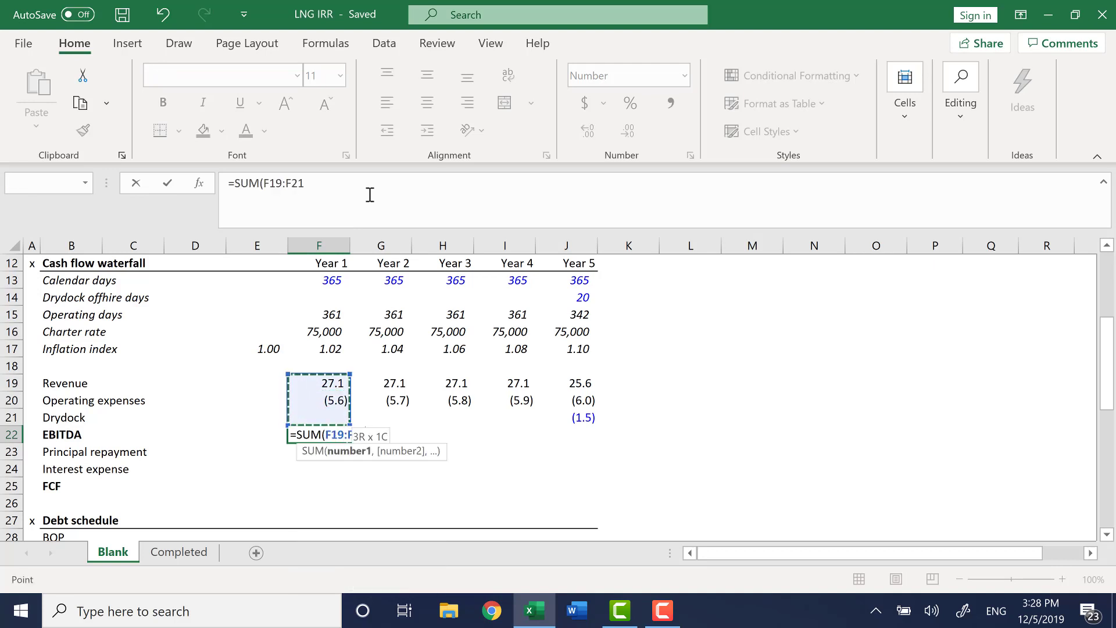
{"action": "key", "text": "Return"}
Fill the EBITDA formula across from Year 1 to Year 5.
{"action": "key", "text": "Up"}
{"action": "key", "text": "shift+Right"}
{"action": "key", "text": "shift+Right"}
{"action": "key", "text": "shift+Right"}
{"action": "key", "text": "shift+Right"}
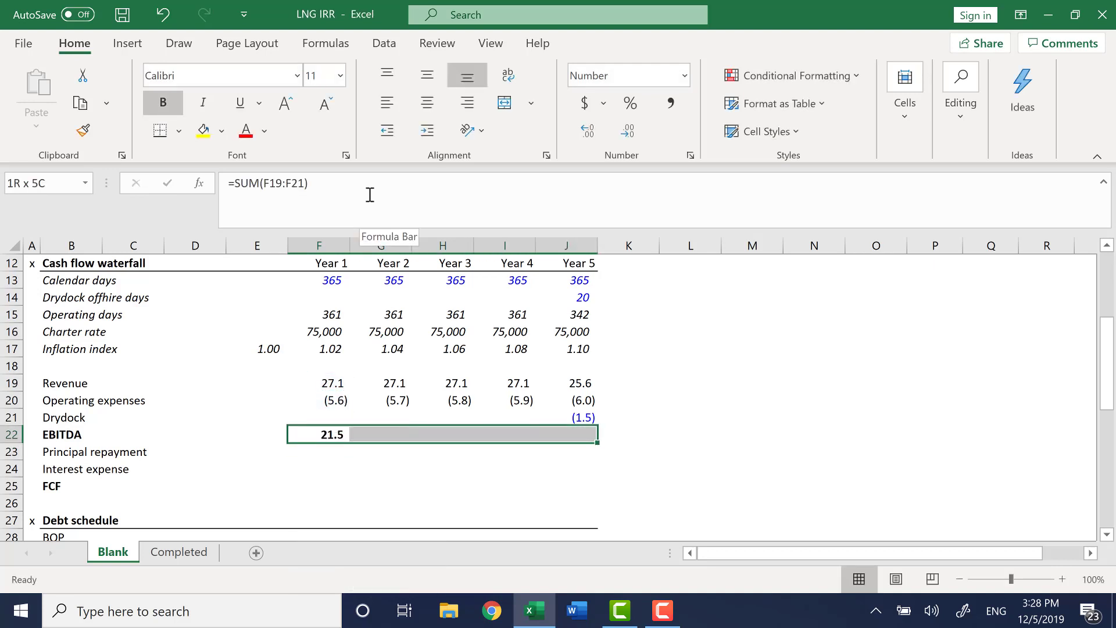
{"action": "key", "text": "ctrl+r"}
{"action": "key", "text": "shift+Left"}
{"action": "key", "text": "shift+Left"}
{"action": "key", "text": "shift+Left"}
{"action": "key", "text": "shift+Left"}
{"action": "key", "text": "Down"}
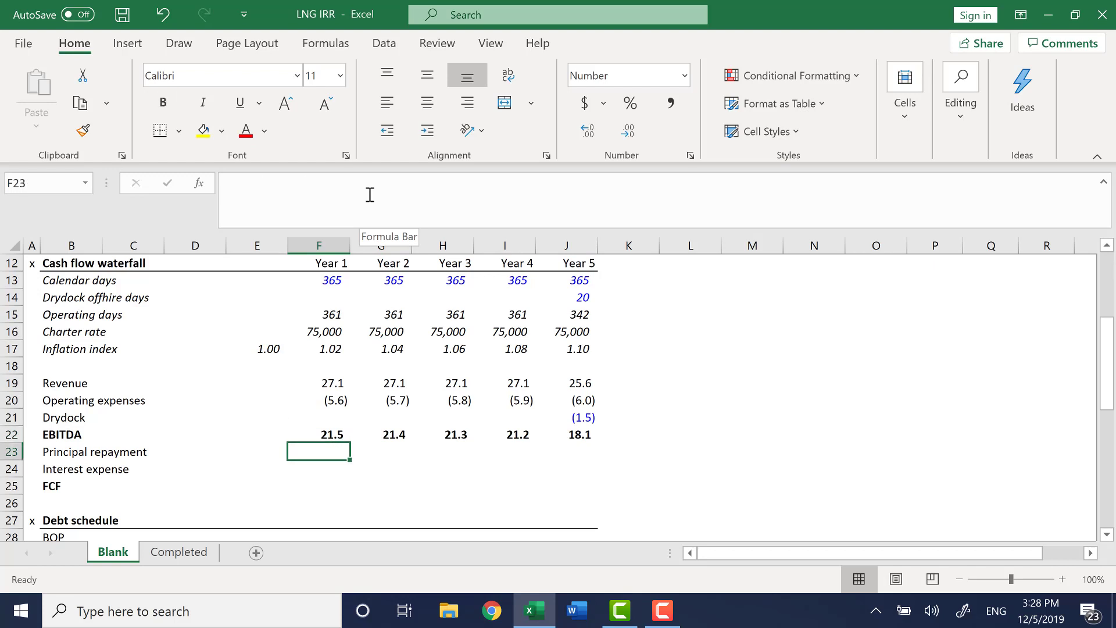
Calculate Year 1 FCF as the sum of EBITDA, principal repayment and interest expense, =SUM(F22:F24).
{"action": "key", "text": "Down"}
{"action": "key", "text": "Down"}
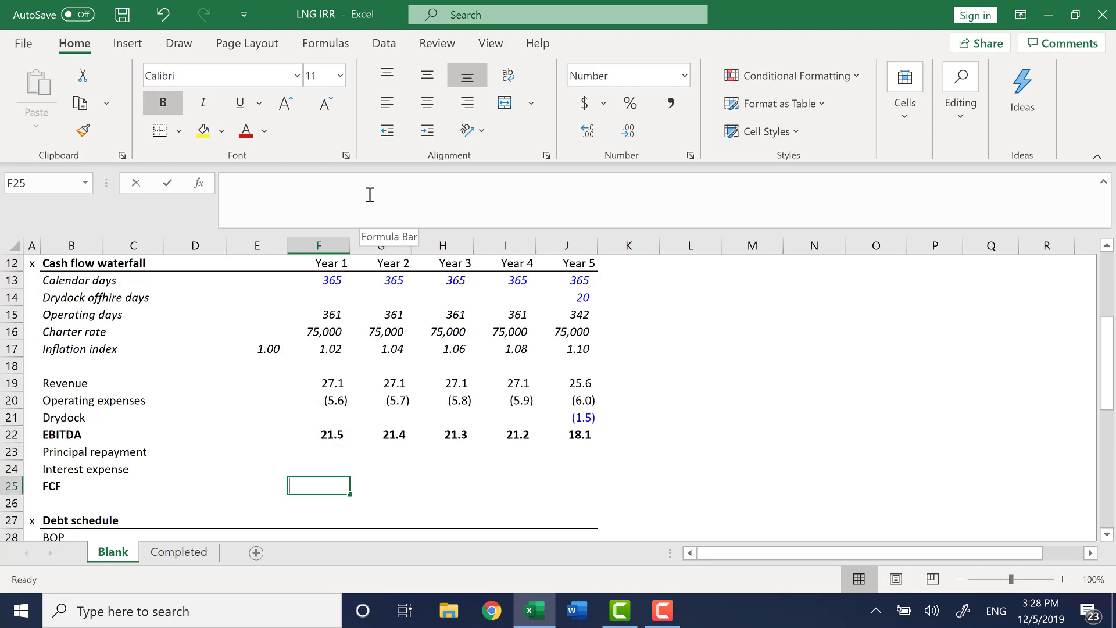
{"action": "type", "text": "=sum("}
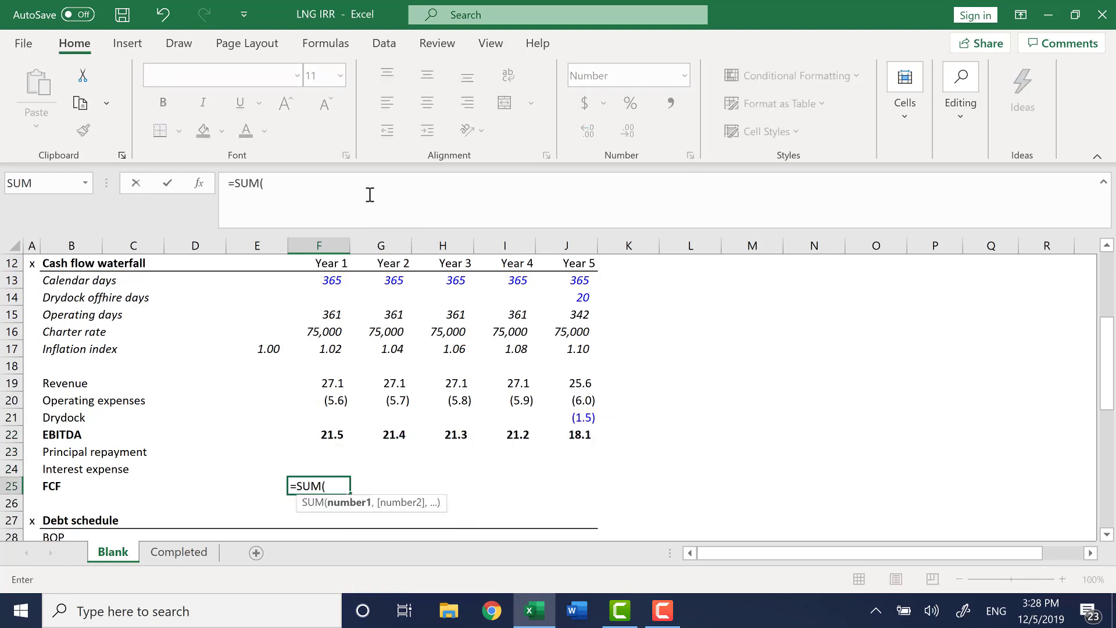
{"action": "key", "text": "Up"}
{"action": "key", "text": "Up"}
{"action": "key", "text": "Up"}
{"action": "key", "text": "shift+Down"}
{"action": "key", "text": "shift+Down"}
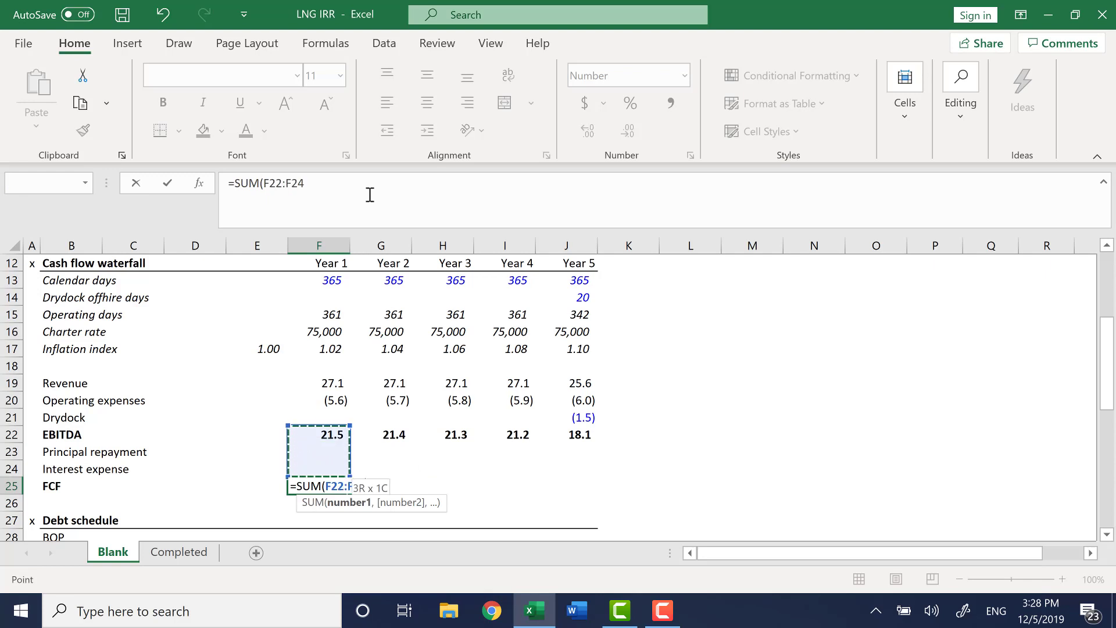
{"action": "key", "text": "Return"}
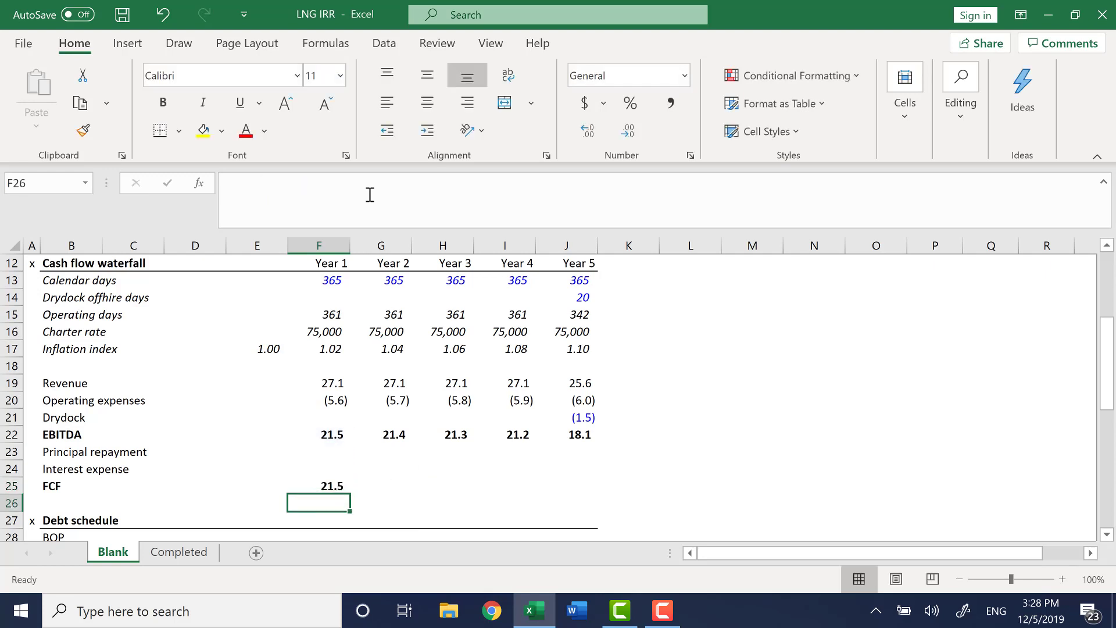
Fill the FCF formula across to Year 5, check the copied formulas, and save the workbook.
{"action": "key", "text": "Up"}
{"action": "key", "text": "shift+Right"}
{"action": "key", "text": "shift+Right"}
{"action": "key", "text": "shift+Right"}
{"action": "key", "text": "shift+Right"}
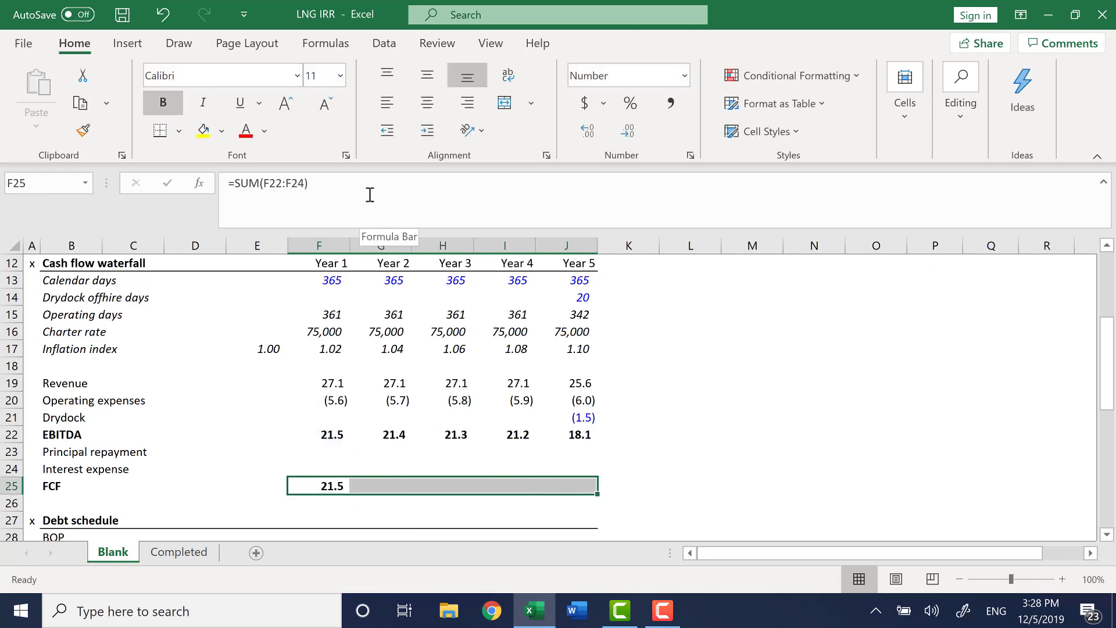
{"action": "key", "text": "ctrl+r"}
{"action": "key", "text": "F2"}
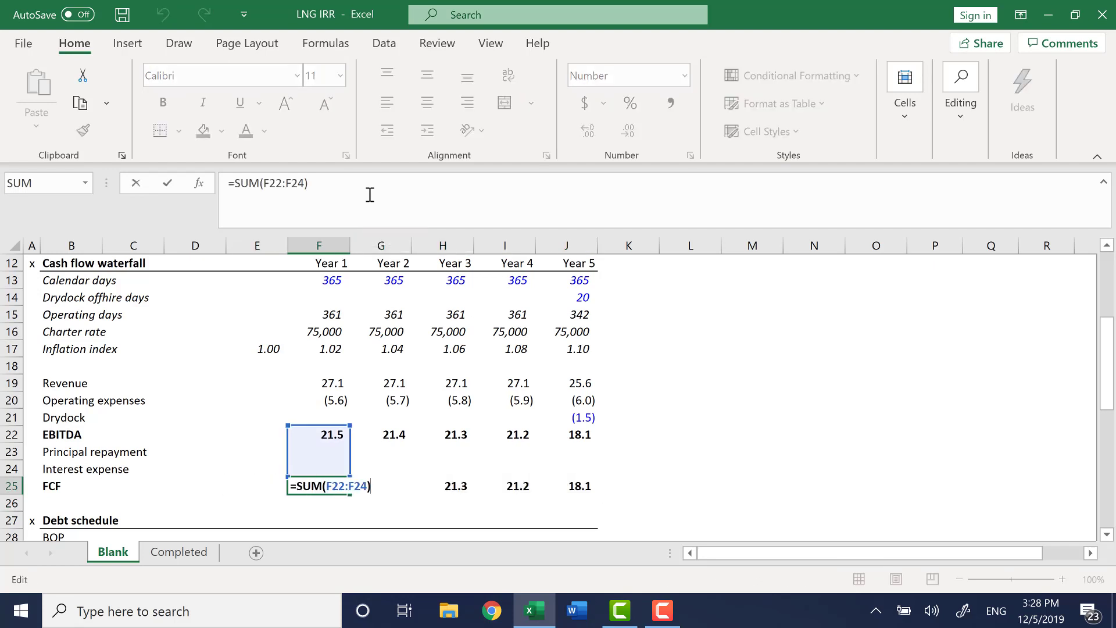
{"action": "key", "text": "Tab"}
{"action": "key", "text": "F2"}
{"action": "key", "text": "Tab"}
{"action": "key", "text": "F2"}
{"action": "key", "text": "Tab"}
{"action": "key", "text": "F2"}
{"action": "key", "text": "Tab"}
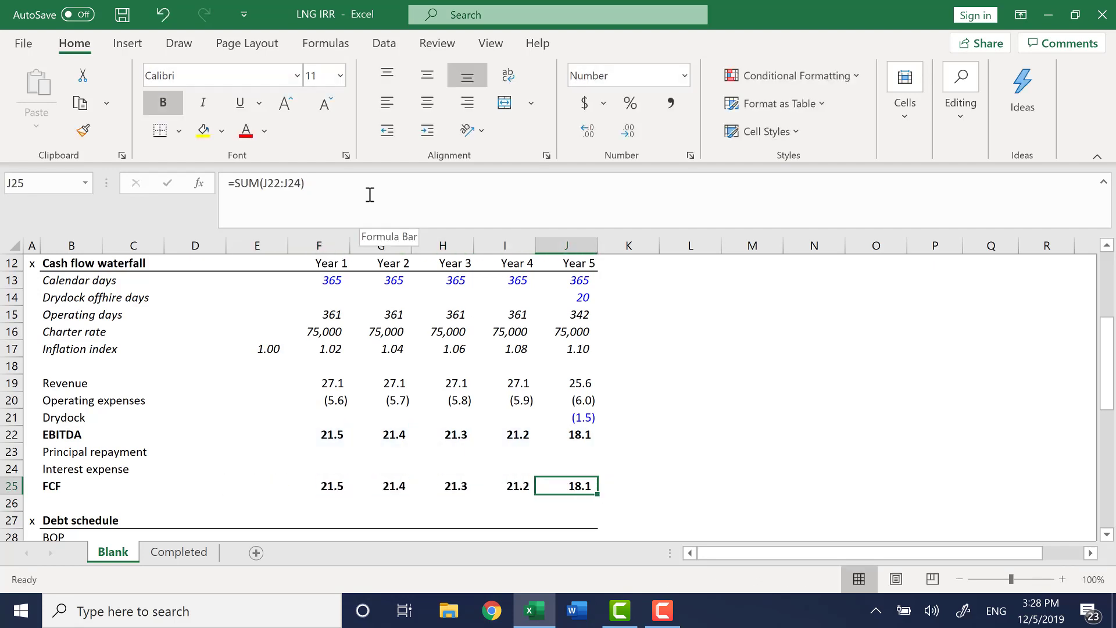
{"action": "key", "text": "Left"}
{"action": "key", "text": "Left"}
{"action": "key", "text": "ctrl+s"}
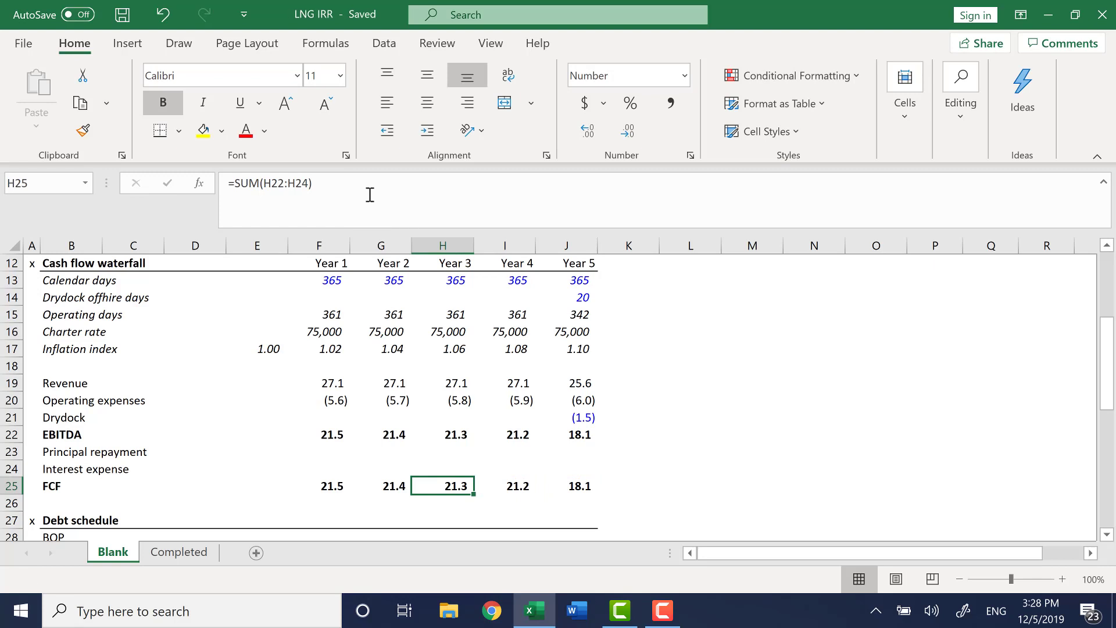
Split the window horizontally between the EBITDA and Principal repayment rows.
{"action": "key", "text": "Left"}
{"action": "key", "text": "Left"}
{"action": "key", "text": "Left"}
{"action": "key", "text": "Right"}
{"action": "key", "text": "Down"}
{"action": "key", "text": "Down"}
{"action": "key", "text": "Down"}
{"action": "key", "text": "Down"}
{"action": "key", "text": "Down"}
{"action": "key", "text": "Down"}
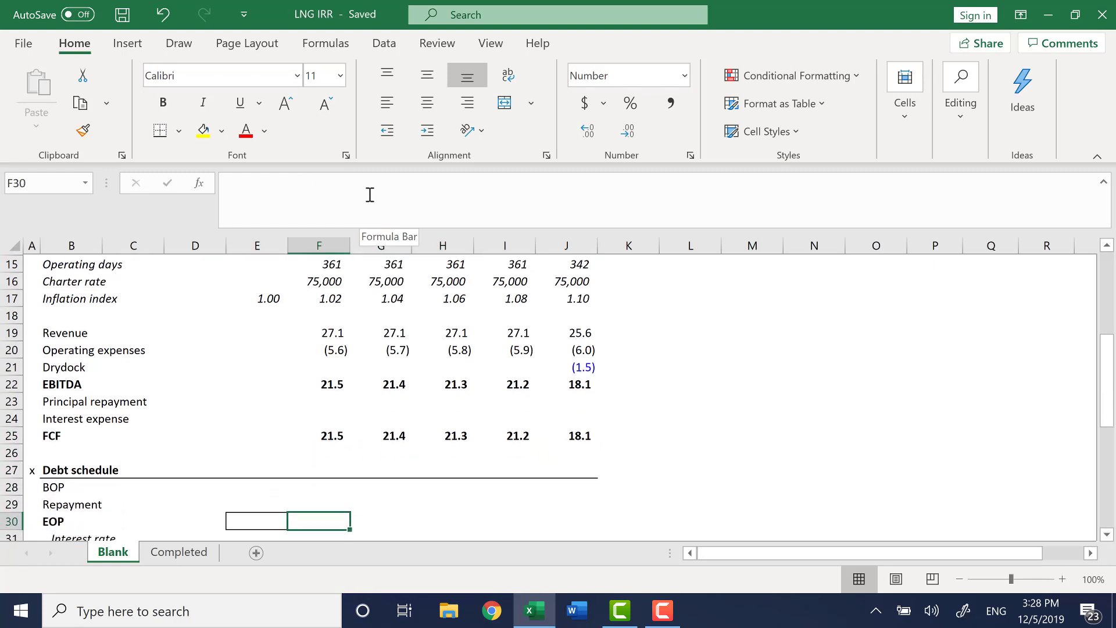
{"action": "key", "text": "Up"}
{"action": "key", "text": "Up"}
{"action": "key", "text": "Up"}
{"action": "key", "text": "Up"}
{"action": "key", "text": "Left"}
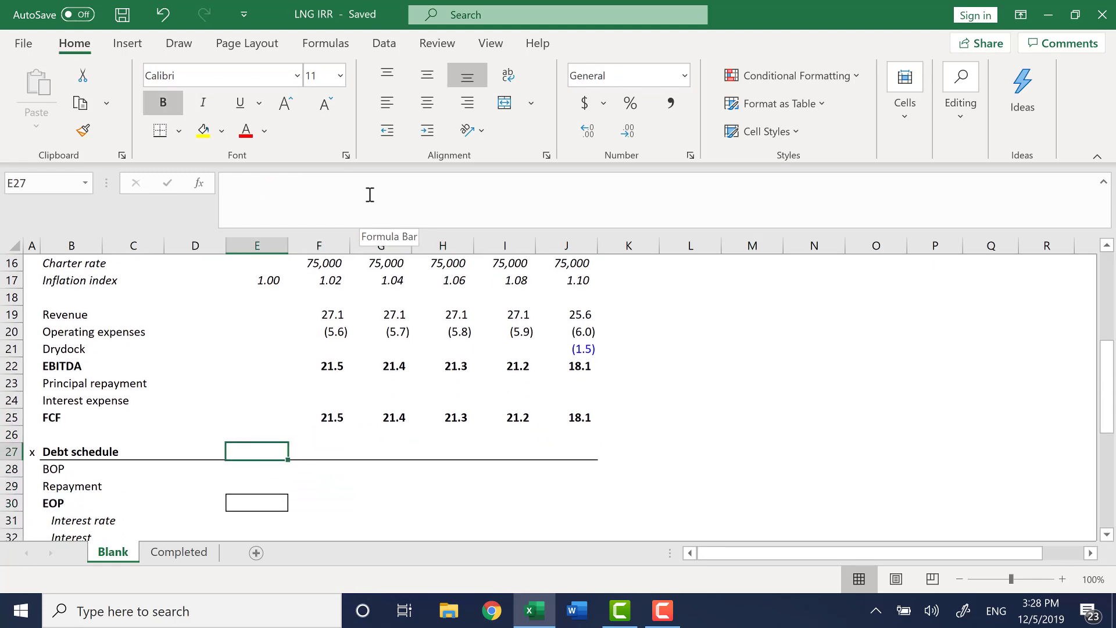
{"action": "key", "text": "Down"}
{"action": "key", "text": "Down"}
{"action": "key", "text": "Down"}
{"action": "key", "text": "Up"}
{"action": "key", "text": "Up"}
{"action": "key", "text": "Up"}
{"action": "key", "text": "Up"}
{"action": "key", "text": "Up"}
{"action": "key", "text": "Up"}
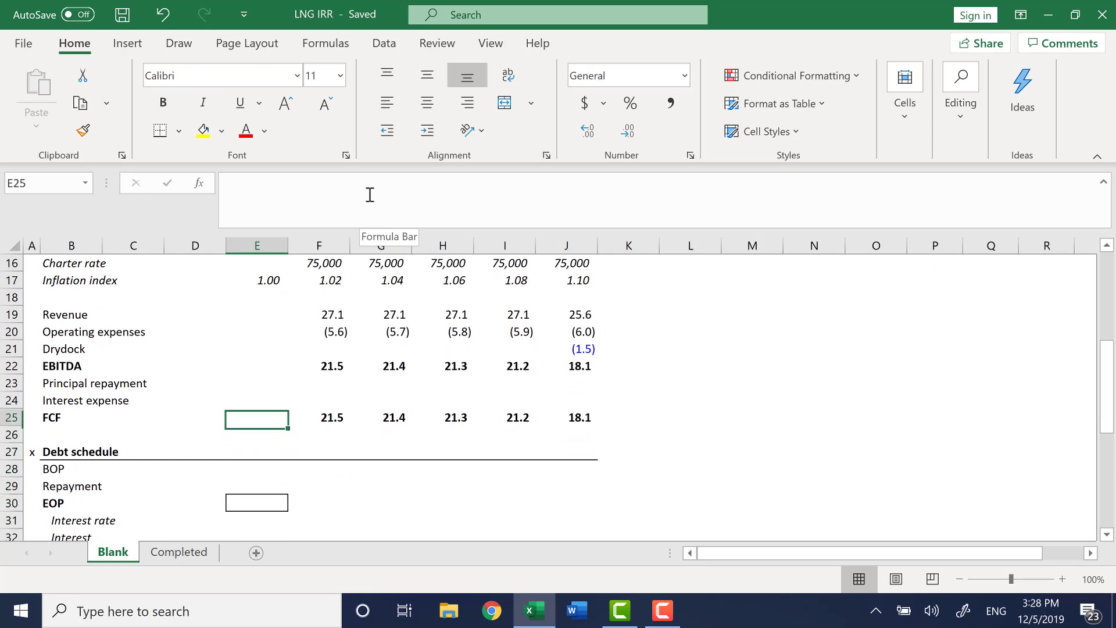
{"action": "key", "text": "Left"}
{"action": "key", "text": "Left"}
{"action": "key", "text": "Left"}
{"action": "key", "text": "Left"}
{"action": "key", "text": "Up"}
{"action": "key", "text": "alt+w"}
{"action": "key", "text": "s"}
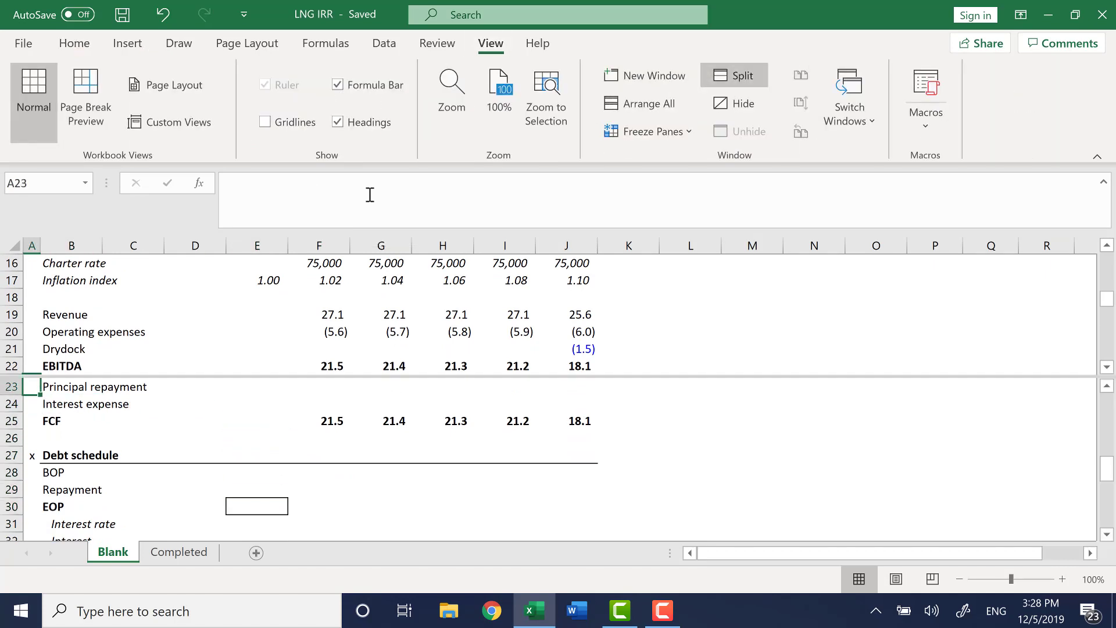
Set the opening EOP debt balance in E30 to the loan amount, =O6.
{"action": "key", "text": "Down"}
{"action": "key", "text": "Right"}
{"action": "key", "text": "Right"}
{"action": "key", "text": "Right"}
{"action": "key", "text": "Right"}
{"action": "key", "text": "Down"}
{"action": "key", "text": "Down"}
{"action": "key", "text": "Down"}
{"action": "key", "text": "Down"}
{"action": "key", "text": "Down"}
{"action": "key", "text": "Down"}
{"action": "key", "text": "Down"}
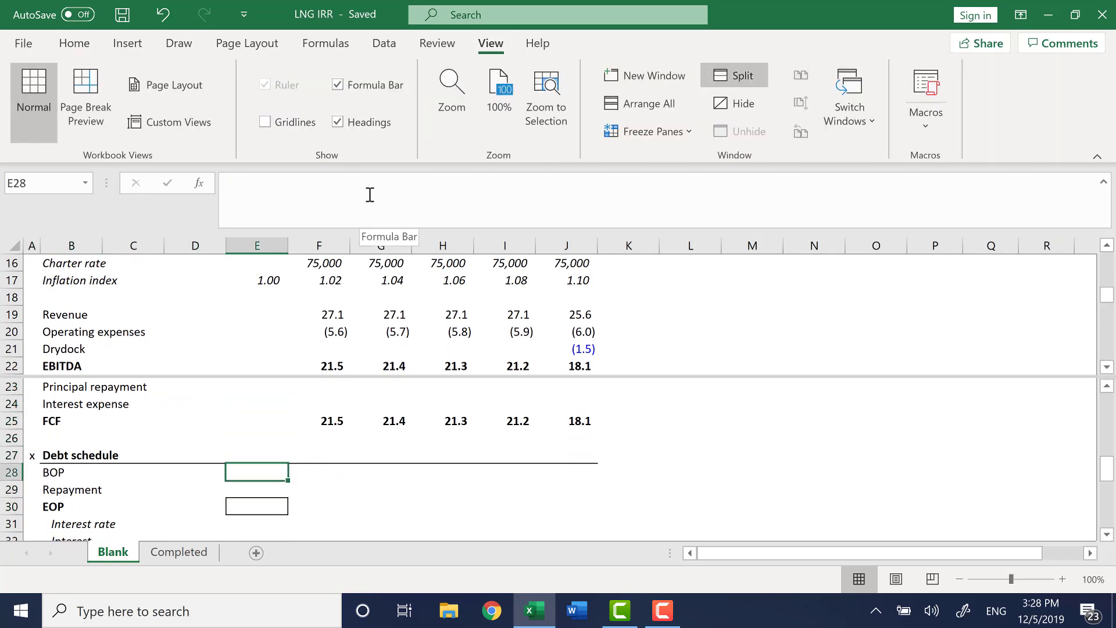
{"action": "key", "text": "Up"}
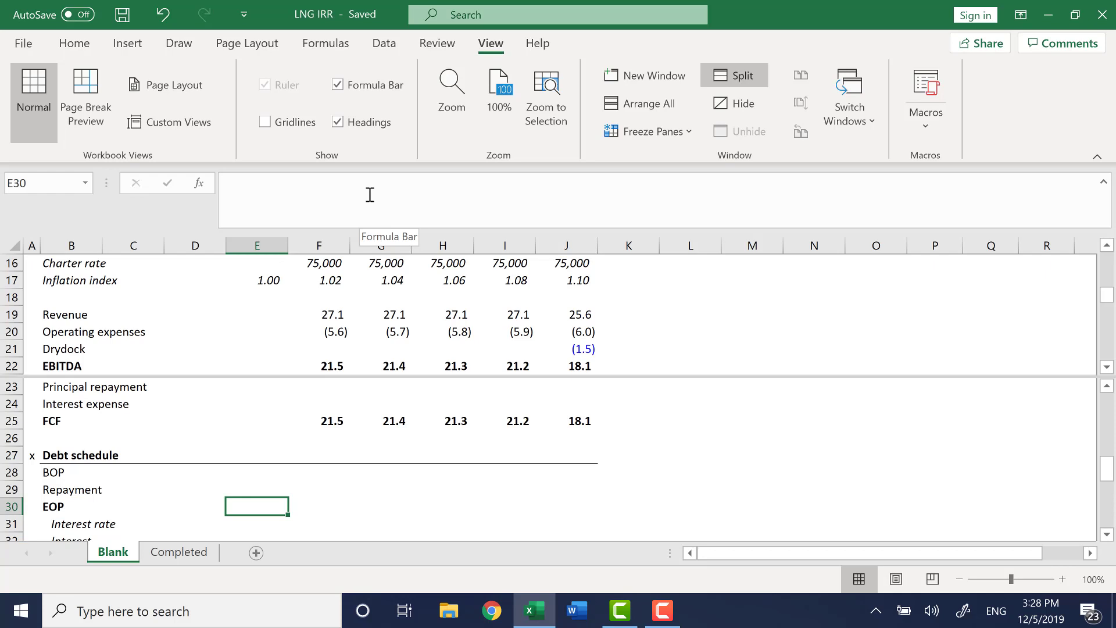
{"action": "type", "text": "="}
{"action": "key", "text": "F6"}
{"action": "key", "text": "Down"}
{"action": "key", "text": "Right"}
{"action": "key", "text": "Left"}
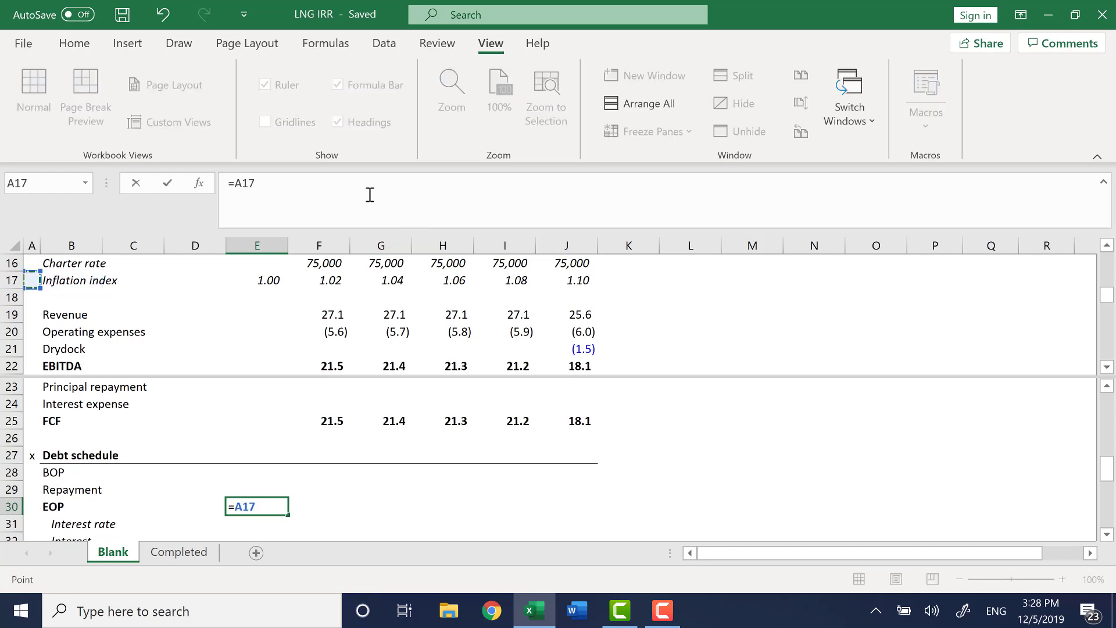
{"action": "key", "text": "ctrl+Up"}
{"action": "key", "text": "ctrl+Up"}
{"action": "key", "text": "ctrl+Up"}
{"action": "key", "text": "Right"}
{"action": "key", "text": "Down"}
{"action": "key", "text": "Down"}
{"action": "key", "text": "Down"}
{"action": "key", "text": "Down"}
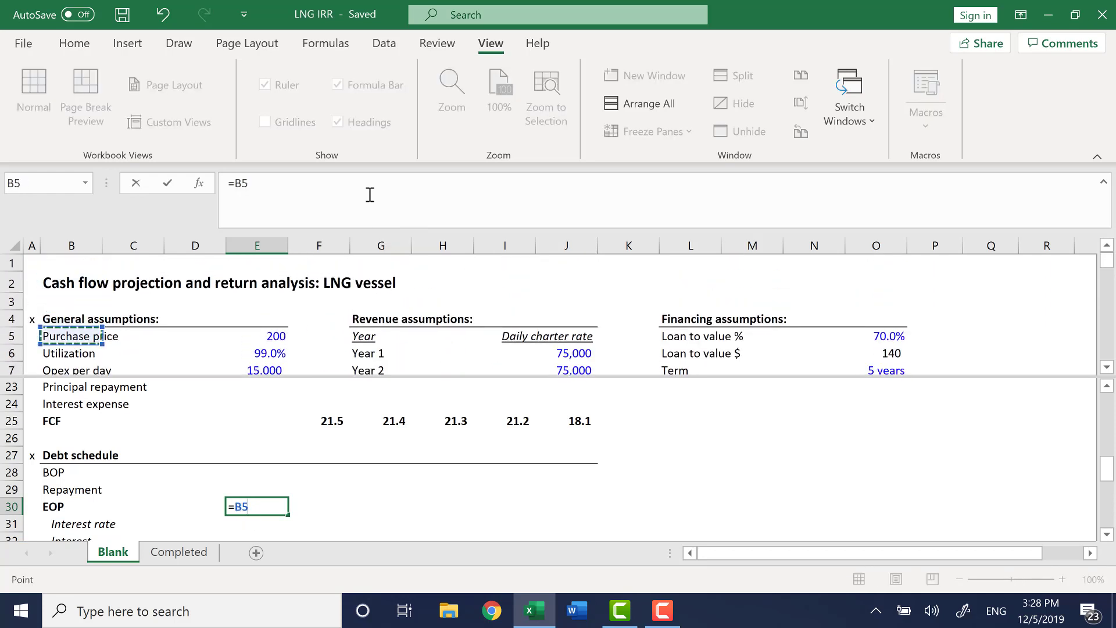
{"action": "key", "text": "ctrl+Right"}
{"action": "key", "text": "ctrl+Right"}
{"action": "key", "text": "ctrl+Right"}
{"action": "key", "text": "Right"}
{"action": "key", "text": "ctrl+Right"}
{"action": "key", "text": "ctrl+Right"}
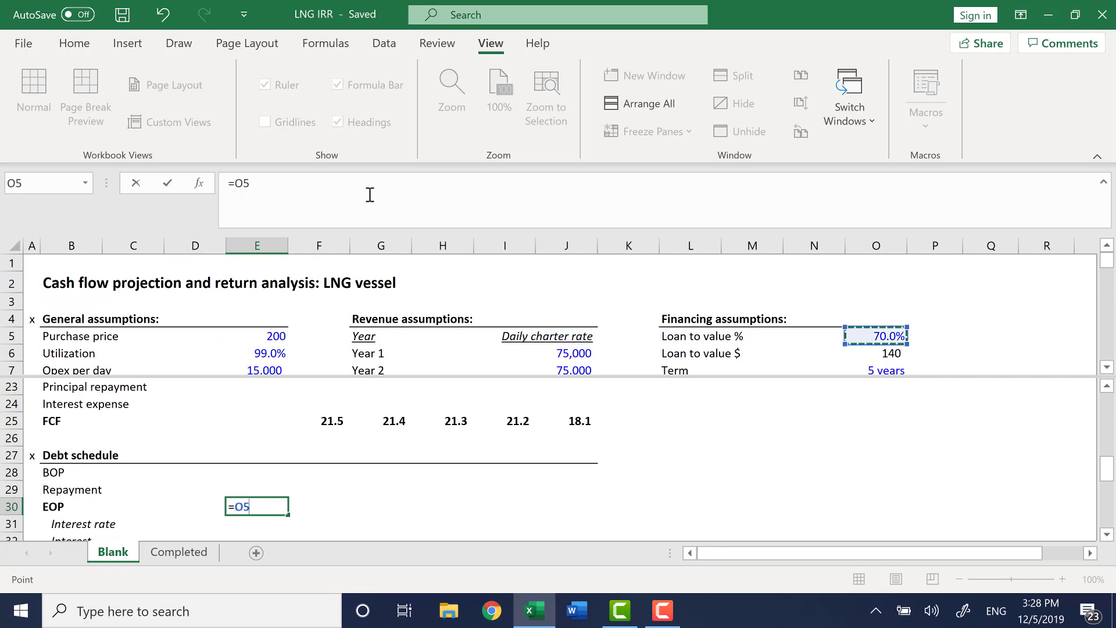
{"action": "key", "text": "Down"}
{"action": "key", "text": "Down"}
{"action": "key", "text": "Up"}
{"action": "key", "text": "Return"}
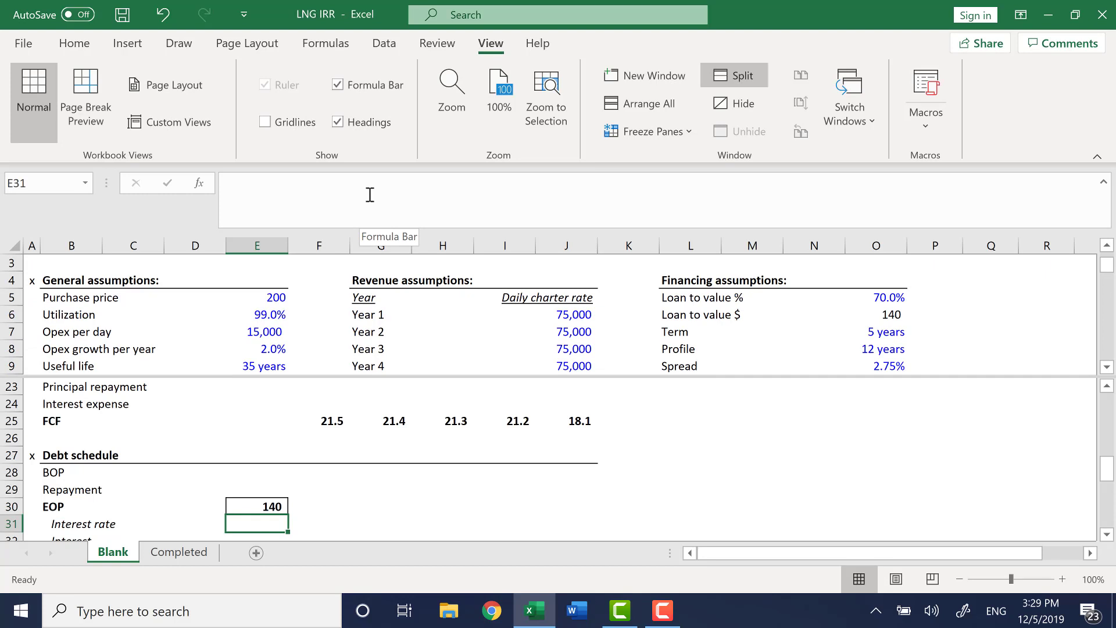
Link Year 1 BOP in F28 to the prior EOP, =E30, and fill it across to Year 5.
{"action": "key", "text": "Up"}
{"action": "key", "text": "Up"}
{"action": "key", "text": "Up"}
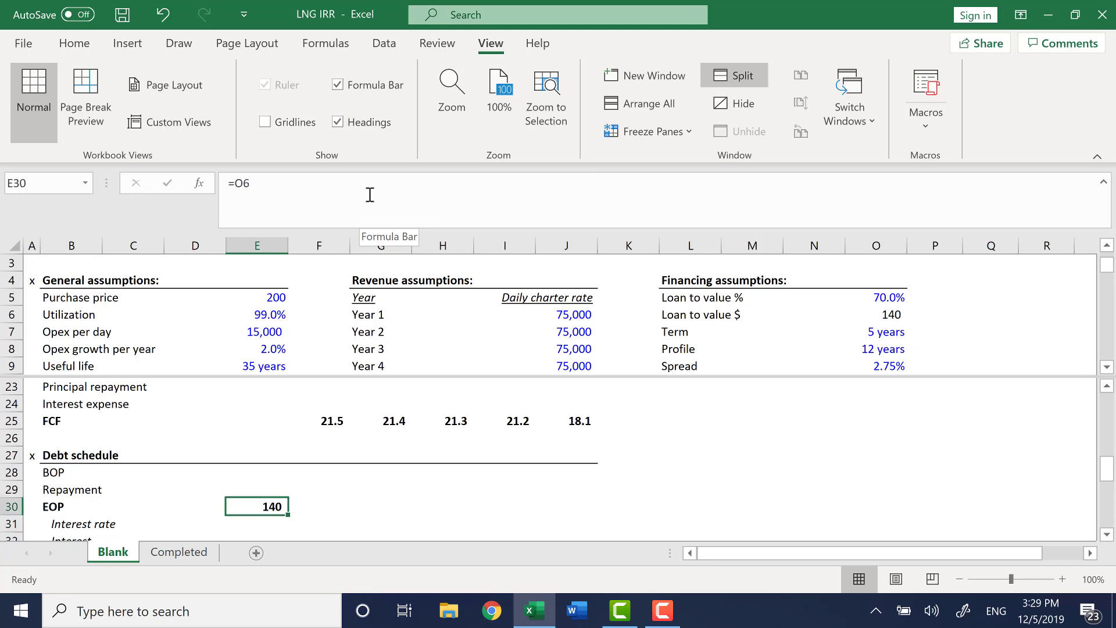
{"action": "key", "text": "Right"}
{"action": "type", "text": "="}
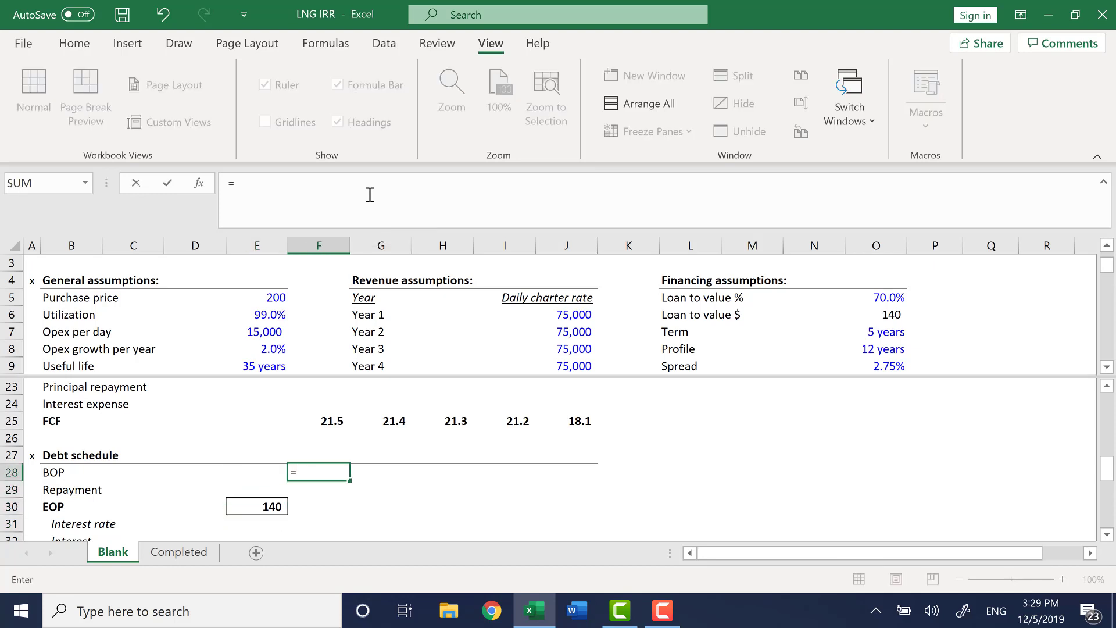
{"action": "key", "text": "Left"}
{"action": "key", "text": "Down"}
{"action": "key", "text": "Down"}
{"action": "key", "text": "Return"}
{"action": "key", "text": "Up"}
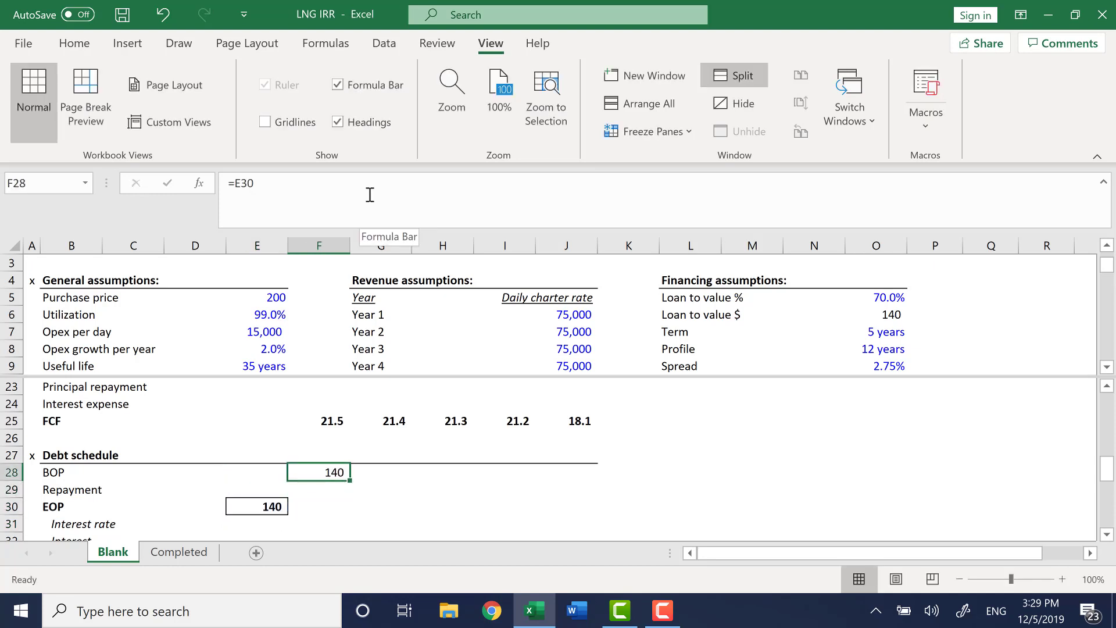
{"action": "key", "text": "shift+Right"}
{"action": "key", "text": "shift+Right"}
{"action": "key", "text": "shift+Right"}
{"action": "key", "text": "shift+Right"}
{"action": "key", "text": "ctrl+r"}
Calculate Year 1 EOP as =SUM(F28:F29) and fill it across to Year 5.
{"action": "key", "text": "Down"}
{"action": "key", "text": "Down"}
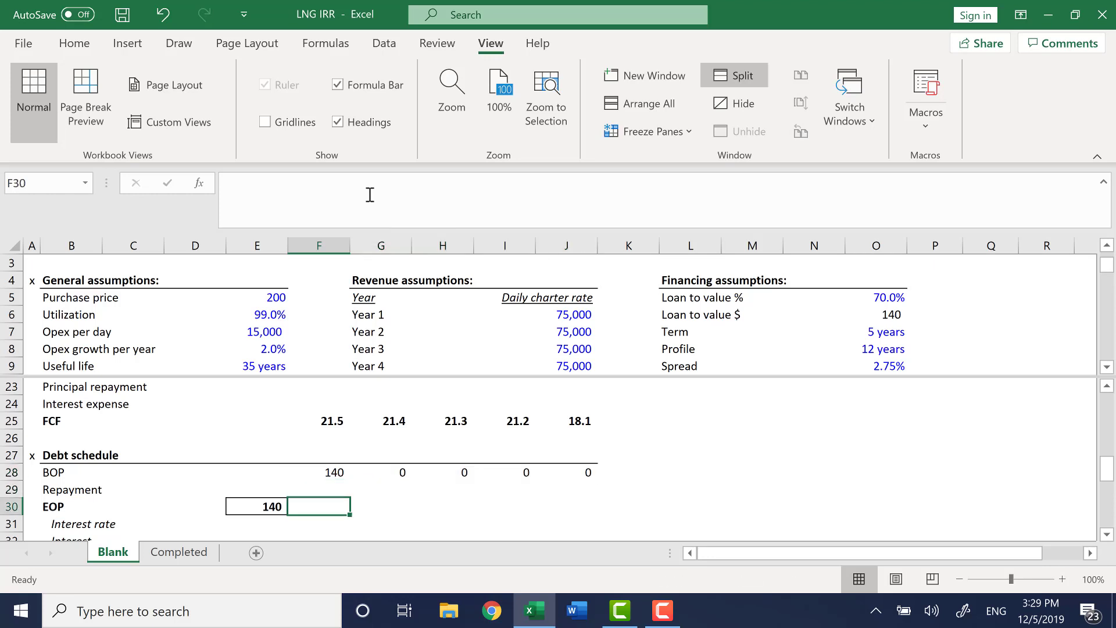
{"action": "type", "text": "=SUM("}
{"action": "key", "text": "Up"}
{"action": "key", "text": "shift+Up"}
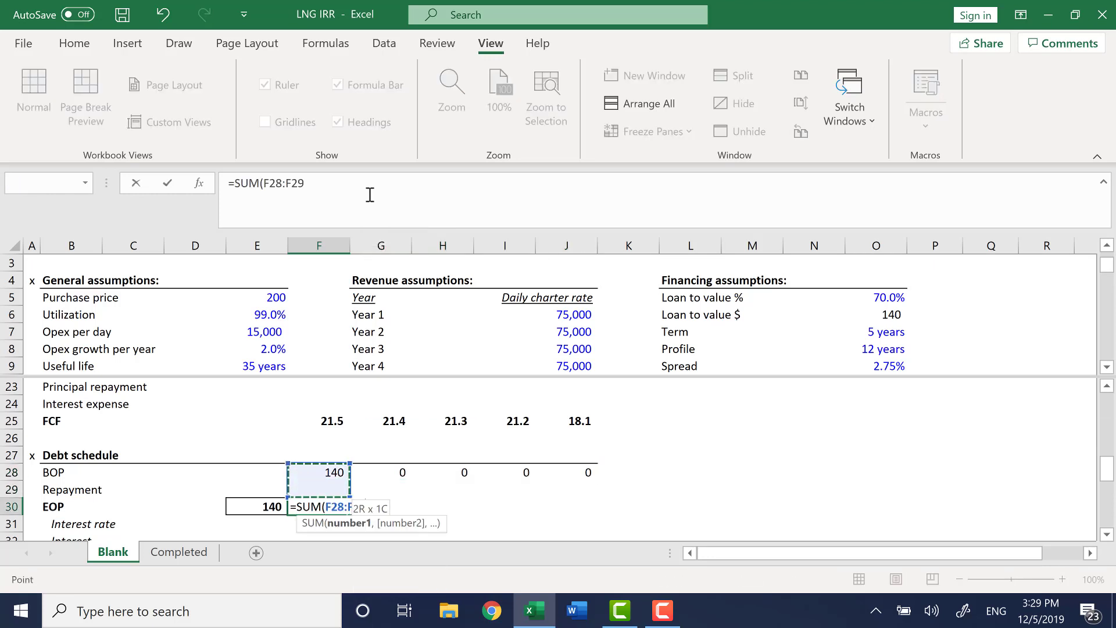
{"action": "key", "text": "Return"}
{"action": "key", "text": "Up"}
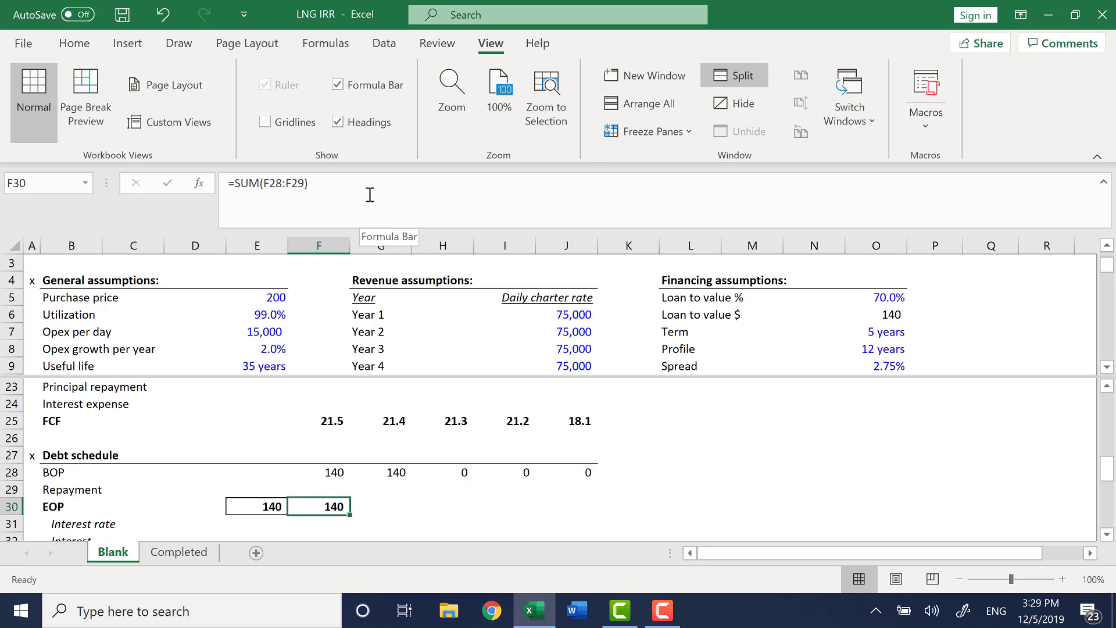
{"action": "key", "text": "shift+Right"}
{"action": "key", "text": "shift+Right"}
{"action": "key", "text": "shift+Right"}
{"action": "key", "text": "shift+Right"}
{"action": "key", "text": "ctrl+r"}
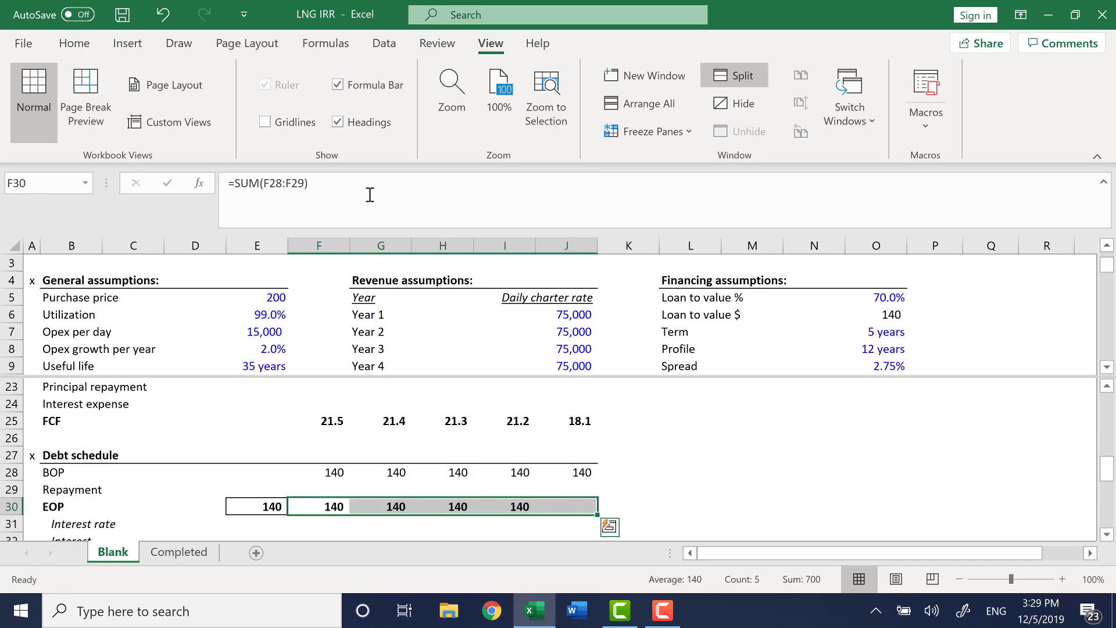
Enter the Year 1 repayment in F29 as the loan amount over the profile, =-$O$6/$O$8.
{"action": "key", "text": "Down"}
{"action": "key", "text": "Down"}
{"action": "key", "text": "Down"}
{"action": "key", "text": "Up"}
{"action": "key", "text": "Up"}
{"action": "key", "text": "Up"}
{"action": "key", "text": "Up"}
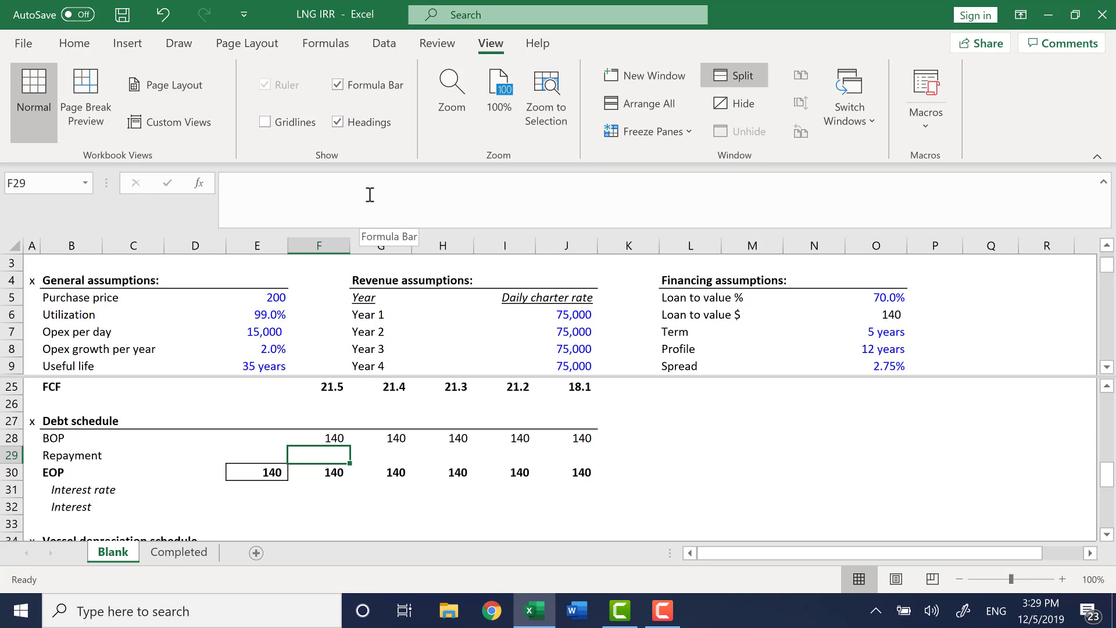
{"action": "type", "text": "=-"}
{"action": "key", "text": "Home"}
{"action": "key", "text": "ctrl+Up"}
{"action": "key", "text": "ctrl+Up"}
{"action": "key", "text": "Right"}
{"action": "key", "text": "Right"}
{"action": "key", "text": "Right"}
{"action": "key", "text": "Right"}
{"action": "key", "text": "Right"}
{"action": "key", "text": "Right"}
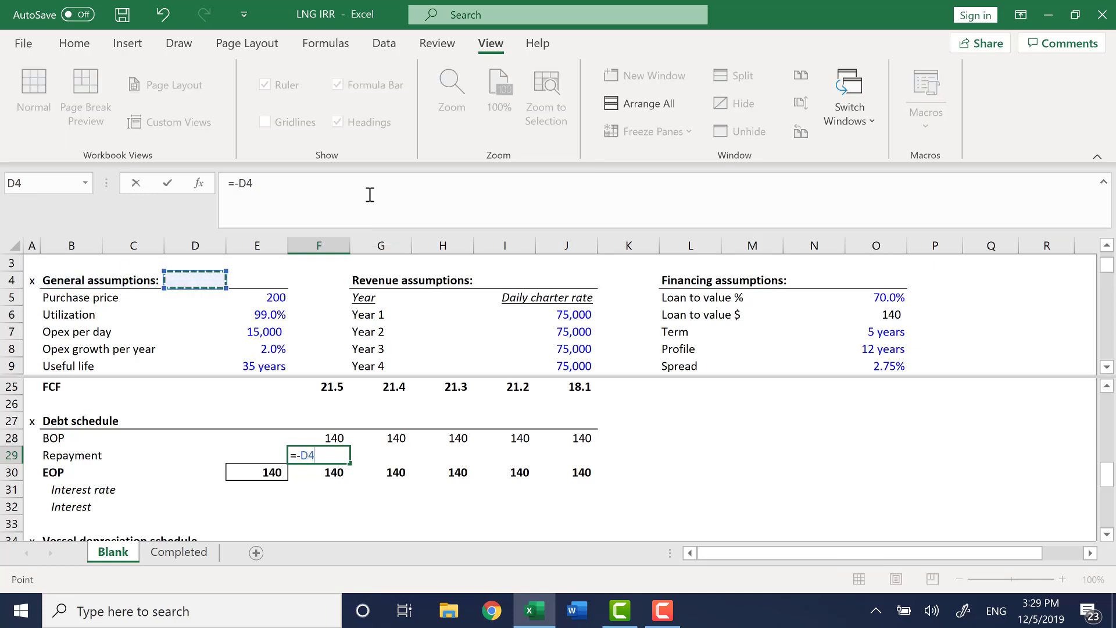
{"action": "key", "text": "Right"}
{"action": "key", "text": "Right"}
{"action": "key", "text": "Right"}
{"action": "key", "text": "Right"}
{"action": "key", "text": "Right"}
{"action": "key", "text": "Down"}
{"action": "key", "text": "Down"}
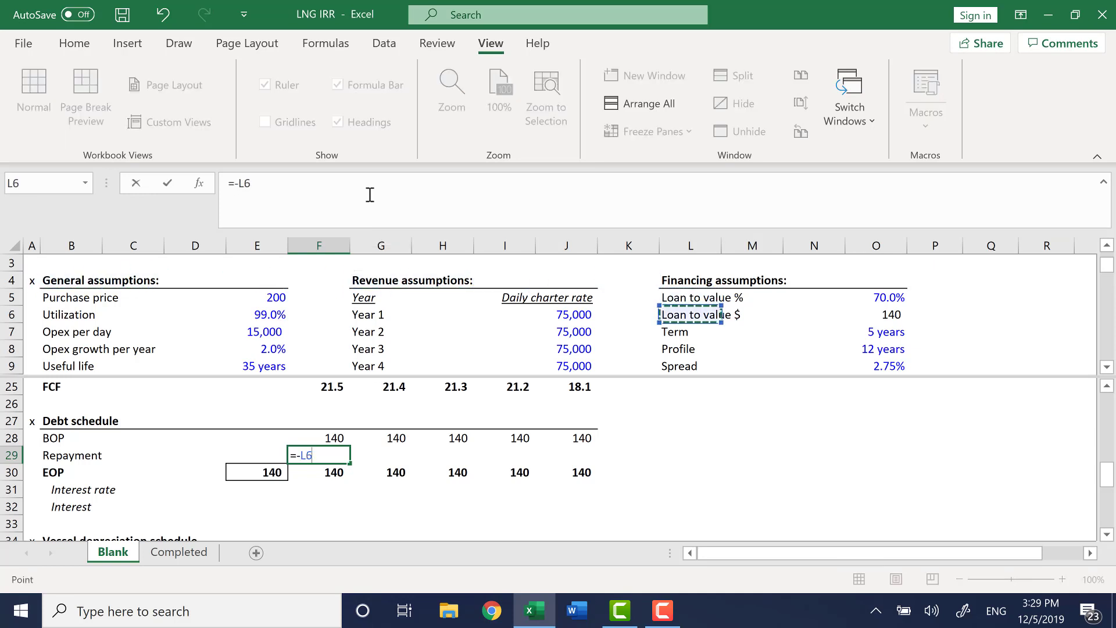
{"action": "key", "text": "Right"}
{"action": "key", "text": "Right"}
{"action": "key", "text": "Right"}
{"action": "key", "text": "F4"}
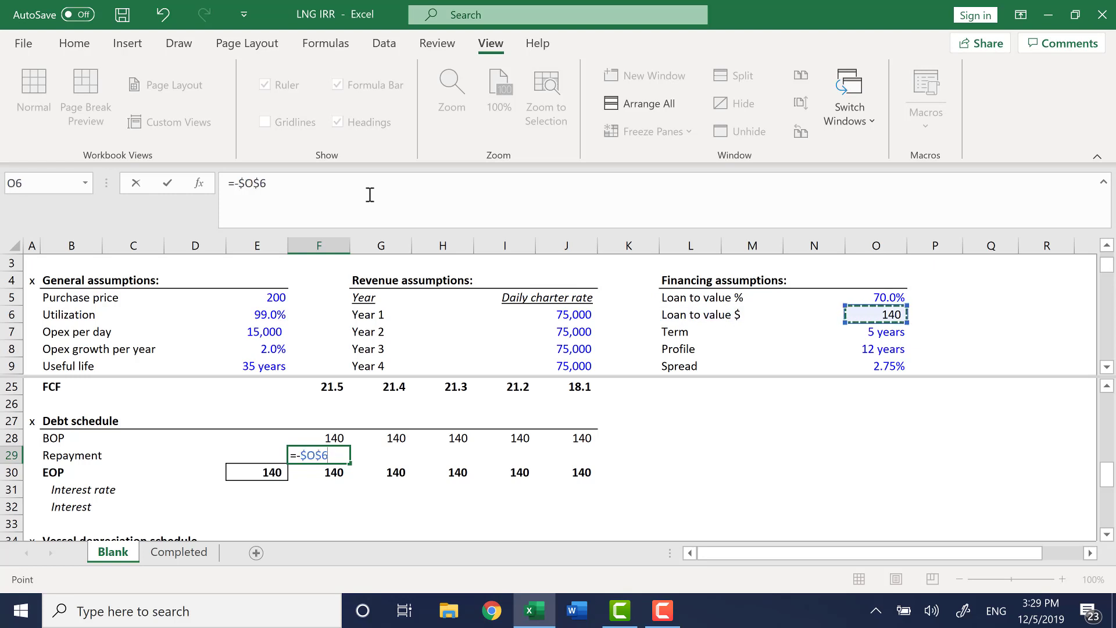
{"action": "type", "text": "/"}
{"action": "key", "text": "Right"}
{"action": "key", "text": "Left"}
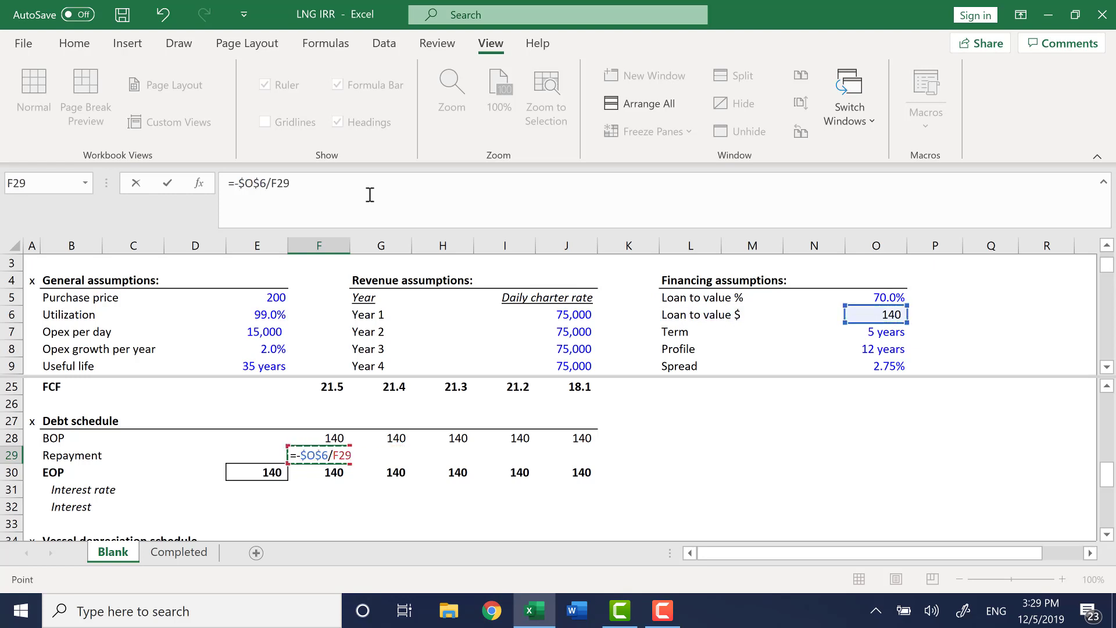
{"action": "key", "text": "F6"}
{"action": "key", "text": "Right"}
{"action": "key", "text": "Right"}
{"action": "key", "text": "Right"}
{"action": "key", "text": "Right"}
{"action": "key", "text": "Up"}
{"action": "key", "text": "Up"}
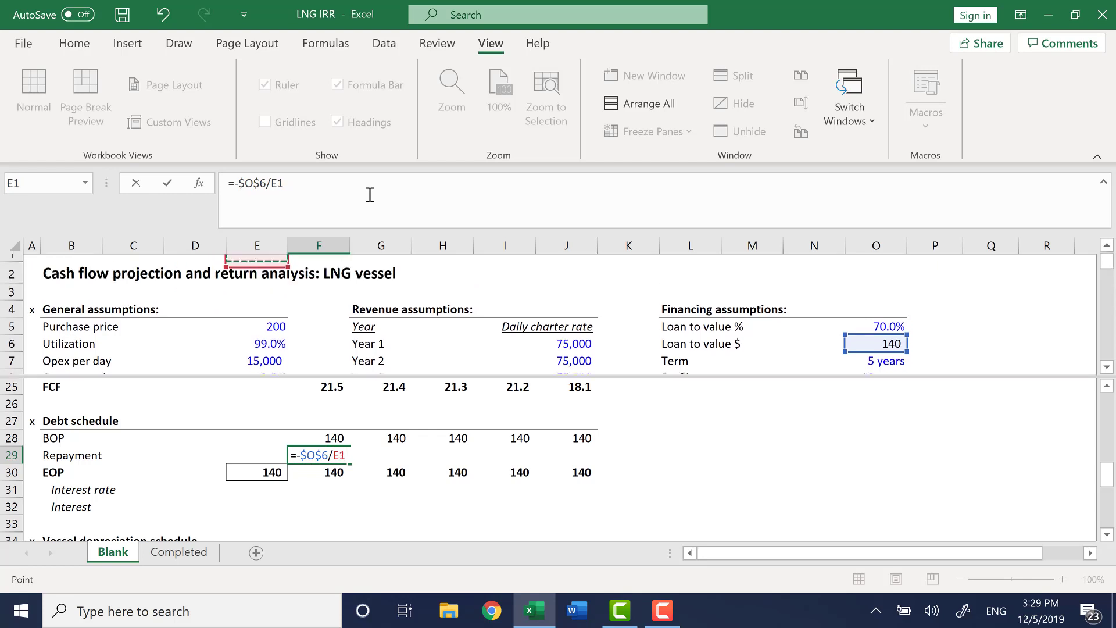
{"action": "key", "text": "Down"}
{"action": "key", "text": "Down"}
{"action": "key", "text": "Down"}
{"action": "key", "text": "Right"}
{"action": "key", "text": "Right"}
{"action": "key", "text": "Down"}
{"action": "key", "text": "Down"}
{"action": "key", "text": "Down"}
{"action": "key", "text": "Down"}
{"action": "key", "text": "Down"}
{"action": "key", "text": "Down"}
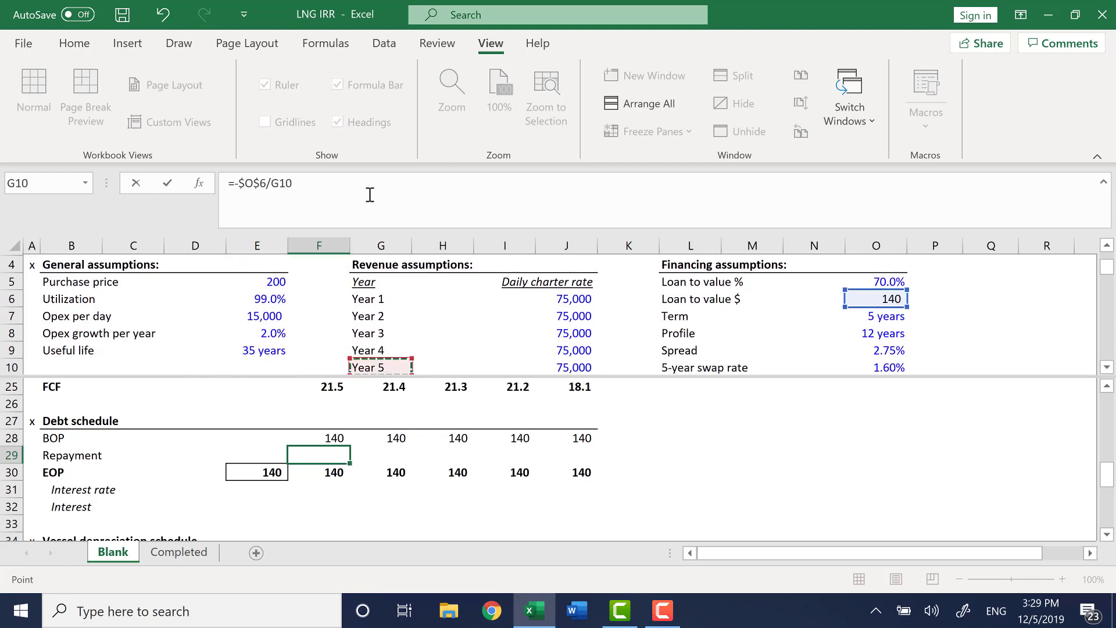
{"action": "key", "text": "Right"}
{"action": "key", "text": "Right"}
{"action": "key", "text": "Right"}
{"action": "key", "text": "Right"}
{"action": "key", "text": "Right"}
{"action": "key", "text": "Right"}
{"action": "key", "text": "Right"}
{"action": "key", "text": "Right"}
{"action": "key", "text": "Up"}
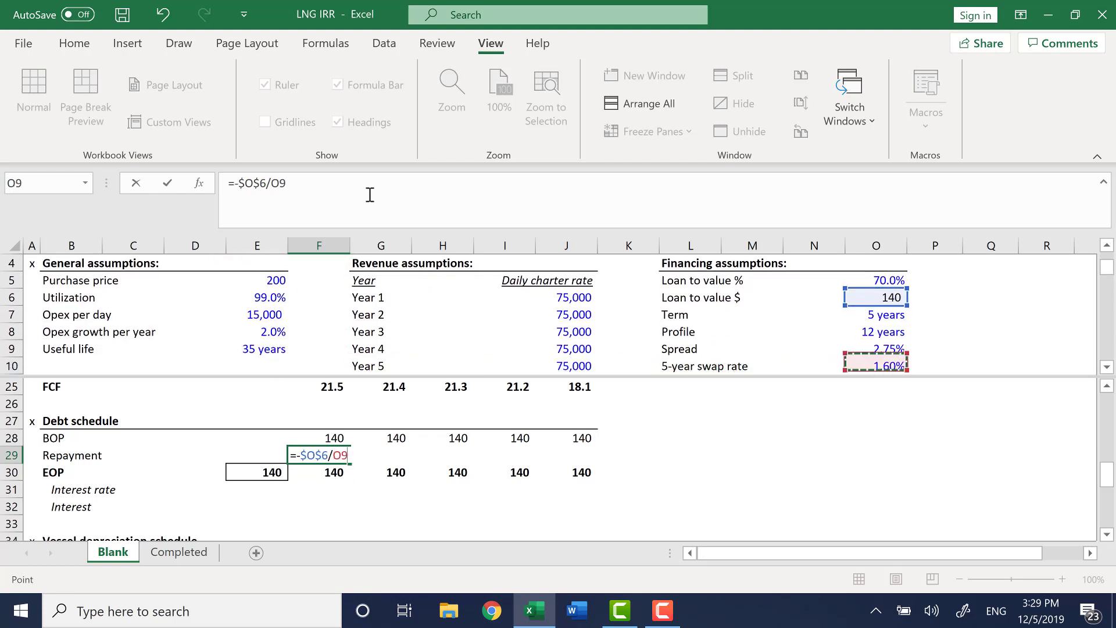
{"action": "key", "text": "Up"}
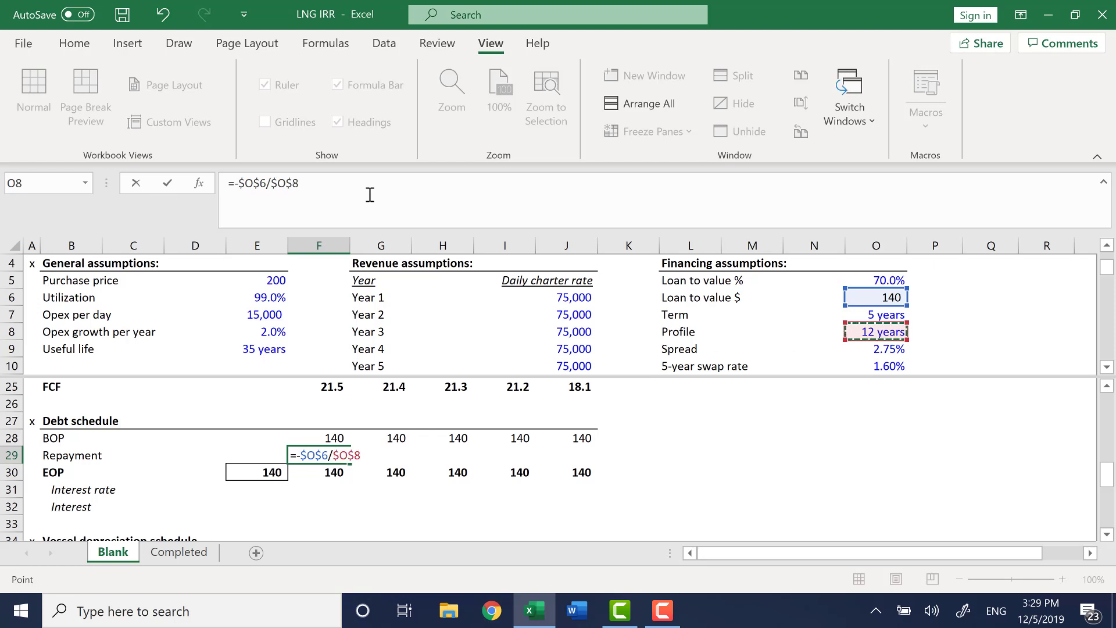
{"action": "key", "text": "Return"}
Fill the repayment formula across from Year 1 to Year 5.
{"action": "key", "text": "Up"}
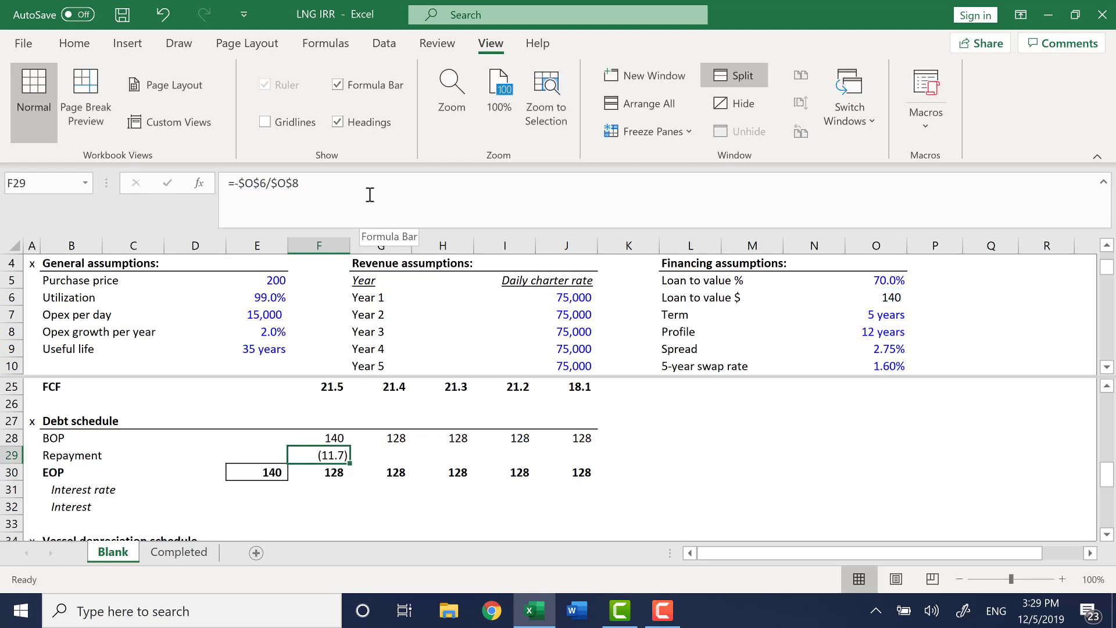
{"action": "key", "text": "shift+Right"}
{"action": "key", "text": "shift+Right"}
{"action": "key", "text": "shift+Right"}
{"action": "key", "text": "shift+Right"}
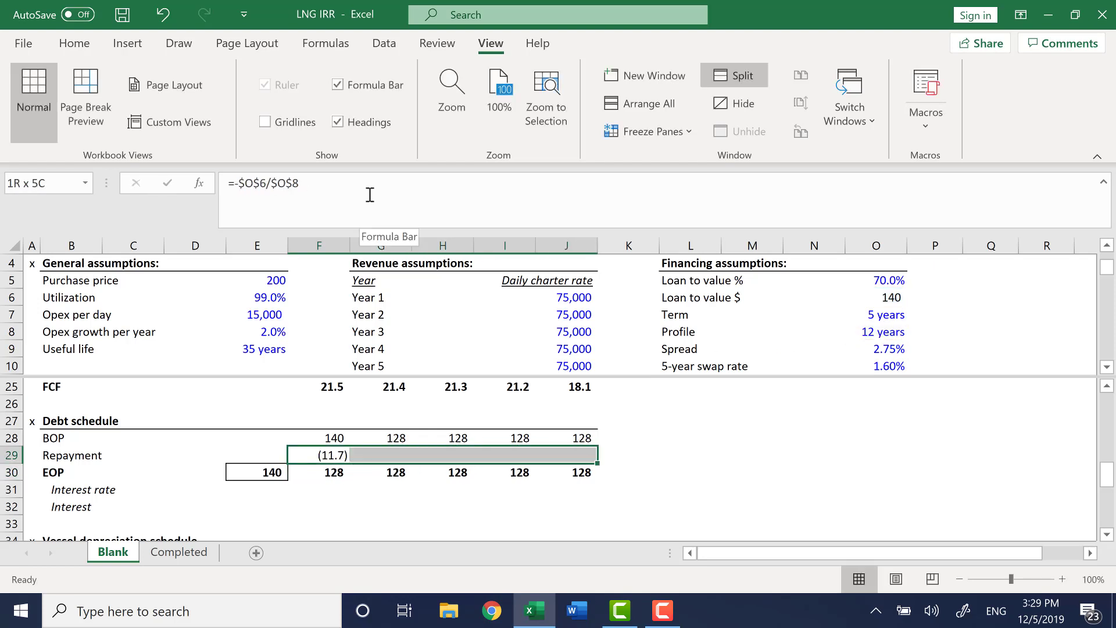
{"action": "key", "text": "ctrl+r"}
{"action": "key", "text": "Right"}
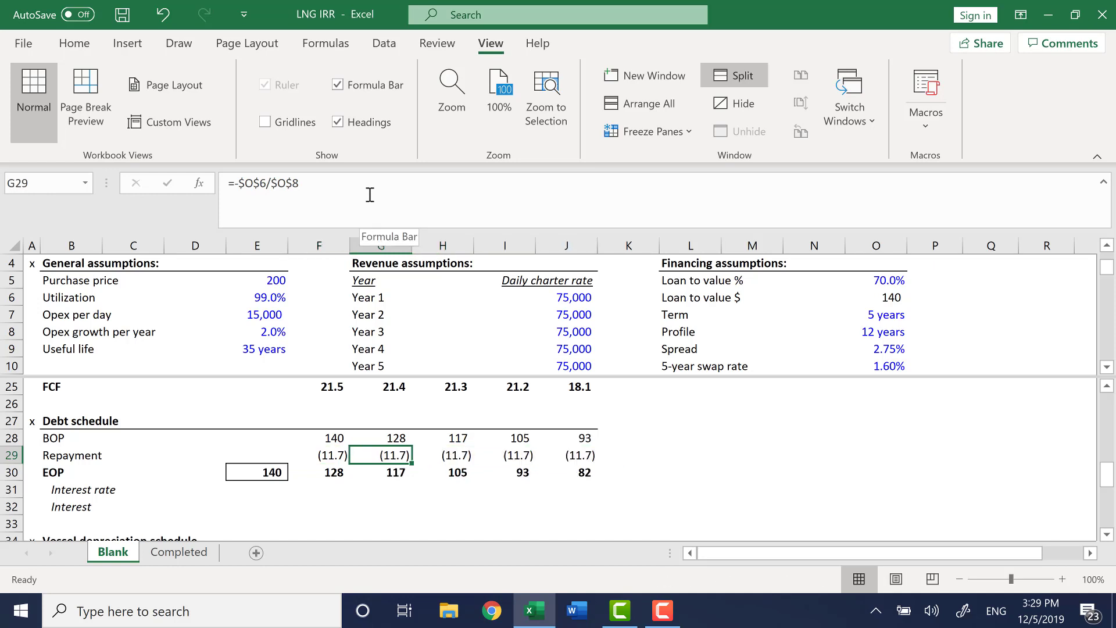
Review the debt schedule formulas against the term and profile financing assumptions.
{"action": "key", "text": "Down"}
{"action": "key", "text": "Left"}
{"action": "key", "text": "F2"}
{"action": "key", "text": "Escape"}
{"action": "key", "text": "Right"}
{"action": "key", "text": "Right"}
{"action": "key", "text": "Right"}
{"action": "key", "text": "Right"}
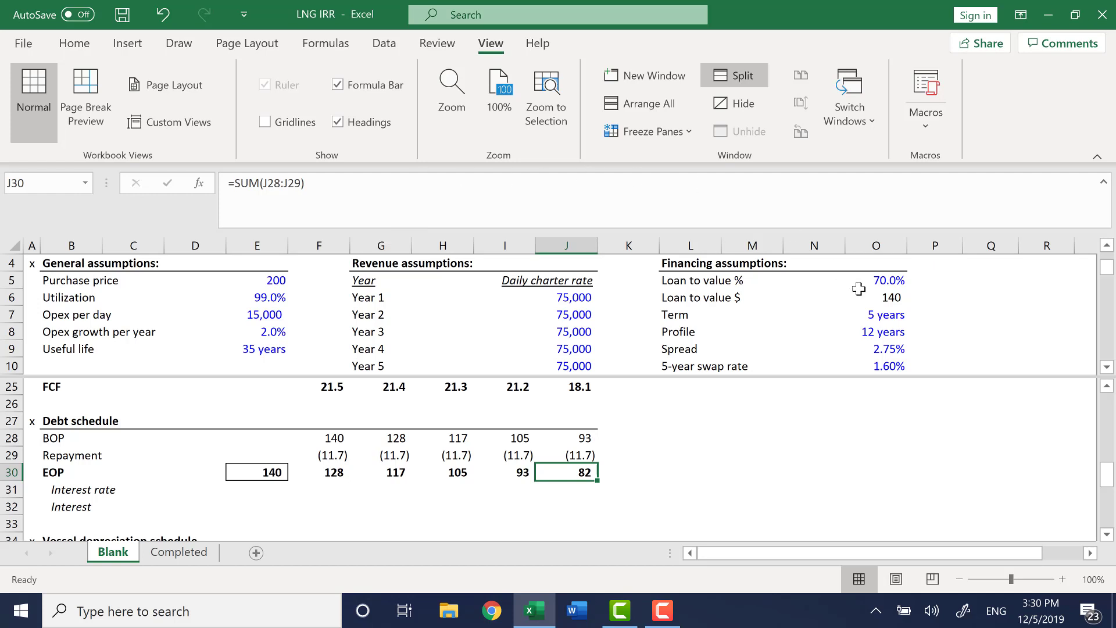
{"action": "left_click", "coordinate": [883, 315]}
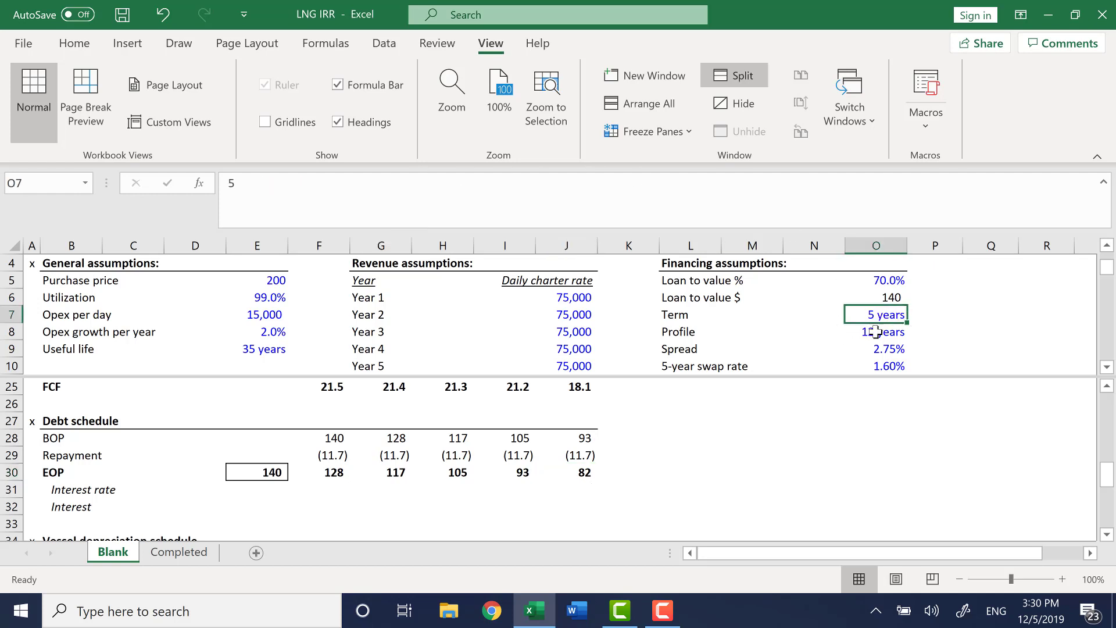
{"action": "left_click", "coordinate": [875, 331]}
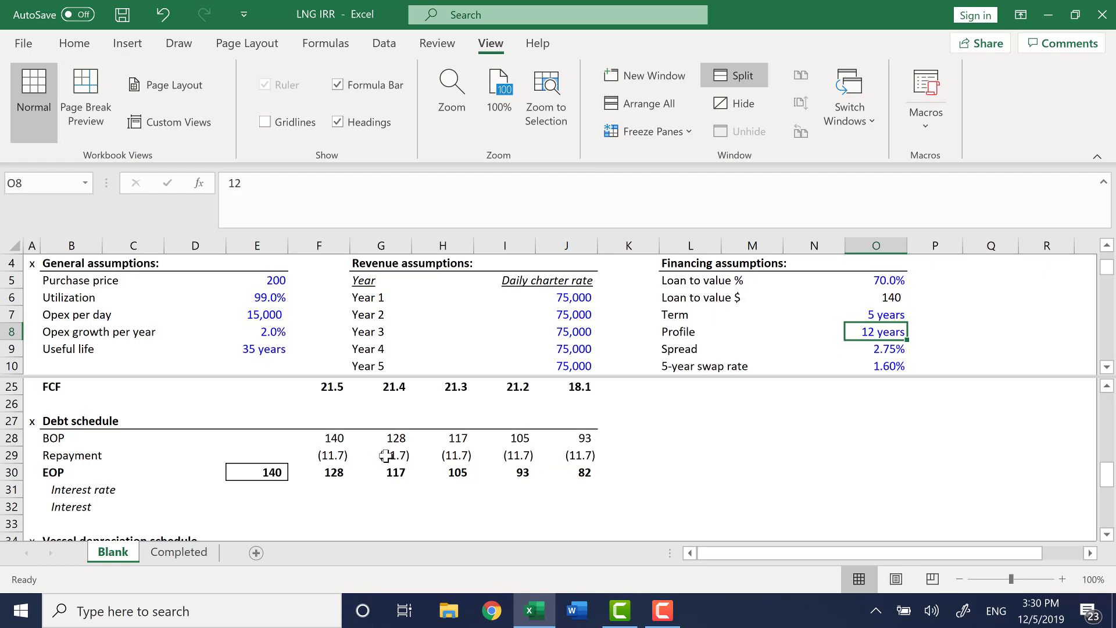
{"action": "left_click", "coordinate": [340, 439]}
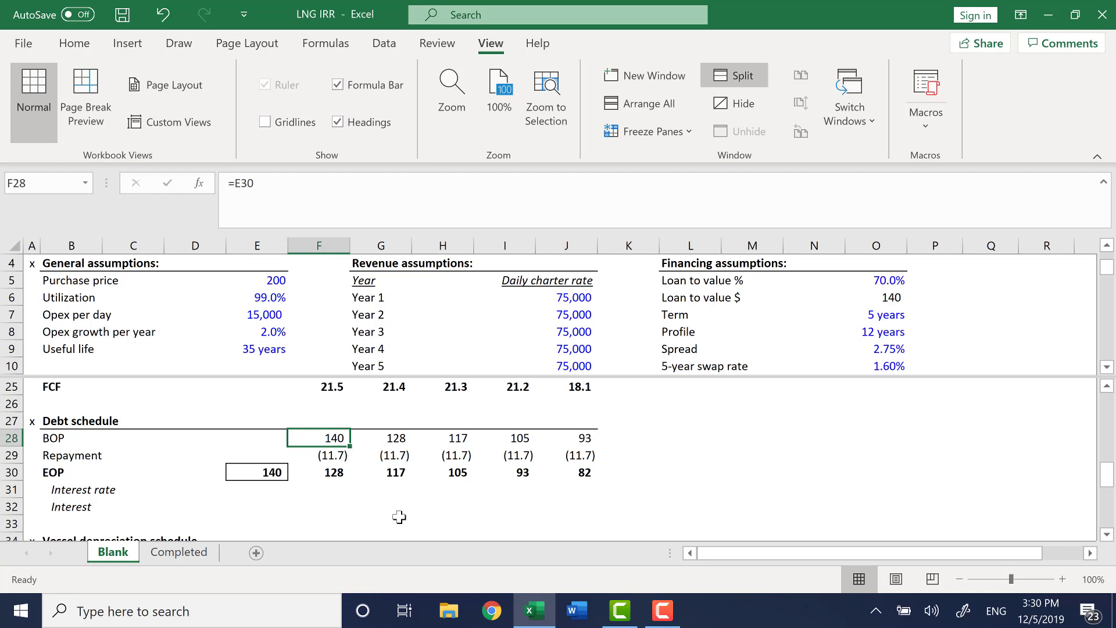
{"action": "key", "text": "Down"}
{"action": "key", "text": "Down"}
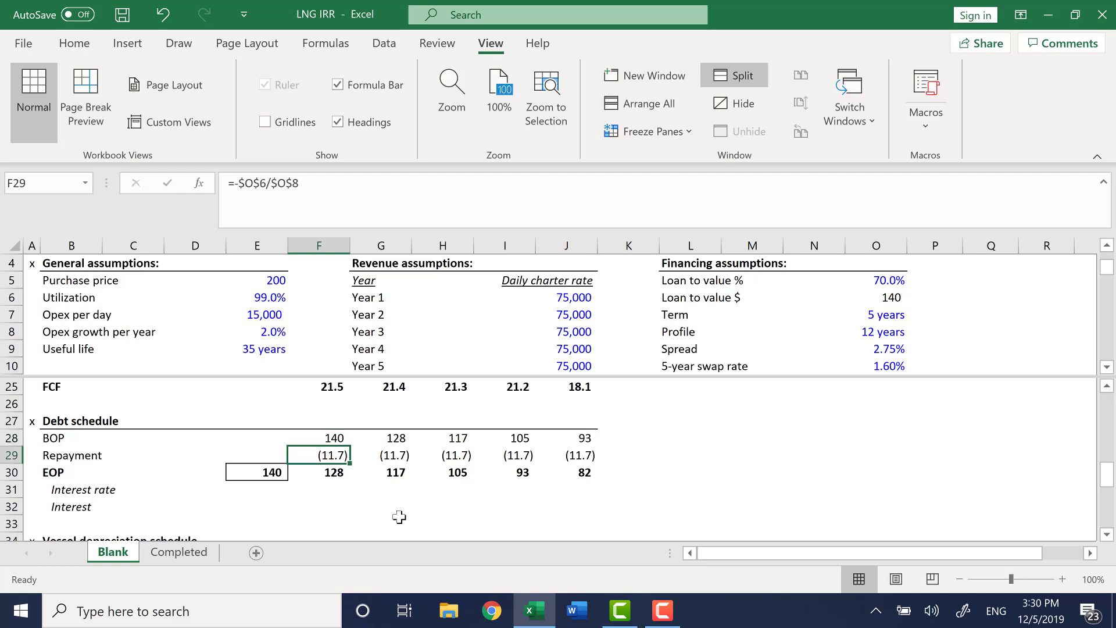
{"action": "key", "text": "Right"}
{"action": "key", "text": "Right"}
{"action": "key", "text": "Right"}
{"action": "key", "text": "Right"}
{"action": "key", "text": "Up"}
{"action": "key", "text": "Up"}
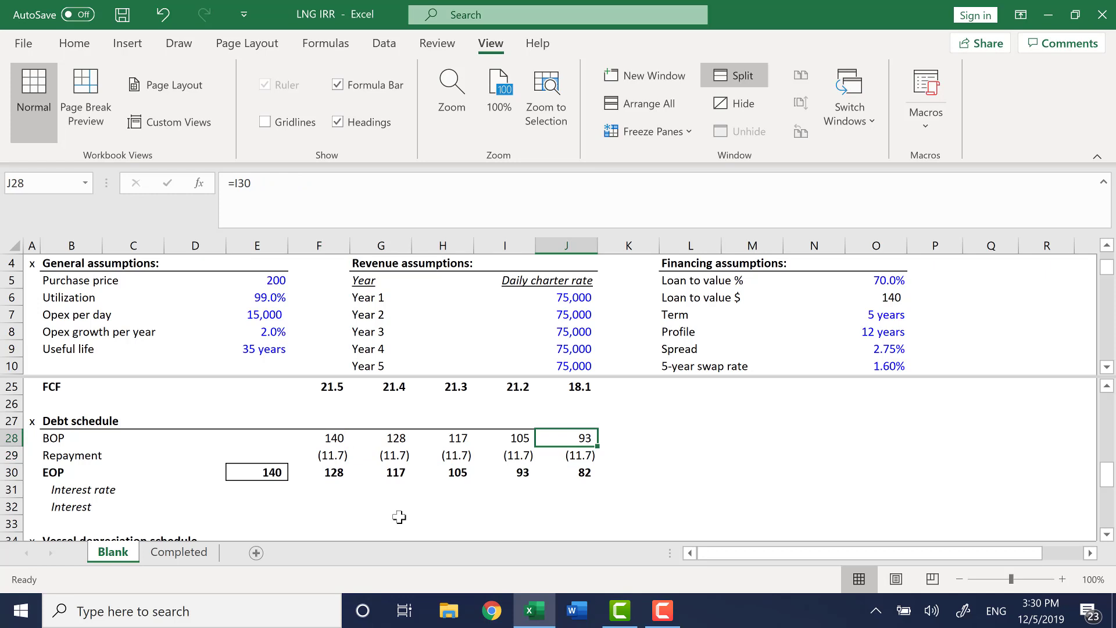
{"action": "key", "text": "Down"}
{"action": "key", "text": "Down"}
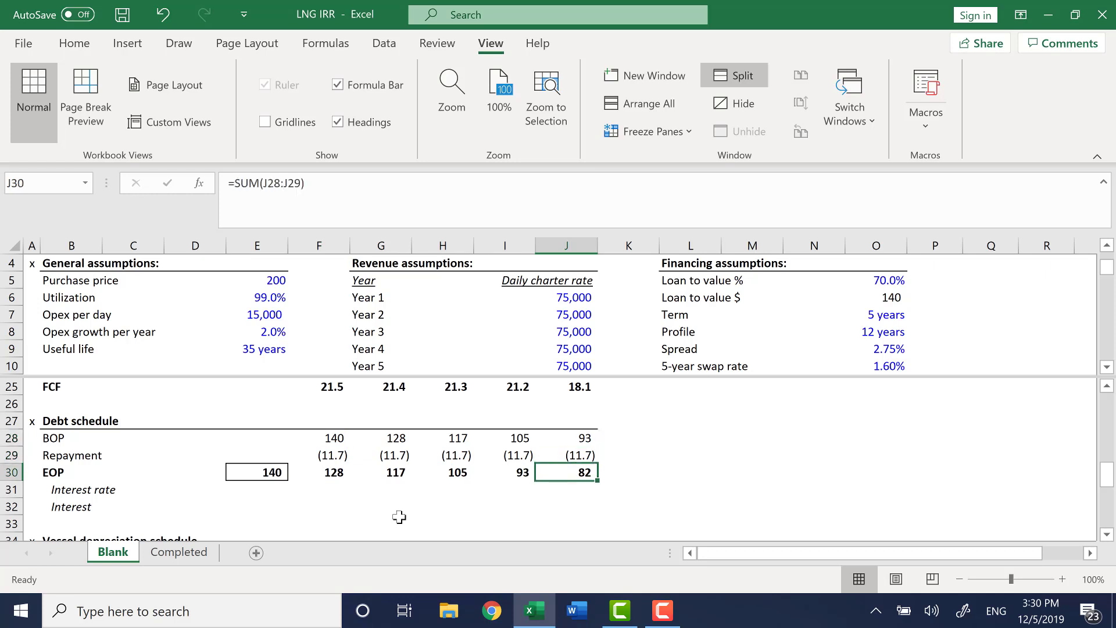
{"action": "key", "text": "Left"}
{"action": "key", "text": "Right"}
{"action": "key", "text": "Left"}
{"action": "key", "text": "Left"}
{"action": "key", "text": "Left"}
{"action": "key", "text": "Left"}
{"action": "key", "text": "Left"}
{"action": "key", "text": "Down"}
{"action": "key", "text": "Down"}
{"action": "key", "text": "Down"}
{"action": "key", "text": "Up"}
{"action": "key", "text": "Up"}
{"action": "key", "text": "Right"}
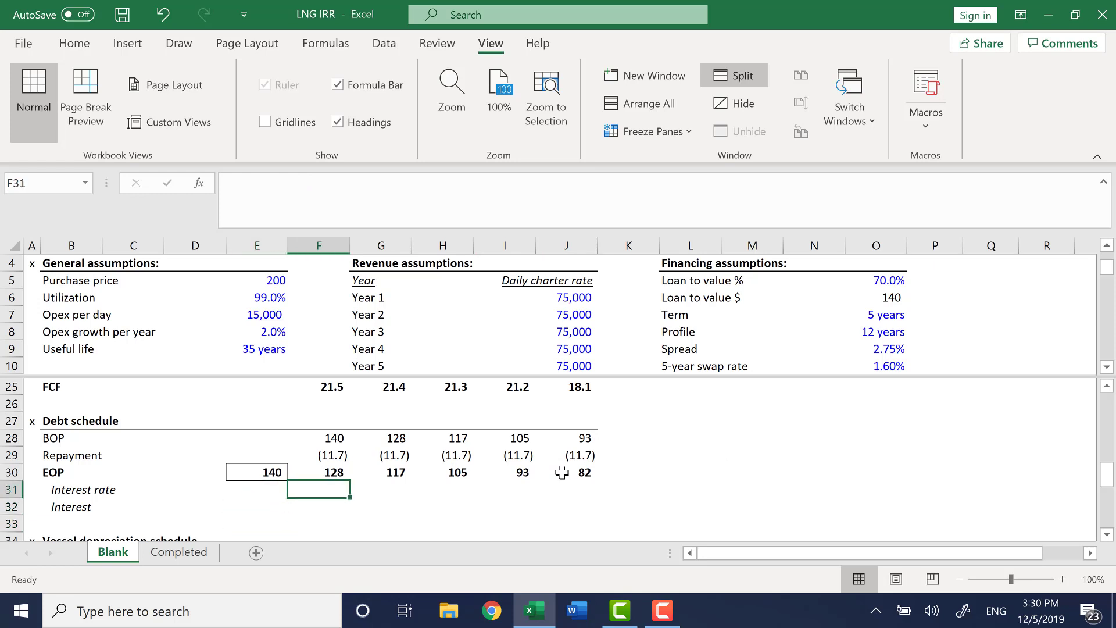
Enter the Year 1 interest rate in F31 as the spread plus the 5-year swap rate, =(O9+O10).
{"action": "type", "text": "=("}
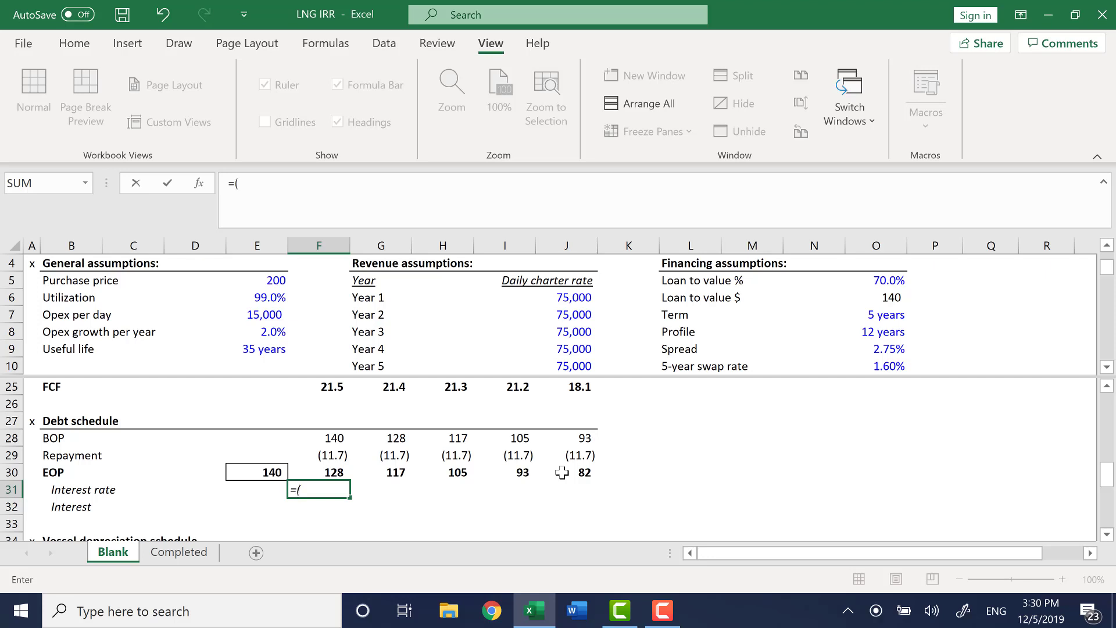
{"action": "key", "text": "F6"}
{"action": "key", "text": "Down"}
{"action": "key", "text": "Right"}
{"action": "key", "text": "Right"}
{"action": "key", "text": "Right"}
{"action": "key", "text": "Right"}
{"action": "key", "text": "Right"}
{"action": "key", "text": "Right"}
{"action": "key", "text": "Right"}
{"action": "key", "text": "Right"}
{"action": "key", "text": "Right"}
{"action": "key", "text": "Right"}
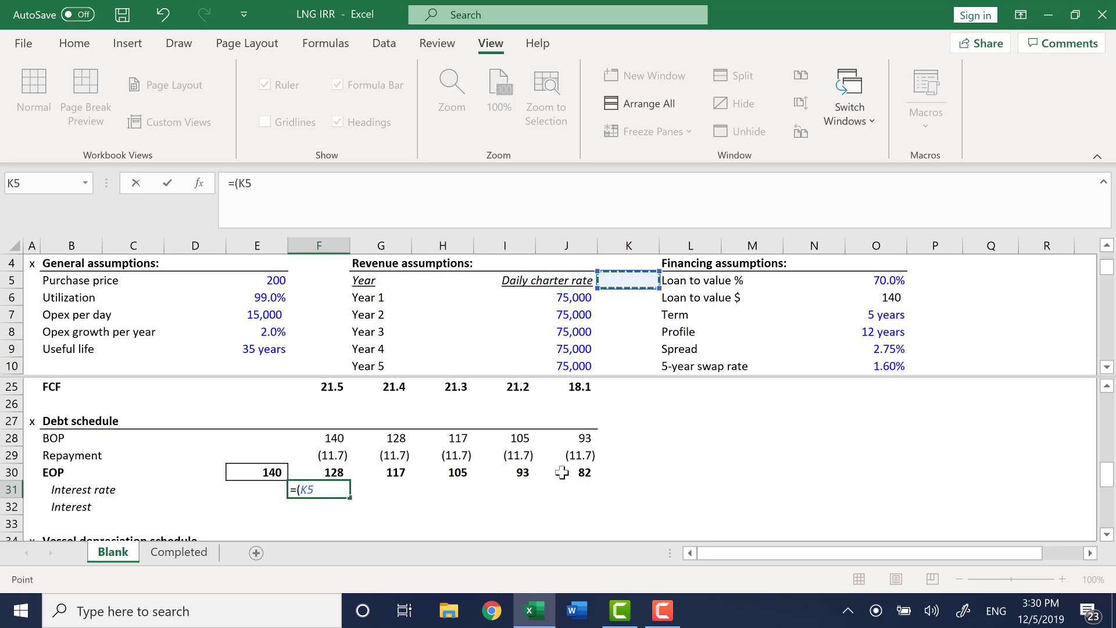
{"action": "key", "text": "Right"}
{"action": "key", "text": "Down"}
{"action": "key", "text": "Down"}
{"action": "key", "text": "Down"}
{"action": "key", "text": "Down"}
{"action": "key", "text": "Down"}
{"action": "key", "text": "Right"}
{"action": "key", "text": "Right"}
{"action": "key", "text": "Right"}
{"action": "key", "text": "Up"}
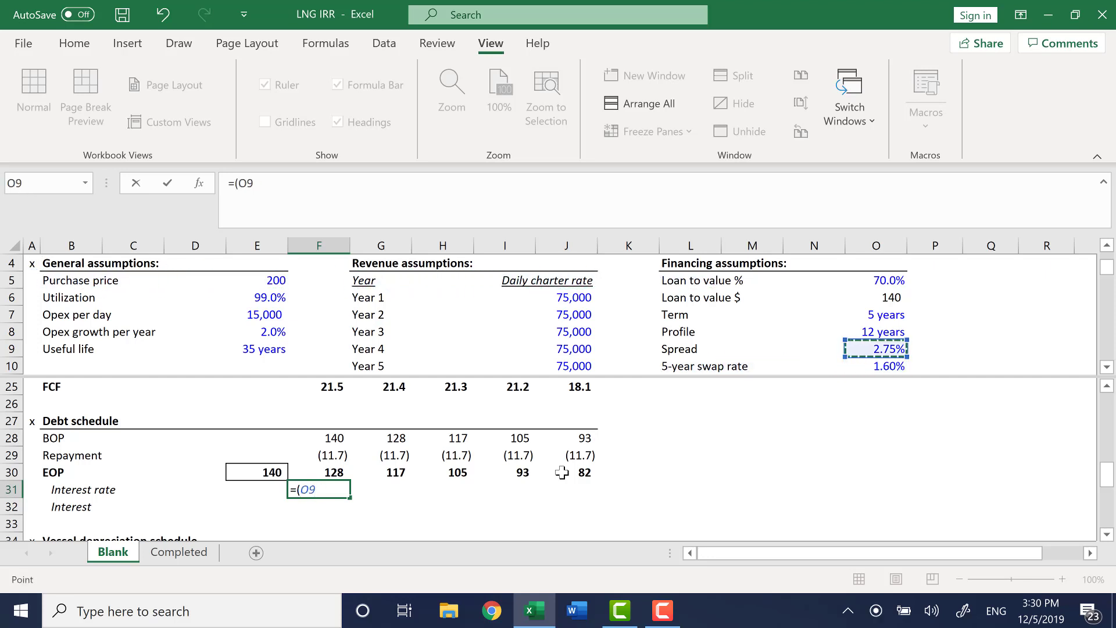
{"action": "type", "text": "+"}
{"action": "key", "text": "ctrl+Home"}
{"action": "key", "text": "Down"}
{"action": "key", "text": "Right"}
{"action": "key", "text": "Right"}
{"action": "key", "text": "Right"}
{"action": "key", "text": "Right"}
{"action": "key", "text": "Right"}
{"action": "key", "text": "Right"}
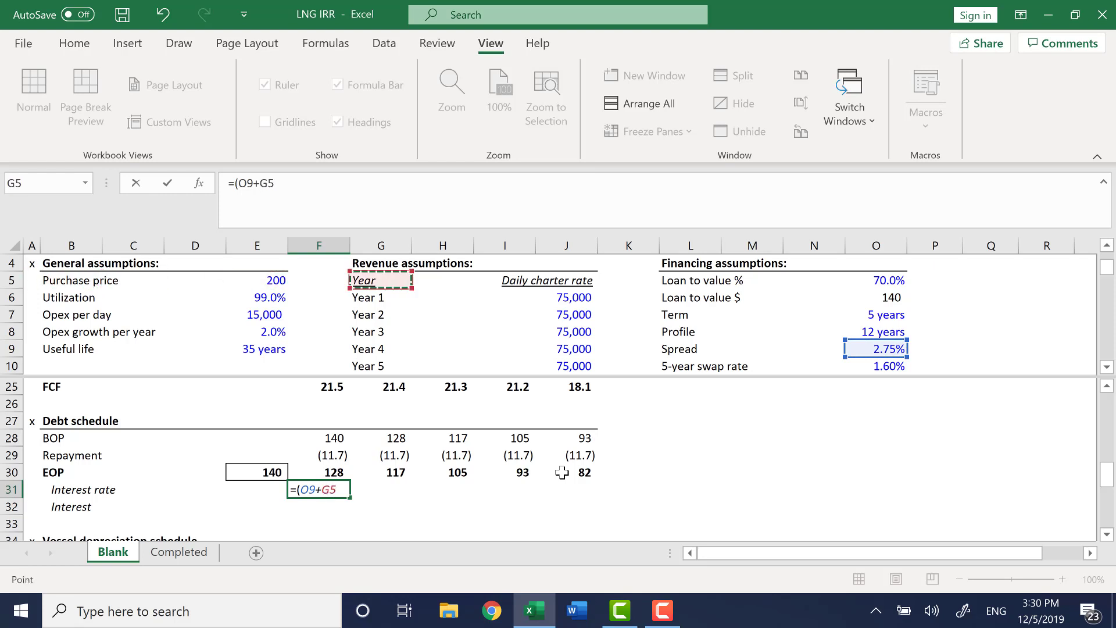
{"action": "key", "text": "Right"}
{"action": "key", "text": "Right"}
{"action": "key", "text": "Right"}
{"action": "key", "text": "Right"}
{"action": "key", "text": "Right"}
{"action": "key", "text": "Down"}
{"action": "key", "text": "Down"}
{"action": "key", "text": "Down"}
{"action": "key", "text": "Down"}
{"action": "key", "text": "Down"}
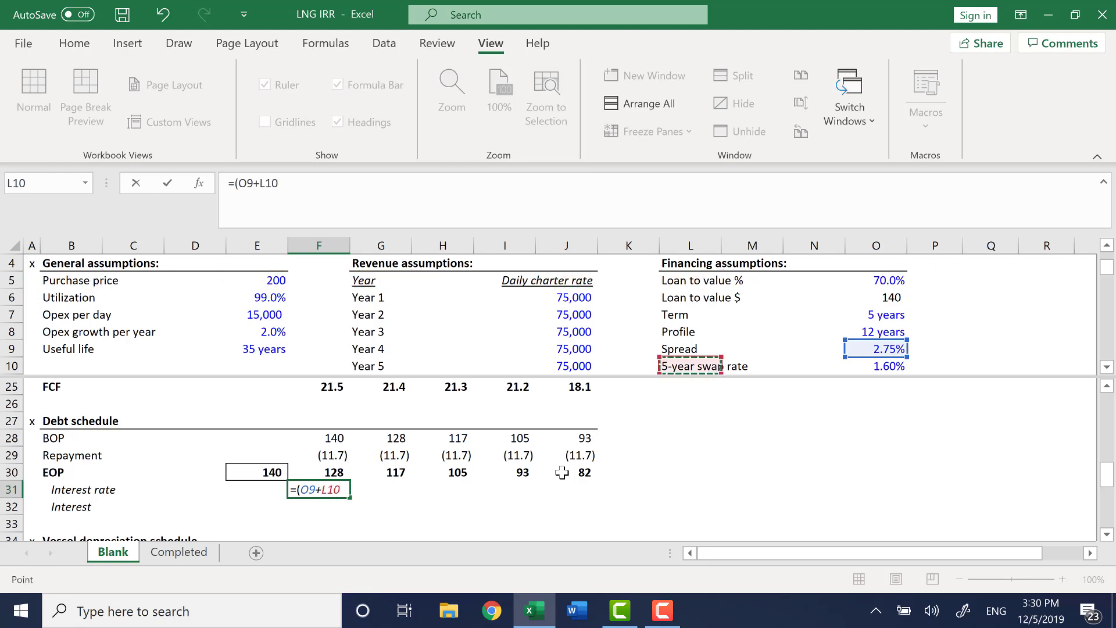
{"action": "key", "text": "Right"}
{"action": "key", "text": "Right"}
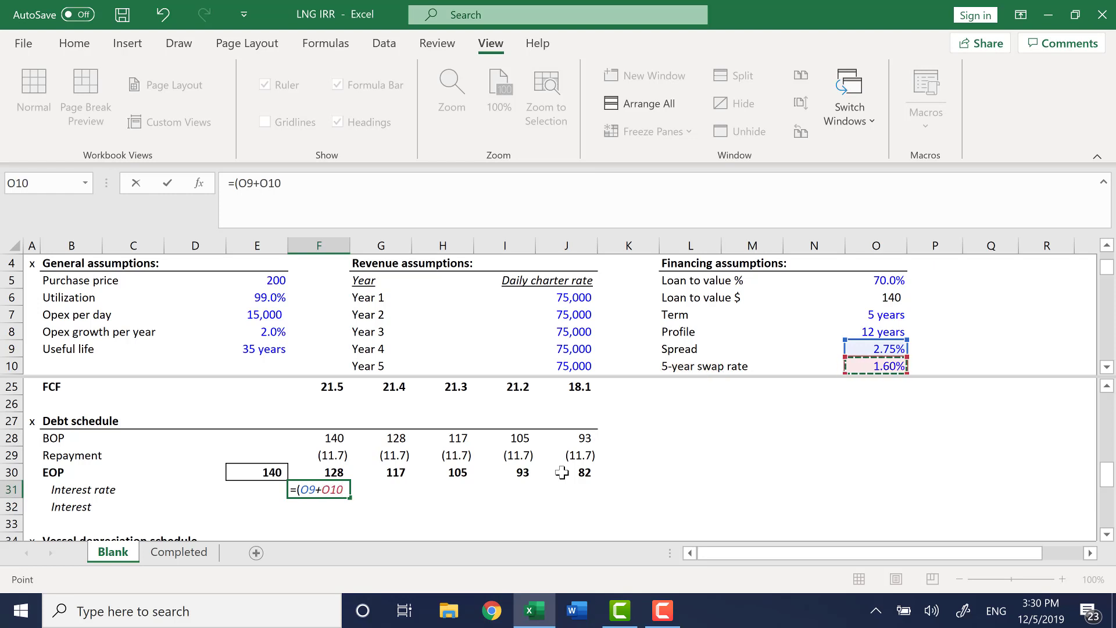
{"action": "type", "text": ")"}
{"action": "key", "text": "ctrl+Return"}
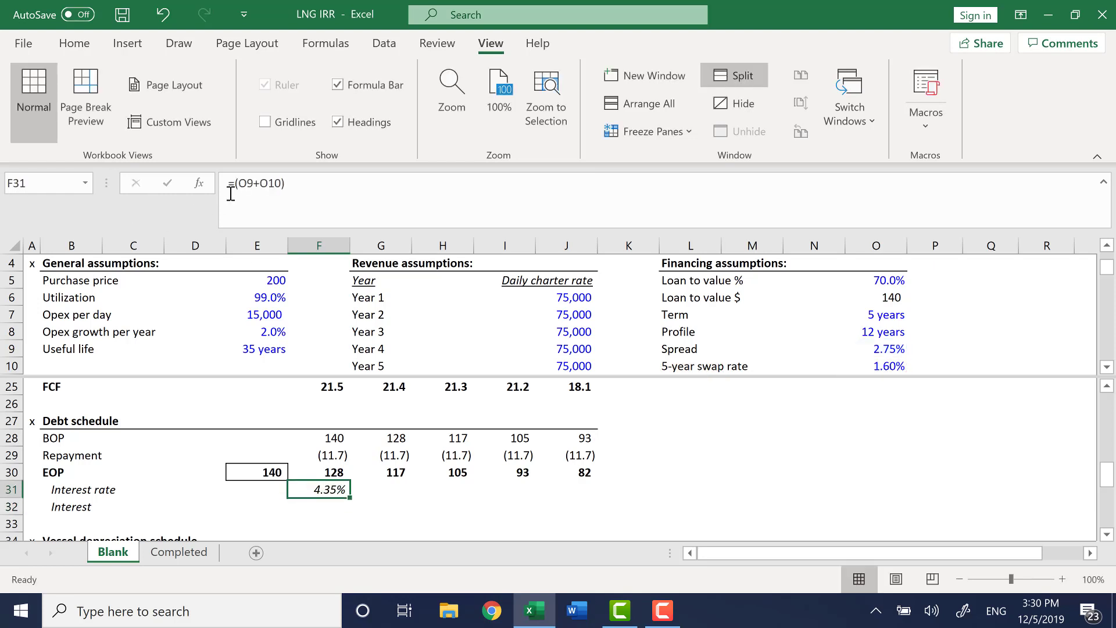
Make both rate references absolute, =($O$9+$O$10), and fill the interest rate across to Year 5.
{"action": "left_click", "coordinate": [249, 184]}
{"action": "key", "text": "F4"}
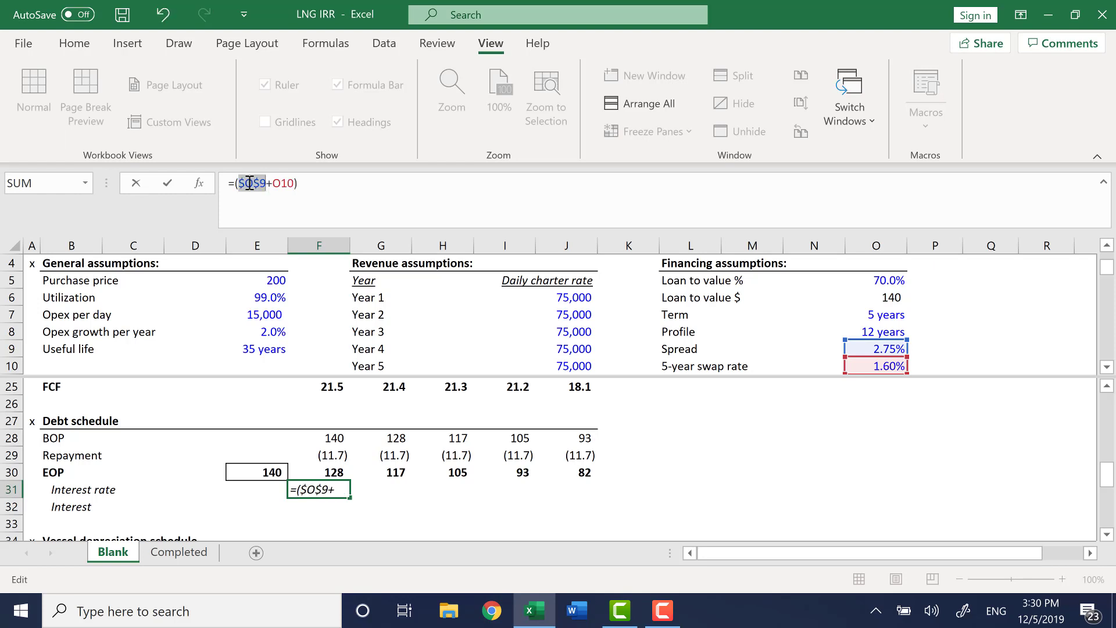
{"action": "left_click", "coordinate": [287, 183]}
{"action": "key", "text": "F4"}
{"action": "key", "text": "ctrl+Return"}
{"action": "key", "text": "shift+Right"}
{"action": "key", "text": "shift+Right"}
{"action": "key", "text": "shift+Right"}
{"action": "key", "text": "shift+Right"}
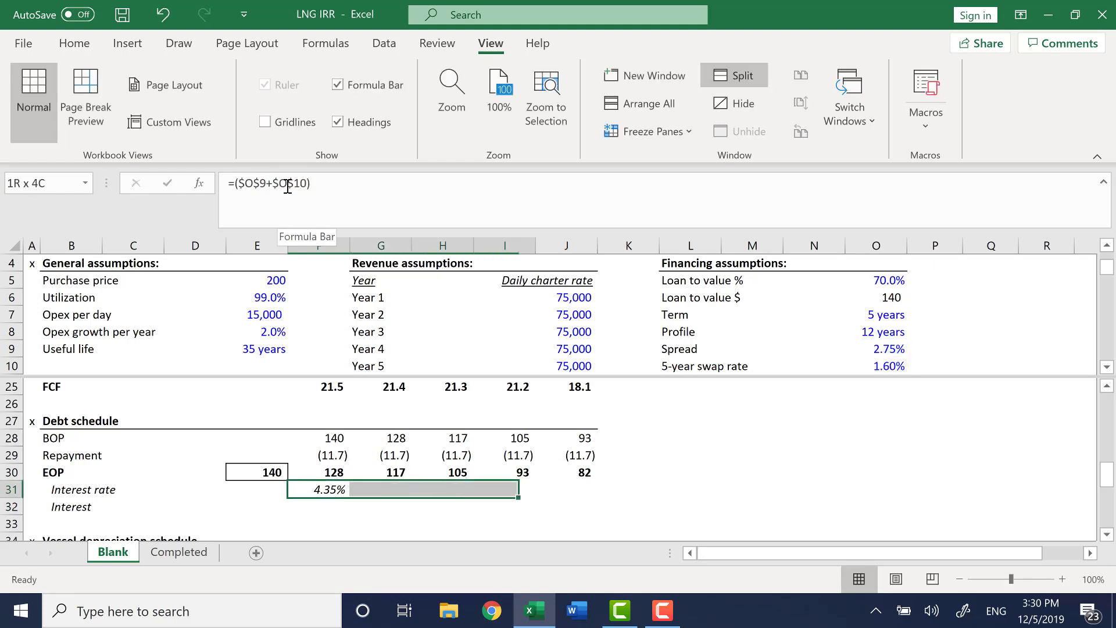
{"action": "key", "text": "ctrl+r"}
{"action": "key", "text": "Down"}
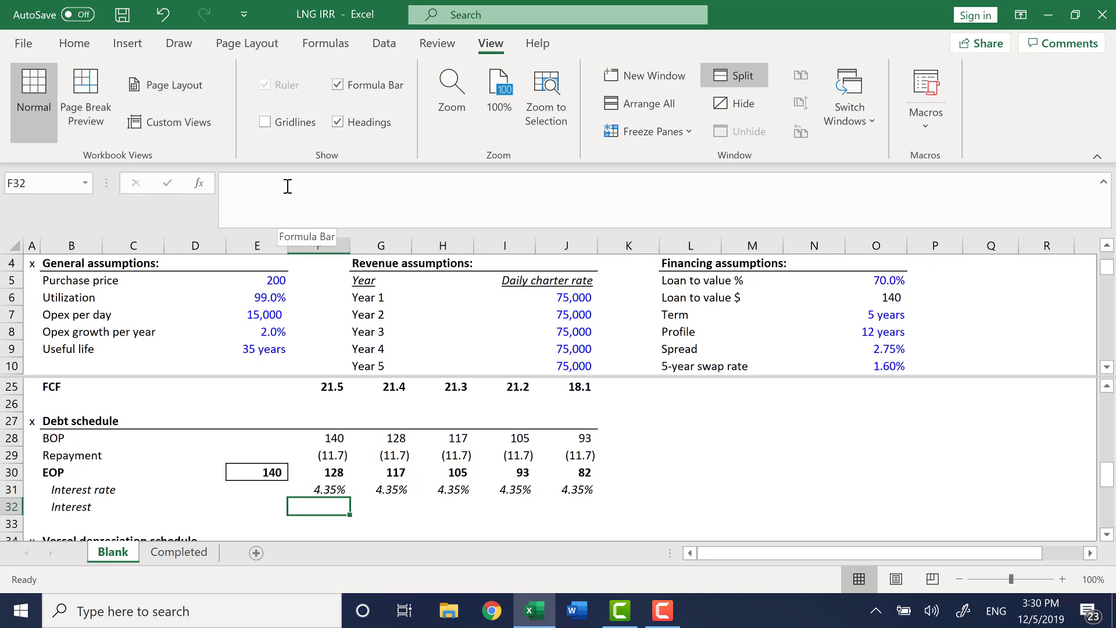
Calculate Year 1 interest in F32 as the rate times average debt, =F31*AVERAGE(E30:F30).
{"action": "type", "text": "="}
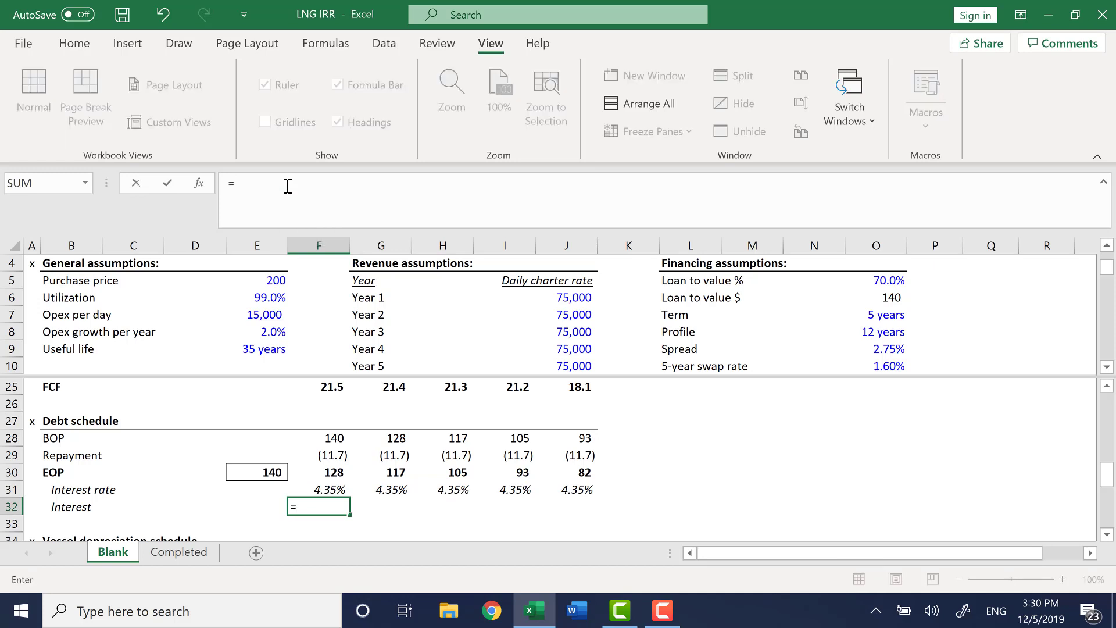
{"action": "key", "text": "Up"}
{"action": "type", "text": "*"}
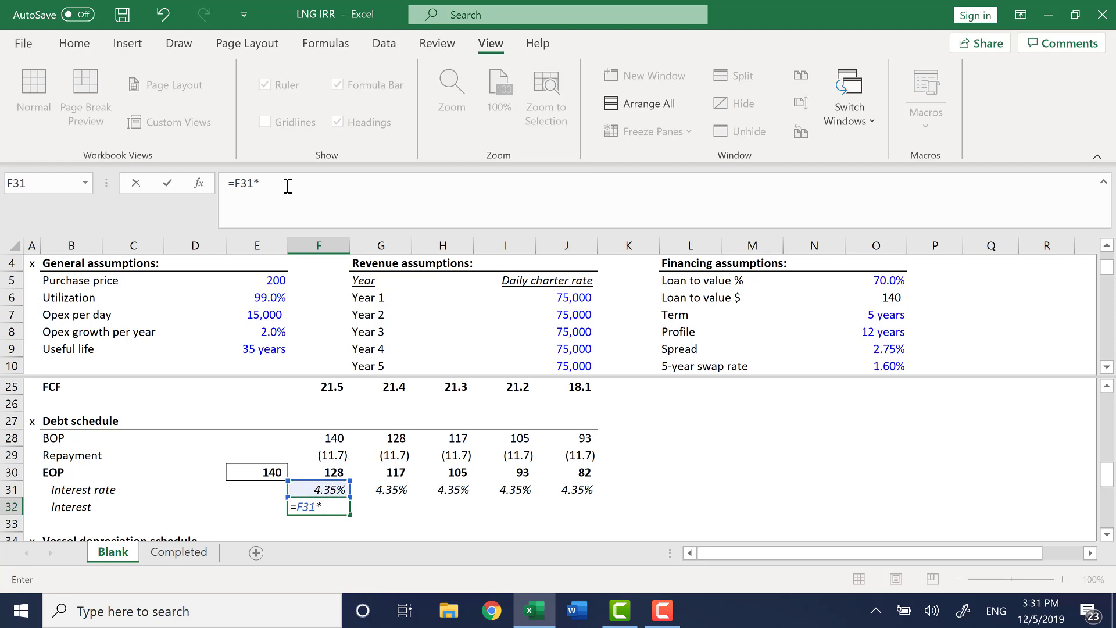
{"action": "type", "text": "aver"}
{"action": "key", "text": "Tab"}
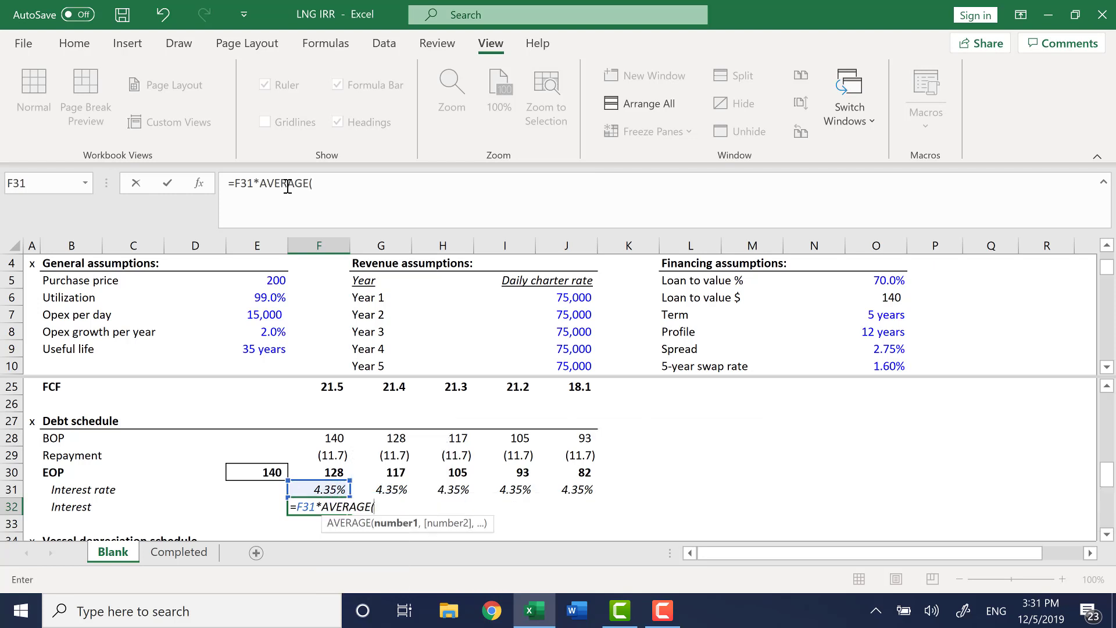
{"action": "key", "text": "Up"}
{"action": "key", "text": "Up"}
{"action": "key", "text": "Left"}
{"action": "key", "text": "shift+Right"}
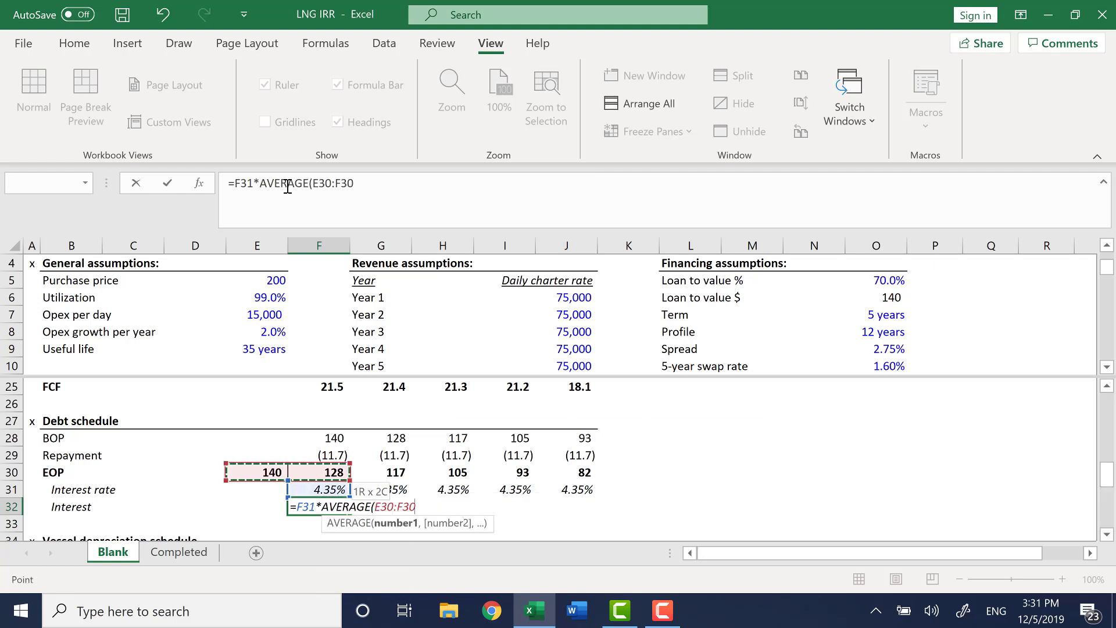
{"action": "type", "text": ")"}
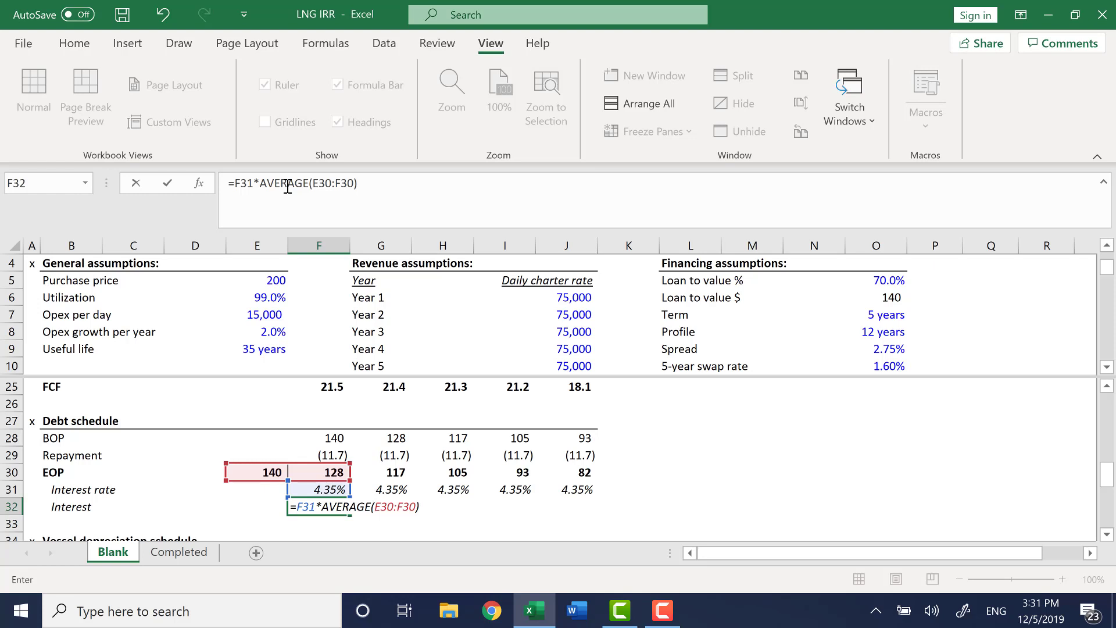
{"action": "key", "text": "Return"}
Fill the interest formula across from Year 1 to Year 5.
{"action": "key", "text": "Up"}
{"action": "key", "text": "shift+Right"}
{"action": "key", "text": "shift+Right"}
{"action": "key", "text": "shift+Right"}
{"action": "key", "text": "shift+Right"}
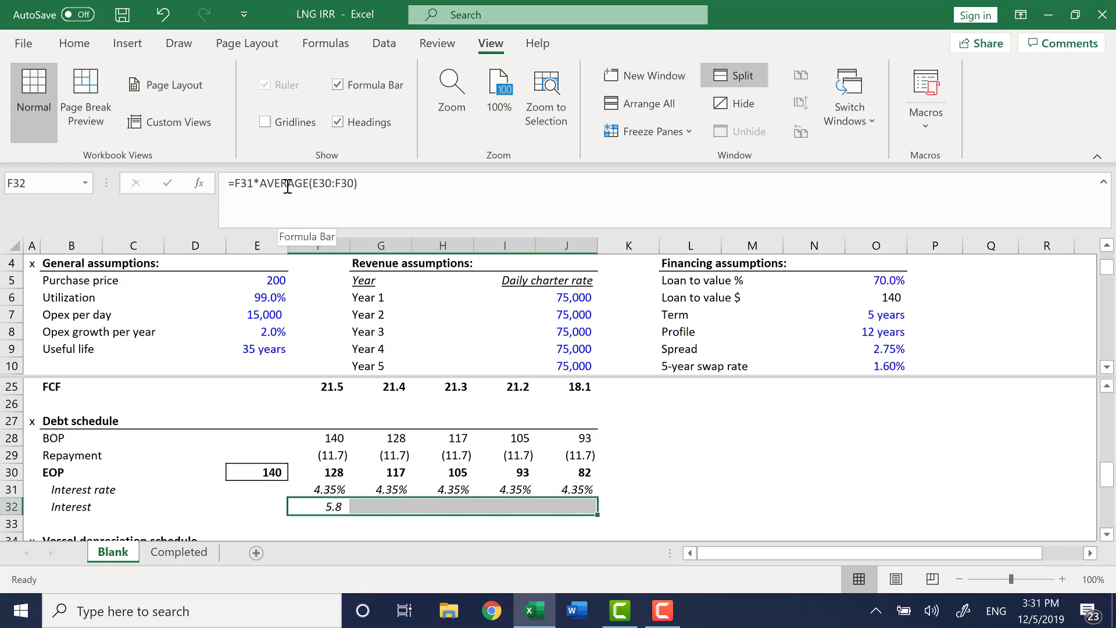
{"action": "key", "text": "ctrl+r"}
Inspect the interest formulas in each year's column to check their cell references.
{"action": "key", "text": "Left"}
{"action": "key", "text": "Right"}
{"action": "key", "text": "Right"}
{"action": "key", "text": "Right"}
{"action": "key", "text": "F2"}
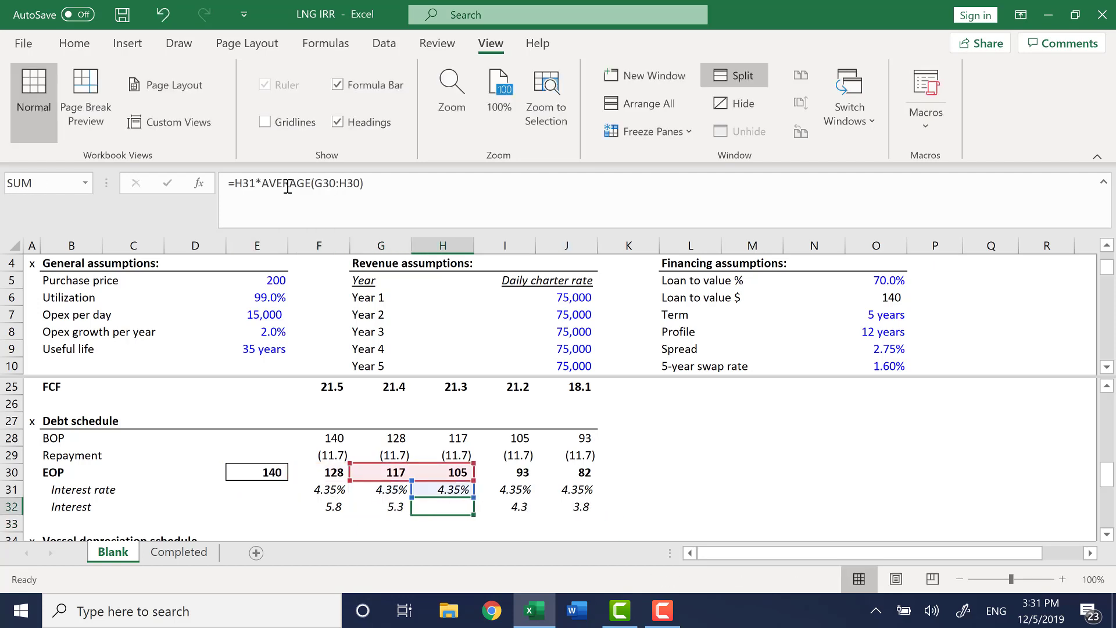
{"action": "key", "text": "Escape"}
{"action": "key", "text": "Right"}
{"action": "key", "text": "Right"}
{"action": "key", "text": "F2"}
{"action": "key", "text": "Escape"}
{"action": "key", "text": "Left"}
{"action": "key", "text": "F2"}
{"action": "key", "text": "Escape"}
{"action": "key", "text": "Left"}
{"action": "key", "text": "F2"}
{"action": "key", "text": "Escape"}
{"action": "key", "text": "Left"}
{"action": "key", "text": "F2"}
{"action": "key", "text": "Escape"}
{"action": "key", "text": "Left"}
{"action": "key", "text": "F2"}
{"action": "key", "text": "Escape"}
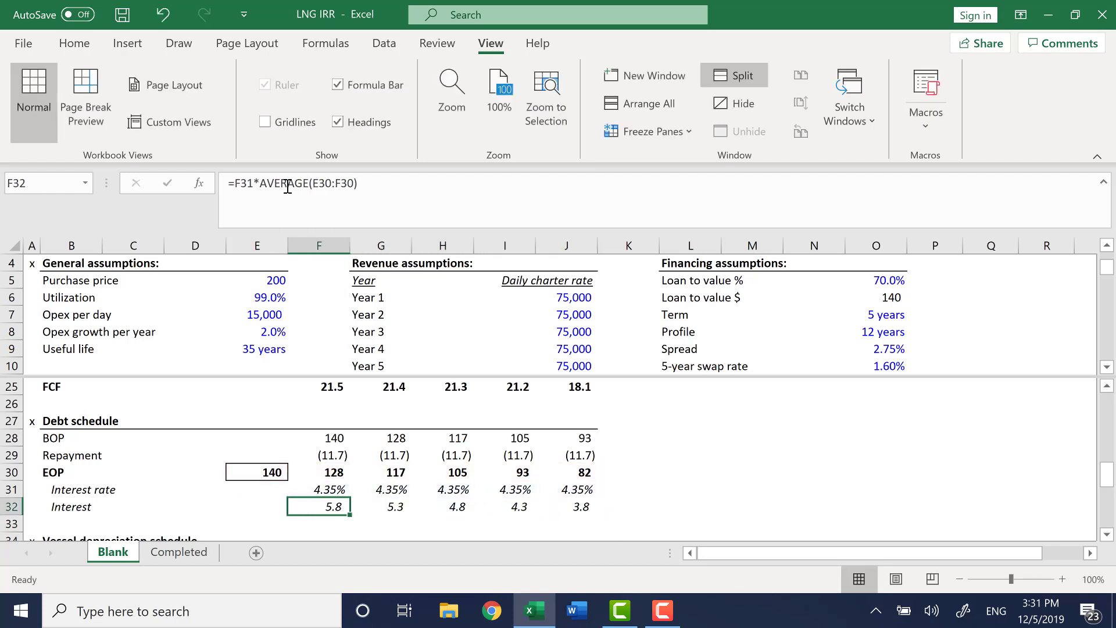
Remove the window split and link the Year 1 vessel purchase price in F35 to the purchase price, =$E$5.
{"action": "key", "text": "Down"}
{"action": "key", "text": "Down"}
{"action": "key", "text": "Down"}
{"action": "key", "text": "Down"}
{"action": "key", "text": "Down"}
{"action": "key", "text": "Down"}
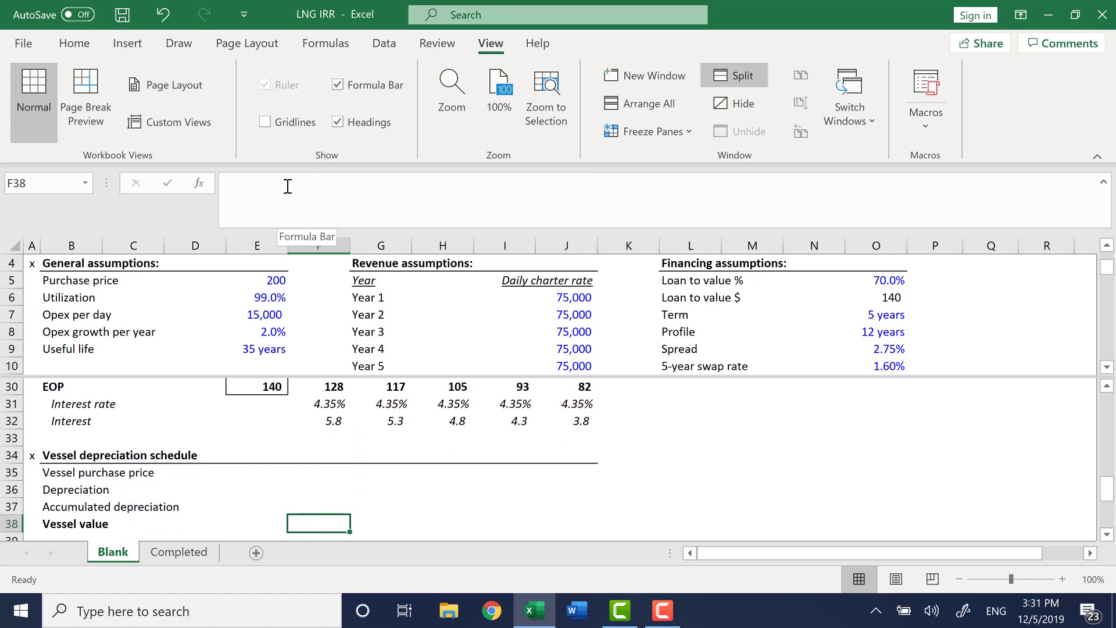
{"action": "key", "text": "alt+w"}
{"action": "key", "text": "s"}
{"action": "key", "text": "Up"}
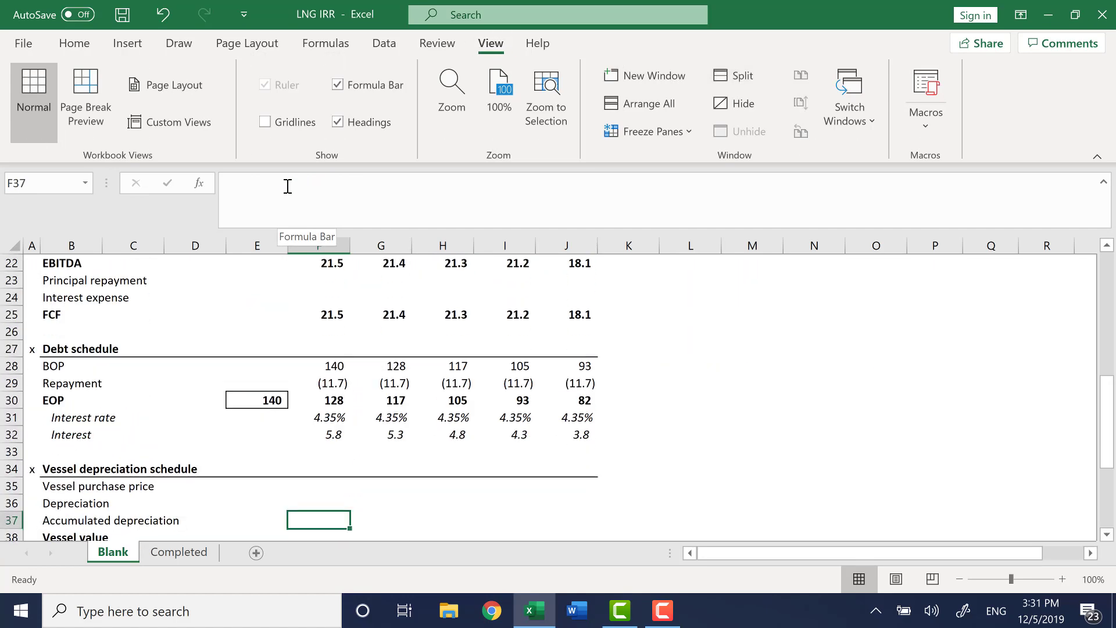
{"action": "key", "text": "Up"}
{"action": "key", "text": "Up"}
{"action": "key", "text": "Down"}
{"action": "key", "text": "Down"}
{"action": "key", "text": "Down"}
{"action": "key", "text": "Up"}
{"action": "key", "text": "Up"}
{"action": "key", "text": "Up"}
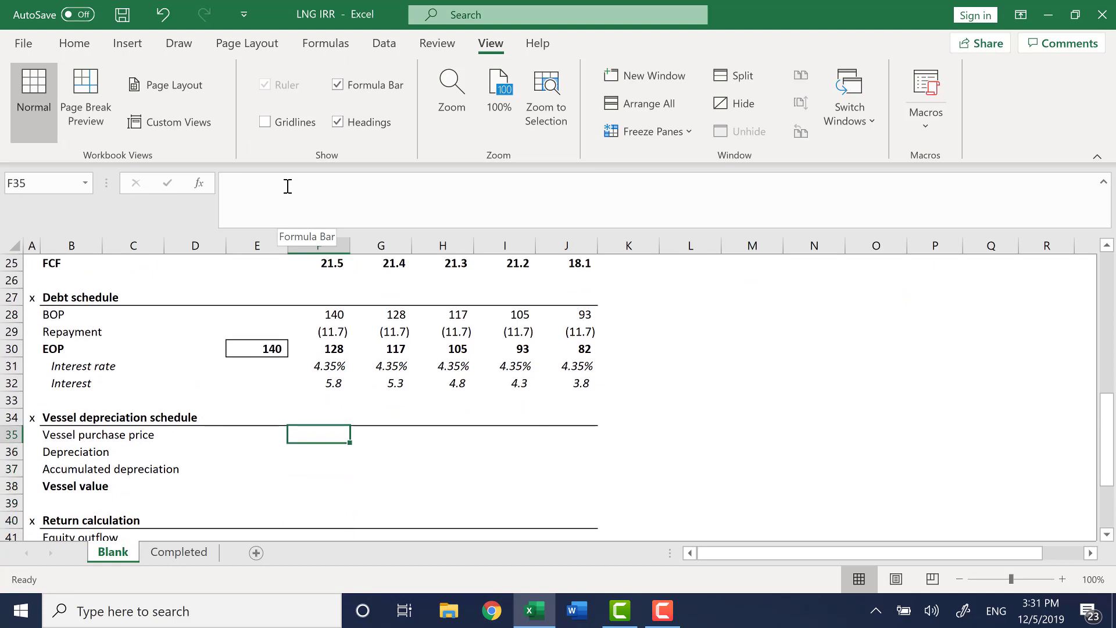
{"action": "type", "text": "="}
{"action": "key", "text": "Home"}
{"action": "key", "text": "Up"}
{"action": "key", "text": "ctrl+Up"}
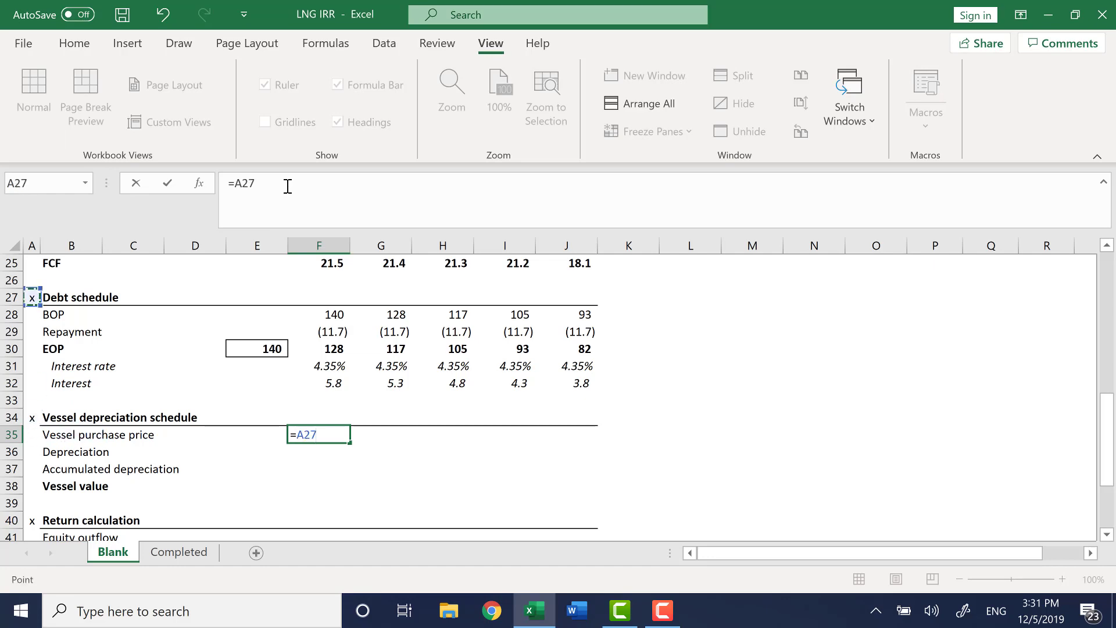
{"action": "key", "text": "ctrl+Up"}
{"action": "key", "text": "ctrl+Up"}
{"action": "key", "text": "ctrl+Up"}
{"action": "key", "text": "Down"}
{"action": "key", "text": "Right"}
{"action": "key", "text": "Down"}
{"action": "key", "text": "Down"}
{"action": "key", "text": "Down"}
{"action": "key", "text": "ctrl+Right"}
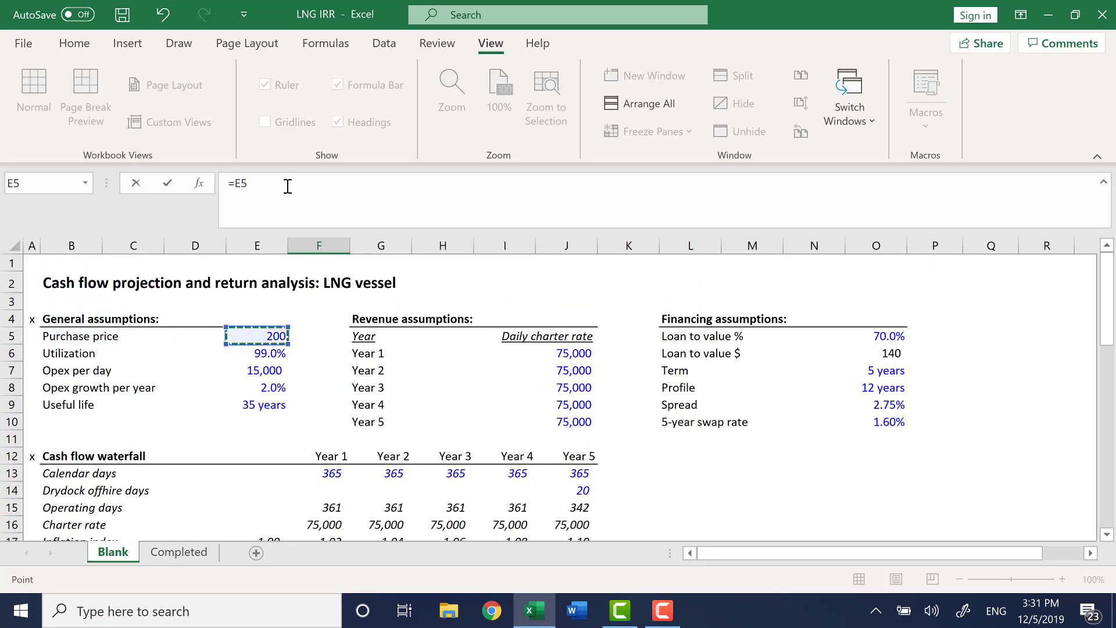
{"action": "key", "text": "F4"}
{"action": "key", "text": "Return"}
Fill the vessel purchase price across from Year 1 to Year 5.
{"action": "key", "text": "Up"}
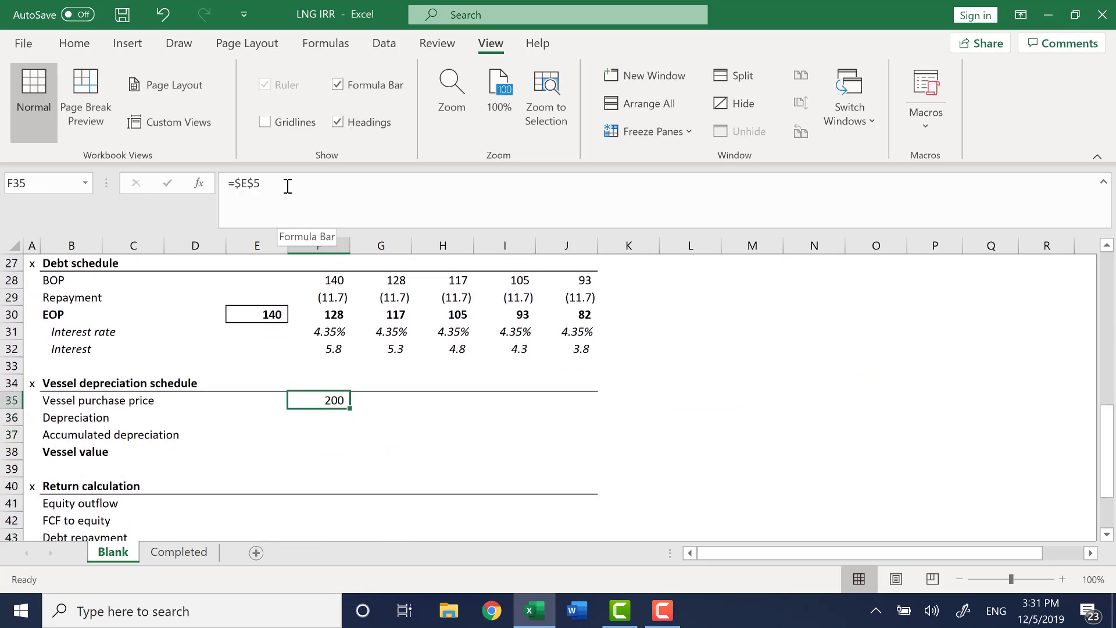
{"action": "key", "text": "shift+Right"}
{"action": "key", "text": "shift+Right"}
{"action": "key", "text": "shift+Right"}
{"action": "key", "text": "shift+Right"}
{"action": "key", "text": "ctrl+r"}
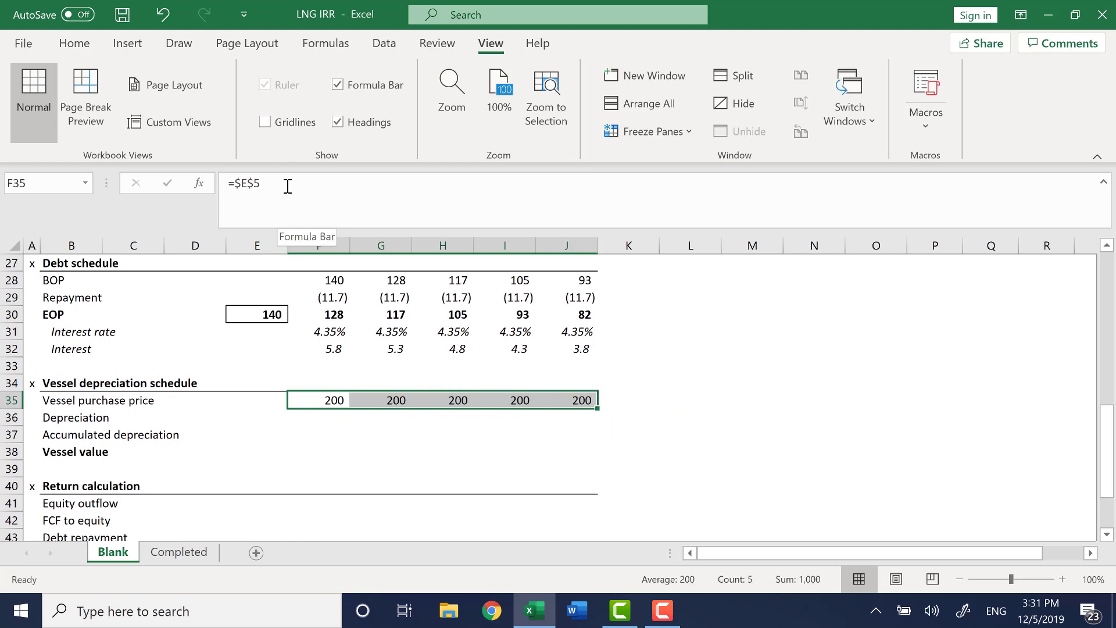
{"action": "key", "text": "Down"}
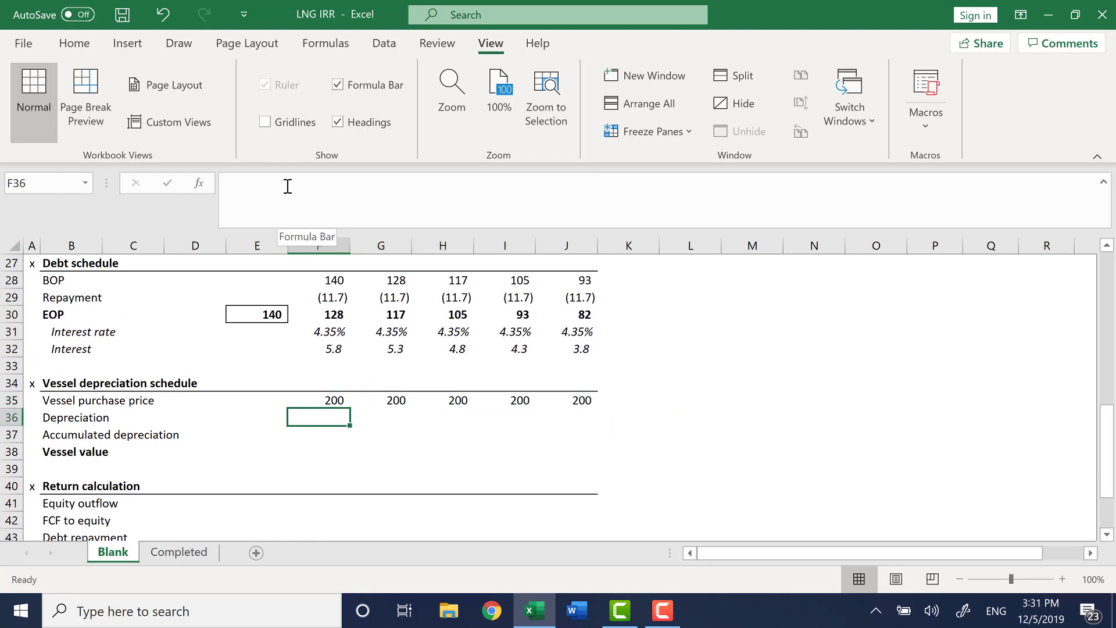
Calculate Year 1 depreciation in F36 as purchase price over useful life, =$E$5/$E$9.
{"action": "type", "text": "="}
{"action": "key", "text": "ctrl+Left"}
{"action": "key", "text": "ctrl+Left"}
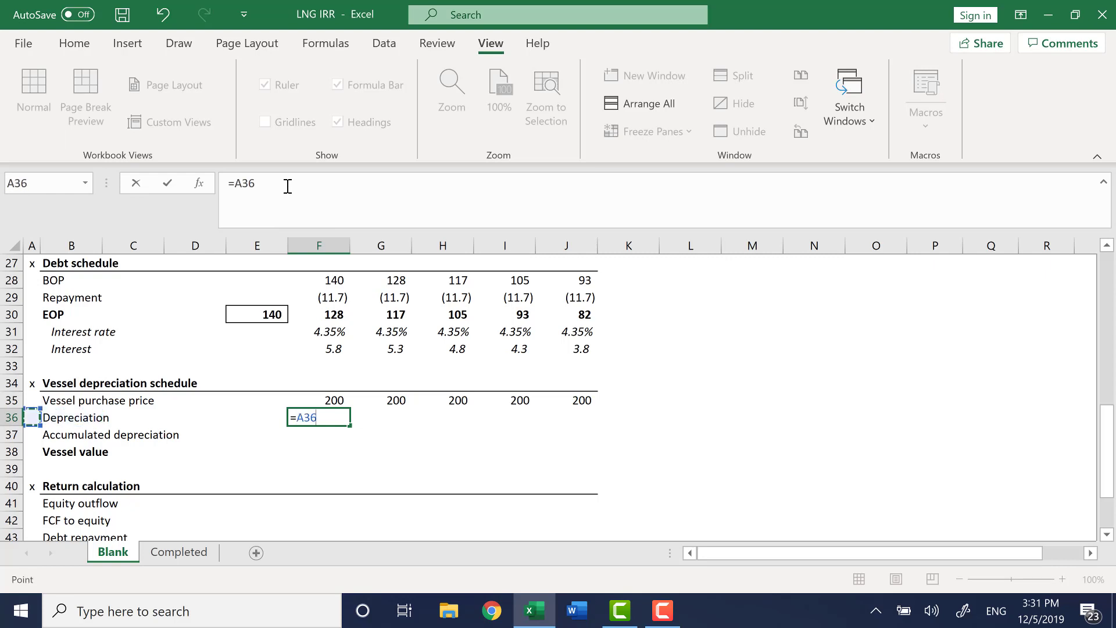
{"action": "key", "text": "Up"}
{"action": "key", "text": "Up"}
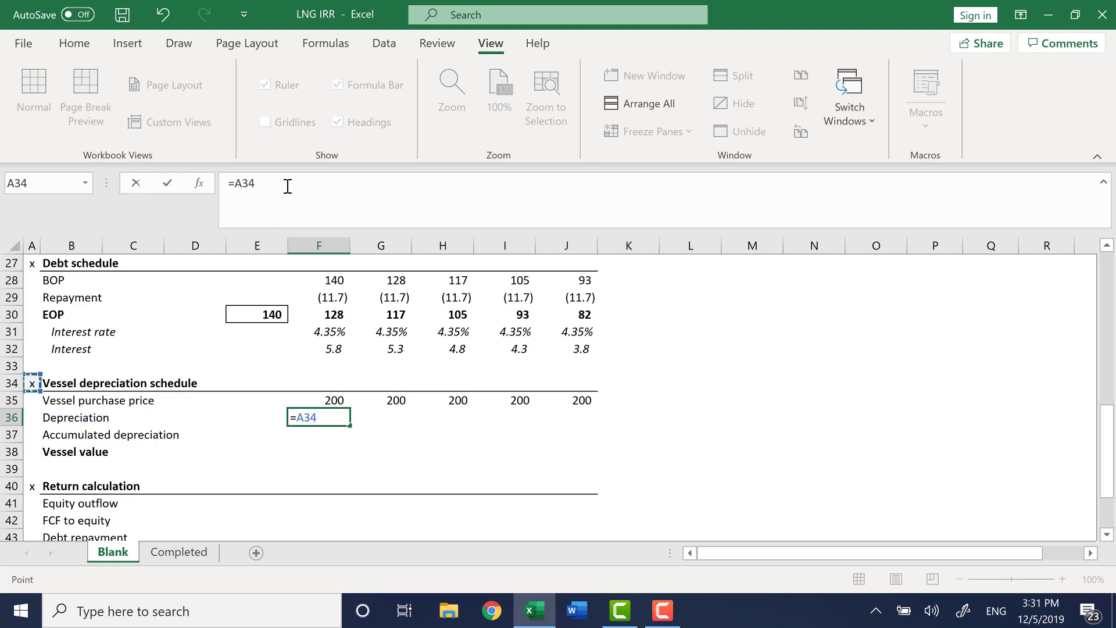
{"action": "key", "text": "ctrl+Up"}
{"action": "key", "text": "ctrl+Up"}
{"action": "key", "text": "ctrl+Up"}
{"action": "key", "text": "ctrl+Up"}
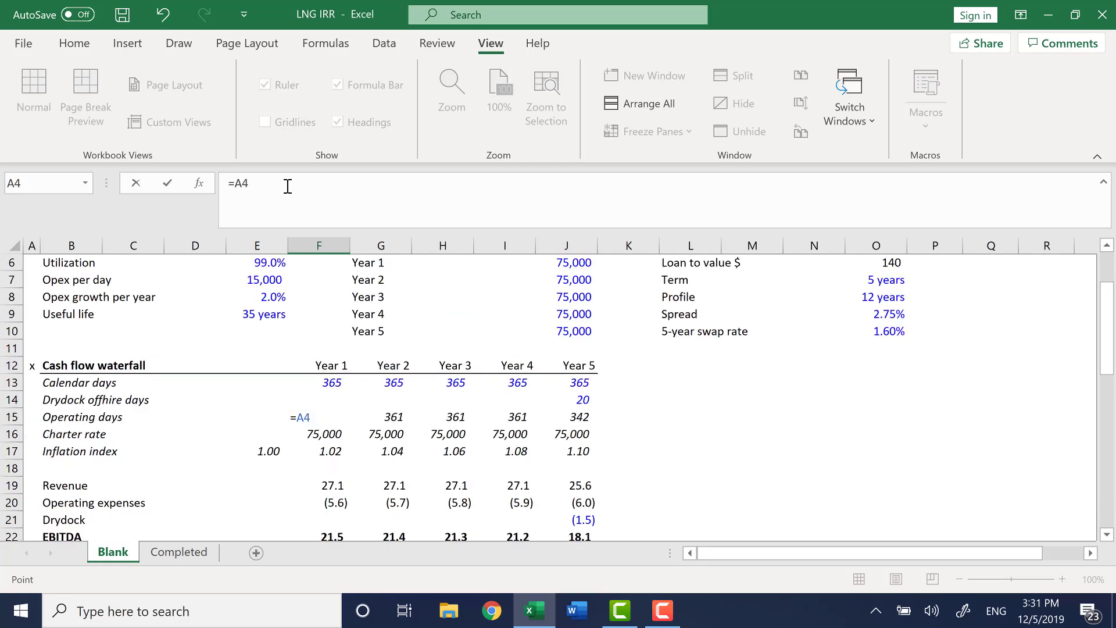
{"action": "key", "text": "Down"}
{"action": "key", "text": "Right"}
{"action": "key", "text": "Down"}
{"action": "key", "text": "Down"}
{"action": "key", "text": "Down"}
{"action": "key", "text": "Right"}
{"action": "key", "text": "Right"}
{"action": "key", "text": "Right"}
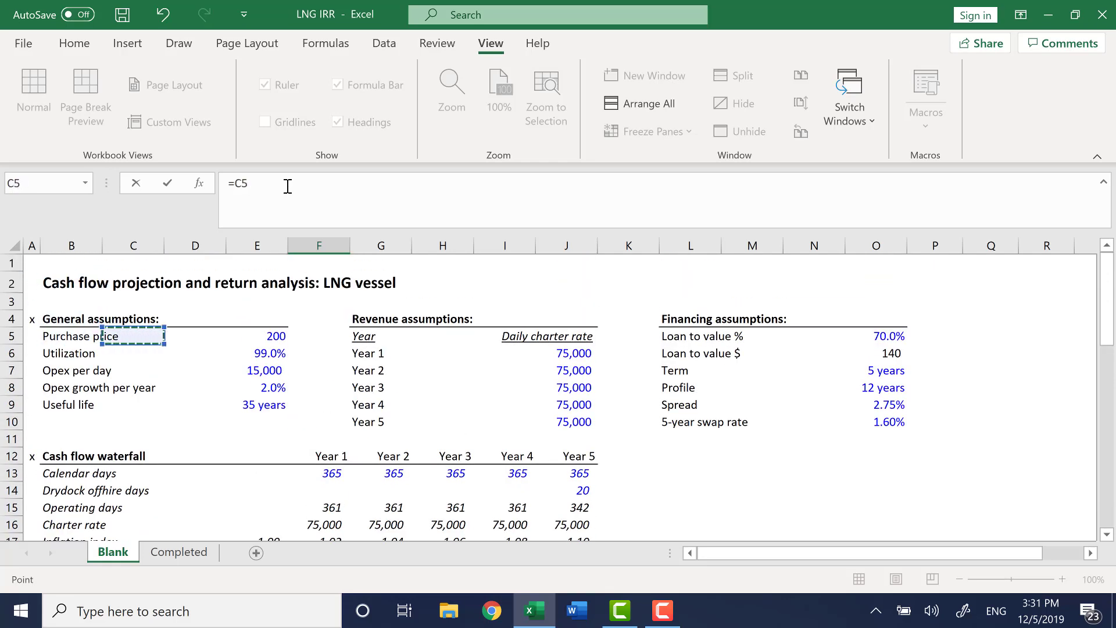
{"action": "key", "text": "F4"}
{"action": "type", "text": "/"}
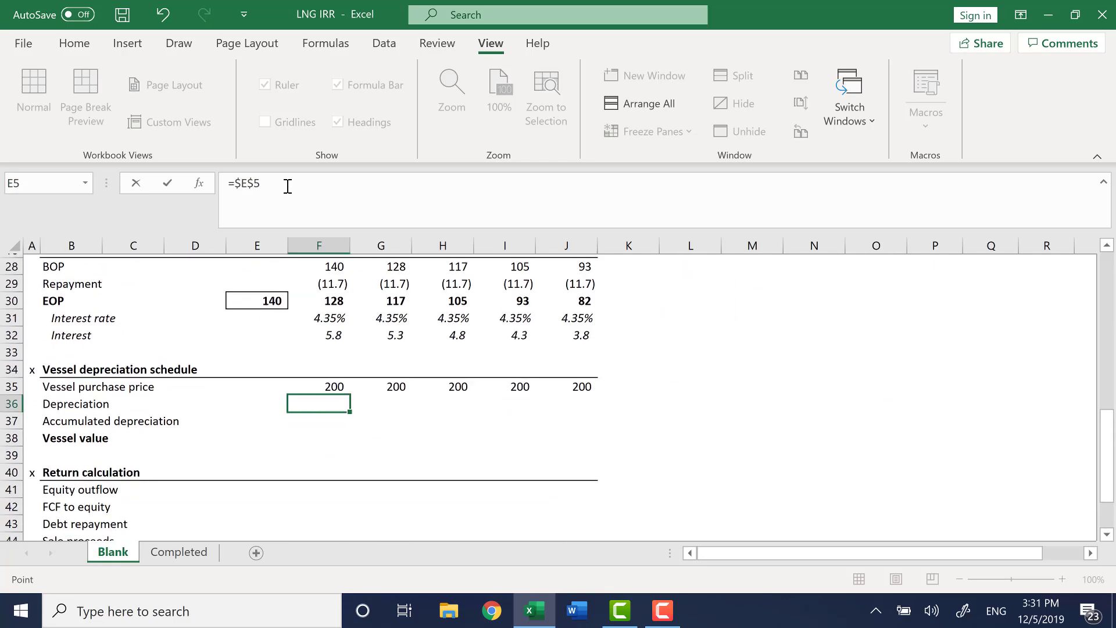
{"action": "key", "text": "ctrl+Up"}
{"action": "key", "text": "ctrl+Up"}
{"action": "key", "text": "ctrl+Up"}
{"action": "key", "text": "ctrl+Up"}
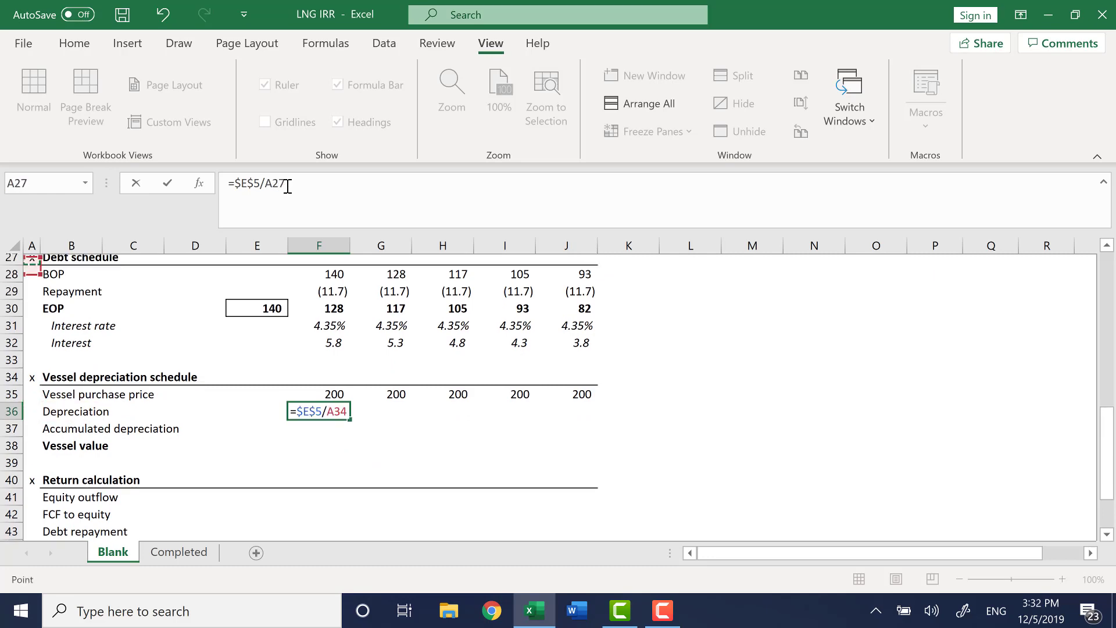
{"action": "key", "text": "Down"}
{"action": "key", "text": "Right"}
{"action": "key", "text": "Down"}
{"action": "key", "text": "Down"}
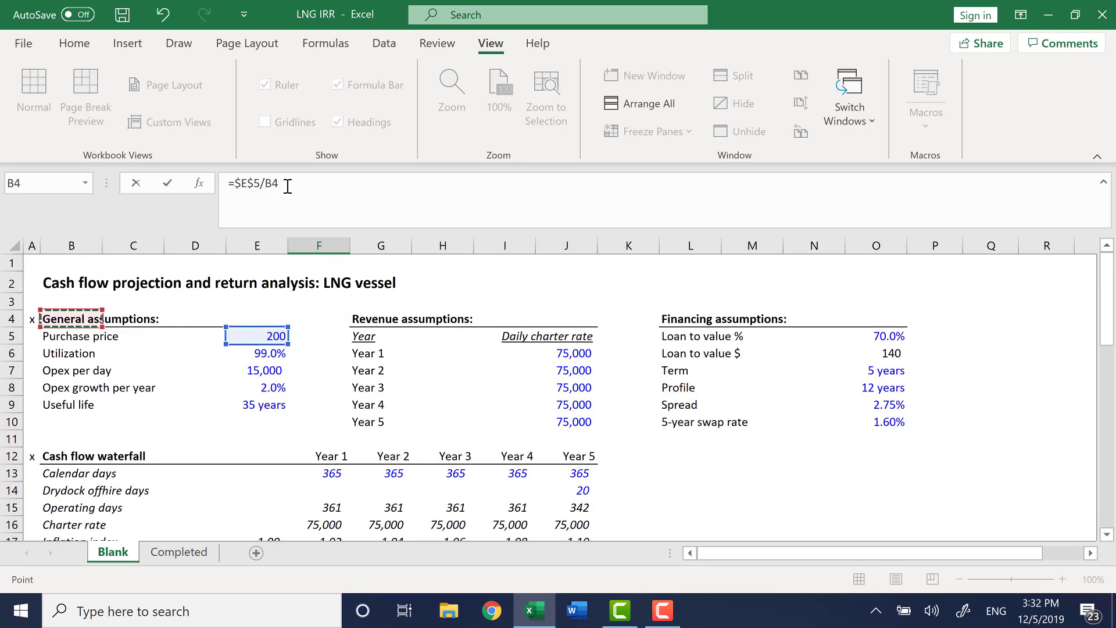
{"action": "key", "text": "ctrl+Down"}
{"action": "key", "text": "ctrl+Right"}
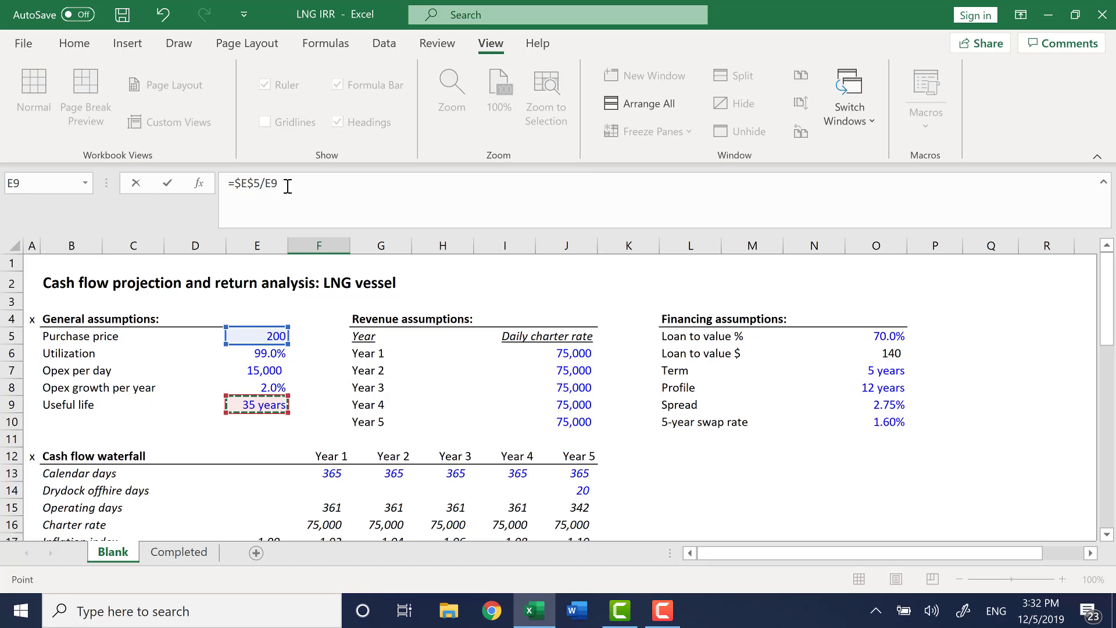
{"action": "key", "text": "F4"}
{"action": "key", "text": "Return"}
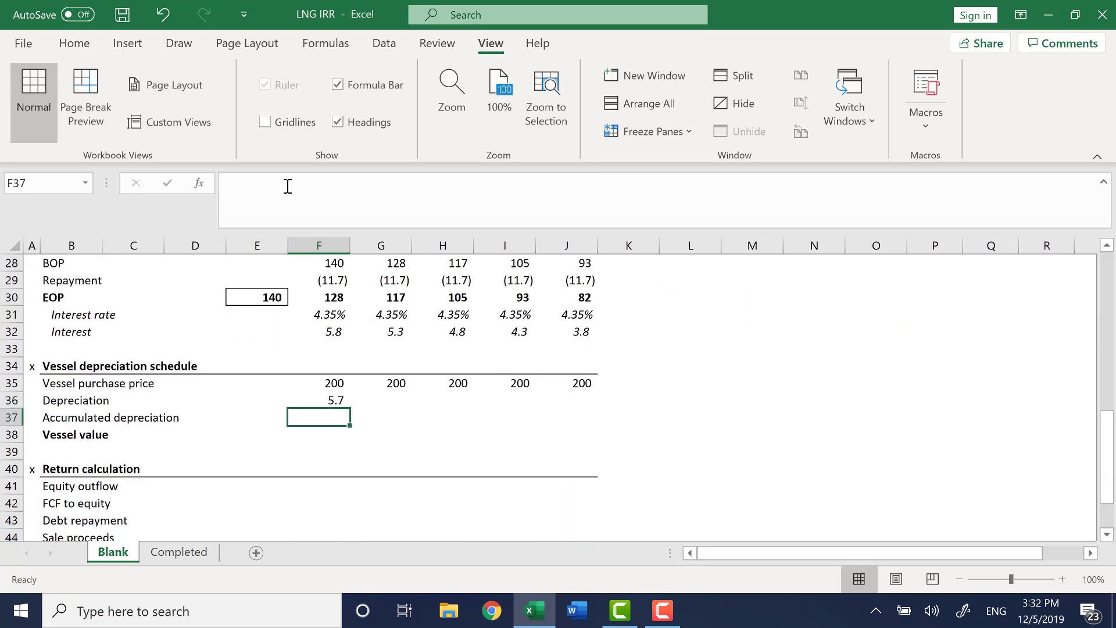
Fill the Year 1 depreciation formula across to Year 5.
{"action": "key", "text": "Up"}
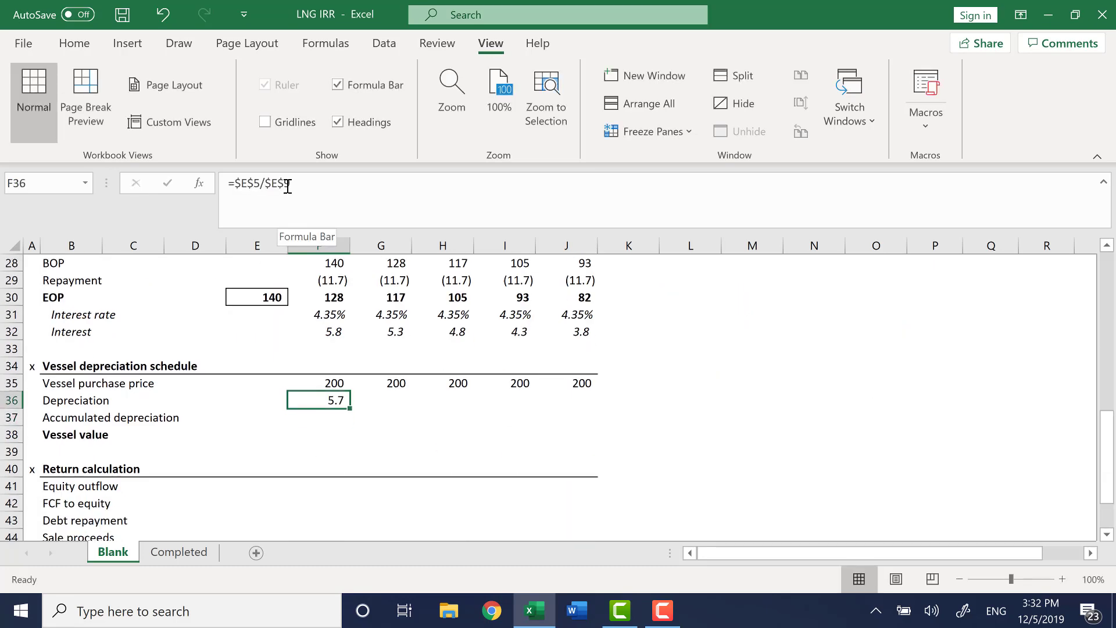
{"action": "key", "text": "shift+Right"}
{"action": "key", "text": "shift+Right"}
{"action": "key", "text": "shift+Right"}
{"action": "key", "text": "shift+Right"}
{"action": "key", "text": "ctrl+r"}
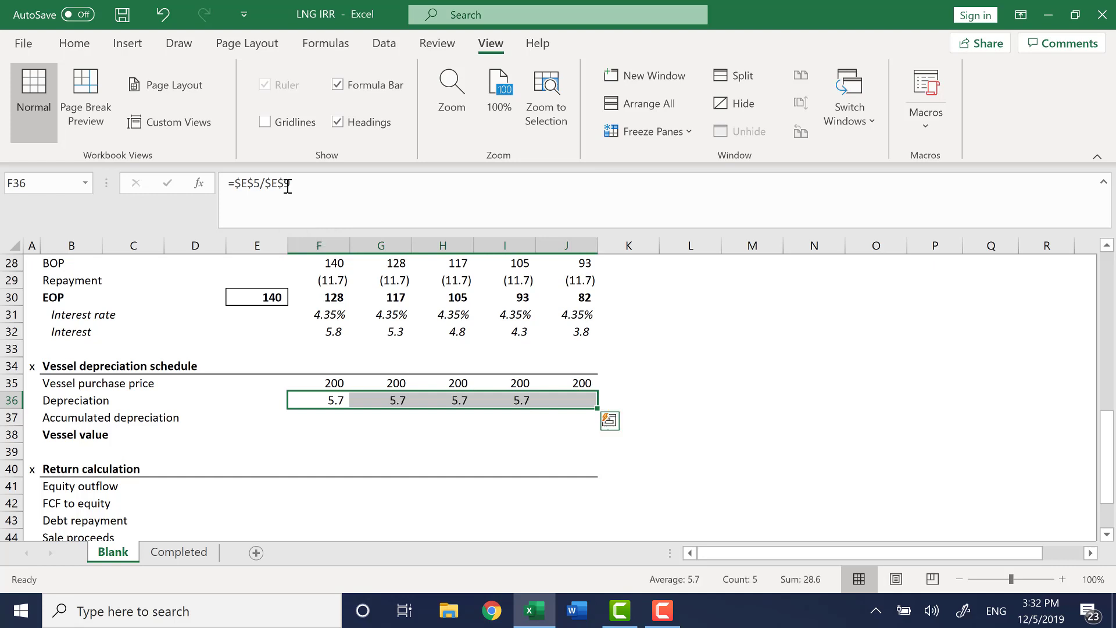
Calculate Year 1 accumulated depreciation in F37 as prior balance plus depreciation, =E37+F36.
{"action": "key", "text": "Down"}
{"action": "type", "text": "="}
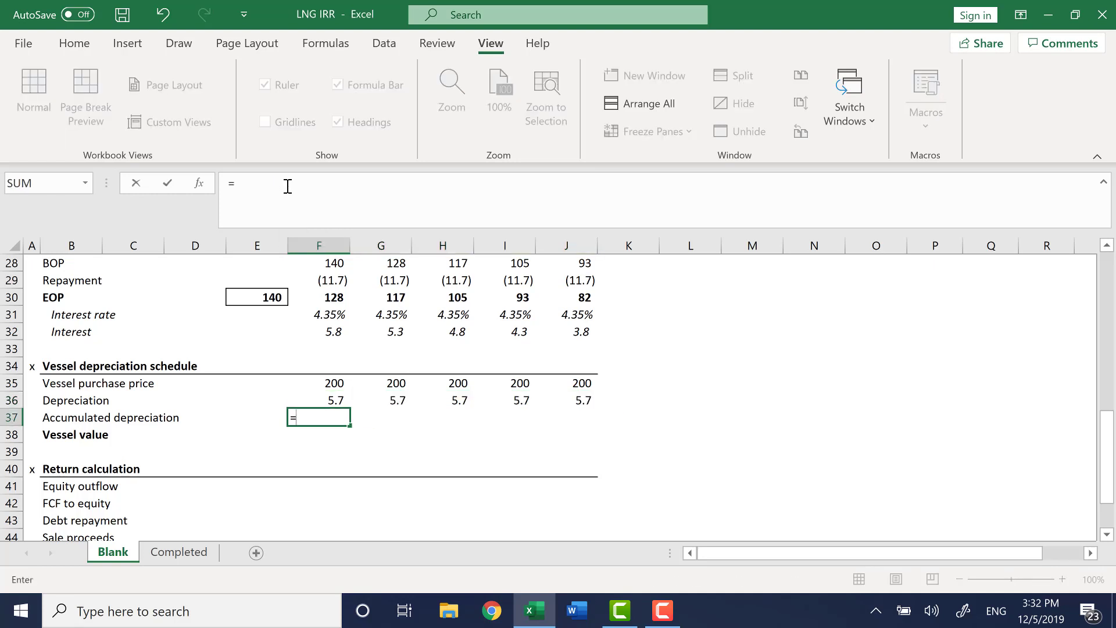
{"action": "key", "text": "Left"}
{"action": "type", "text": "+"}
{"action": "key", "text": "Up"}
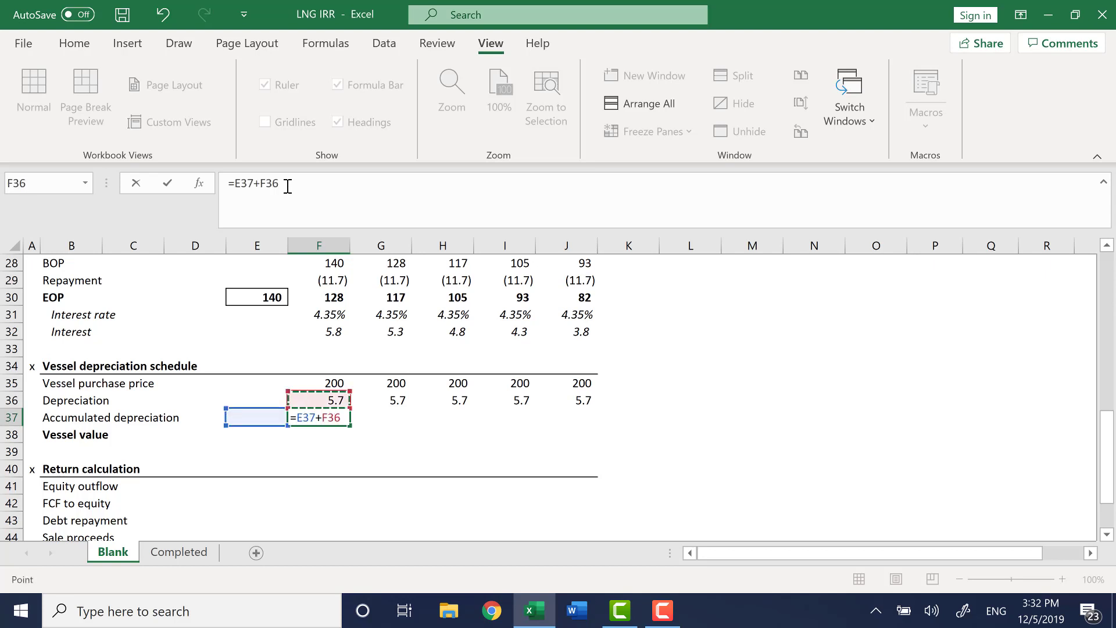
{"action": "key", "text": "Return"}
Fill the accumulated depreciation formula across Years 1 to 5 and check the copied references.
{"action": "key", "text": "Up"}
{"action": "key", "text": "shift+Right"}
{"action": "key", "text": "shift+Right"}
{"action": "key", "text": "shift+Right"}
{"action": "key", "text": "shift+Right"}
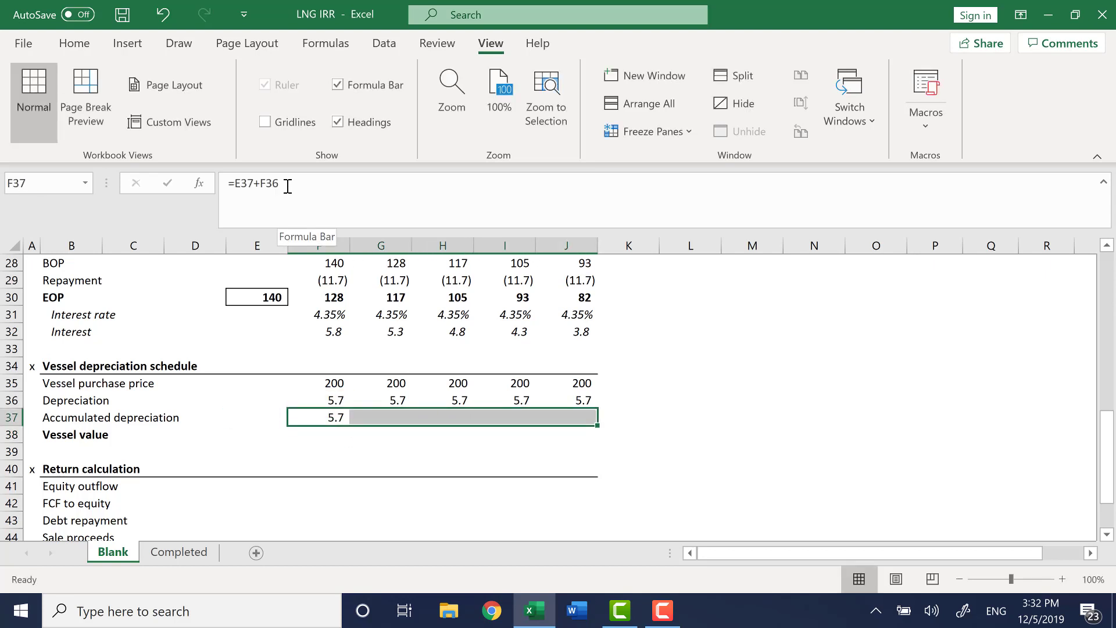
{"action": "key", "text": "ctrl+r"}
{"action": "key", "text": "Right"}
{"action": "key", "text": "Right"}
{"action": "key", "text": "Right"}
{"action": "key", "text": "Right"}
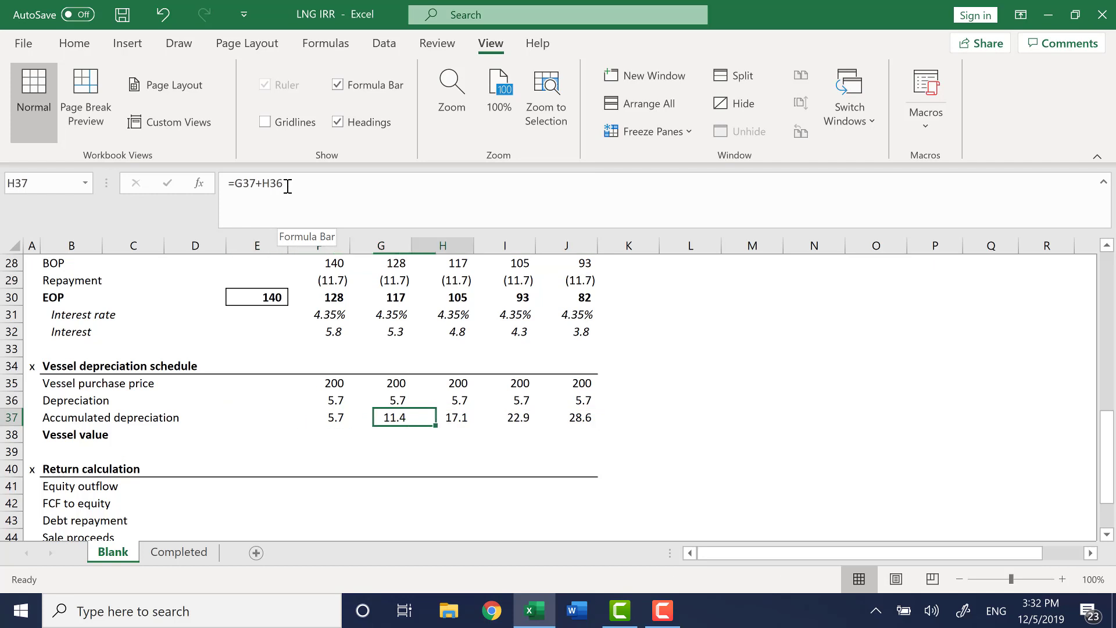
Calculate Year 1 vessel value in F38 as purchase price minus accumulated depreciation, =F35-F37.
{"action": "key", "text": "Left"}
{"action": "key", "text": "Left"}
{"action": "key", "text": "Left"}
{"action": "key", "text": "Left"}
{"action": "key", "text": "Down"}
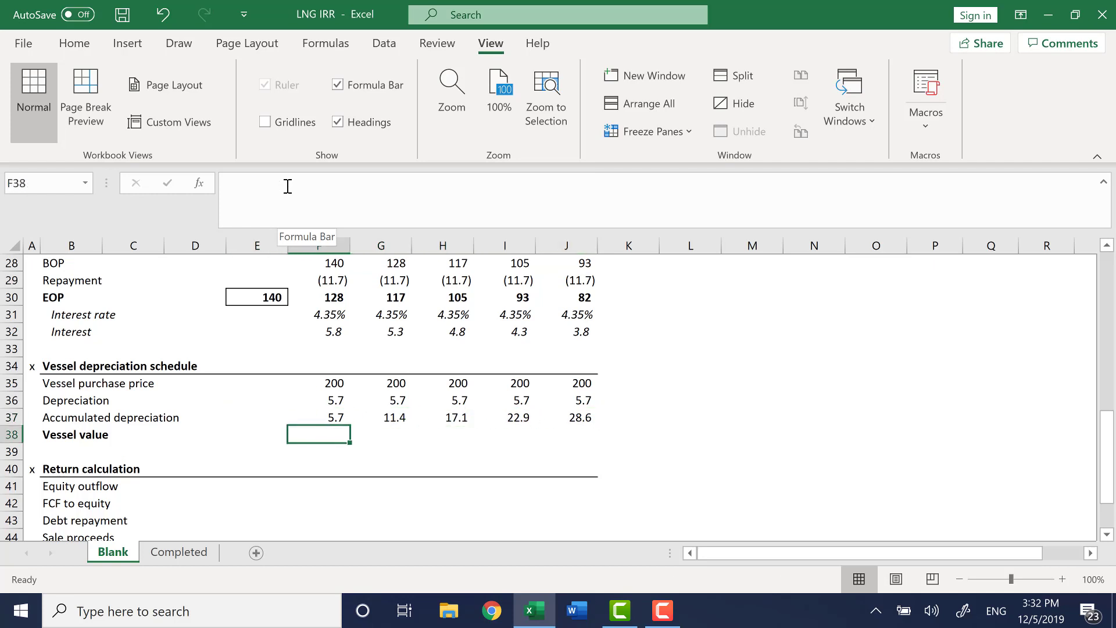
{"action": "type", "text": "="}
{"action": "key", "text": "Up"}
{"action": "key", "text": "Up"}
{"action": "key", "text": "Up"}
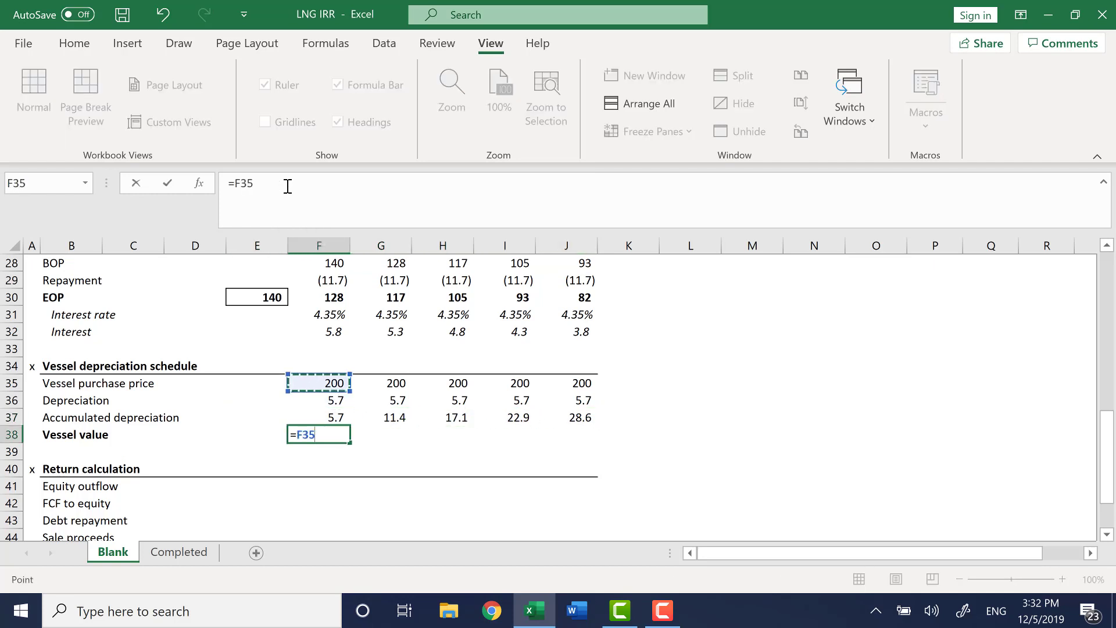
{"action": "type", "text": "-"}
Fill the vessel value formula across Years 1 to 5 and check the copied formulas.
{"action": "key", "text": "Up"}
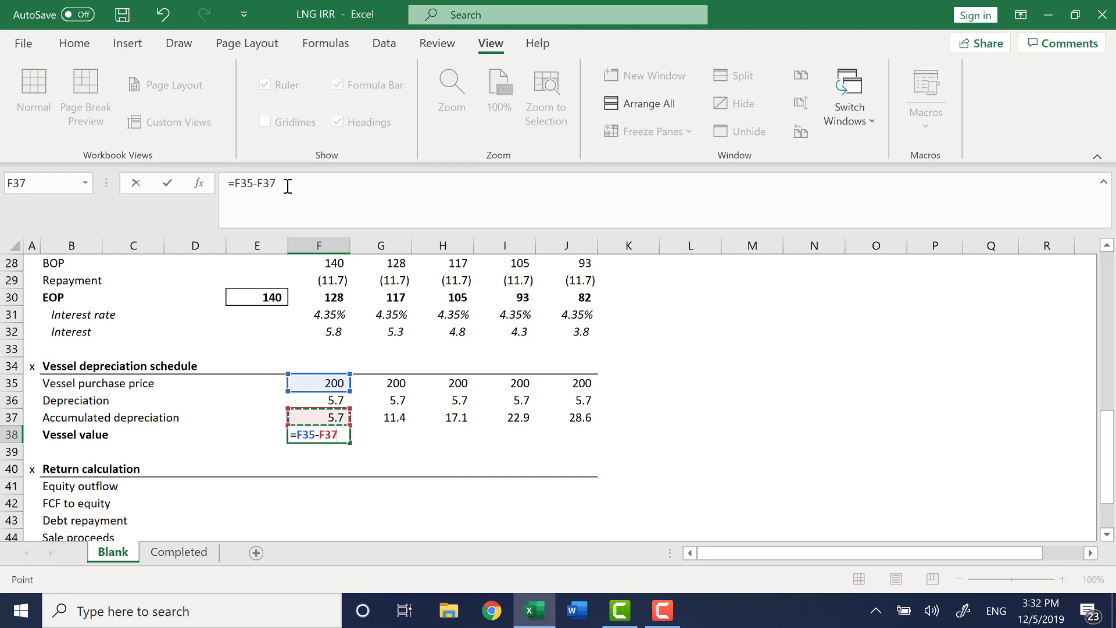
{"action": "key", "text": "Return"}
{"action": "key", "text": "Up"}
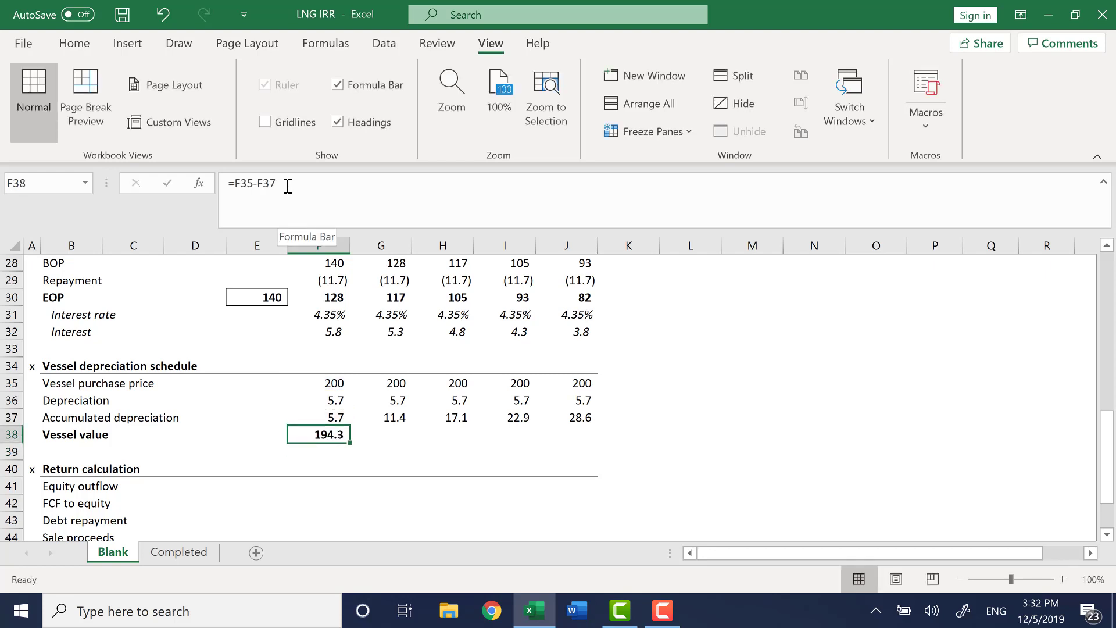
{"action": "key", "text": "shift+Right"}
{"action": "key", "text": "shift+Right"}
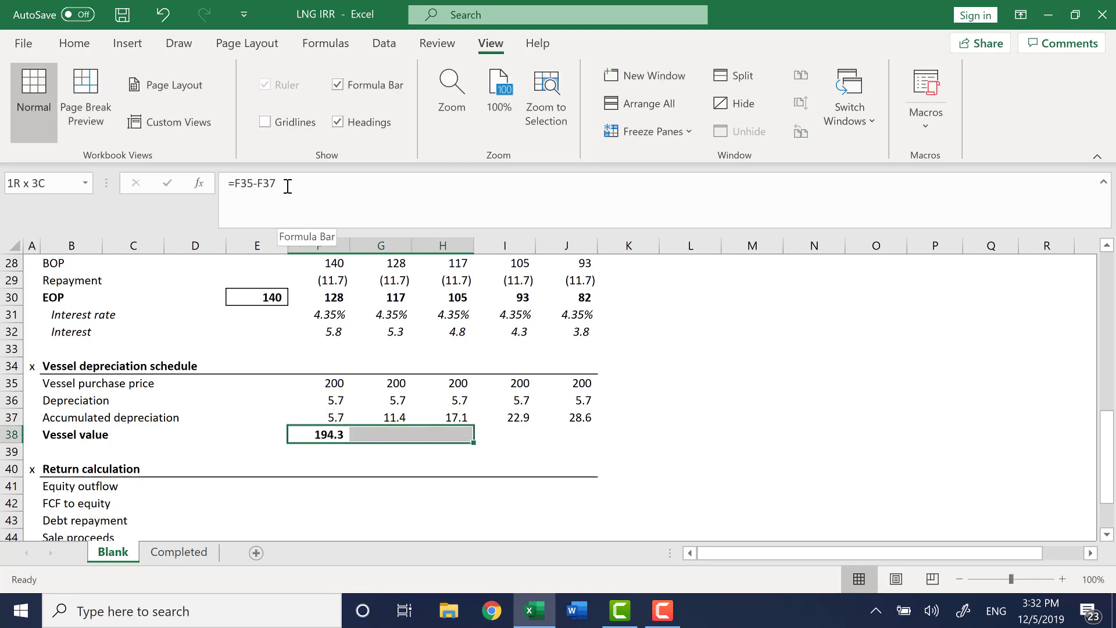
{"action": "key", "text": "shift+Right"}
{"action": "key", "text": "shift+Right"}
{"action": "key", "text": "ctrl+r"}
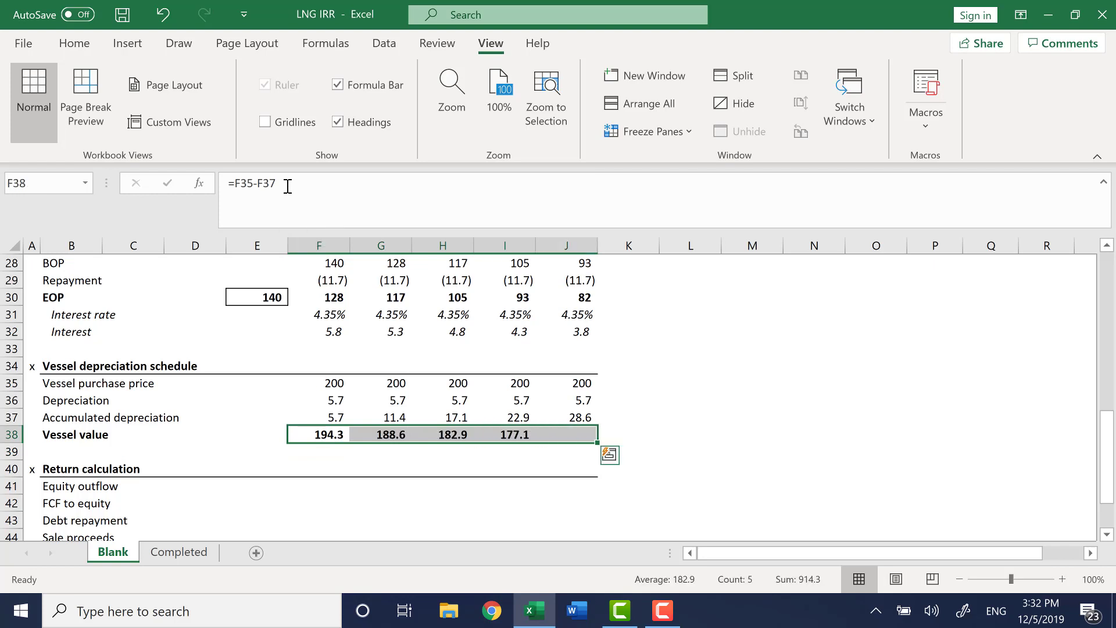
{"action": "key", "text": "ctrl+Right"}
{"action": "key", "text": "Left"}
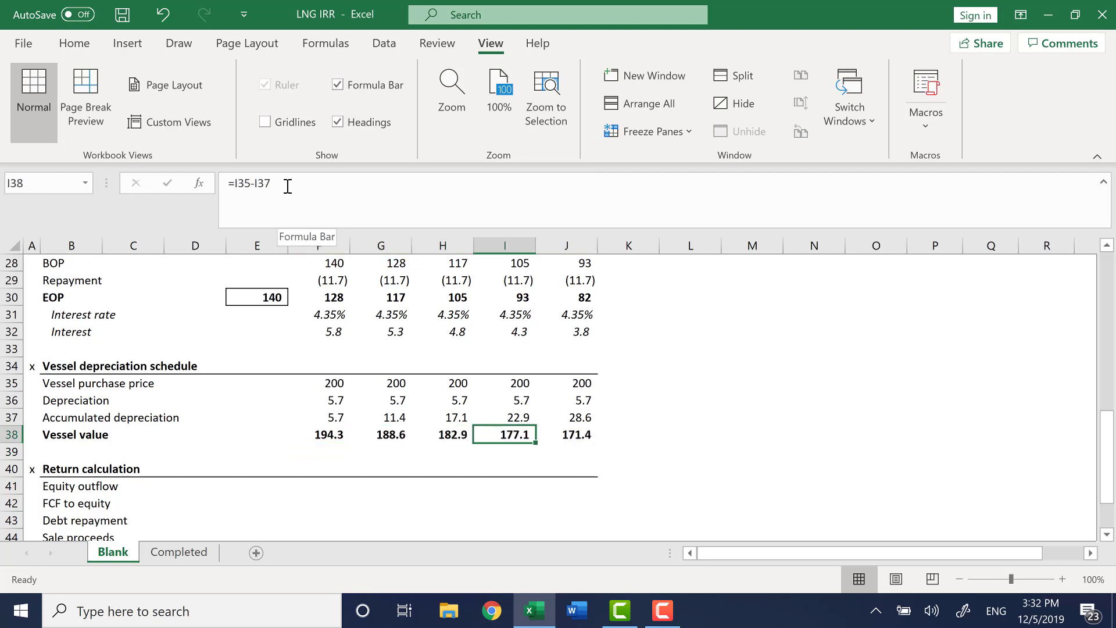
{"action": "key", "text": "Left"}
{"action": "key", "text": "Right"}
{"action": "key", "text": "Right"}
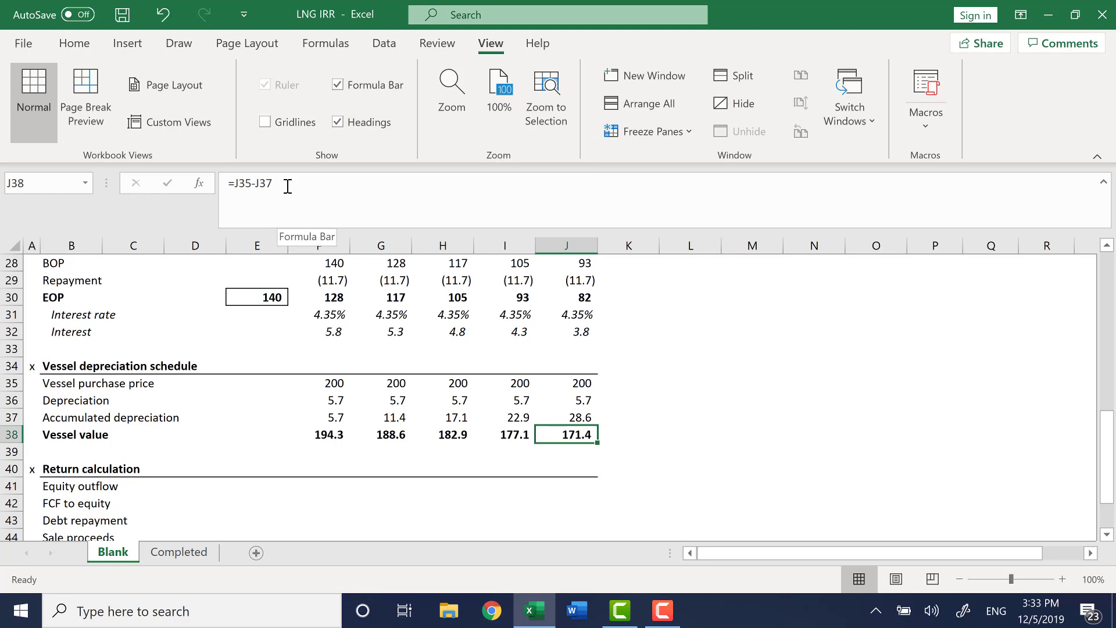
Review the return calculation section and the cash flow waterfall above it.
{"action": "key", "text": "Down"}
{"action": "key", "text": "Down"}
{"action": "key", "text": "Down"}
{"action": "key", "text": "Down"}
{"action": "key", "text": "Down"}
{"action": "key", "text": "Down"}
{"action": "key", "text": "Down"}
{"action": "key", "text": "Down"}
{"action": "key", "text": "Down"}
{"action": "key", "text": "Down"}
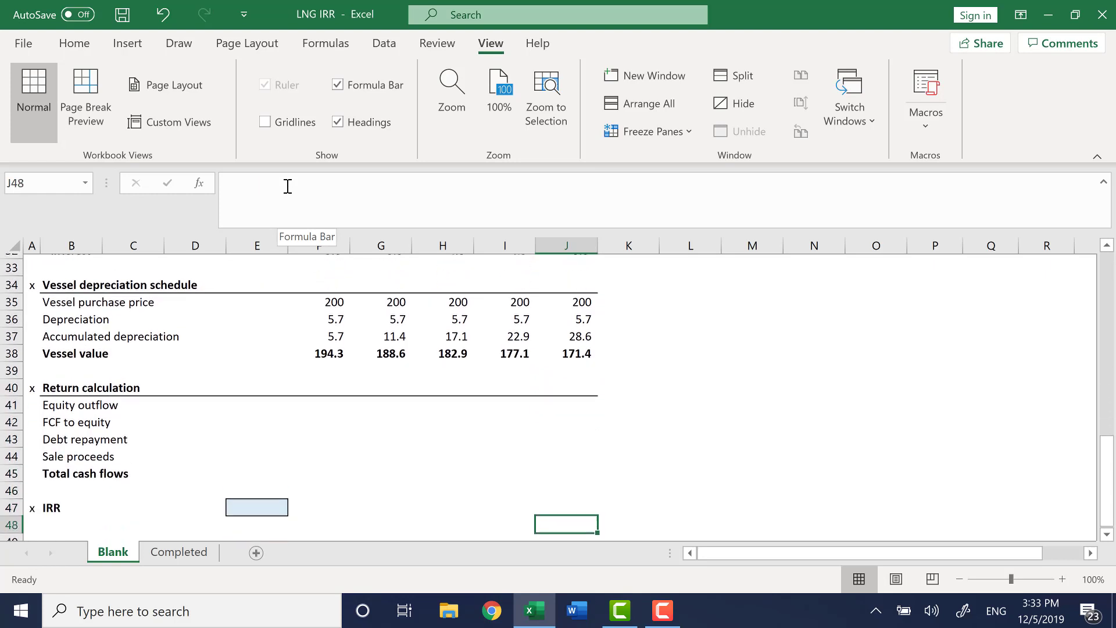
{"action": "key", "text": "Up"}
{"action": "key", "text": "Up"}
{"action": "key", "text": "Up"}
{"action": "key", "text": "Up"}
{"action": "key", "text": "Up"}
{"action": "key", "text": "Up"}
{"action": "key", "text": "Up"}
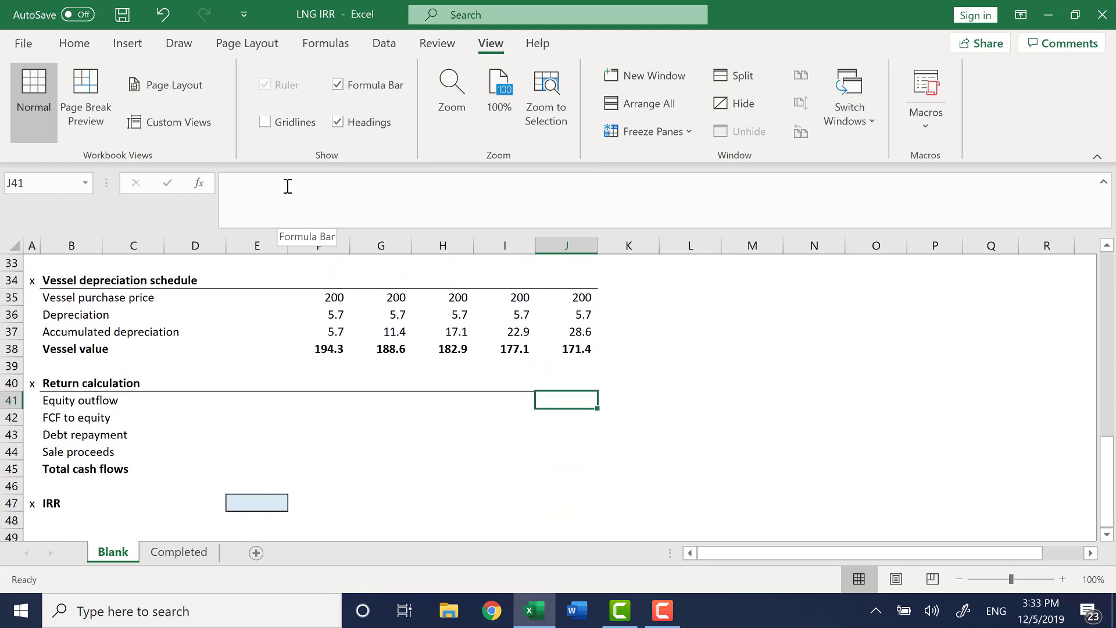
{"action": "key", "text": "ctrl+Left"}
{"action": "key", "text": "Up"}
{"action": "key", "text": "Up"}
{"action": "key", "text": "Up"}
{"action": "key", "text": "Up"}
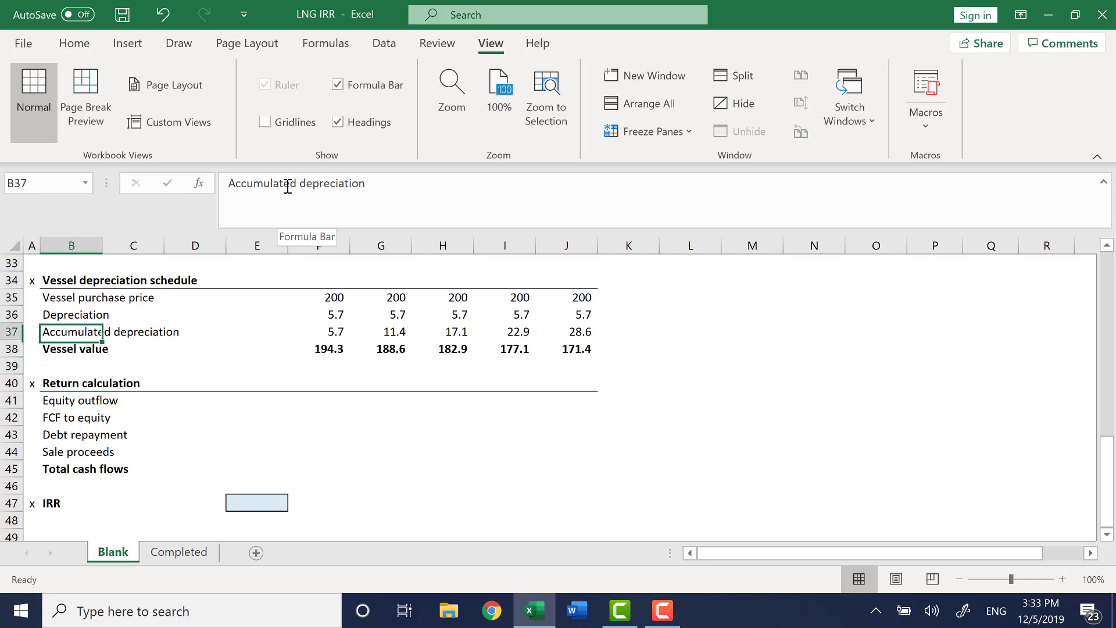
{"action": "key", "text": "Left"}
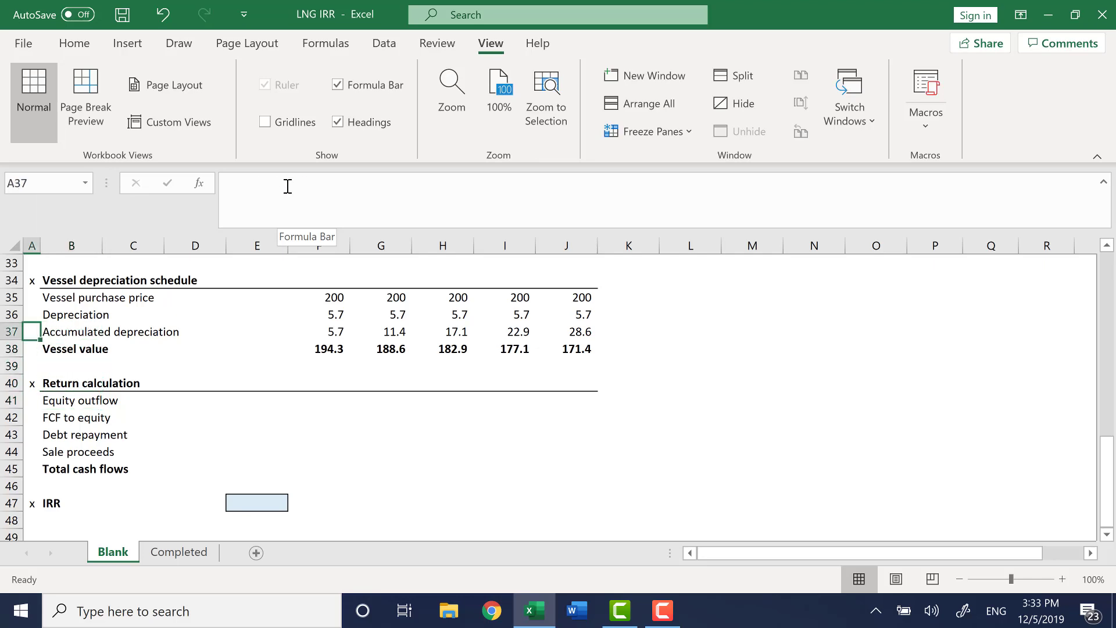
{"action": "key", "text": "ctrl+Up"}
{"action": "key", "text": "ctrl+Up"}
{"action": "key", "text": "ctrl+Up"}
{"action": "key", "text": "ctrl+Up"}
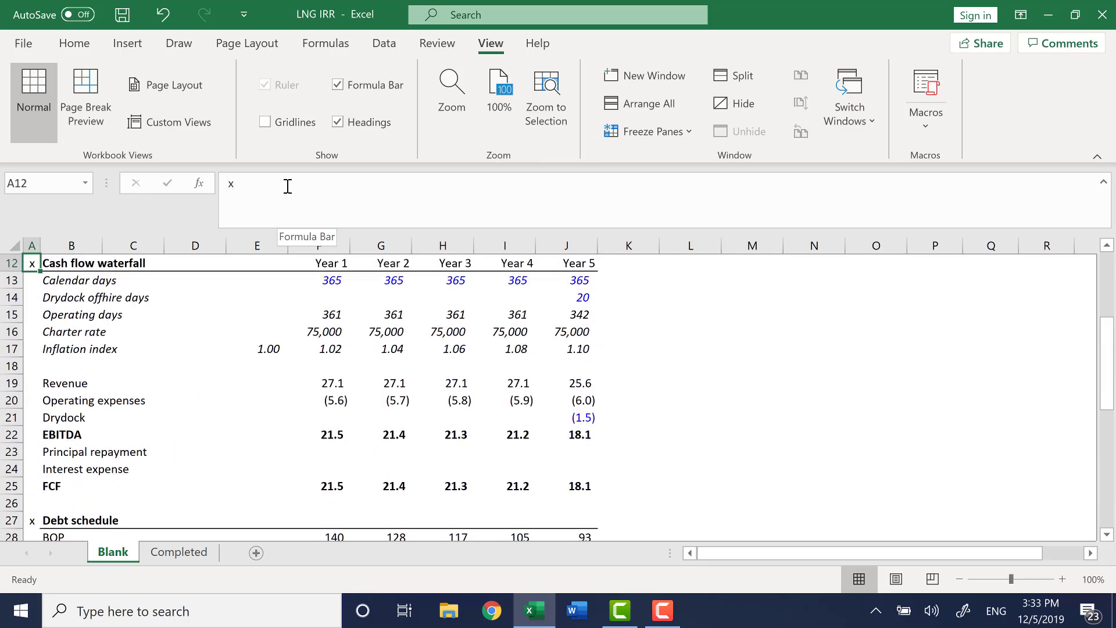
{"action": "key", "text": "ctrl+Down"}
{"action": "key", "text": "ctrl+Down"}
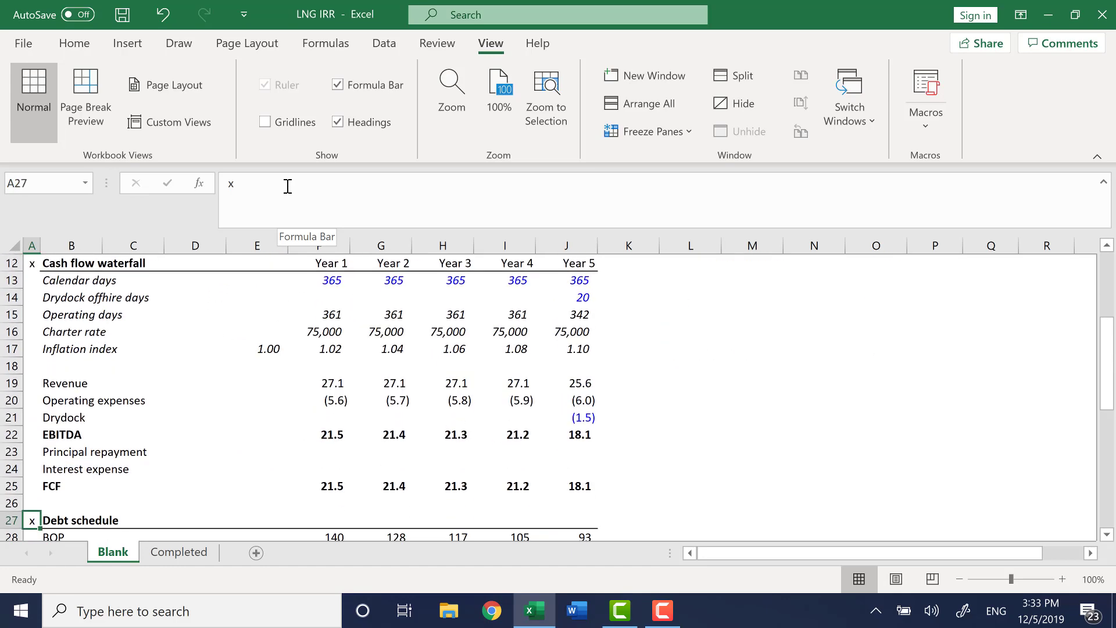
Link Year 1 principal repayment in F23 to the debt schedule repayment with =F29.
{"action": "key", "text": "Up"}
{"action": "key", "text": "Up"}
{"action": "key", "text": "Up"}
{"action": "key", "text": "Up"}
{"action": "key", "text": "Right"}
{"action": "key", "text": "Right"}
{"action": "key", "text": "Right"}
{"action": "key", "text": "Right"}
{"action": "key", "text": "Right"}
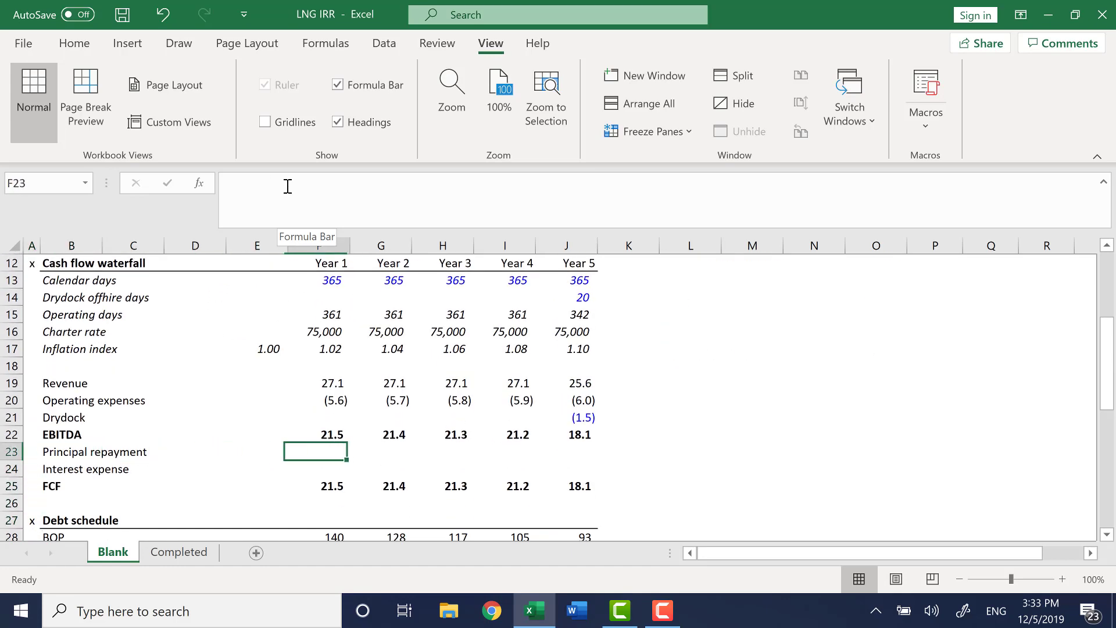
{"action": "type", "text": "="}
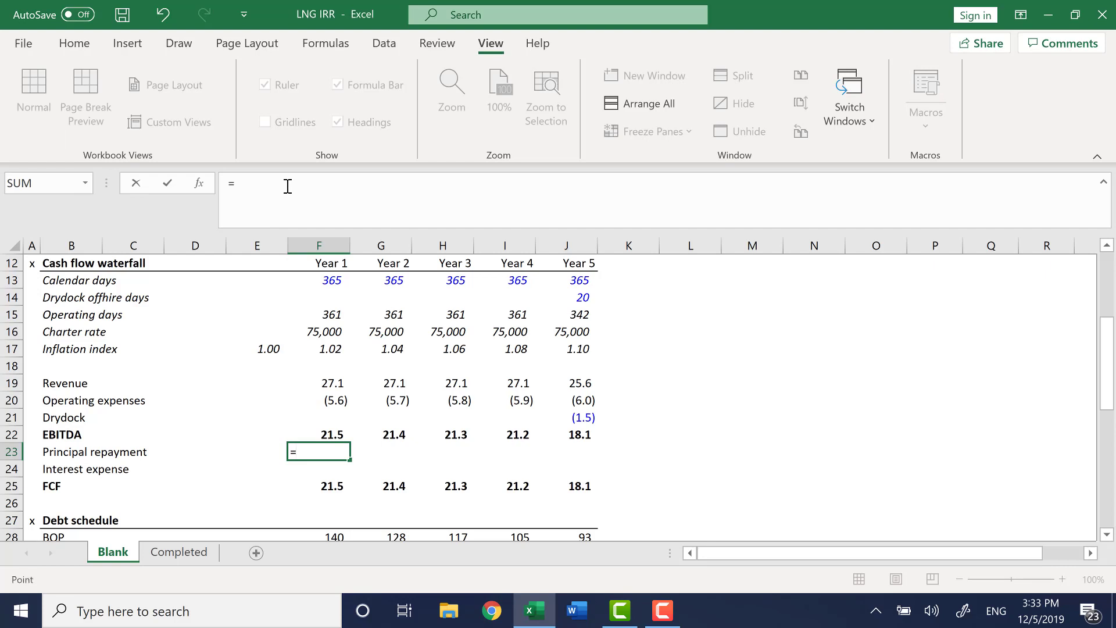
{"action": "key", "text": "Down"}
{"action": "key", "text": "Down"}
{"action": "key", "text": "Down"}
{"action": "key", "text": "Down"}
{"action": "key", "text": "Down"}
{"action": "key", "text": "Down"}
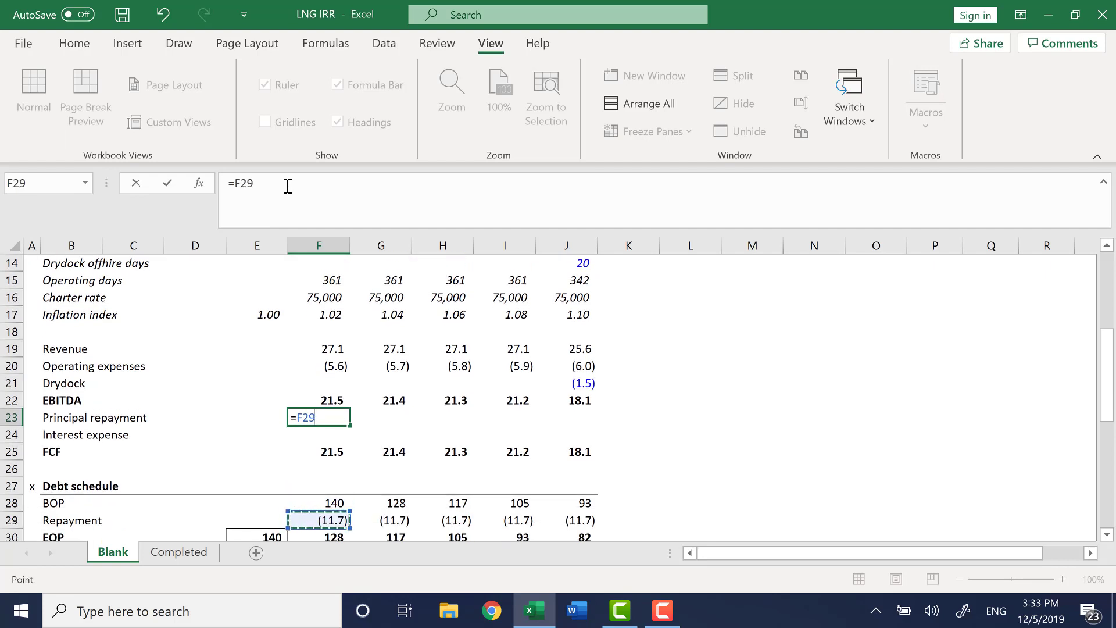
{"action": "key", "text": "Return"}
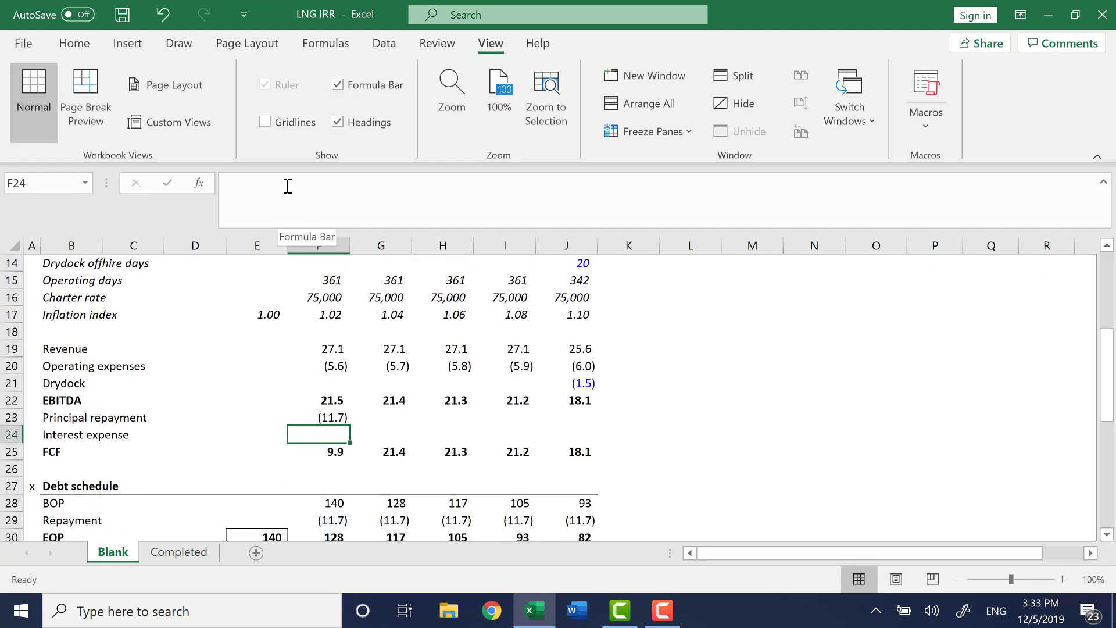
Enter Year 1 interest expense in F24 as the negative of the debt schedule interest, =-F32.
{"action": "type", "text": "=-"}
{"action": "key", "text": "Down"}
{"action": "key", "text": "Down"}
{"action": "key", "text": "Down"}
{"action": "key", "text": "Down"}
{"action": "key", "text": "Down"}
{"action": "key", "text": "Down"}
{"action": "key", "text": "Down"}
{"action": "key", "text": "Down"}
{"action": "key", "text": "Down"}
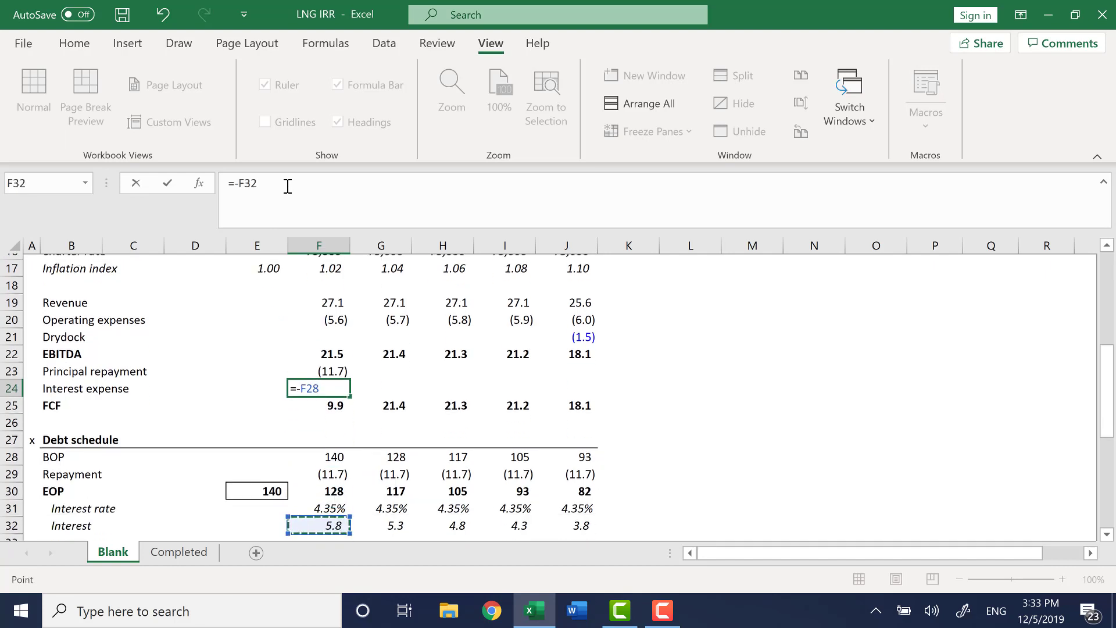
{"action": "key", "text": "Up"}
{"action": "key", "text": "Return"}
Fill the principal repayment and interest expense formulas across Years 1 to 5.
{"action": "key", "text": "Up"}
{"action": "key", "text": "Up"}
{"action": "key", "text": "shift+Down"}
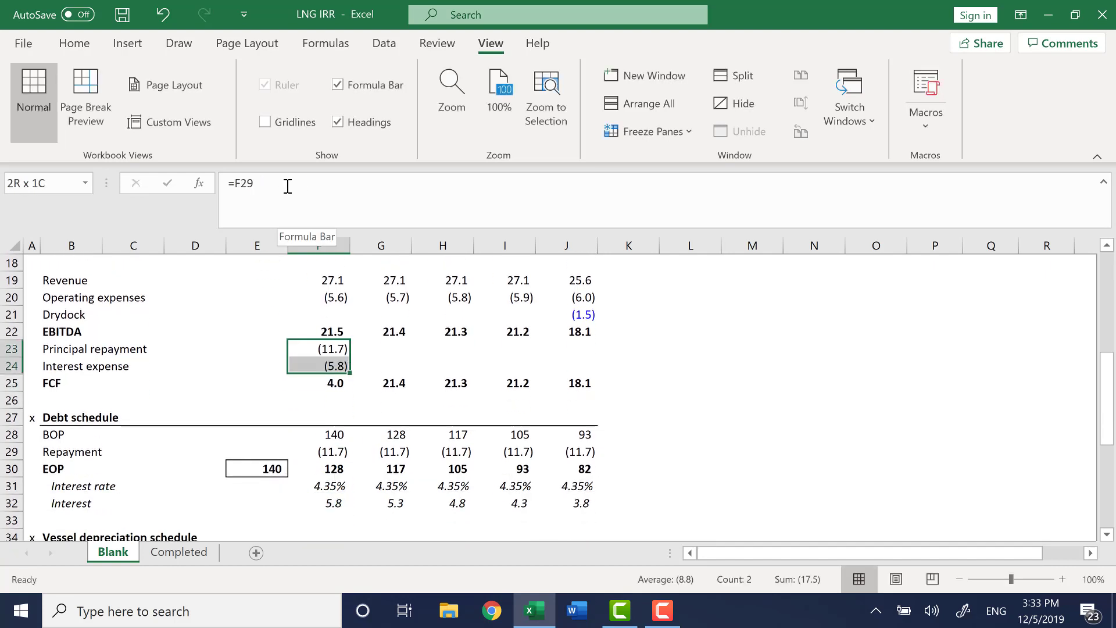
{"action": "key", "text": "shift+Right"}
{"action": "key", "text": "shift+Right"}
{"action": "key", "text": "shift+Right"}
{"action": "key", "text": "shift+Right"}
{"action": "key", "text": "ctrl+r"}
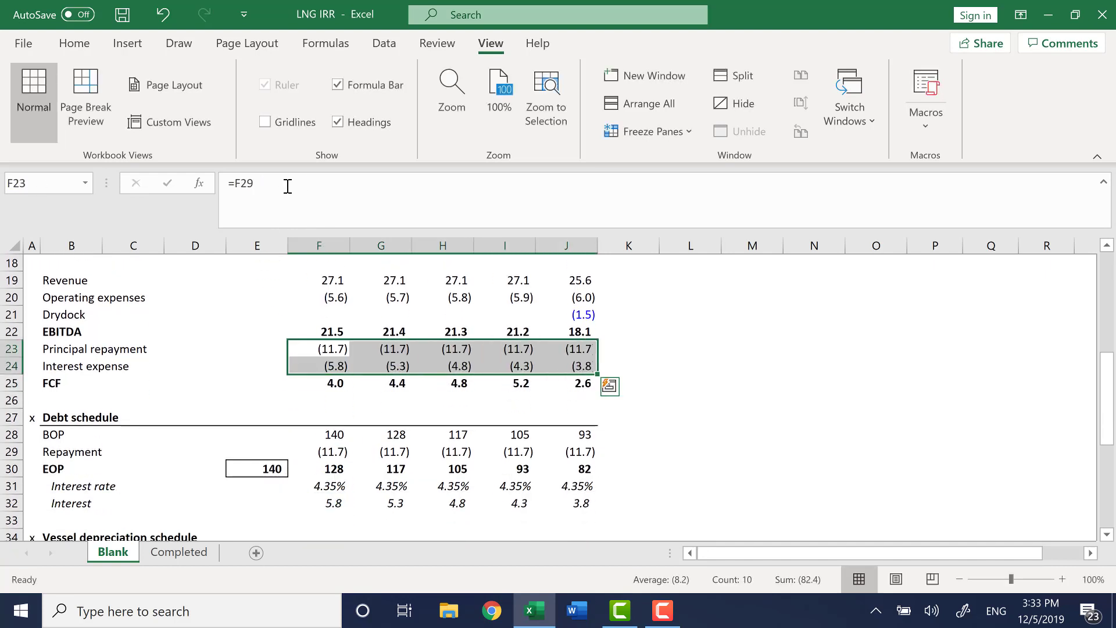
Check the FCF formulas across Years 1 to 5.
{"action": "key", "text": "Left"}
{"action": "key", "text": "Down"}
{"action": "key", "text": "Right"}
{"action": "key", "text": "Down"}
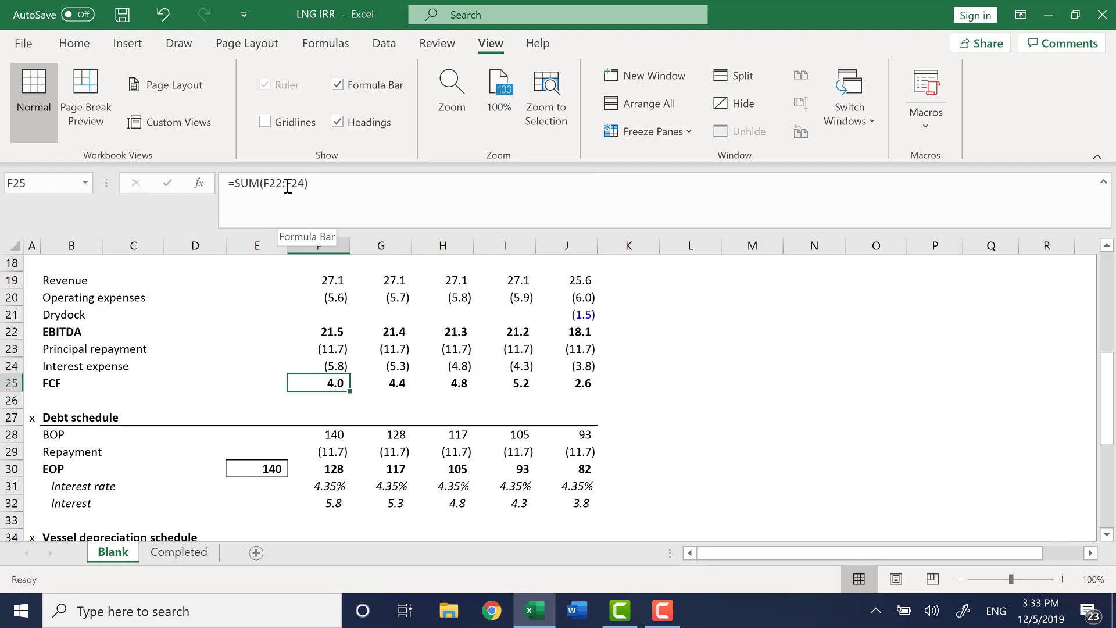
{"action": "key", "text": "F2"}
{"action": "key", "text": "Escape"}
{"action": "key", "text": "Right"}
{"action": "key", "text": "F2"}
{"action": "key", "text": "Escape"}
{"action": "key", "text": "Right"}
{"action": "key", "text": "F2"}
{"action": "key", "text": "Escape"}
{"action": "key", "text": "Right"}
{"action": "key", "text": "Right"}
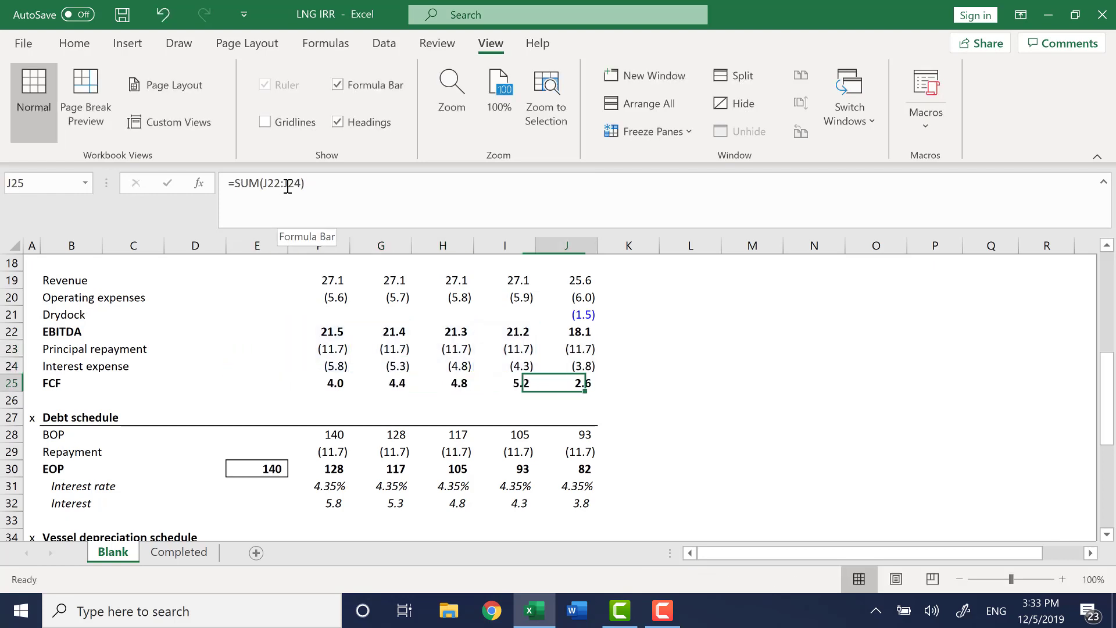
{"action": "key", "text": "F2"}
{"action": "key", "text": "Escape"}
Check the Year 1 revenue, EBITDA and FCF formulas in the cash flow waterfall.
{"action": "key", "text": "Left"}
{"action": "key", "text": "Left"}
{"action": "key", "text": "Left"}
{"action": "key", "text": "Left"}
{"action": "key", "text": "Up"}
{"action": "key", "text": "Up"}
{"action": "key", "text": "Up"}
{"action": "key", "text": "Up"}
{"action": "key", "text": "Up"}
{"action": "key", "text": "Up"}
{"action": "key", "text": "Up"}
{"action": "key", "text": "Up"}
{"action": "key", "text": "Up"}
{"action": "key", "text": "Up"}
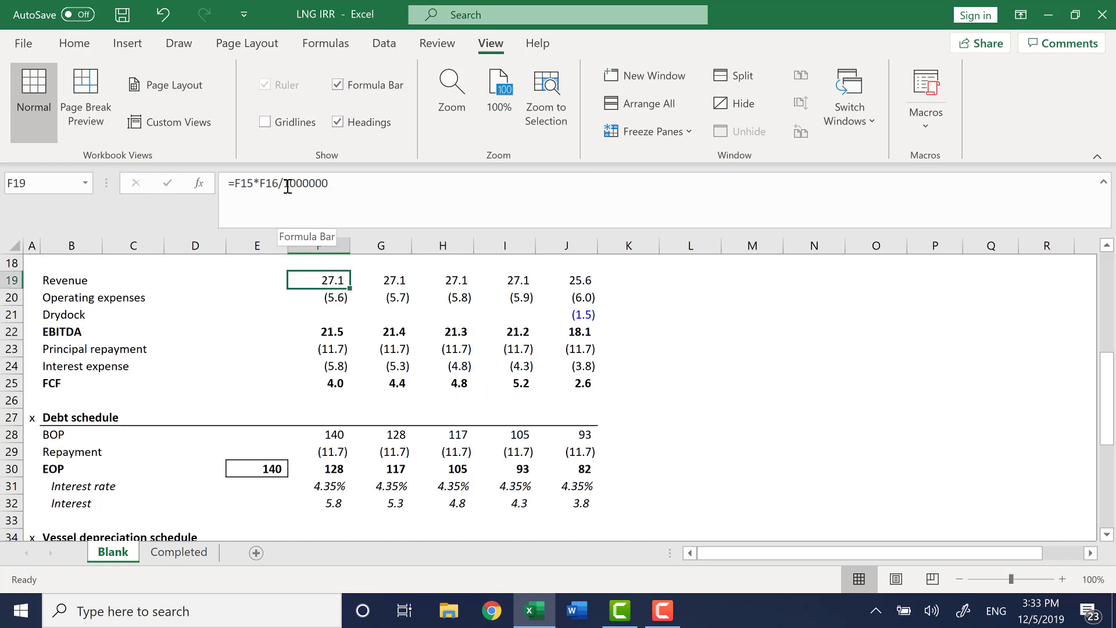
{"action": "key", "text": "Down"}
{"action": "key", "text": "Down"}
{"action": "key", "text": "Down"}
{"action": "key", "text": "Down"}
{"action": "key", "text": "Down"}
{"action": "key", "text": "Down"}
{"action": "key", "text": "Down"}
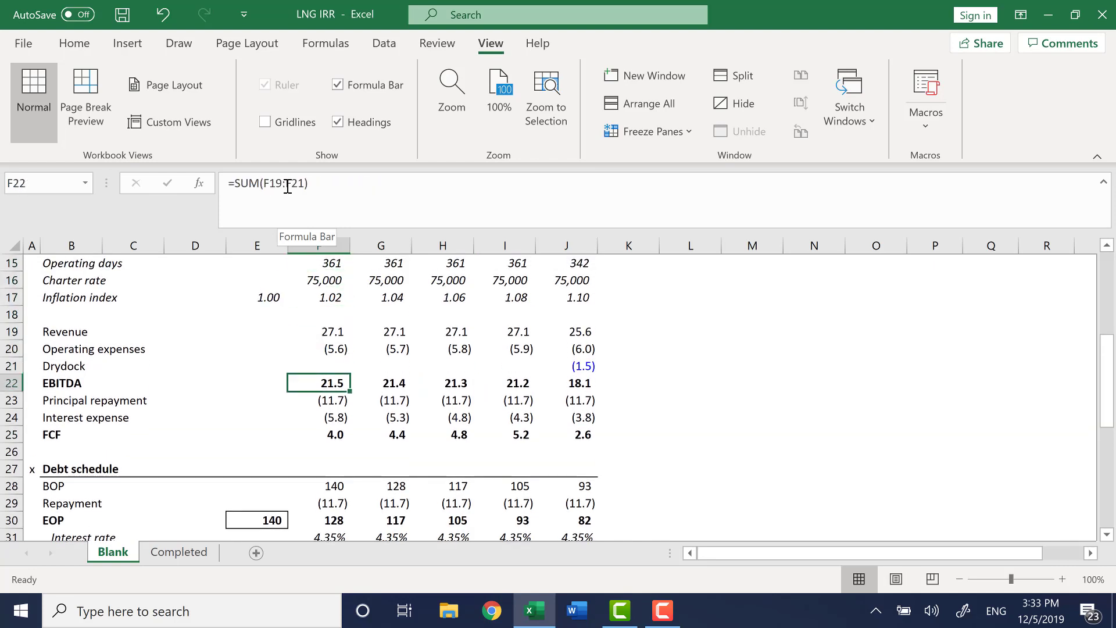
{"action": "key", "text": "Down"}
{"action": "key", "text": "Down"}
{"action": "key", "text": "Down"}
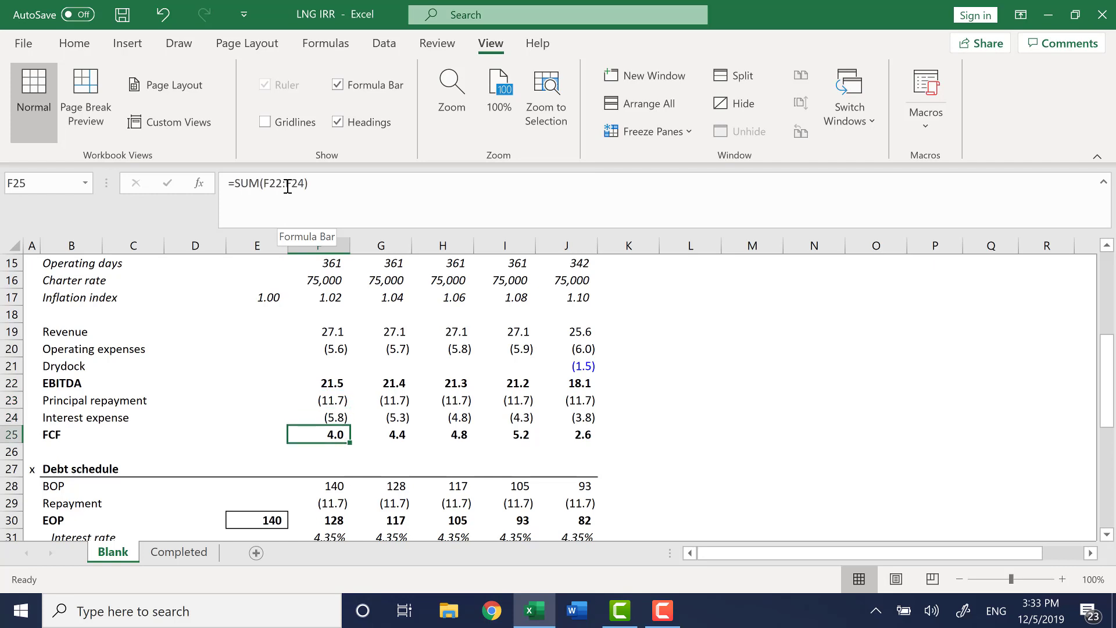
{"action": "key", "text": "Left"}
{"action": "key", "text": "Left"}
{"action": "key", "text": "Left"}
{"action": "key", "text": "Left"}
{"action": "key", "text": "Up"}
{"action": "key", "text": "Up"}
{"action": "key", "text": "Up"}
{"action": "key", "text": "Up"}
{"action": "key", "text": "Up"}
{"action": "key", "text": "Up"}
{"action": "key", "text": "Up"}
{"action": "key", "text": "Up"}
{"action": "key", "text": "Up"}
{"action": "key", "text": "Up"}
{"action": "key", "text": "Up"}
{"action": "key", "text": "Up"}
{"action": "key", "text": "Up"}
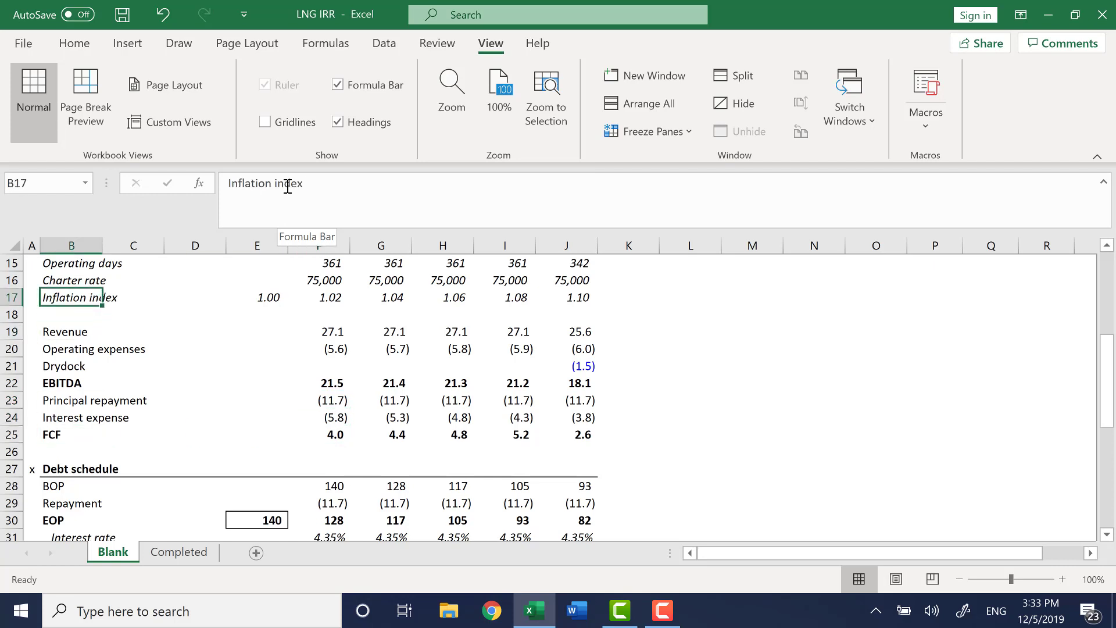
{"action": "key", "text": "Left"}
{"action": "key", "text": "ctrl+Down"}
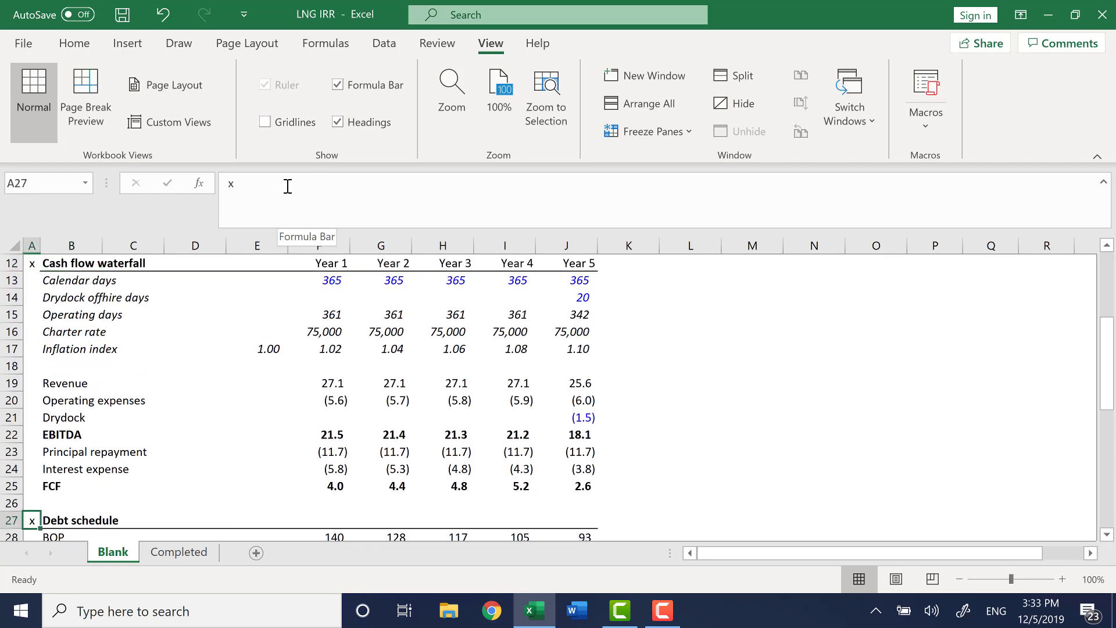
{"action": "key", "text": "ctrl+Down"}
Split the window below the vessel purchase price row so the assumptions stay visible above the return calculation.
{"action": "key", "text": "Down"}
{"action": "key", "text": "Down"}
{"action": "key", "text": "Down"}
{"action": "key", "text": "Down"}
{"action": "key", "text": "Down"}
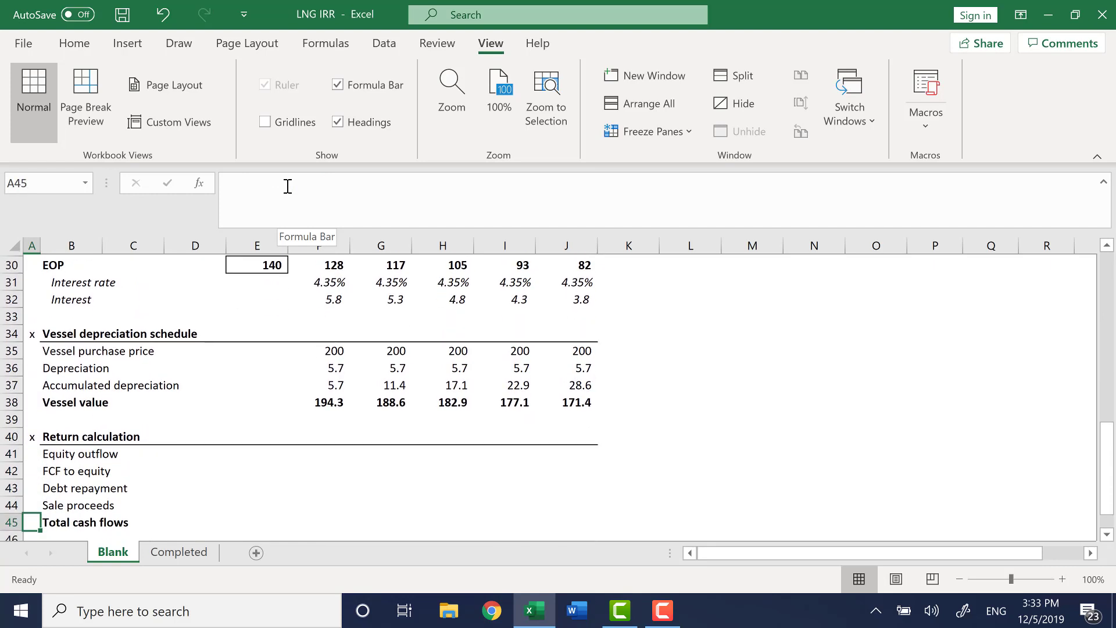
{"action": "key", "text": "Up"}
{"action": "key", "text": "Up"}
{"action": "key", "text": "Up"}
{"action": "key", "text": "Right"}
{"action": "key", "text": "Up"}
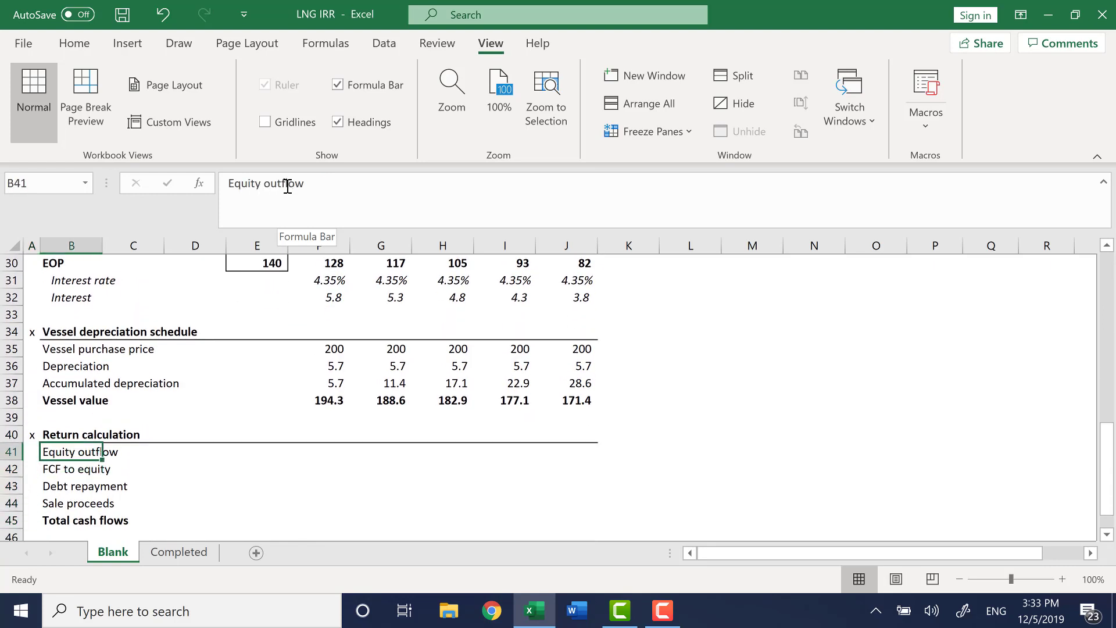
{"action": "key", "text": "Right"}
{"action": "key", "text": "Up"}
{"action": "key", "text": "Up"}
{"action": "key", "text": "Up"}
{"action": "key", "text": "Up"}
{"action": "key", "text": "Up"}
{"action": "key", "text": "Up"}
{"action": "key", "text": "Left"}
{"action": "key", "text": "Left"}
{"action": "key", "text": "Down"}
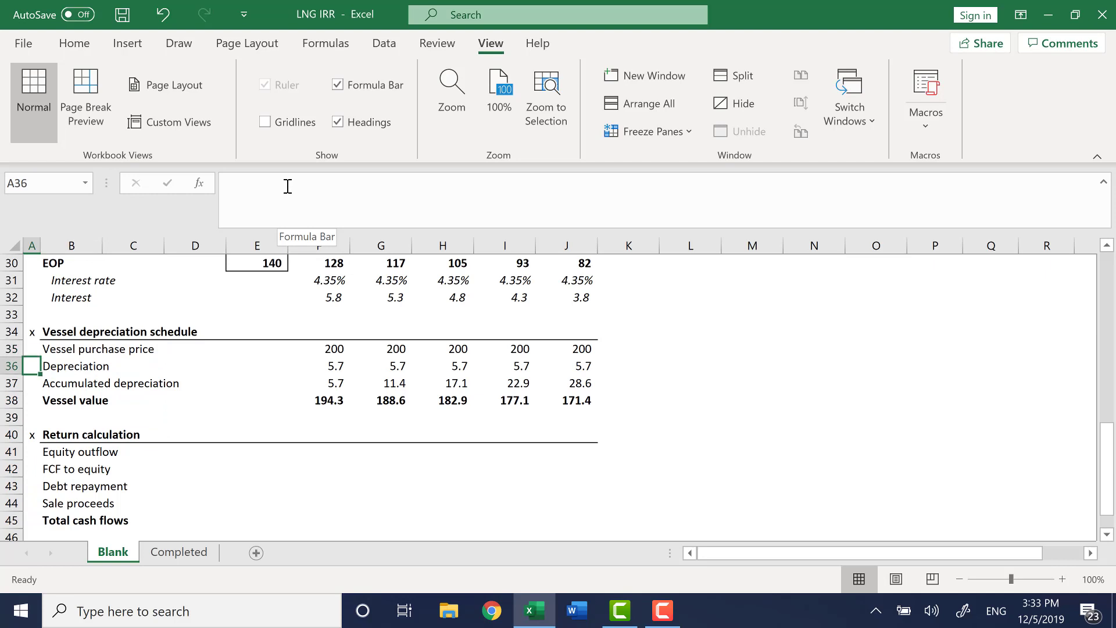
{"action": "key", "text": "alt"}
{"action": "key", "text": "w"}
{"action": "key", "text": "s"}
{"action": "key", "text": "Down"}
{"action": "key", "text": "Right"}
{"action": "key", "text": "Down"}
{"action": "key", "text": "Down"}
{"action": "key", "text": "Down"}
{"action": "key", "text": "Down"}
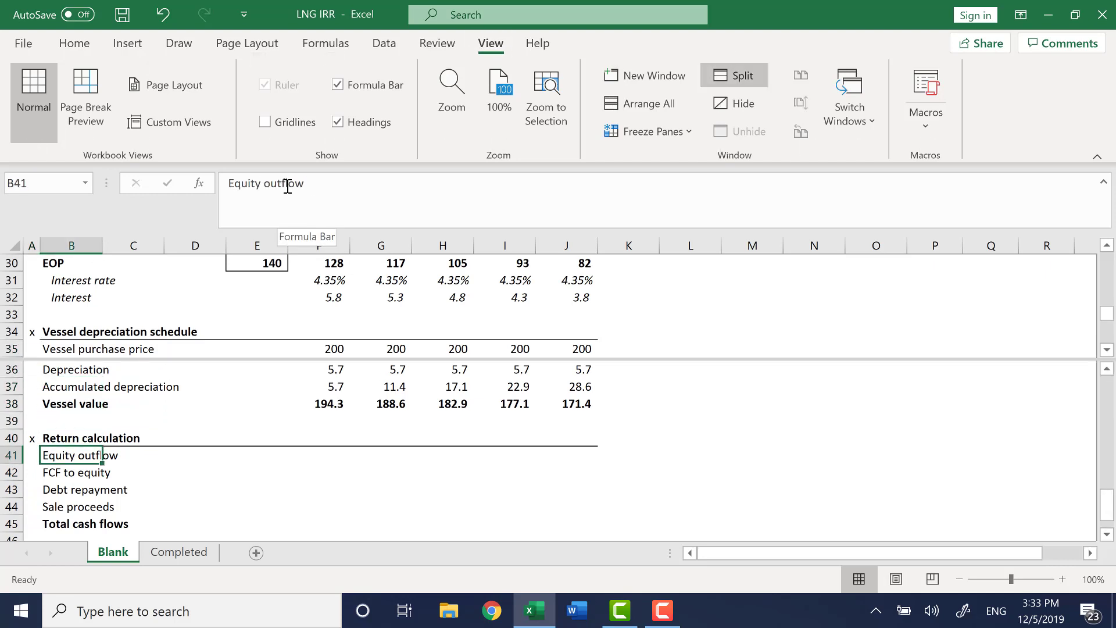
{"action": "key", "text": "Right"}
{"action": "key", "text": "Right"}
{"action": "key", "text": "Right"}
{"action": "key", "text": "Right"}
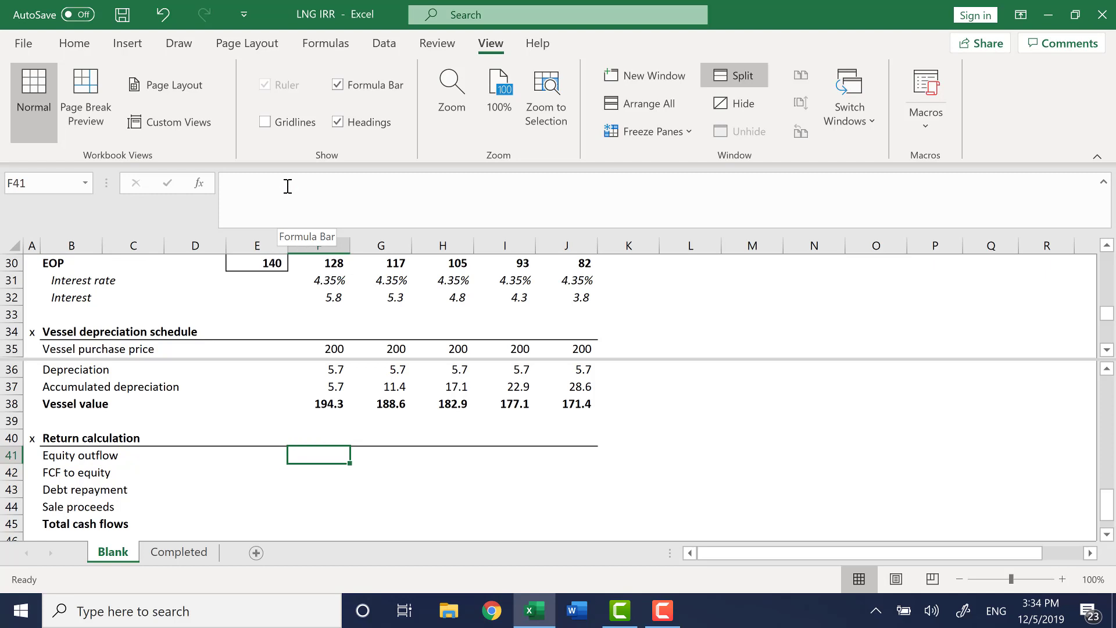
{"action": "key", "text": "Left"}
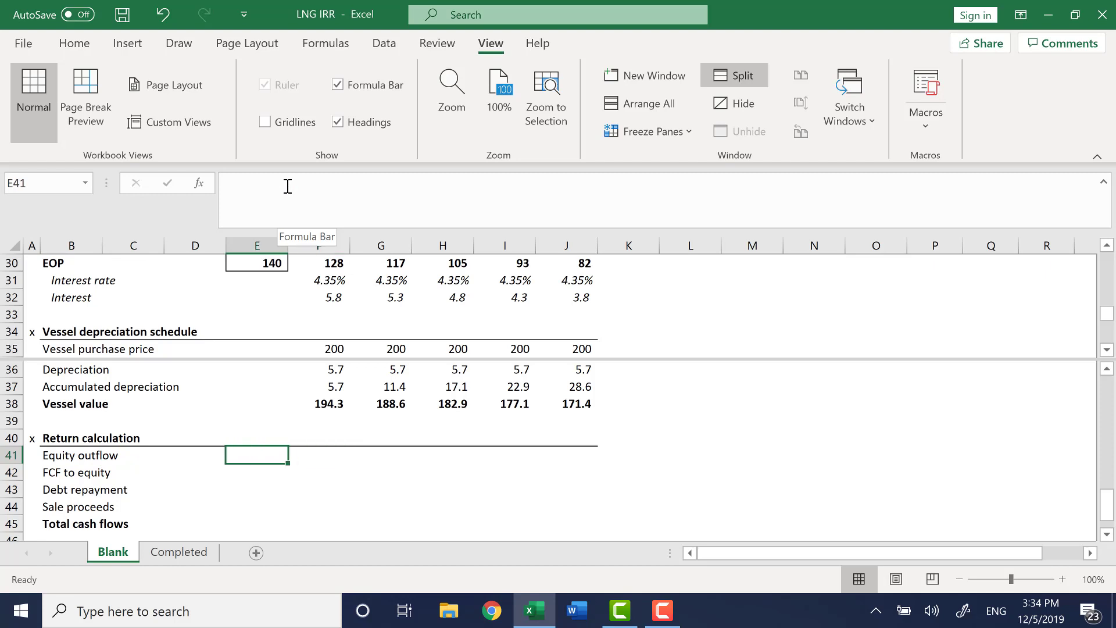
Calculate equity outflow in E41 as purchase price minus loan amount, negated, =-($E$5-$O$6).
{"action": "type", "text": "=-"}
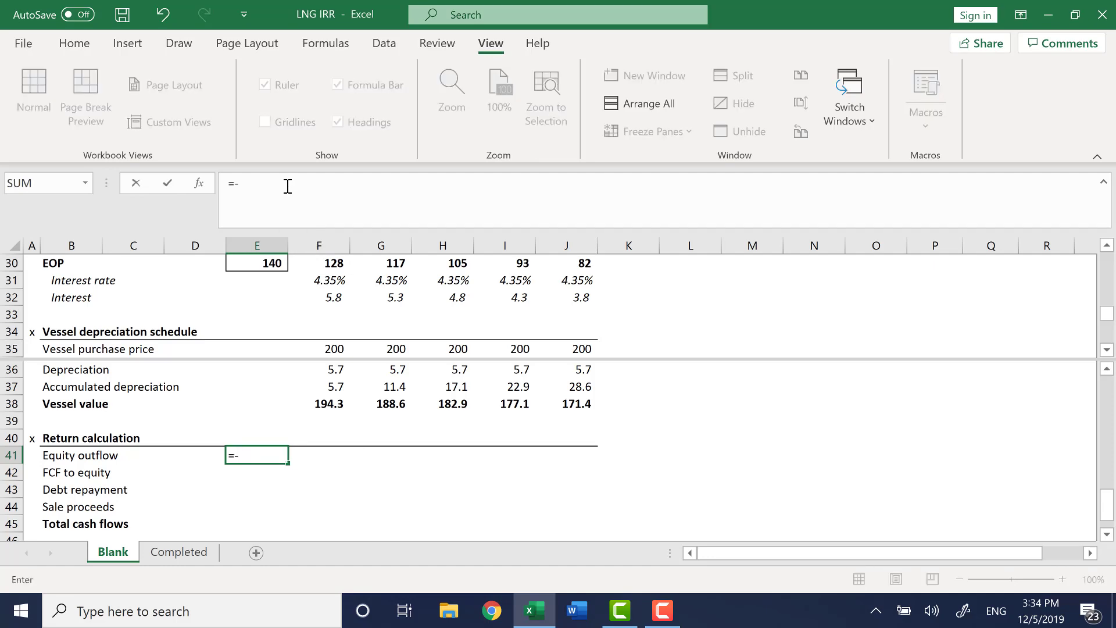
{"action": "type", "text": "("}
{"action": "key", "text": "F6"}
{"action": "key", "text": "Down"}
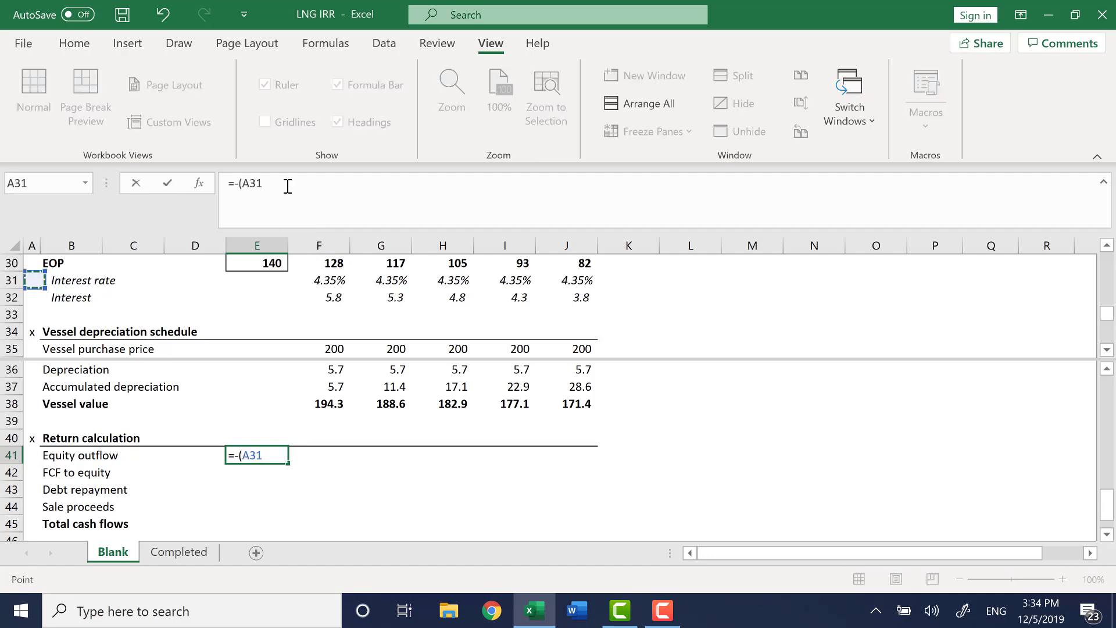
{"action": "key", "text": "ctrl+Up"}
{"action": "key", "text": "ctrl+Up"}
{"action": "key", "text": "ctrl+Up"}
{"action": "key", "text": "ctrl+Up"}
{"action": "key", "text": "Right"}
{"action": "key", "text": "Down"}
{"action": "key", "text": "Down"}
{"action": "key", "text": "Down"}
{"action": "key", "text": "Down"}
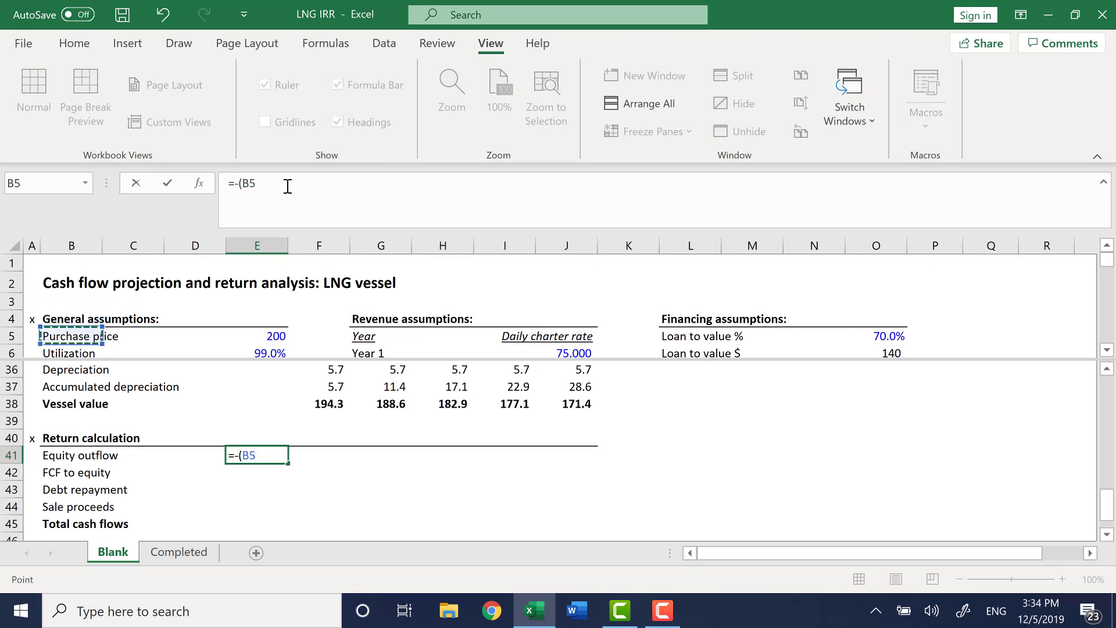
{"action": "key", "text": "Right"}
{"action": "key", "text": "Right"}
{"action": "key", "text": "Right"}
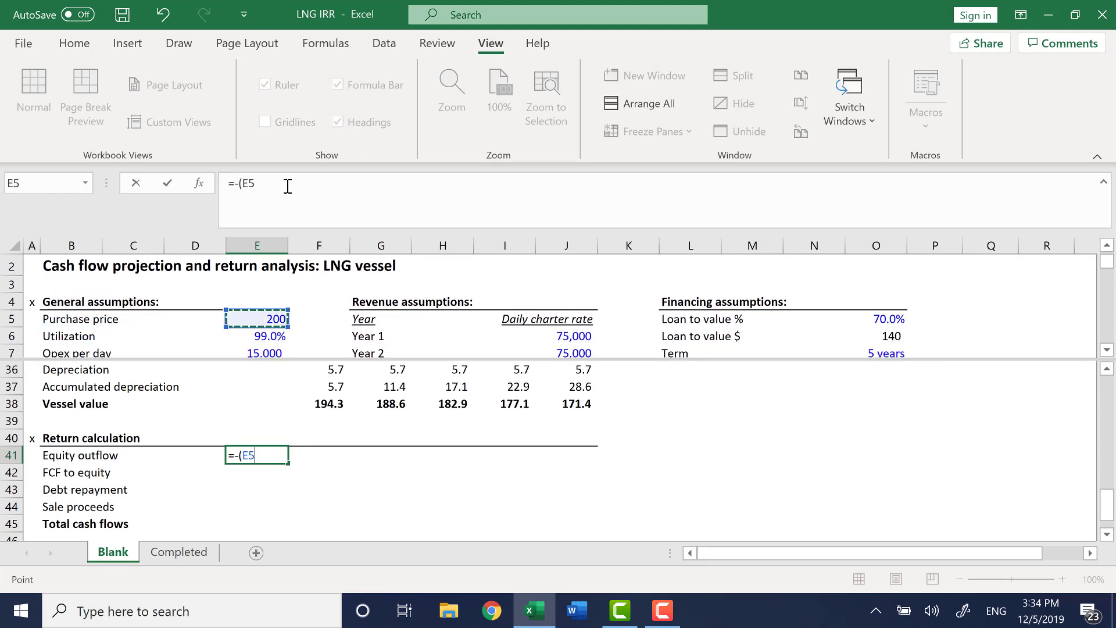
{"action": "key", "text": "F4"}
{"action": "type", "text": "-"}
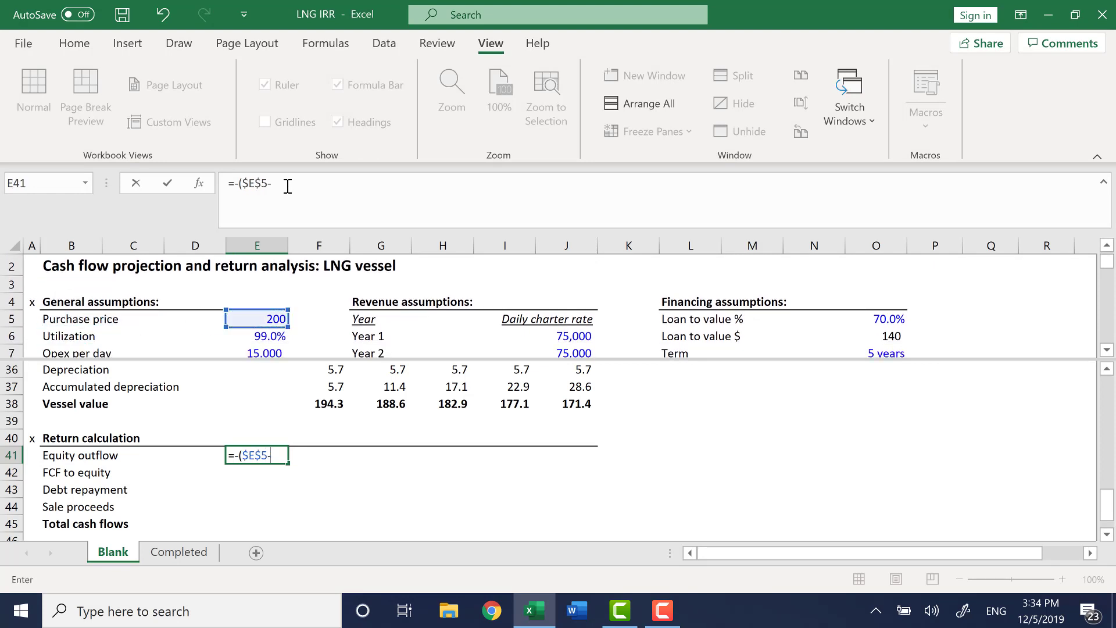
{"action": "key", "text": "Down"}
{"action": "key", "text": "Down"}
{"action": "key", "text": "Right"}
{"action": "key", "text": "Right"}
{"action": "key", "text": "Right"}
{"action": "key", "text": "Right"}
{"action": "key", "text": "Right"}
{"action": "key", "text": "Right"}
{"action": "key", "text": "Right"}
{"action": "key", "text": "Right"}
{"action": "key", "text": "Right"}
{"action": "key", "text": "Right"}
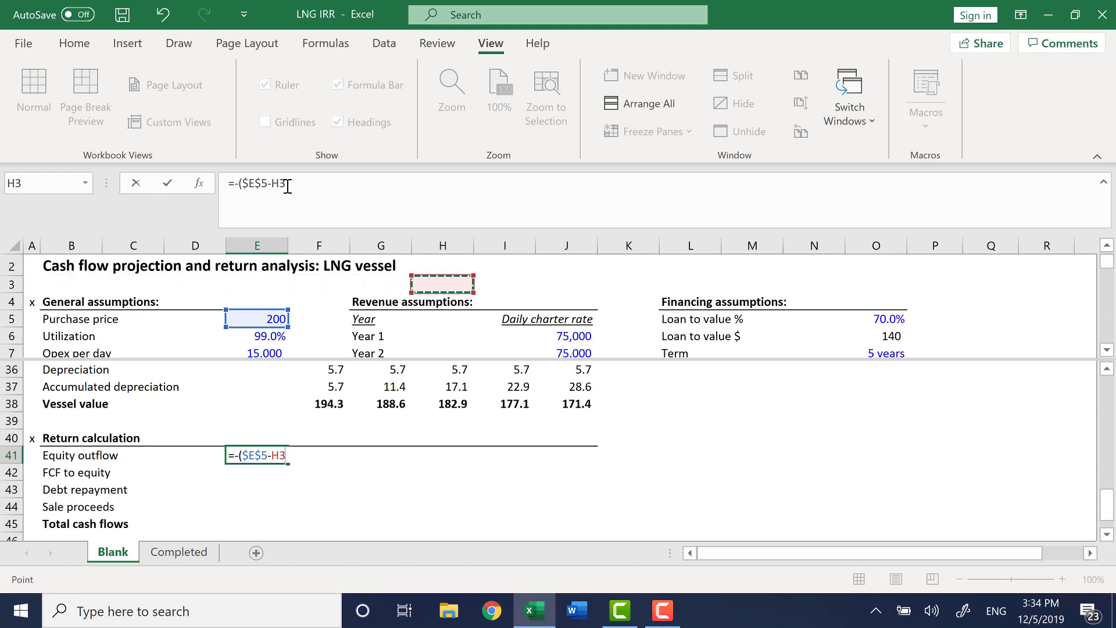
{"action": "key", "text": "Right"}
{"action": "key", "text": "Down"}
{"action": "key", "text": "Down"}
{"action": "key", "text": "Down"}
{"action": "key", "text": "Right"}
{"action": "key", "text": "Right"}
{"action": "key", "text": "Right"}
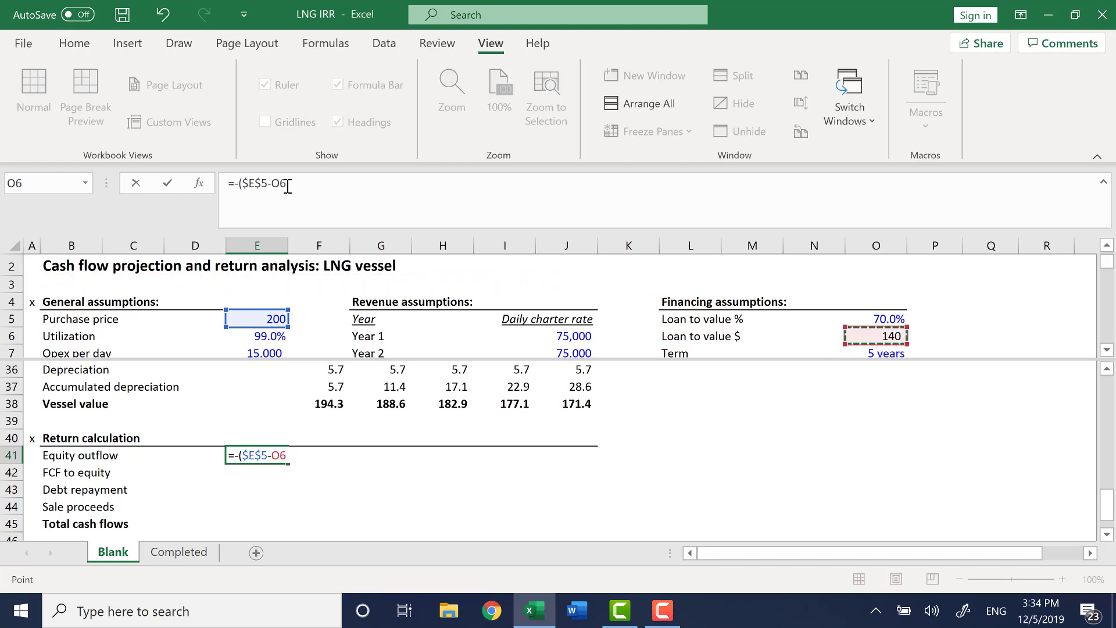
{"action": "key", "text": "F4"}
{"action": "key", "text": "Return"}
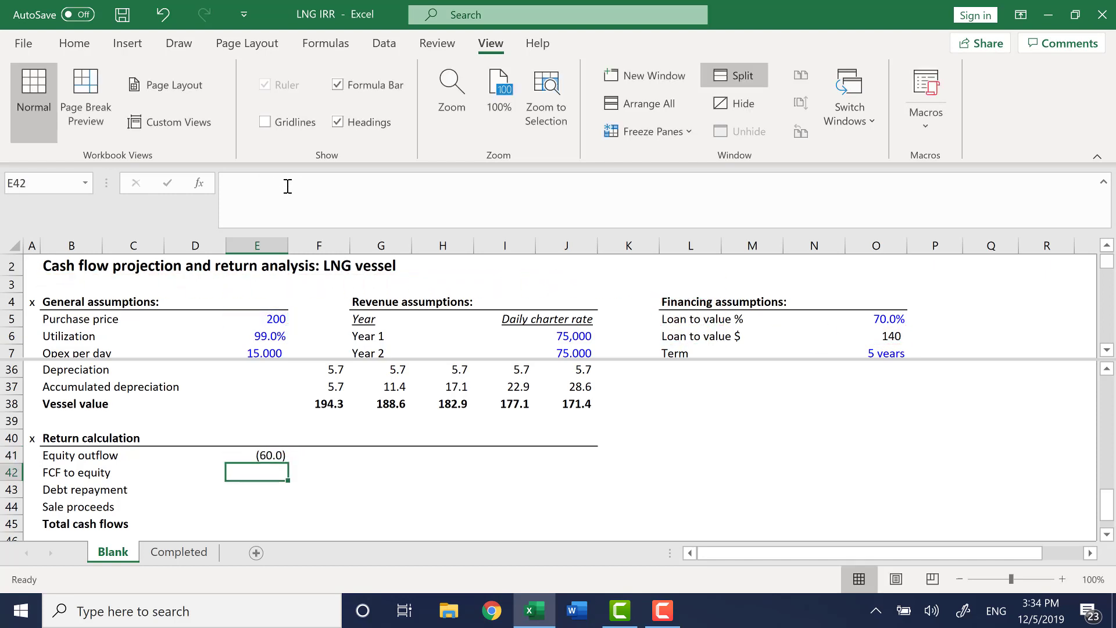
{"action": "key", "text": "Up"}
{"action": "key", "text": "Right"}
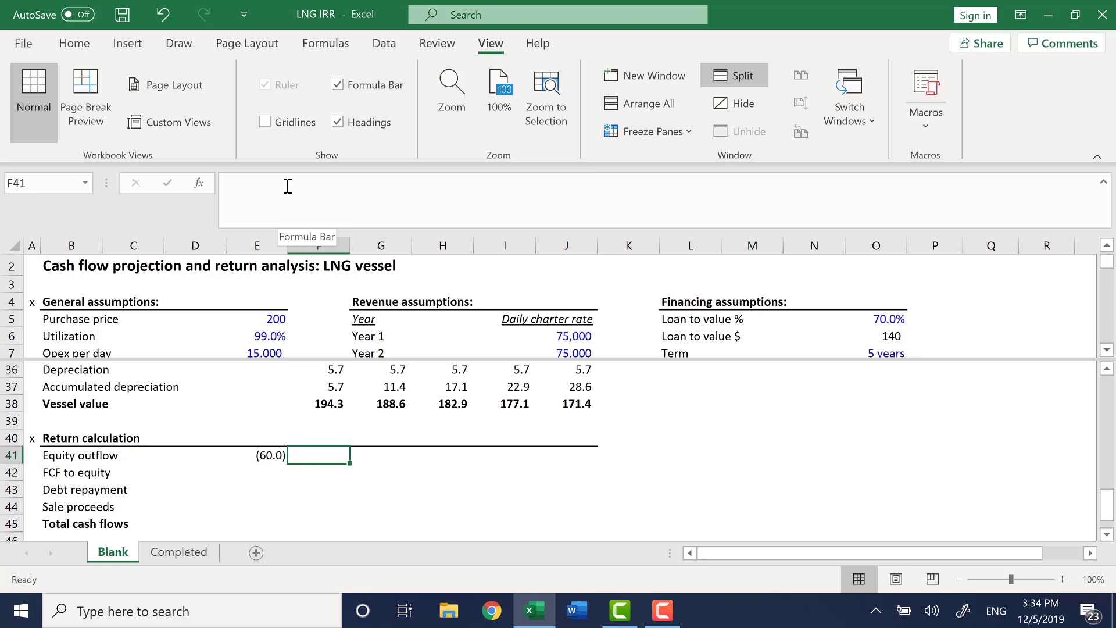
Review the equity outflow formula in E41.
{"action": "key", "text": "Left"}
{"action": "key", "text": "Down"}
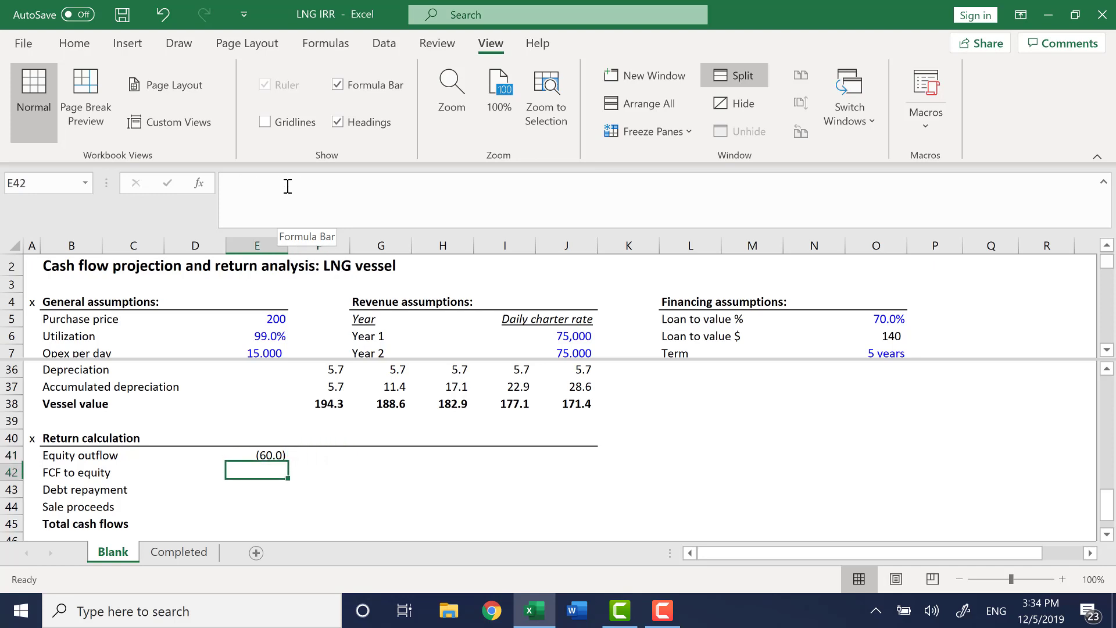
{"action": "key", "text": "Down"}
{"action": "key", "text": "Down"}
{"action": "key", "text": "Up"}
{"action": "key", "text": "Up"}
{"action": "key", "text": "Up"}
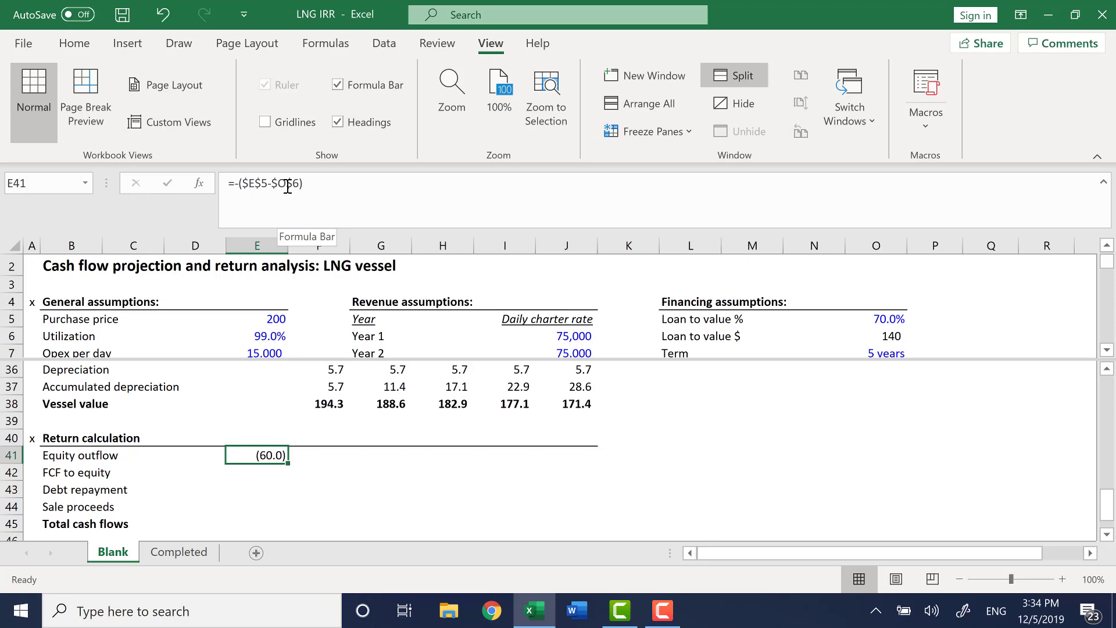
{"action": "key", "text": "Down"}
{"action": "key", "text": "Right"}
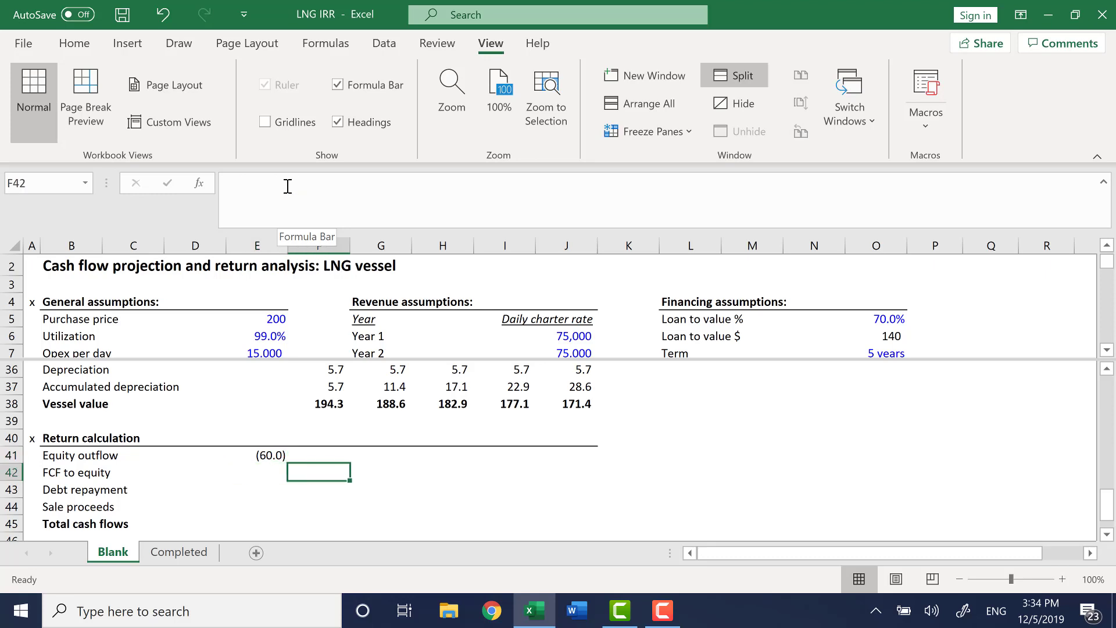
Link FCF to equity in F42 to the FCF row with =F25 and fill it across Years 1 to 5.
{"action": "type", "text": "="}
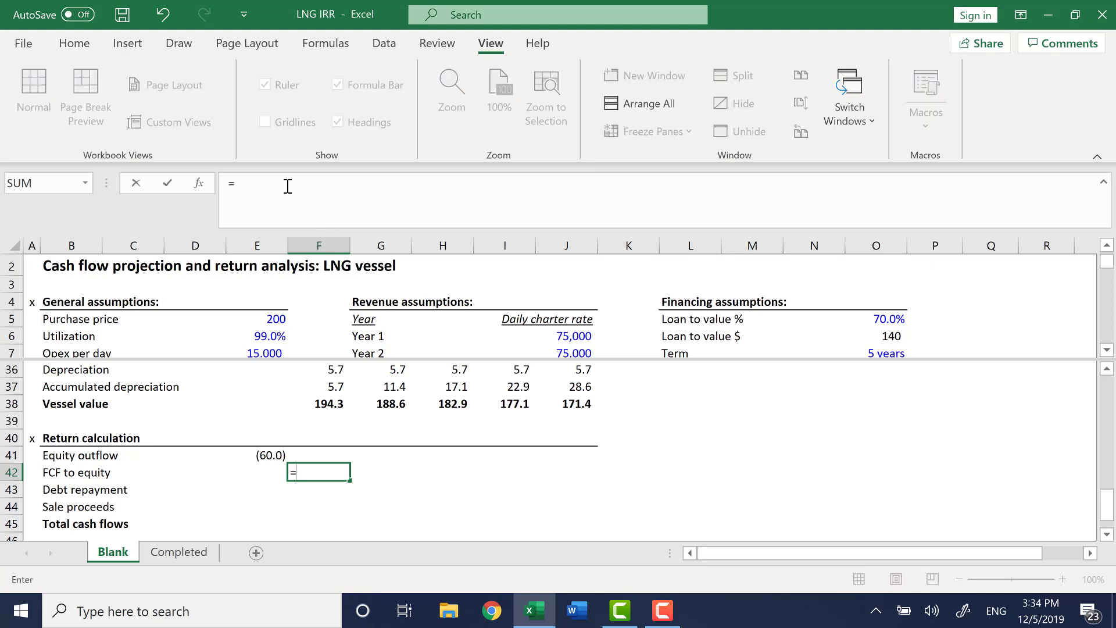
{"action": "key", "text": "F6"}
{"action": "key", "text": "Down"}
{"action": "key", "text": "Right"}
{"action": "key", "text": "Right"}
{"action": "key", "text": "Right"}
{"action": "key", "text": "Right"}
{"action": "key", "text": "Right"}
{"action": "key", "text": "ctrl+Down"}
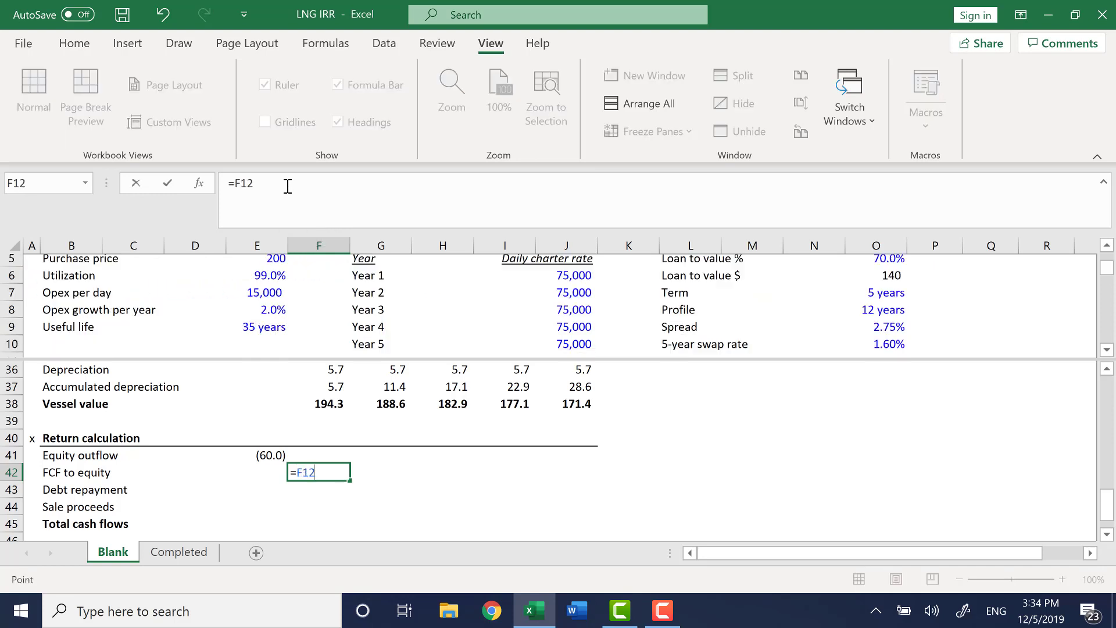
{"action": "key", "text": "Down"}
{"action": "key", "text": "Down"}
{"action": "key", "text": "Down"}
{"action": "key", "text": "Down"}
{"action": "key", "text": "Down"}
{"action": "key", "text": "Down"}
{"action": "key", "text": "Down"}
{"action": "key", "text": "Down"}
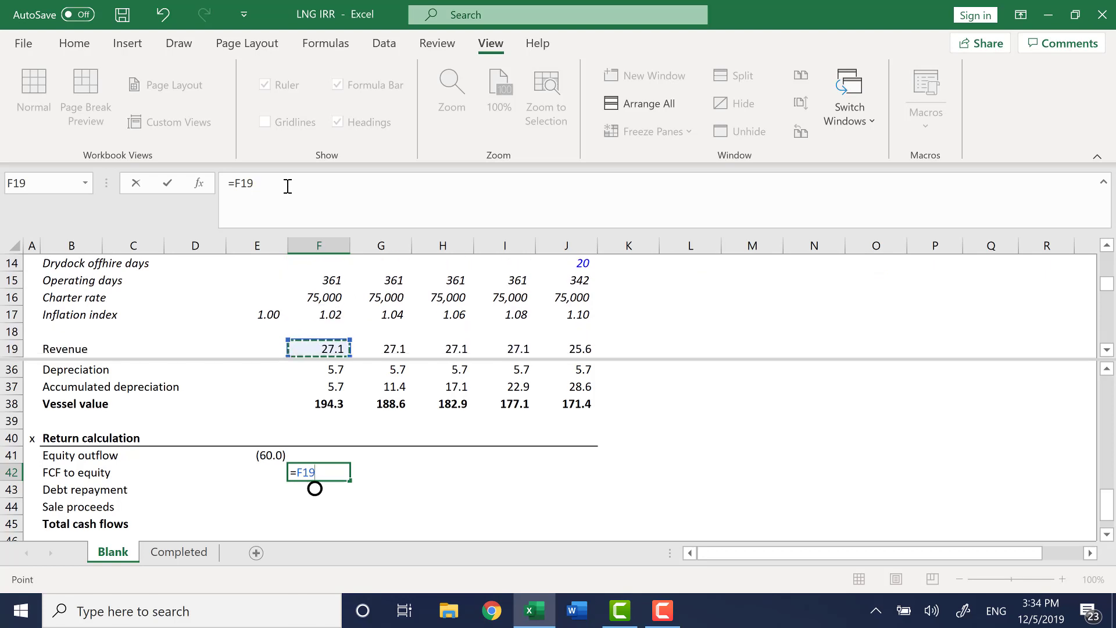
{"action": "key", "text": "Down"}
{"action": "key", "text": "Down"}
{"action": "key", "text": "Down"}
{"action": "key", "text": "Down"}
{"action": "key", "text": "Down"}
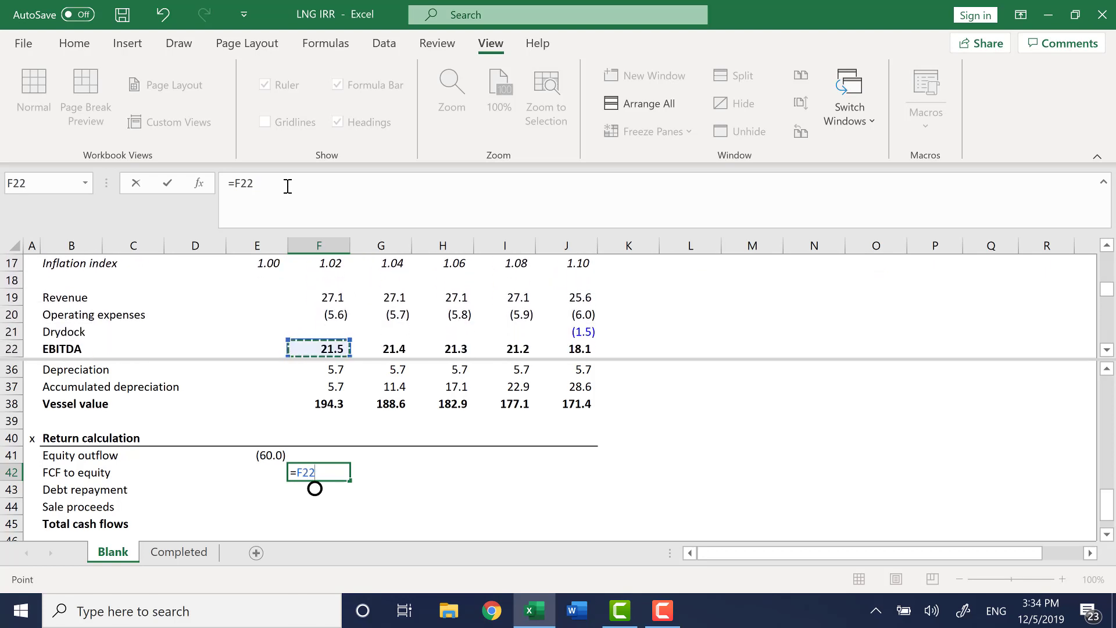
{"action": "key", "text": "Down"}
{"action": "key", "text": "Down"}
{"action": "key", "text": "Down"}
{"action": "key", "text": "Up"}
{"action": "key", "text": "Up"}
{"action": "key", "text": "Up"}
{"action": "key", "text": "Up"}
{"action": "key", "text": "Up"}
{"action": "key", "text": "Up"}
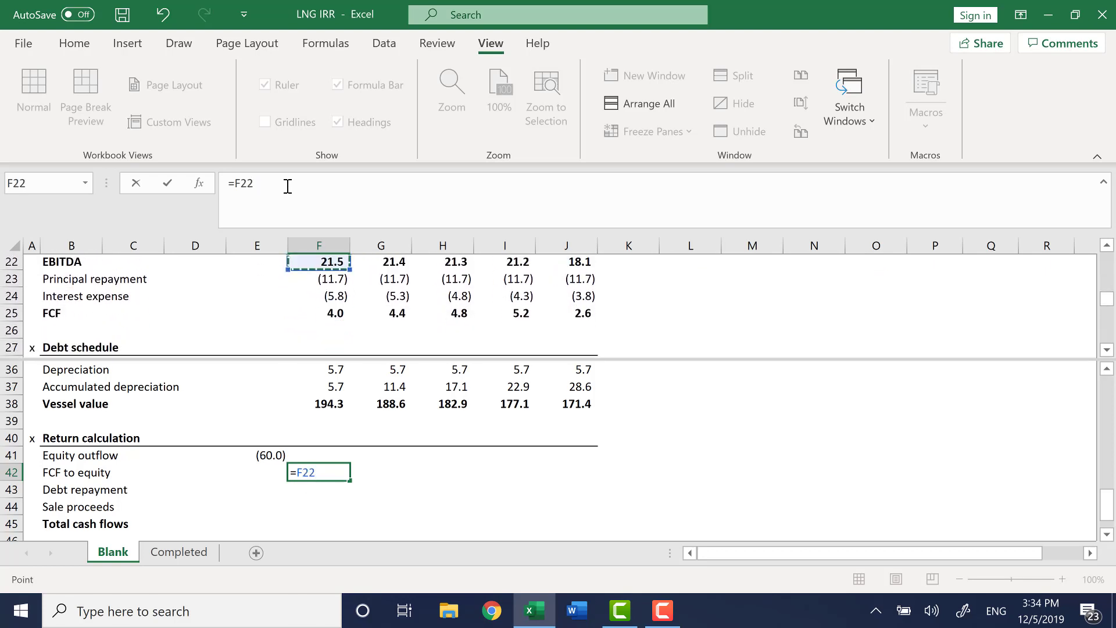
{"action": "key", "text": "Down"}
{"action": "key", "text": "Down"}
{"action": "key", "text": "Down"}
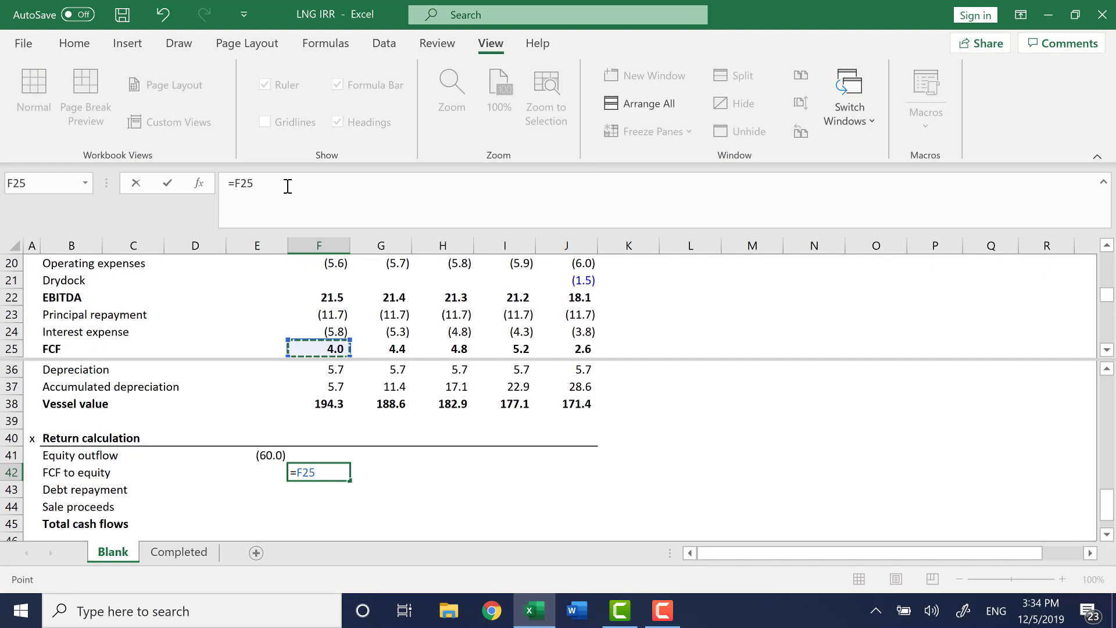
{"action": "key", "text": "Return"}
{"action": "key", "text": "Up"}
{"action": "key", "text": "shift+Right"}
{"action": "key", "text": "shift+Right"}
{"action": "key", "text": "shift+Right"}
{"action": "key", "text": "shift+Right"}
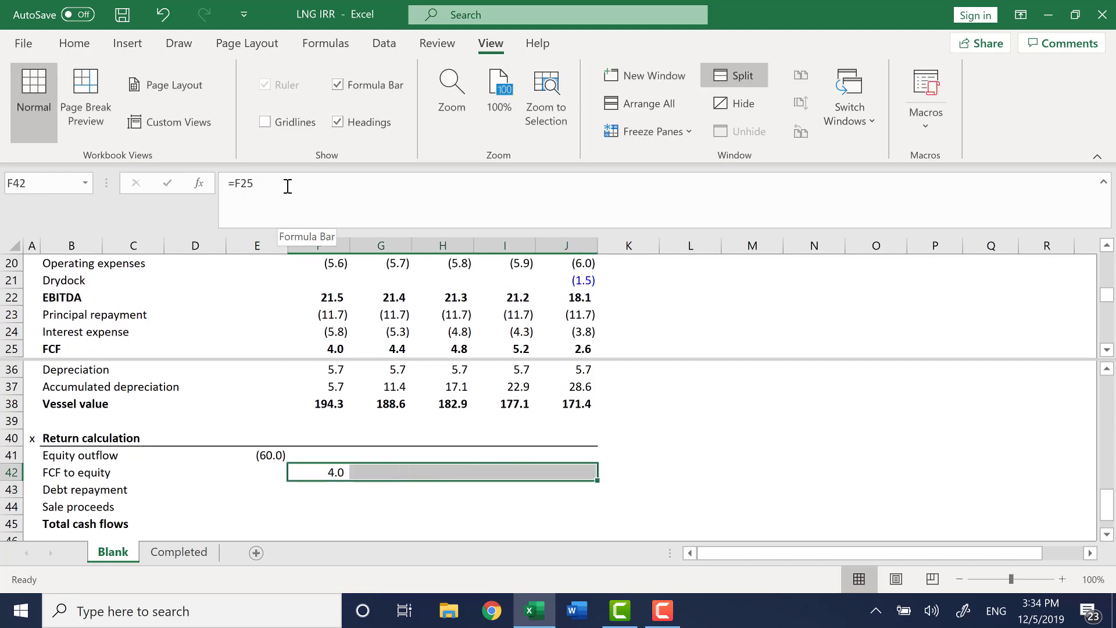
{"action": "key", "text": "ctrl+r"}
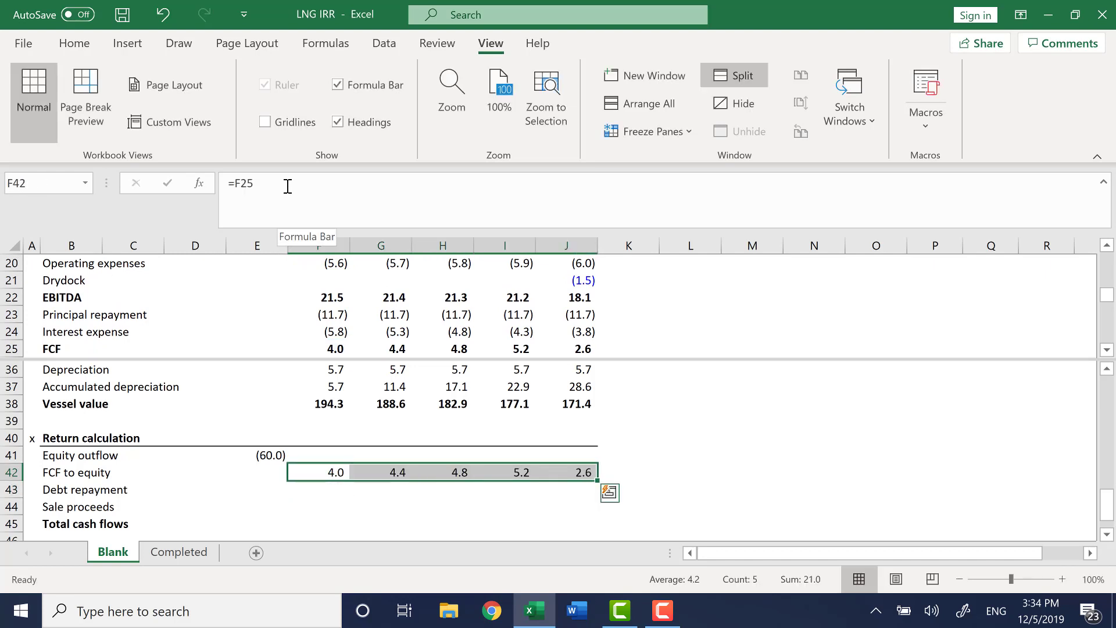
Relabel the row 43 caption in B43 as Debt prepayment.
{"action": "key", "text": "ctrl+Right"}
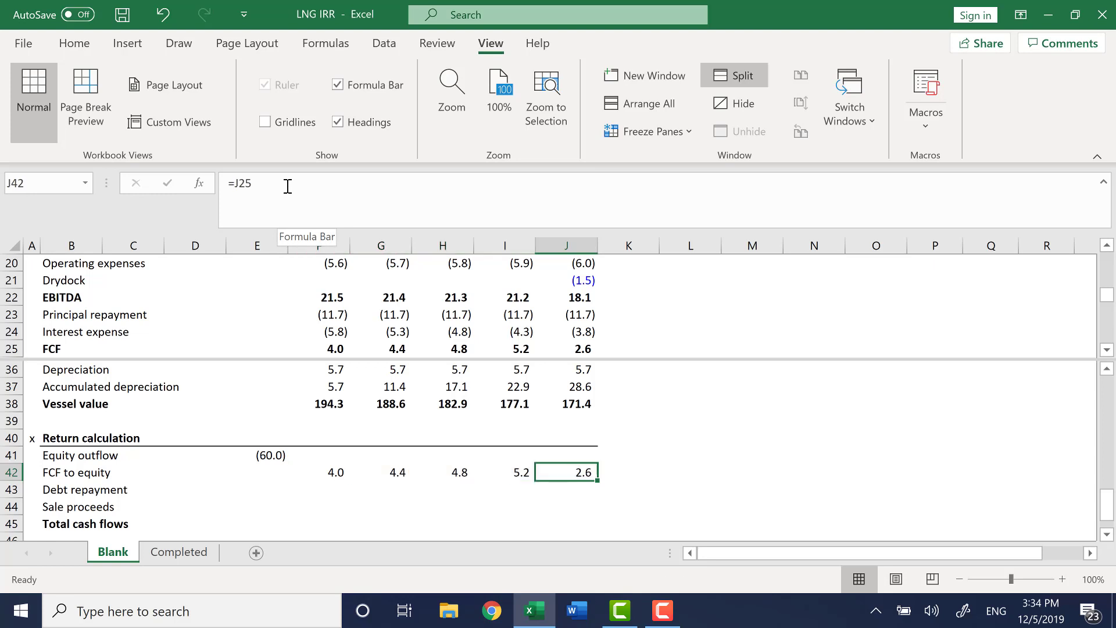
{"action": "key", "text": "Left"}
{"action": "key", "text": "Left"}
{"action": "key", "text": "Left"}
{"action": "key", "text": "Left"}
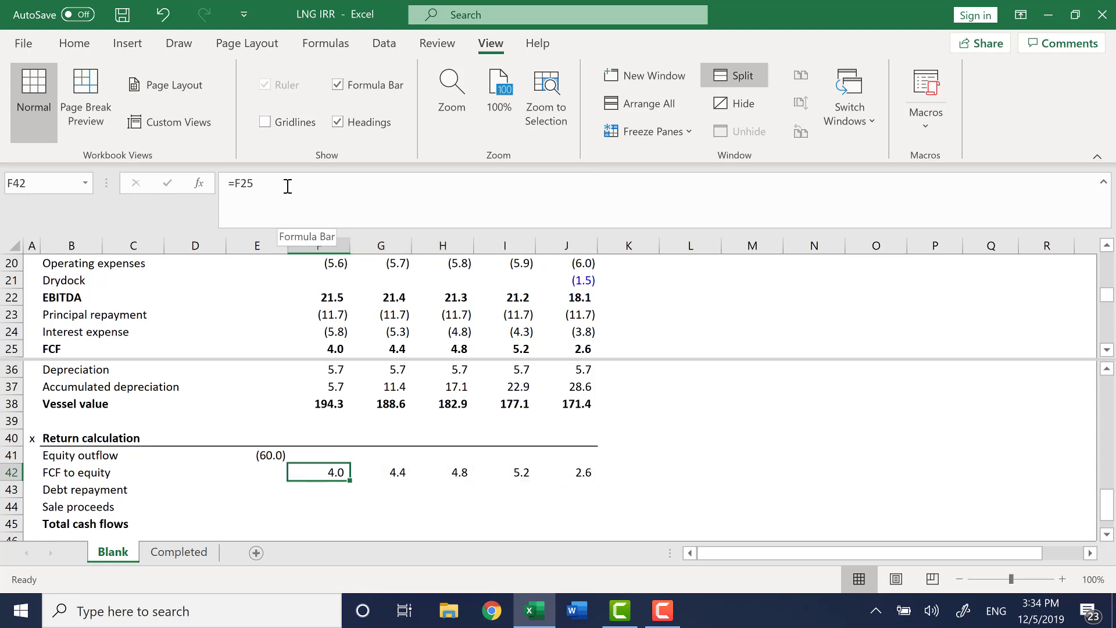
{"action": "key", "text": "Down"}
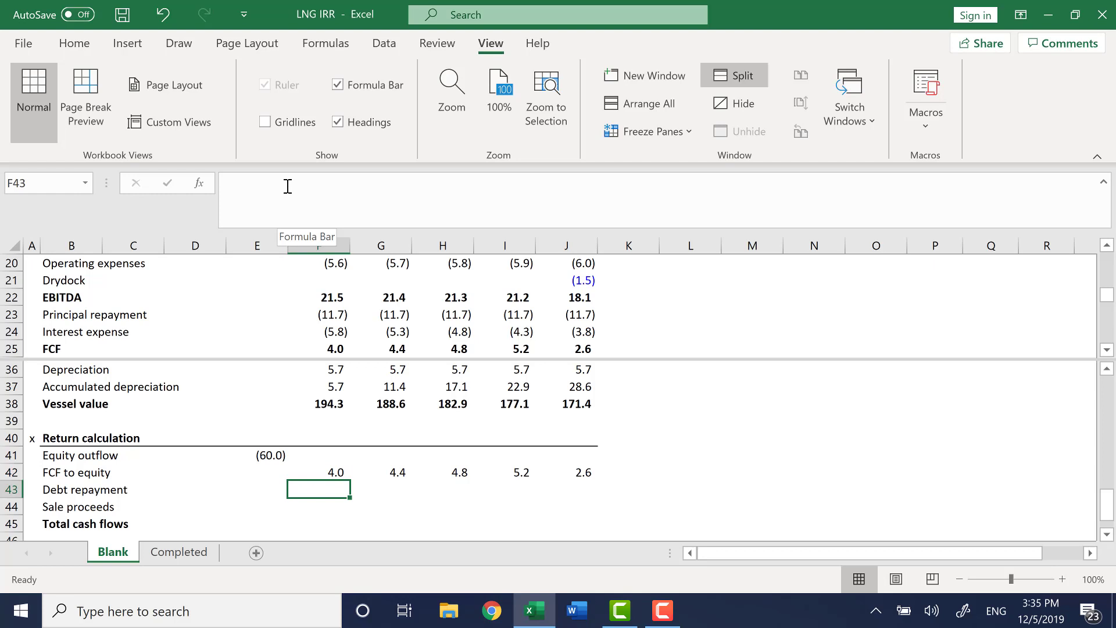
{"action": "key", "text": "Left"}
{"action": "key", "text": "Left"}
{"action": "key", "text": "Left"}
{"action": "key", "text": "Left"}
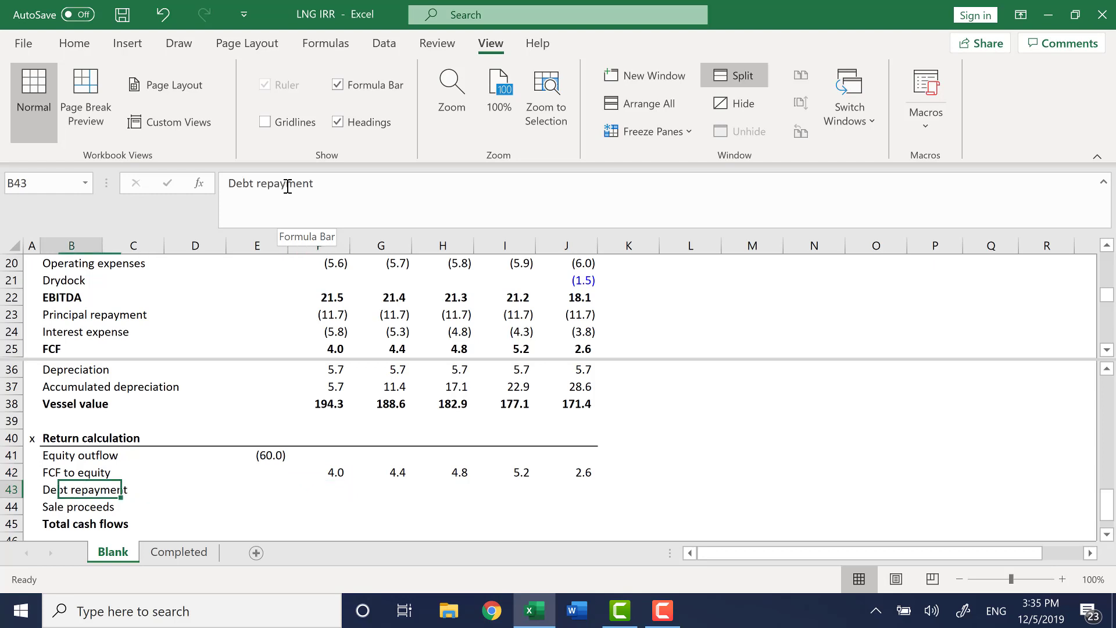
{"action": "type", "text": "Debt p"}
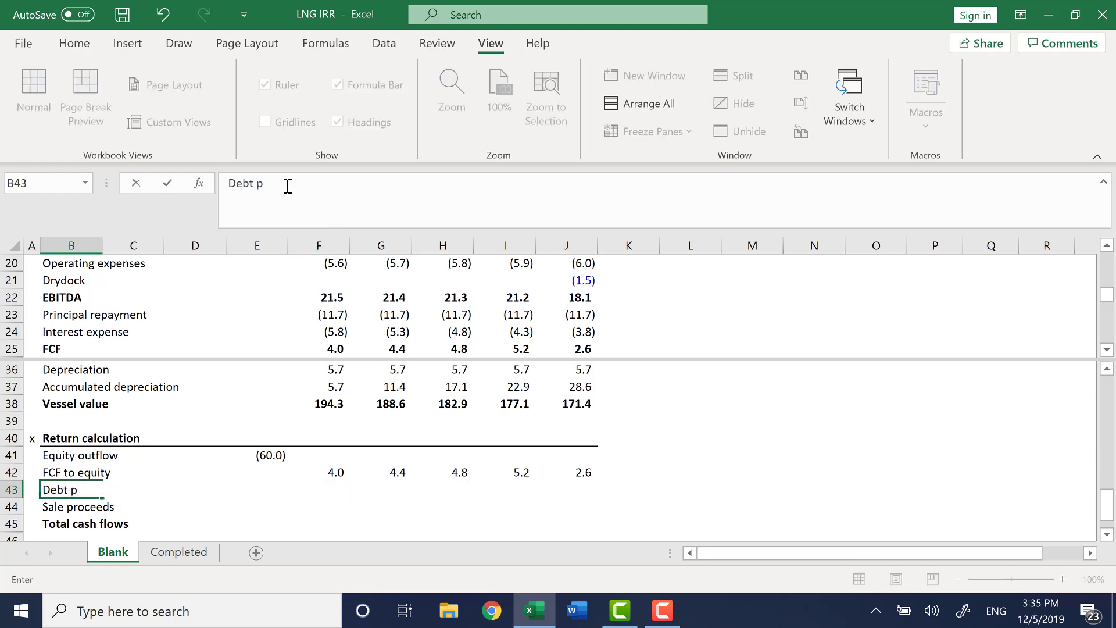
{"action": "type", "text": "reayment"}
{"action": "key", "text": "Return"}
{"action": "key", "text": "Up"}
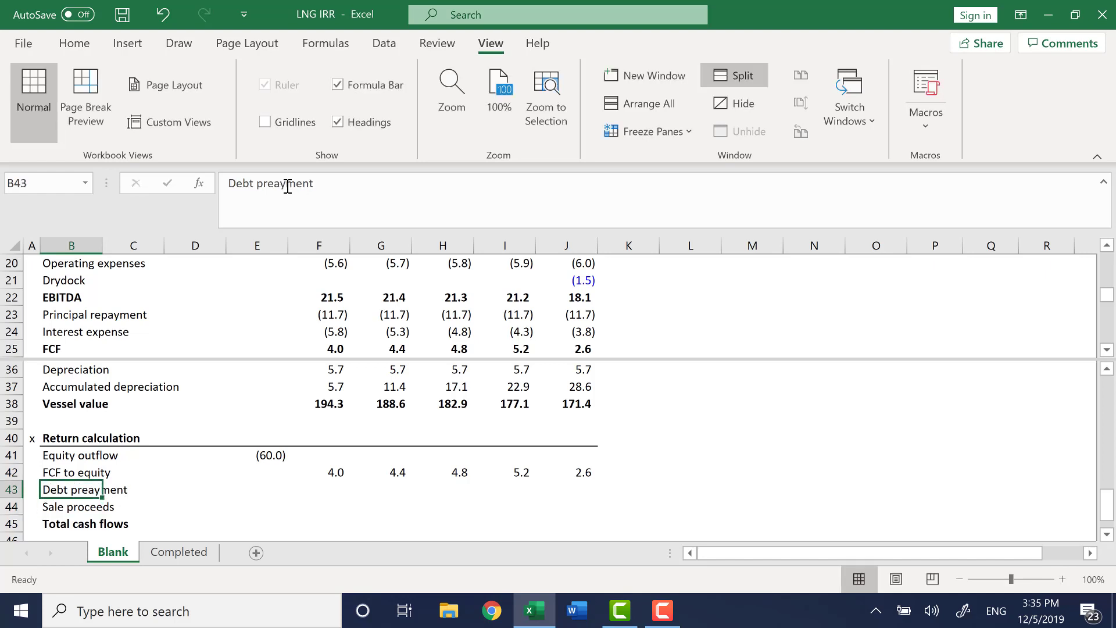
{"action": "type", "text": "Debt prepayment"}
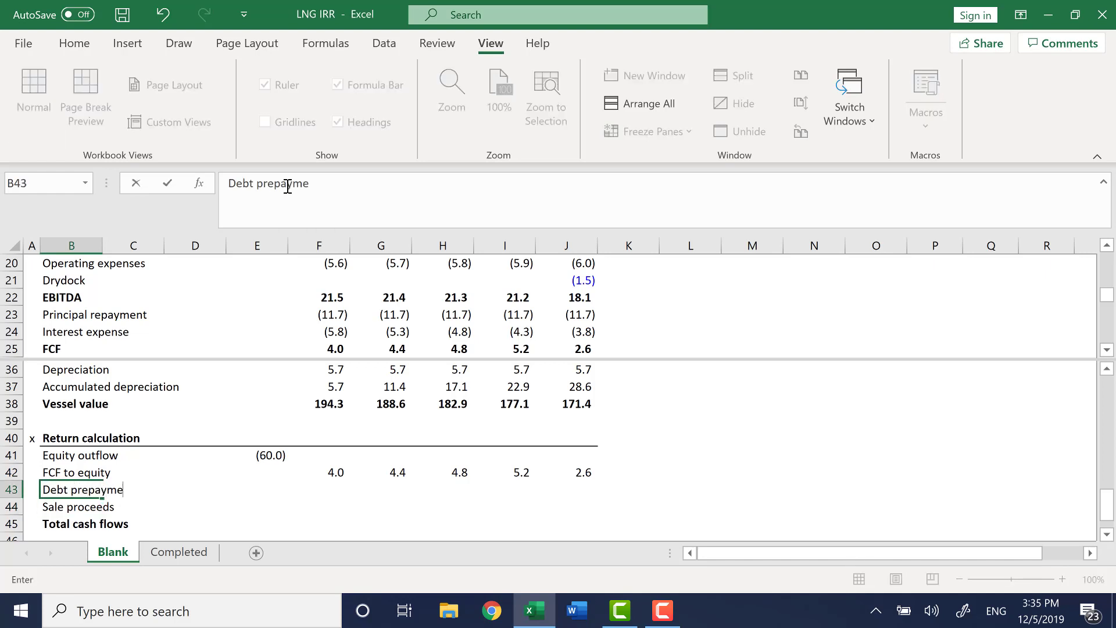
{"action": "key", "text": "Return"}
Enter the Year 5 debt prepayment in J43 as the negated ending loan balance, =-J30.
{"action": "key", "text": "Up"}
{"action": "key", "text": "Right"}
{"action": "key", "text": "Right"}
{"action": "key", "text": "Right"}
{"action": "key", "text": "Right"}
{"action": "key", "text": "Right"}
{"action": "key", "text": "Right"}
{"action": "key", "text": "Right"}
{"action": "key", "text": "Right"}
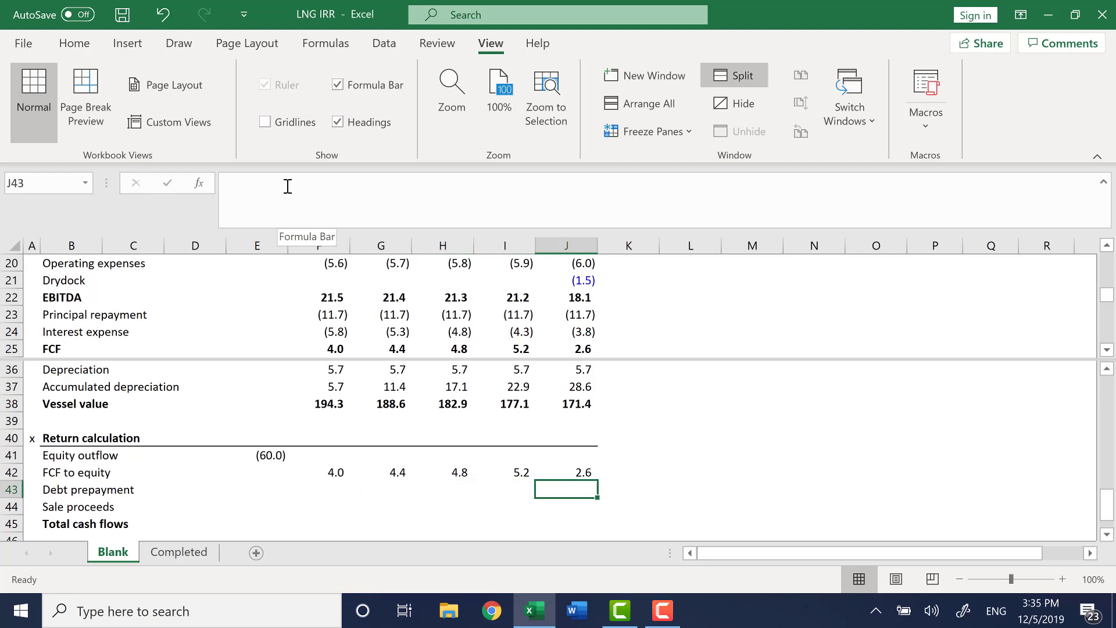
{"action": "type", "text": "=-"}
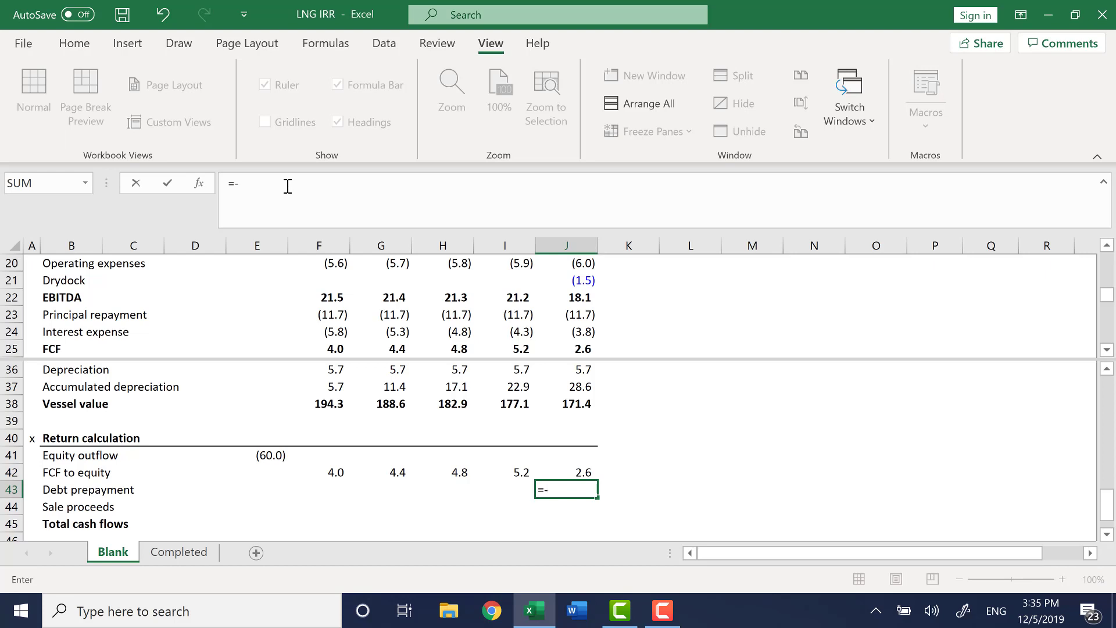
{"action": "key", "text": "F6"}
{"action": "key", "text": "Right"}
{"action": "key", "text": "Right"}
{"action": "key", "text": "Right"}
{"action": "key", "text": "Right"}
{"action": "key", "text": "Right"}
{"action": "key", "text": "Right"}
{"action": "key", "text": "Right"}
{"action": "key", "text": "Right"}
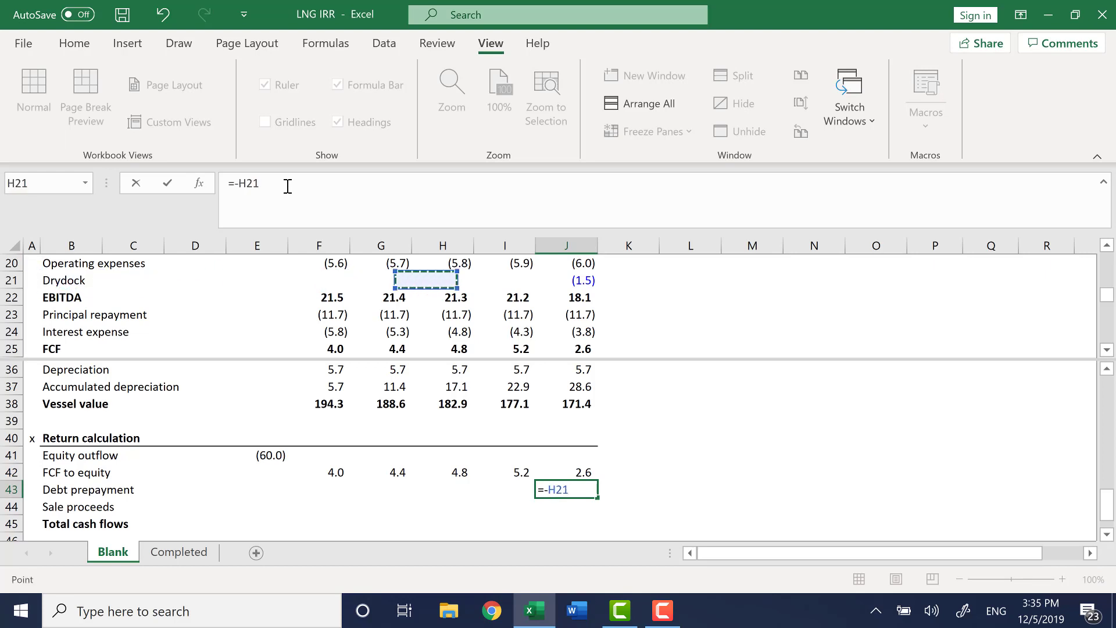
{"action": "key", "text": "ctrl+Down"}
{"action": "key", "text": "ctrl+Down"}
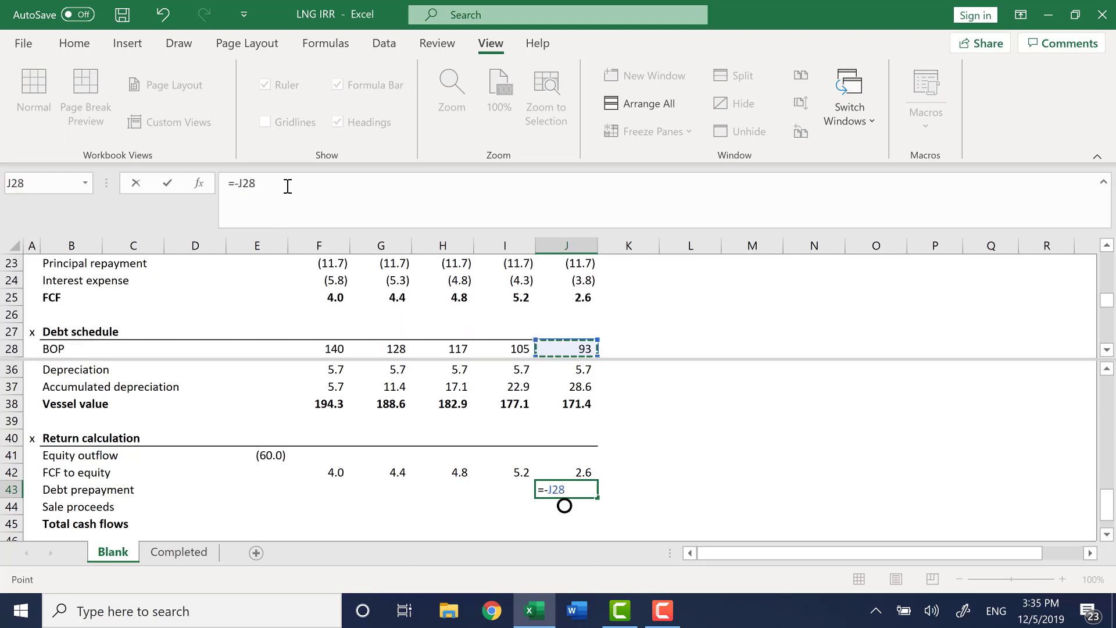
{"action": "key", "text": "ctrl+Down"}
{"action": "key", "text": "ctrl+Down"}
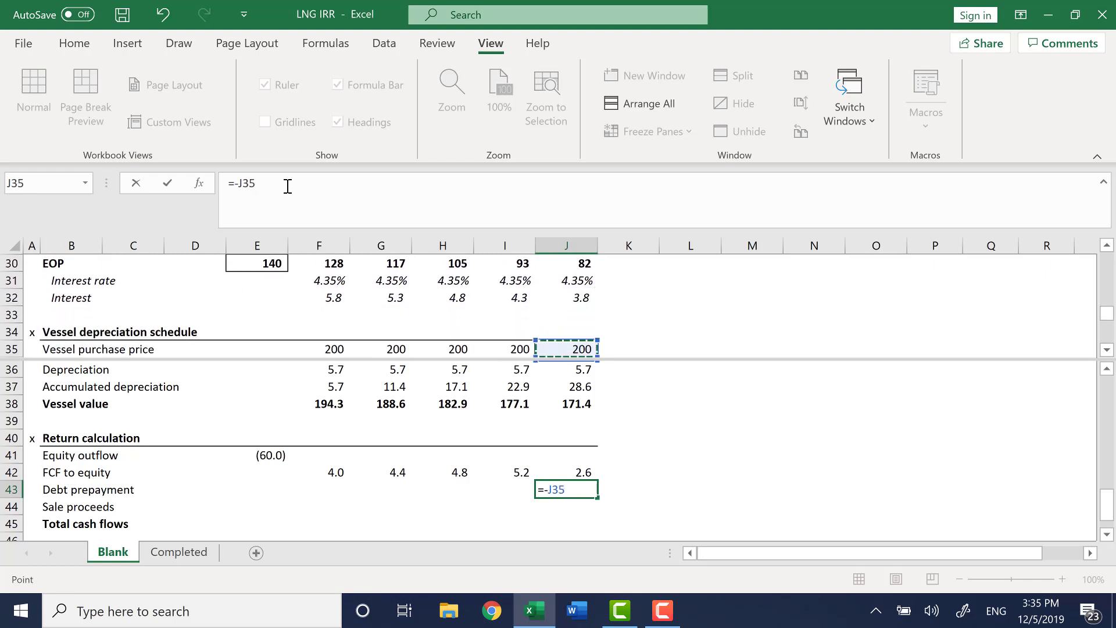
{"action": "key", "text": "ctrl+Up"}
{"action": "key", "text": "ctrl+Up"}
{"action": "key", "text": "ctrl+Up"}
{"action": "key", "text": "ctrl+Down"}
{"action": "key", "text": "Down"}
{"action": "key", "text": "Down"}
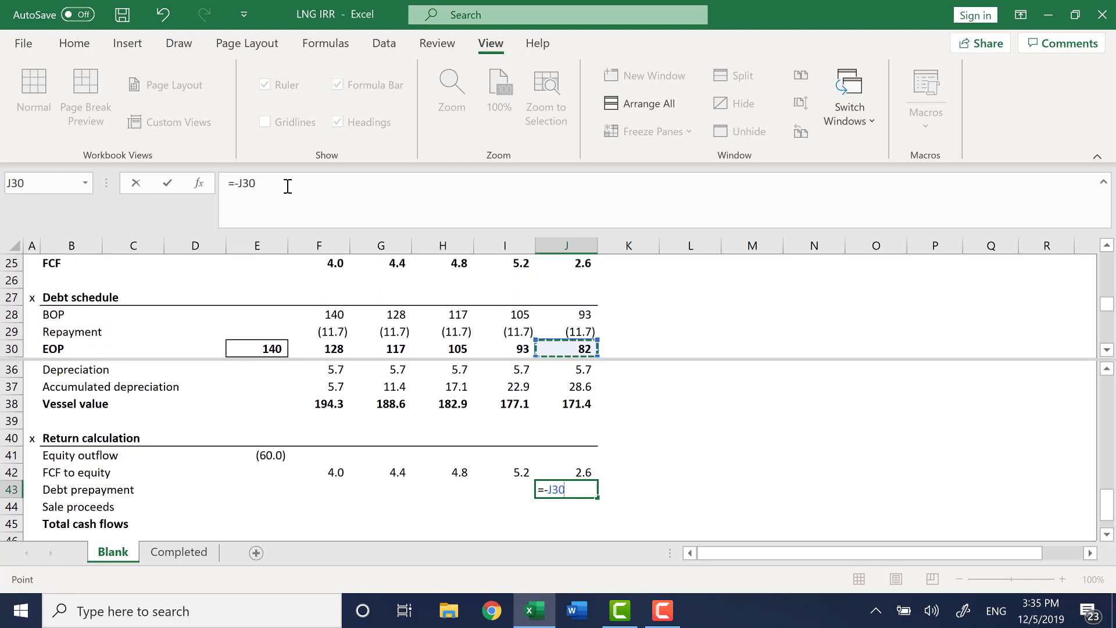
{"action": "key", "text": "Up"}
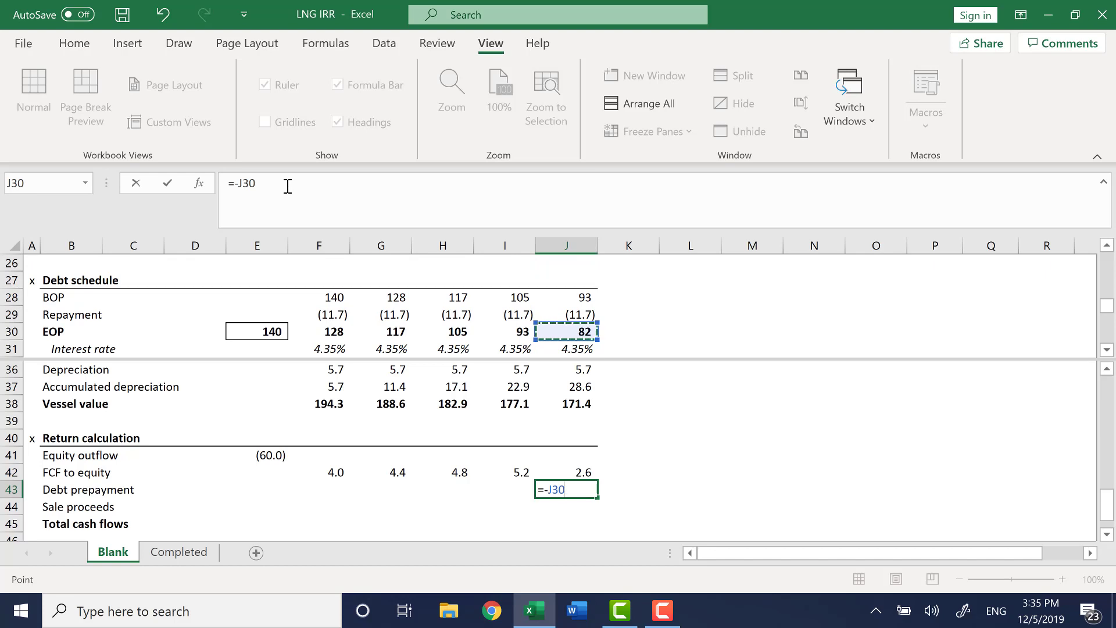
{"action": "key", "text": "Return"}
{"action": "key", "text": "Up"}
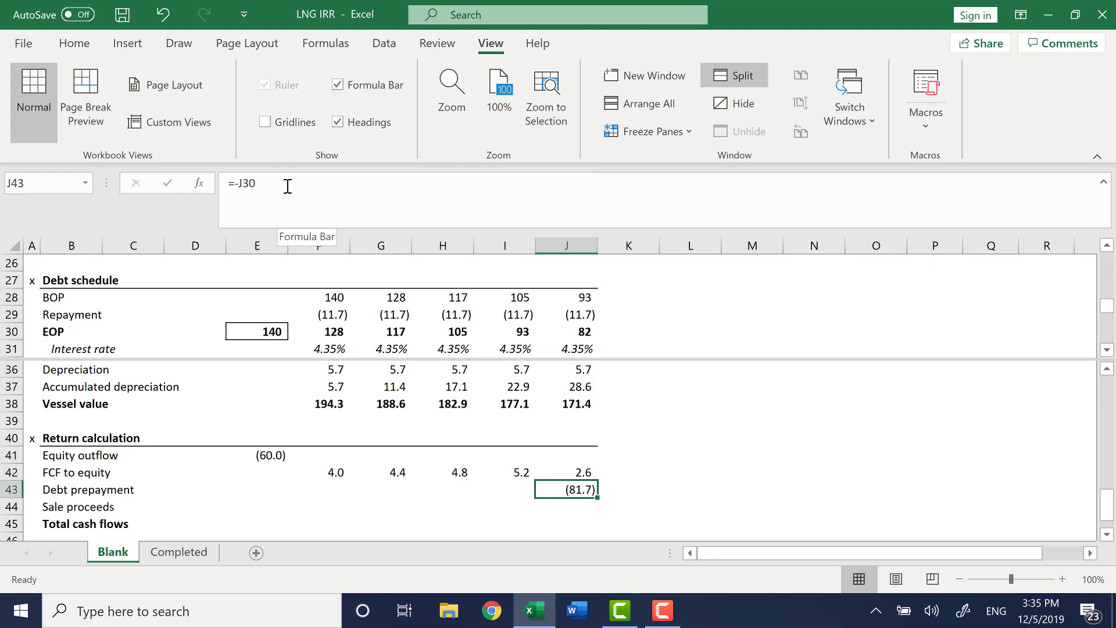
Remove the window split.
{"action": "key", "text": "ctrl+Left"}
{"action": "key", "text": "Down"}
{"action": "key", "text": "Right"}
{"action": "key", "text": "Right"}
{"action": "key", "text": "Right"}
{"action": "key", "text": "Right"}
{"action": "key", "text": "Right"}
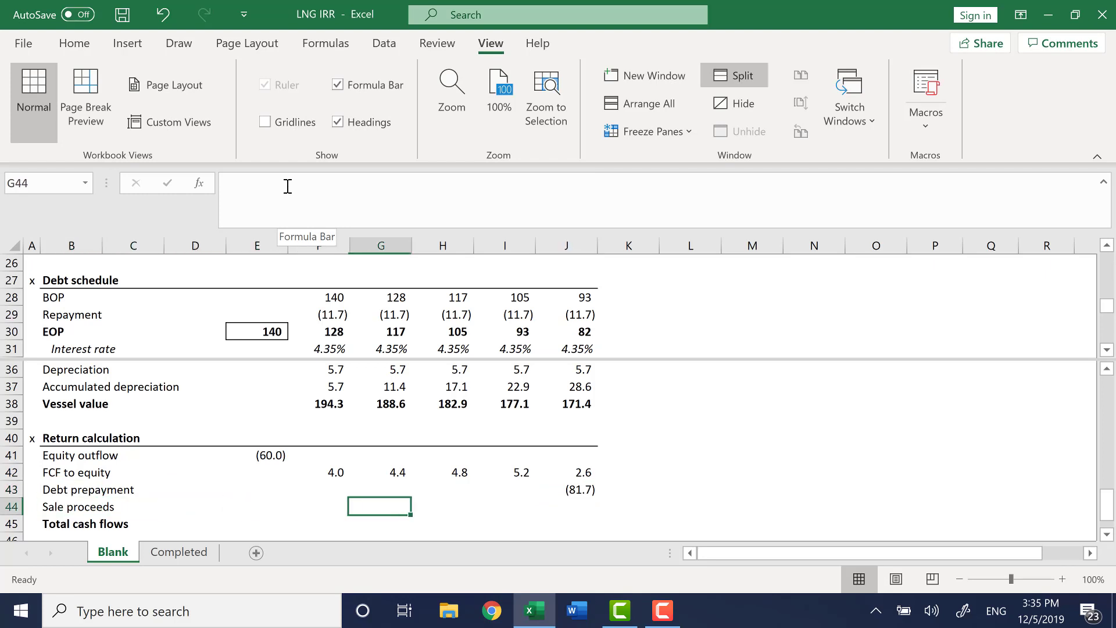
{"action": "key", "text": "Right"}
{"action": "key", "text": "Right"}
{"action": "key", "text": "Right"}
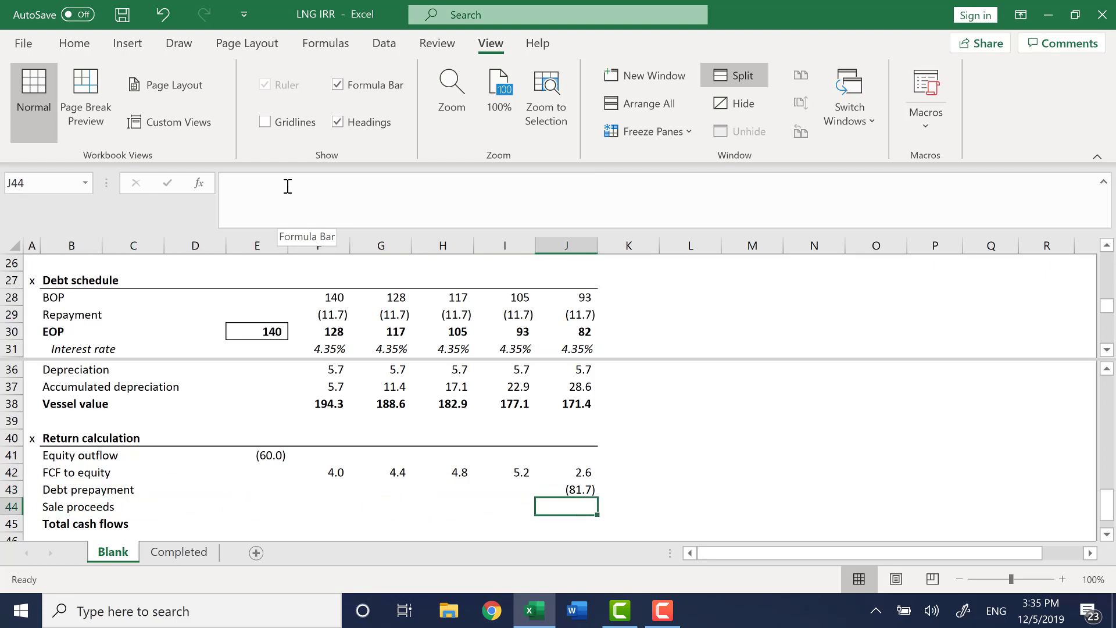
{"action": "key", "text": "alt+w"}
{"action": "key", "text": "s"}
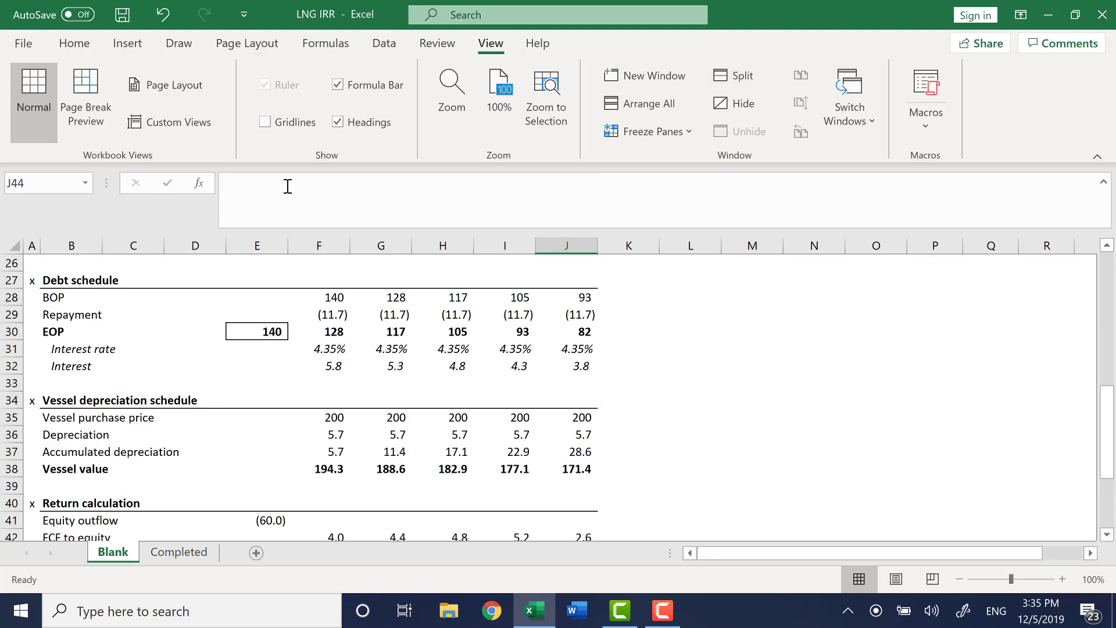
Set the Year 5 sale proceeds in J44 equal to the vessel value with =J38.
{"action": "key", "text": "Down"}
{"action": "key", "text": "Down"}
{"action": "key", "text": "Down"}
{"action": "key", "text": "Up"}
{"action": "key", "text": "Up"}
{"action": "key", "text": "Up"}
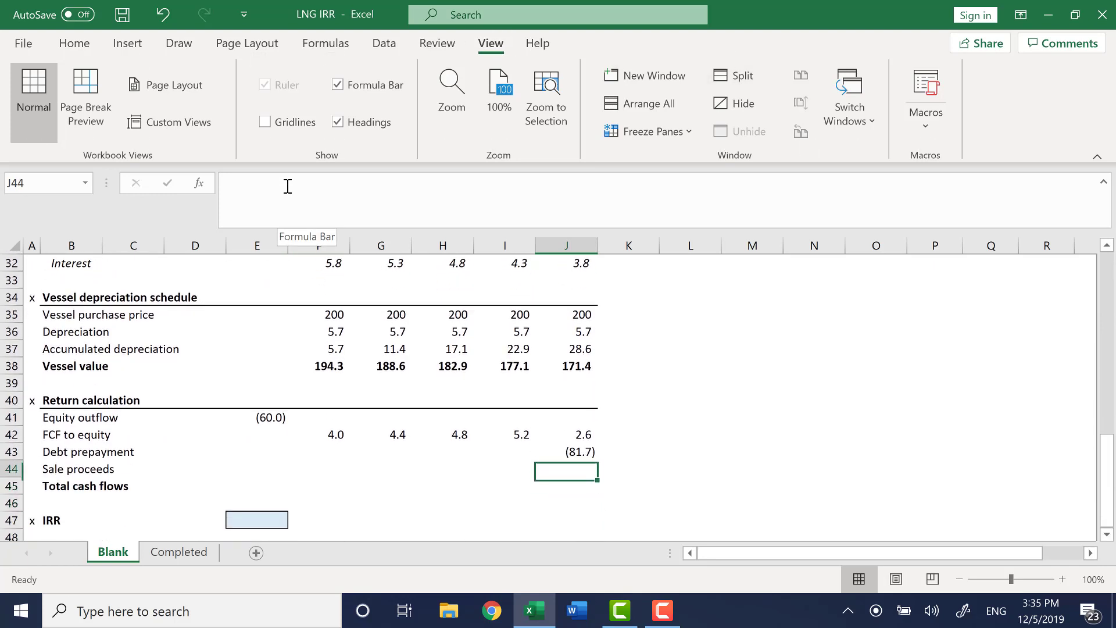
{"action": "key", "text": "ctrl+Left"}
{"action": "key", "text": "Right"}
{"action": "key", "text": "Right"}
{"action": "key", "text": "Right"}
{"action": "key", "text": "Right"}
{"action": "key", "text": "Right"}
{"action": "key", "text": "Right"}
{"action": "key", "text": "Right"}
{"action": "key", "text": "Right"}
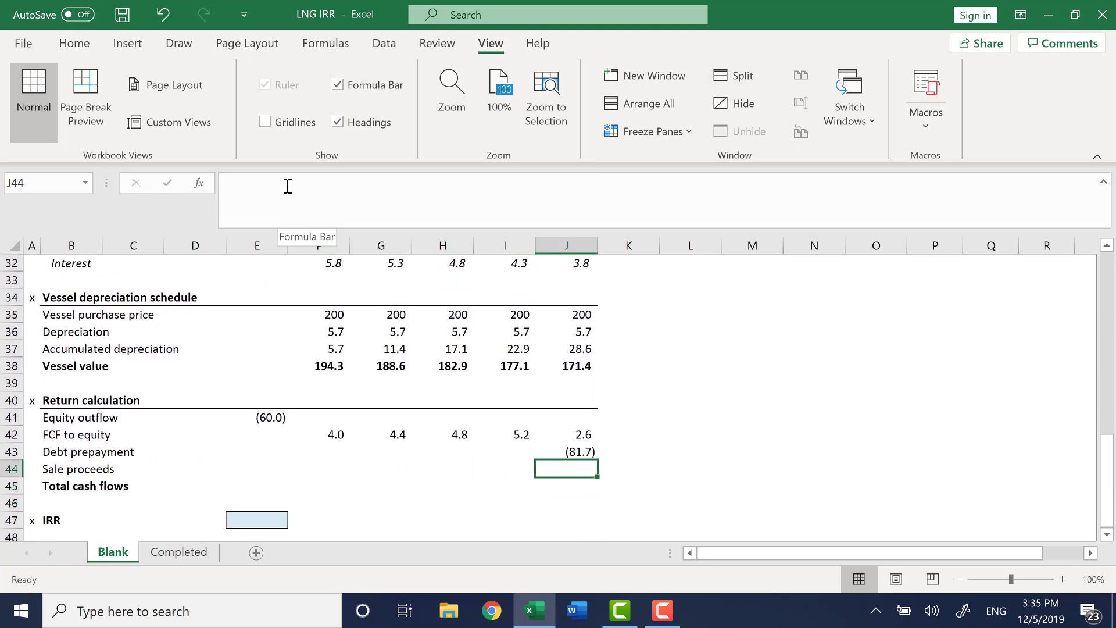
{"action": "type", "text": "="}
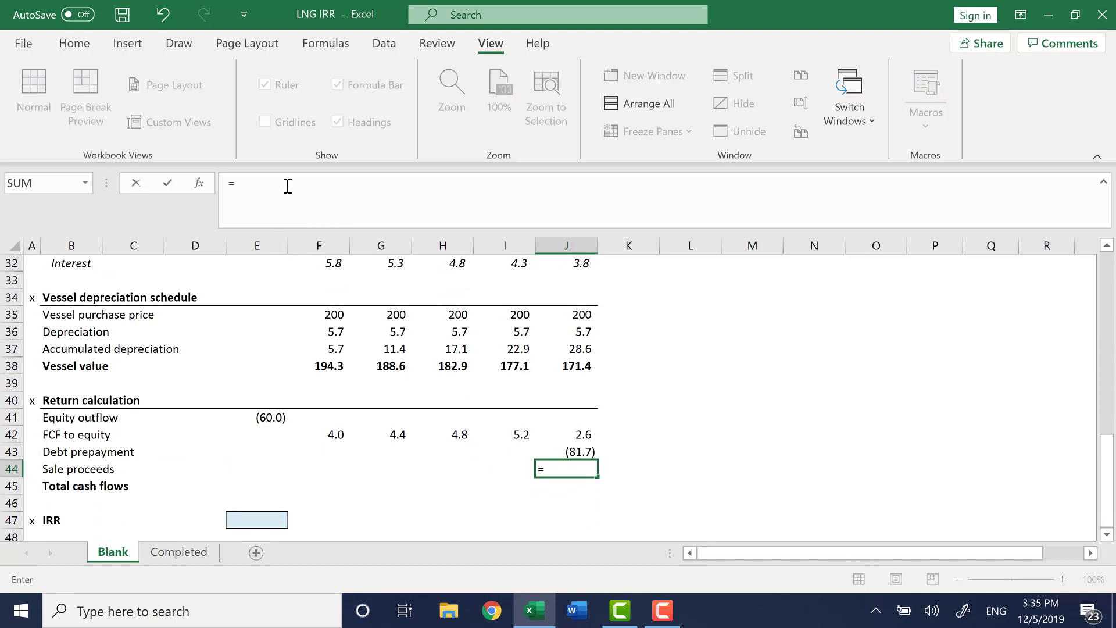
{"action": "key", "text": "Up"}
{"action": "key", "text": "Up"}
{"action": "key", "text": "Up"}
{"action": "key", "text": "Up"}
{"action": "key", "text": "Up"}
{"action": "key", "text": "Up"}
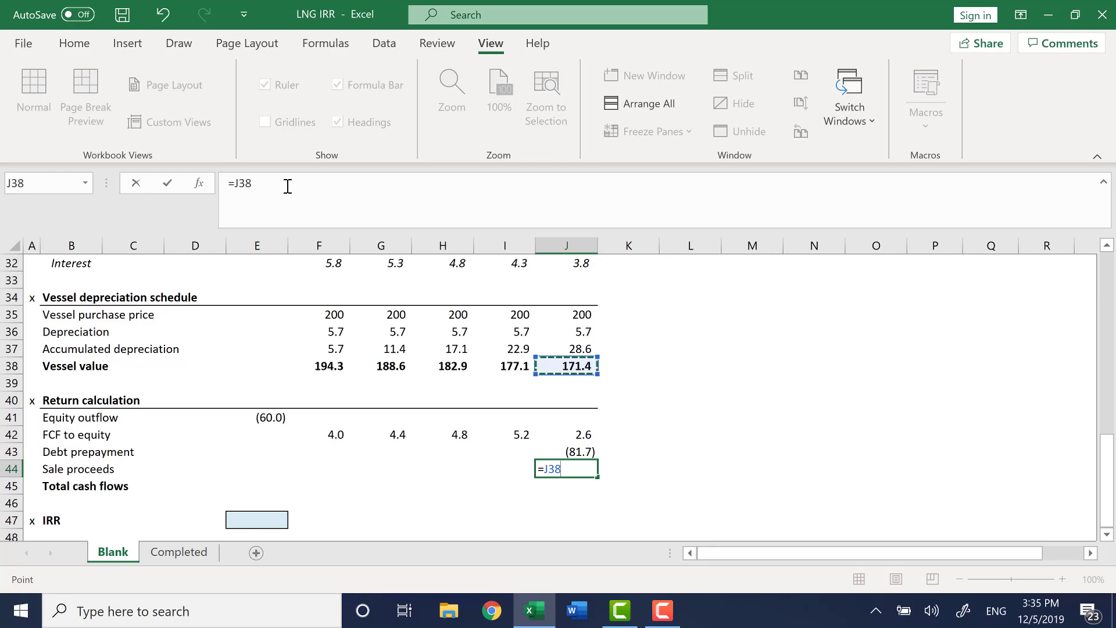
{"action": "key", "text": "Return"}
{"action": "key", "text": "Up"}
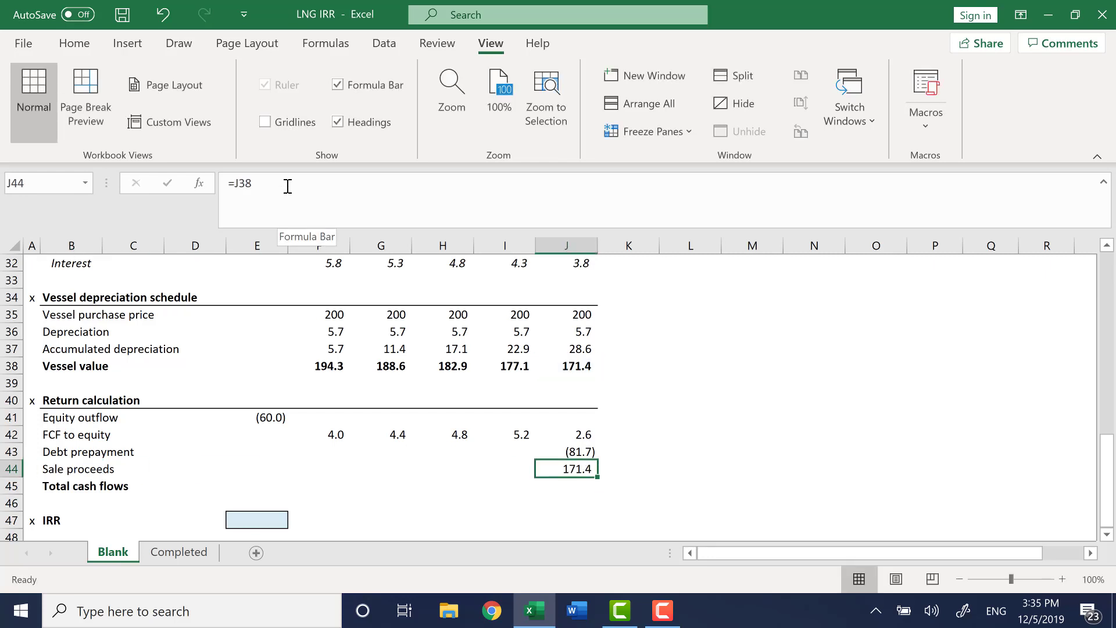
{"action": "key", "text": "Up"}
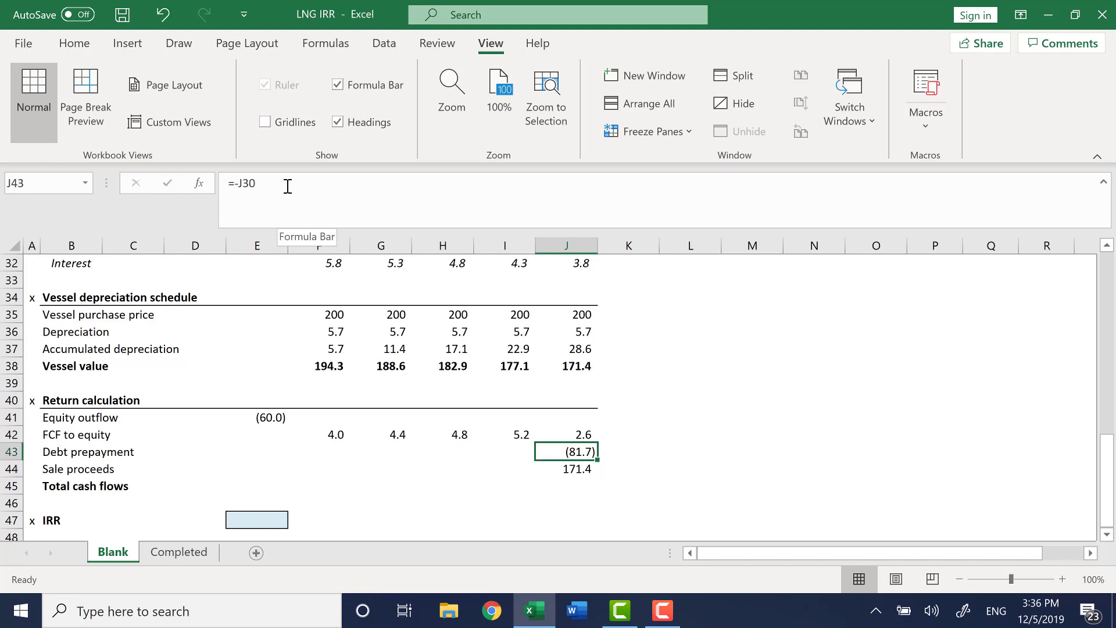
Enter the Year 0 total cash flow in E45 as =SUM(E41:E44).
{"action": "key", "text": "shift+Down"}
{"action": "key", "text": "shift+Up"}
{"action": "key", "text": "Down"}
{"action": "key", "text": "Down"}
{"action": "key", "text": "Left"}
{"action": "key", "text": "Left"}
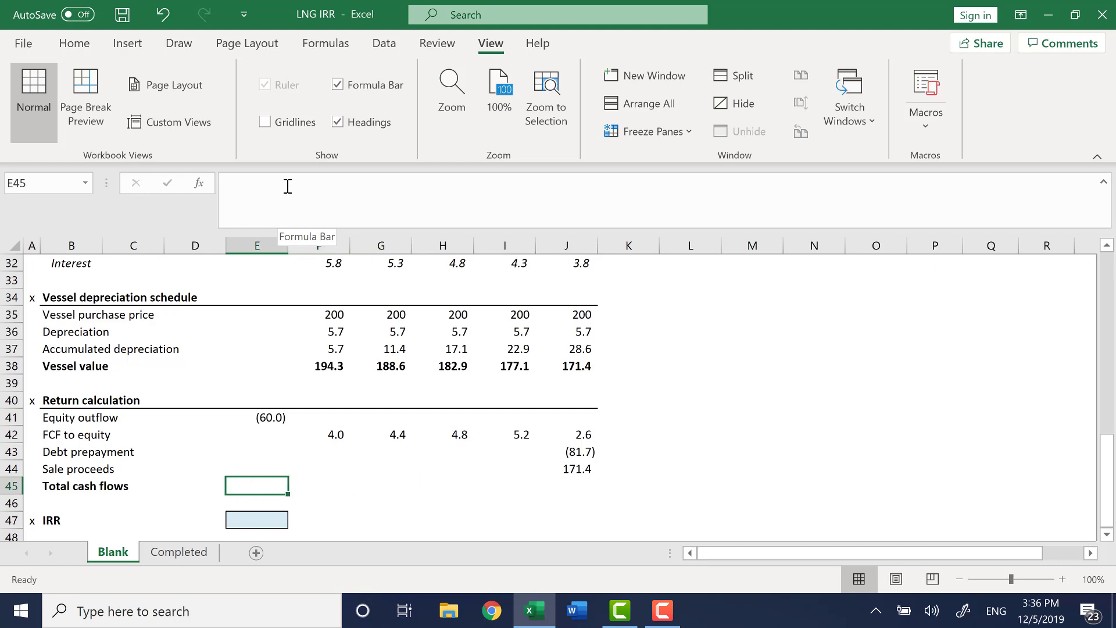
{"action": "type", "text": "=sum("}
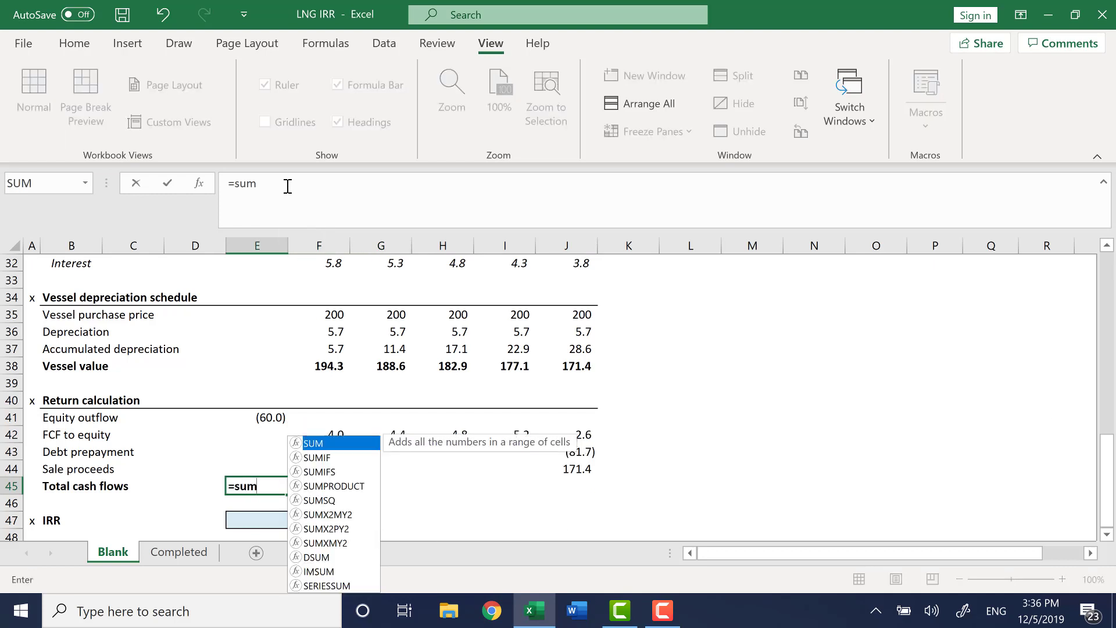
{"action": "key", "text": "Up"}
{"action": "key", "text": "Up"}
{"action": "key", "text": "Up"}
{"action": "key", "text": "Up"}
{"action": "key", "text": "shift+Down"}
{"action": "key", "text": "shift+Down"}
{"action": "key", "text": "shift+Down"}
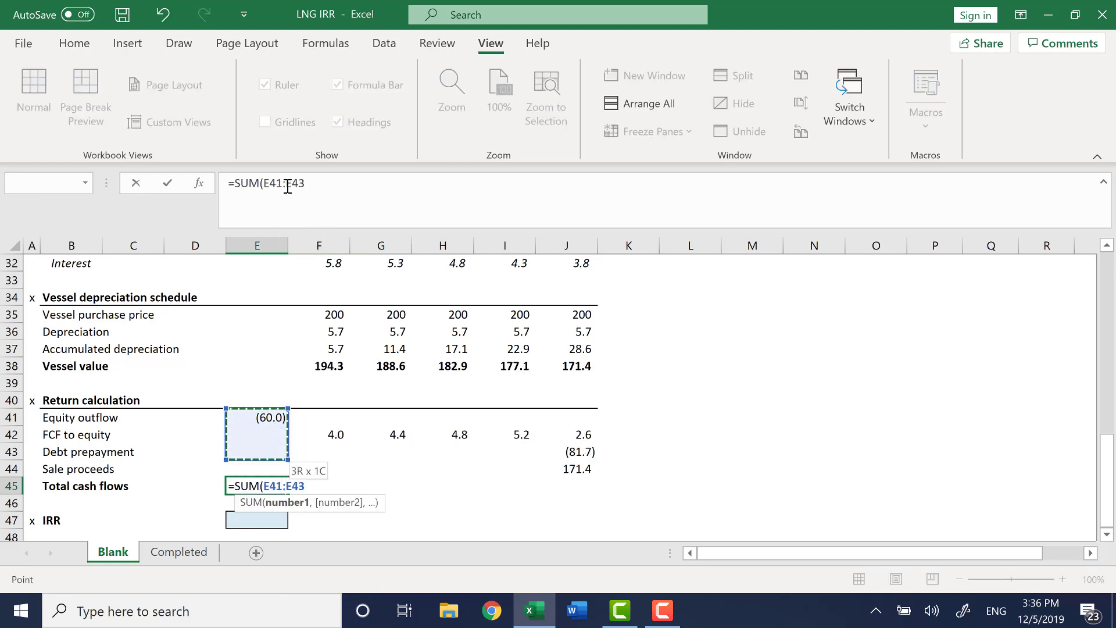
{"action": "key", "text": "ctrl+Return"}
Fill the total cash flow formula across row 45 through Year 5 in J45.
{"action": "key", "text": "shift+Right"}
{"action": "key", "text": "shift+Right"}
{"action": "key", "text": "shift+Right"}
{"action": "key", "text": "shift+Right"}
{"action": "key", "text": "shift+Right"}
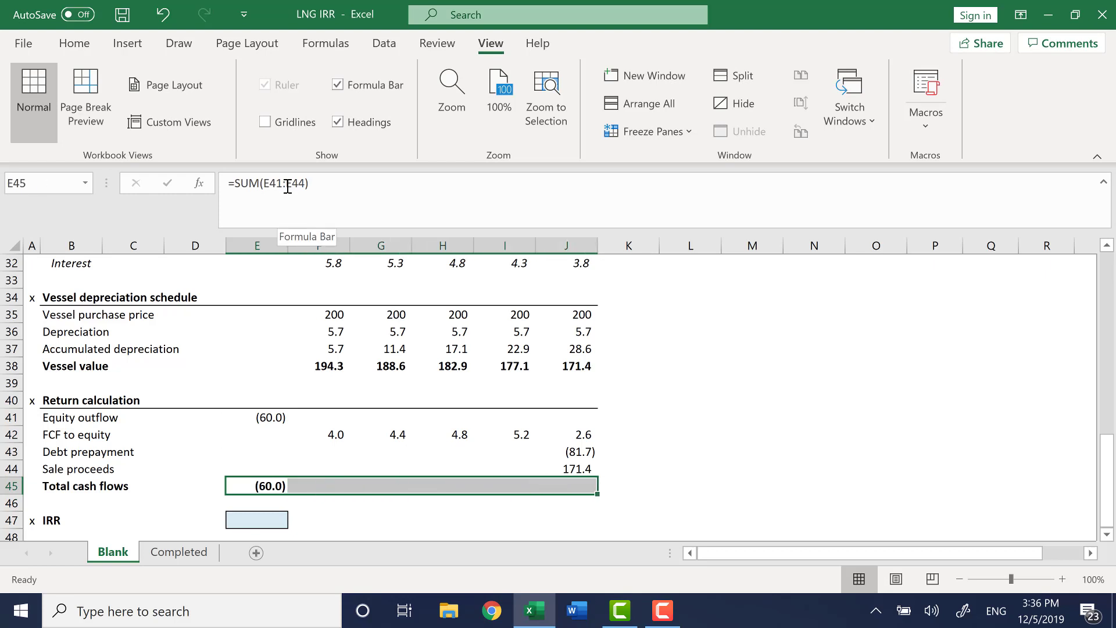
{"action": "key", "text": "ctrl+r"}
Review the total cash flow formulas in row 45 and the return-calculation inputs above them.
{"action": "key", "text": "Left"}
{"action": "key", "text": "Left"}
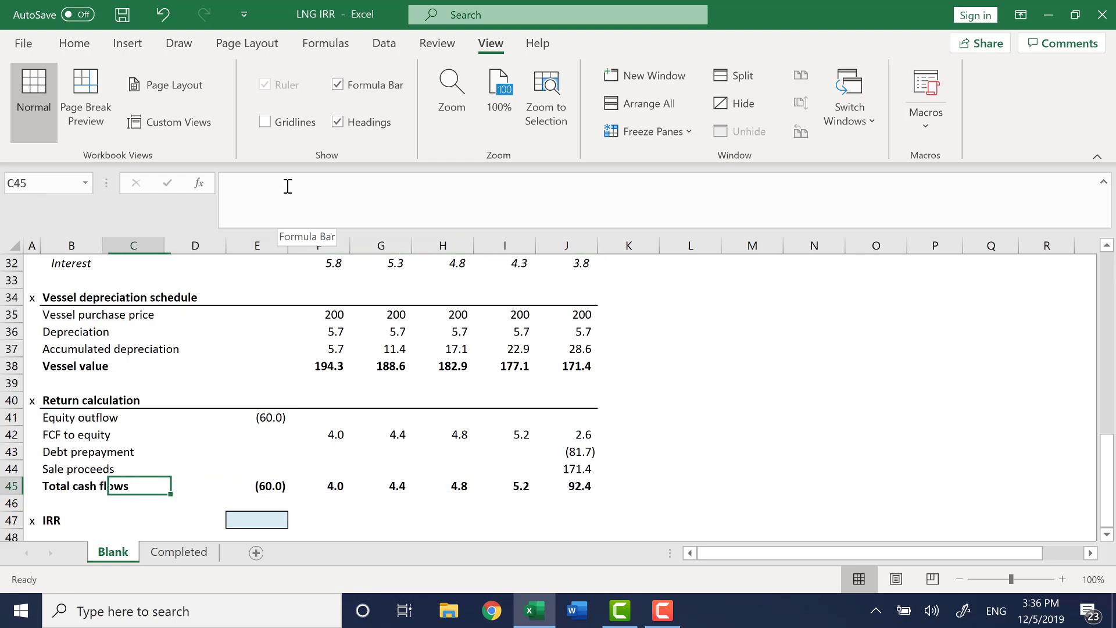
{"action": "key", "text": "Right"}
{"action": "key", "text": "Right"}
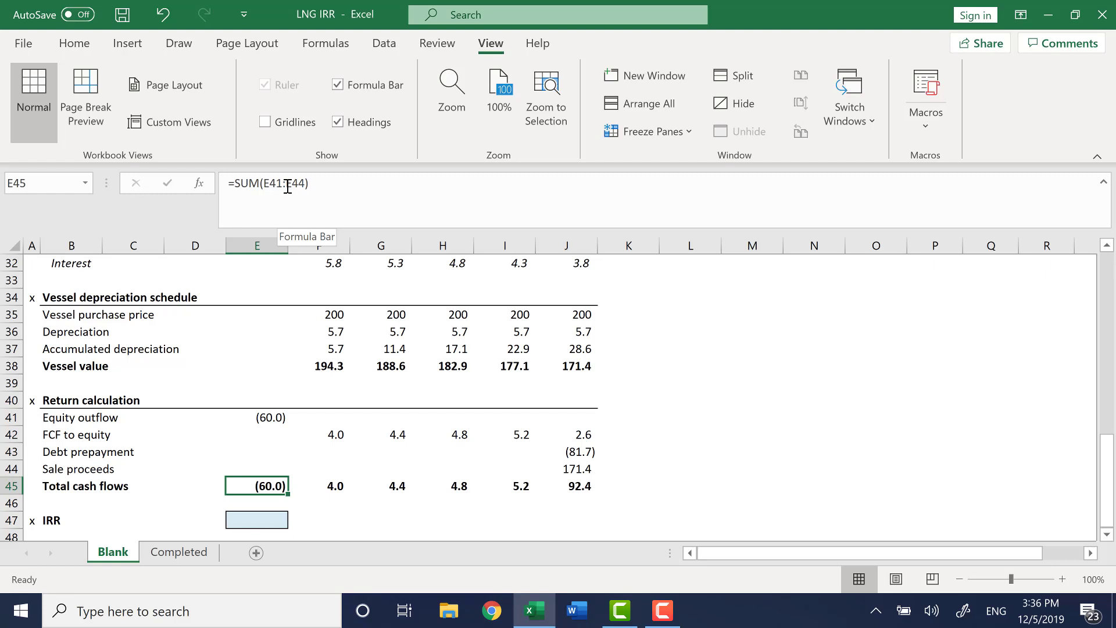
{"action": "key", "text": "Right"}
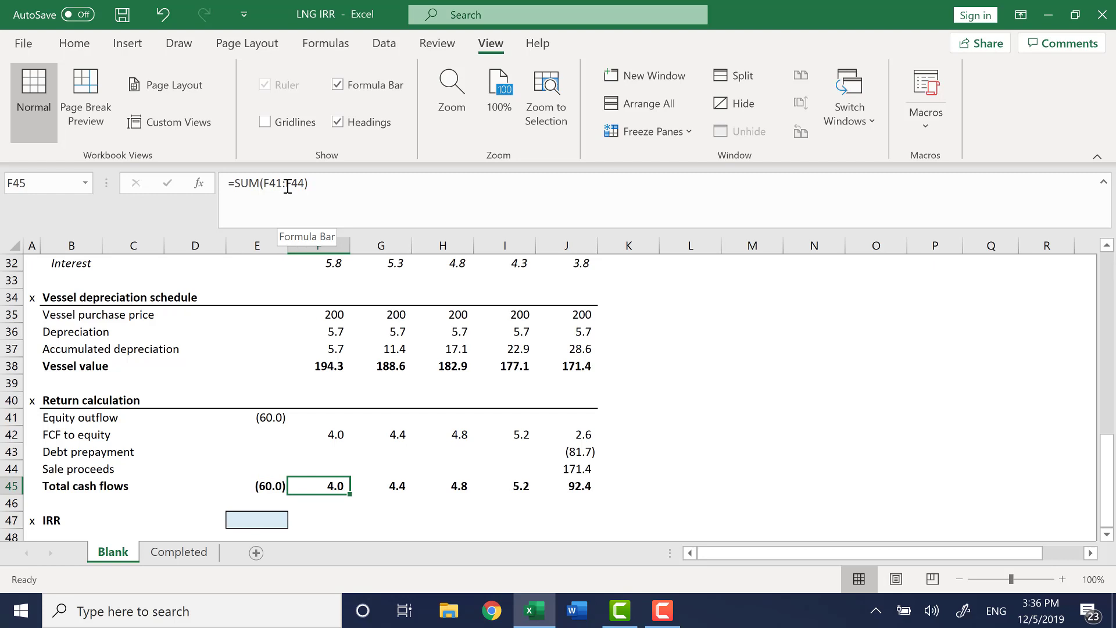
{"action": "key", "text": "shift+Right"}
{"action": "key", "text": "shift+Right"}
{"action": "key", "text": "shift+Right"}
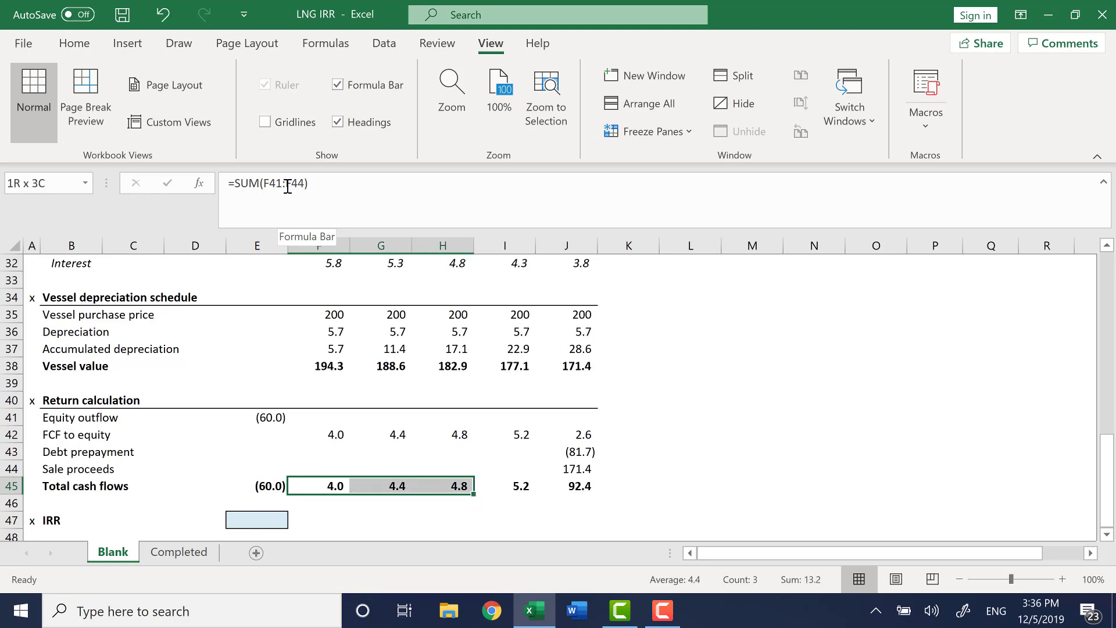
{"action": "key", "text": "ctrl+Right"}
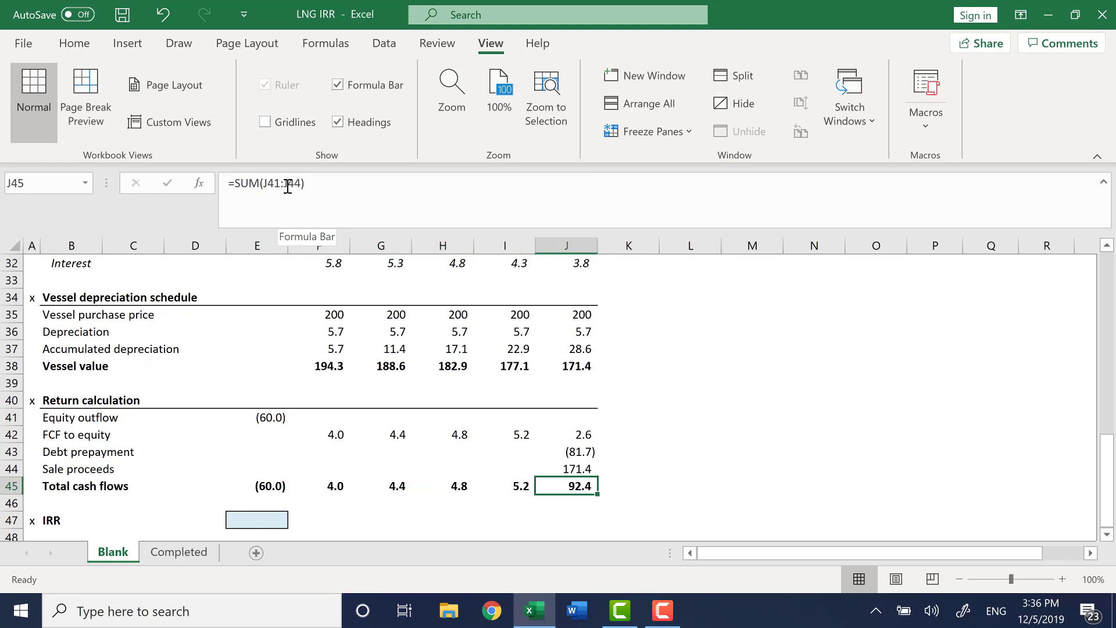
{"action": "key", "text": "Up"}
{"action": "key", "text": "Up"}
{"action": "key", "text": "Up"}
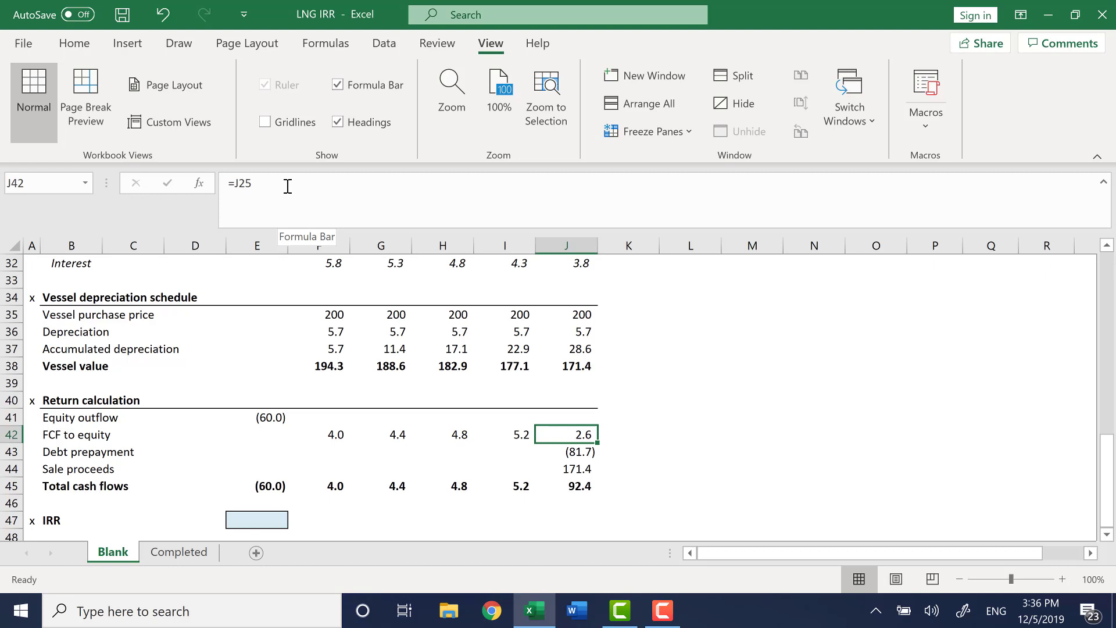
{"action": "key", "text": "Down"}
{"action": "key", "text": "Down"}
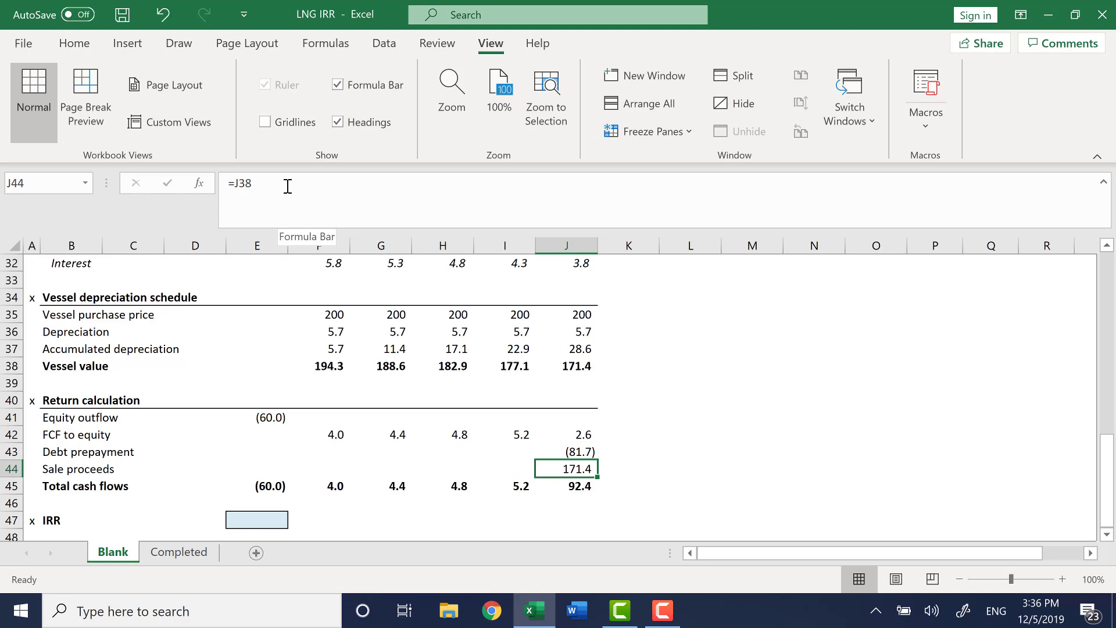
{"action": "key", "text": "Up"}
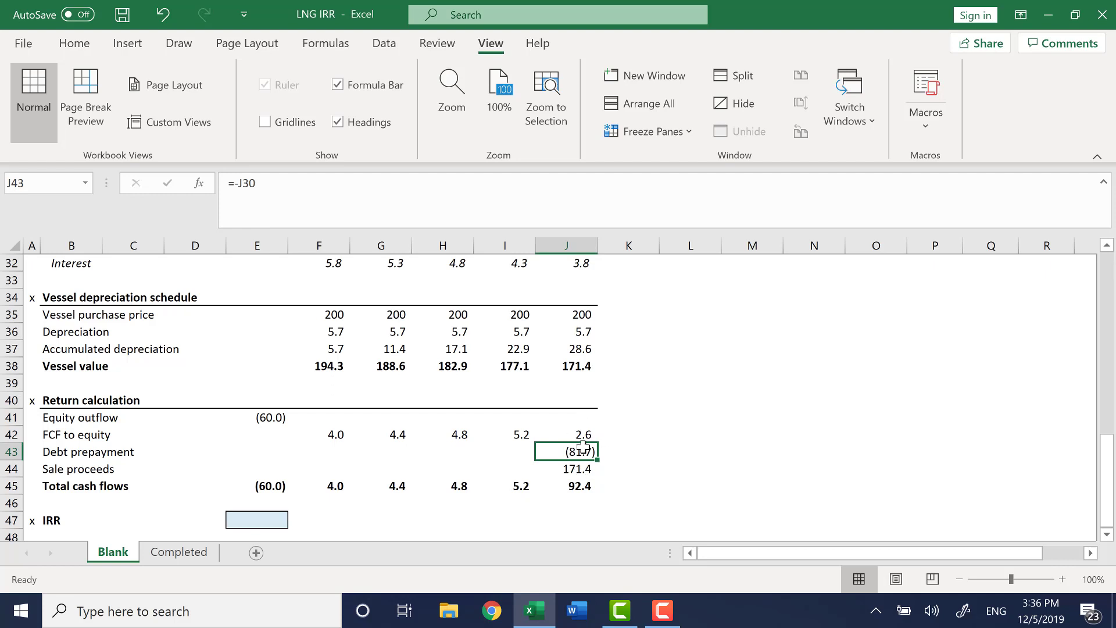
Calculate the equity IRR in E47 with =IRR(E45:J45) over the total cash flows.
{"action": "key", "text": "Down"}
{"action": "key", "text": "Down"}
{"action": "key", "text": "Down"}
{"action": "key", "text": "Left"}
{"action": "key", "text": "Left"}
{"action": "key", "text": "Left"}
{"action": "key", "text": "Left"}
{"action": "key", "text": "Left"}
{"action": "key", "text": "Down"}
{"action": "key", "text": "Down"}
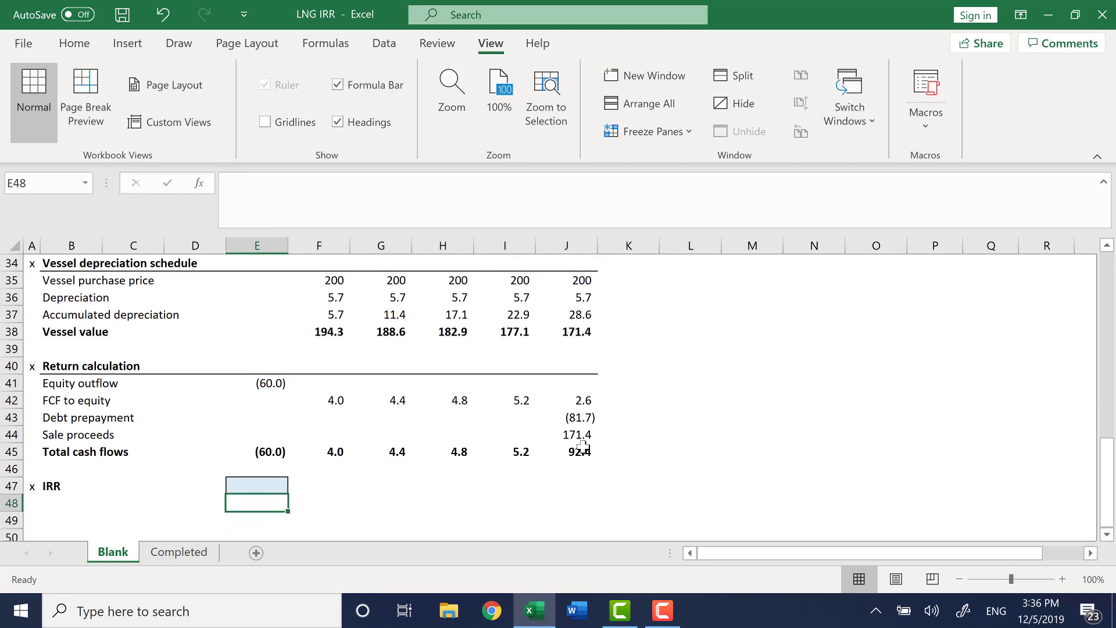
{"action": "key", "text": "Up"}
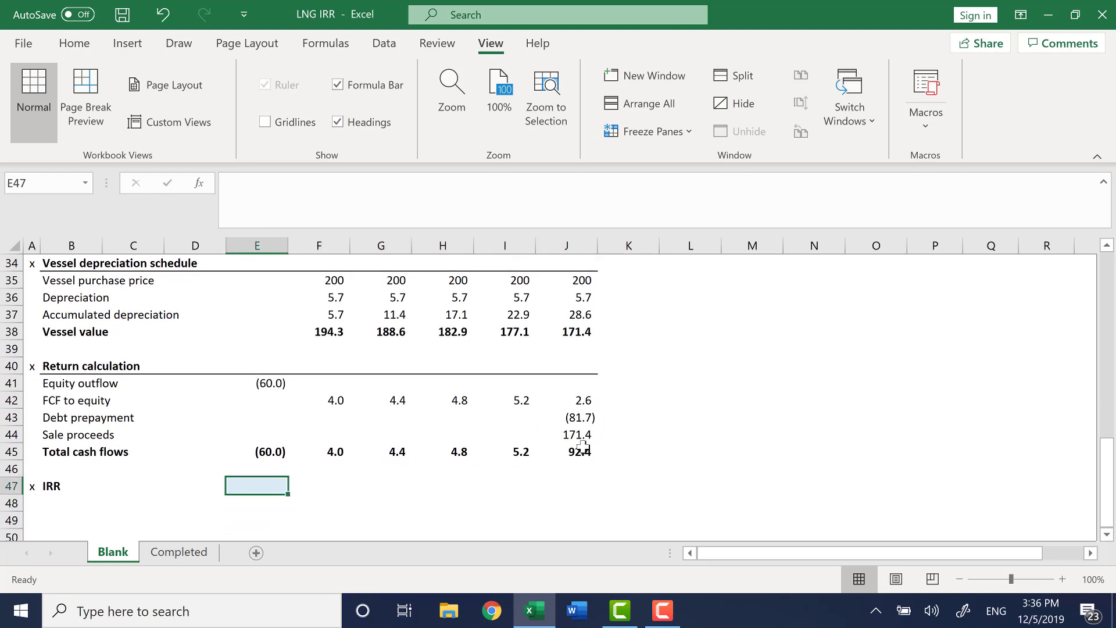
{"action": "type", "text": "="}
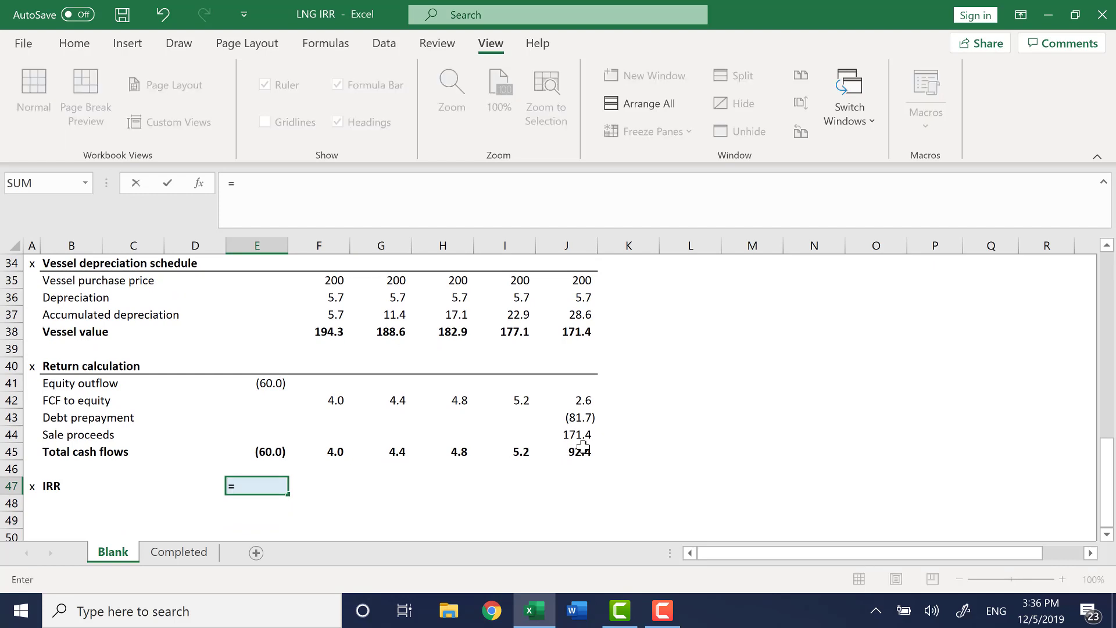
{"action": "type", "text": "IRR("}
{"action": "key", "text": "Up"}
{"action": "key", "text": "Up"}
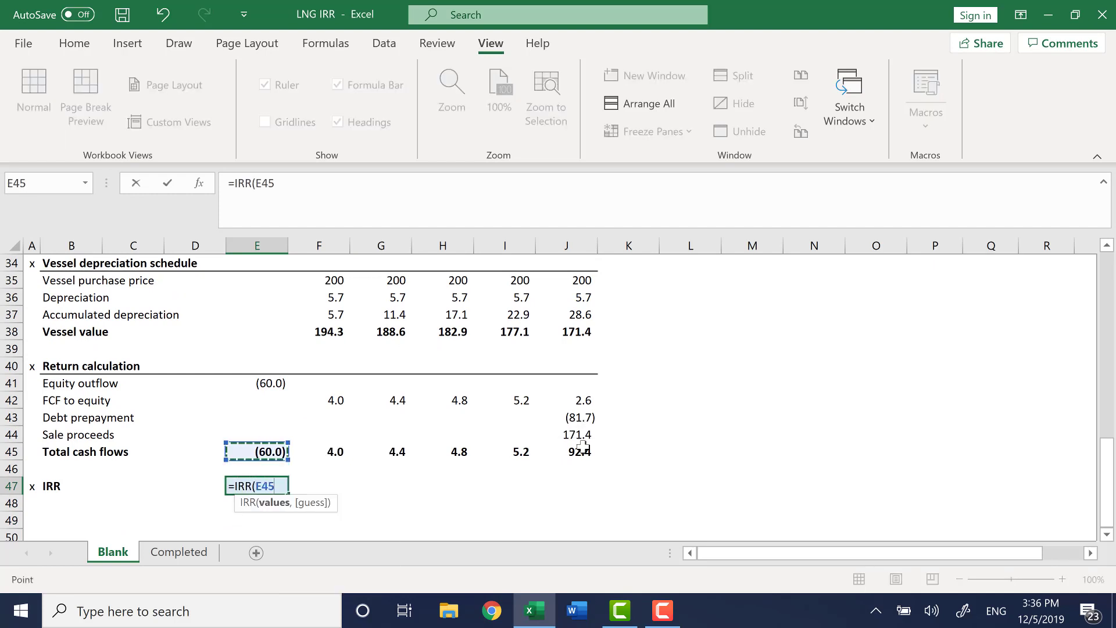
{"action": "key", "text": "shift+Right"}
{"action": "key", "text": "shift+Right"}
{"action": "key", "text": "shift+Right"}
{"action": "key", "text": "shift+Right"}
{"action": "key", "text": "shift+Right"}
{"action": "key", "text": "Return"}
{"action": "key", "text": "Up"}
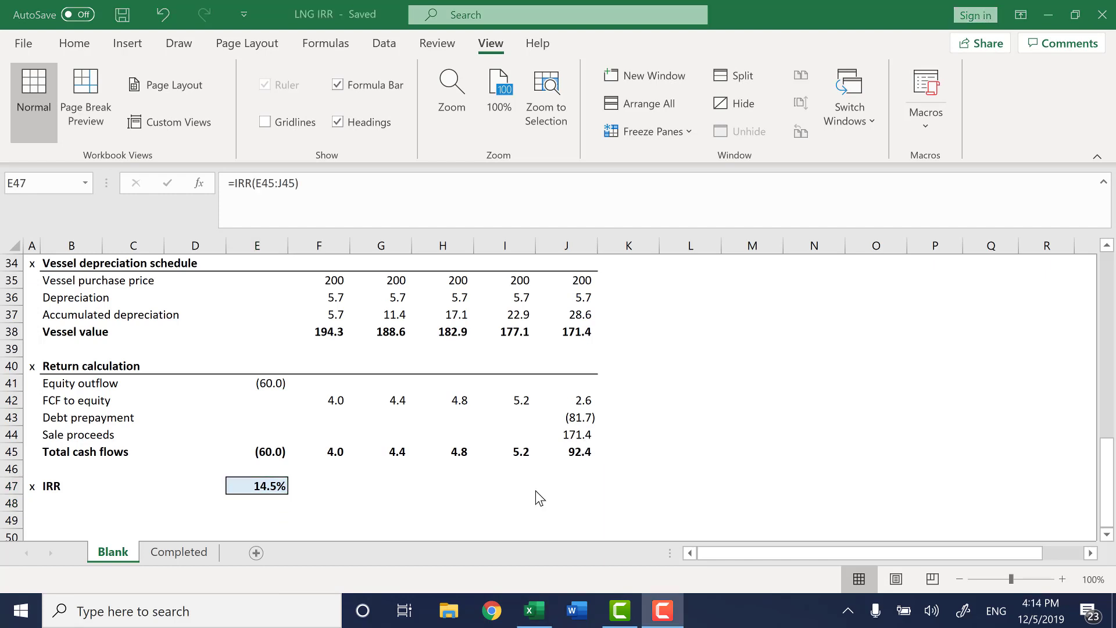
Compare the IRR result against the Completed sheet, then return to the Blank sheet.
{"action": "left_click", "coordinate": [274, 490]}
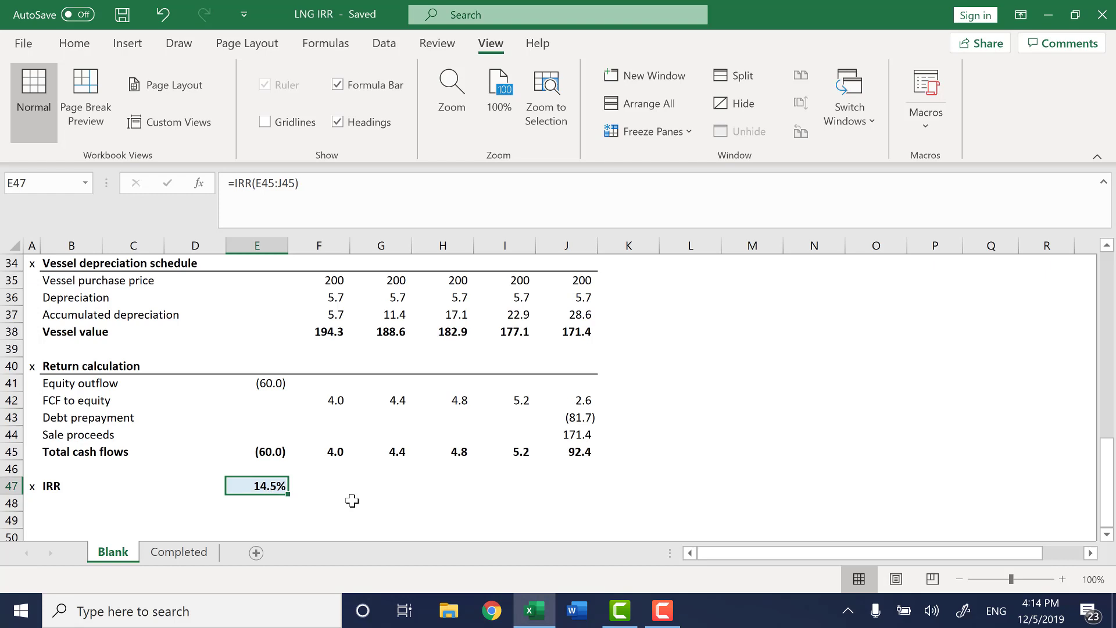
{"action": "left_click", "coordinate": [193, 559]}
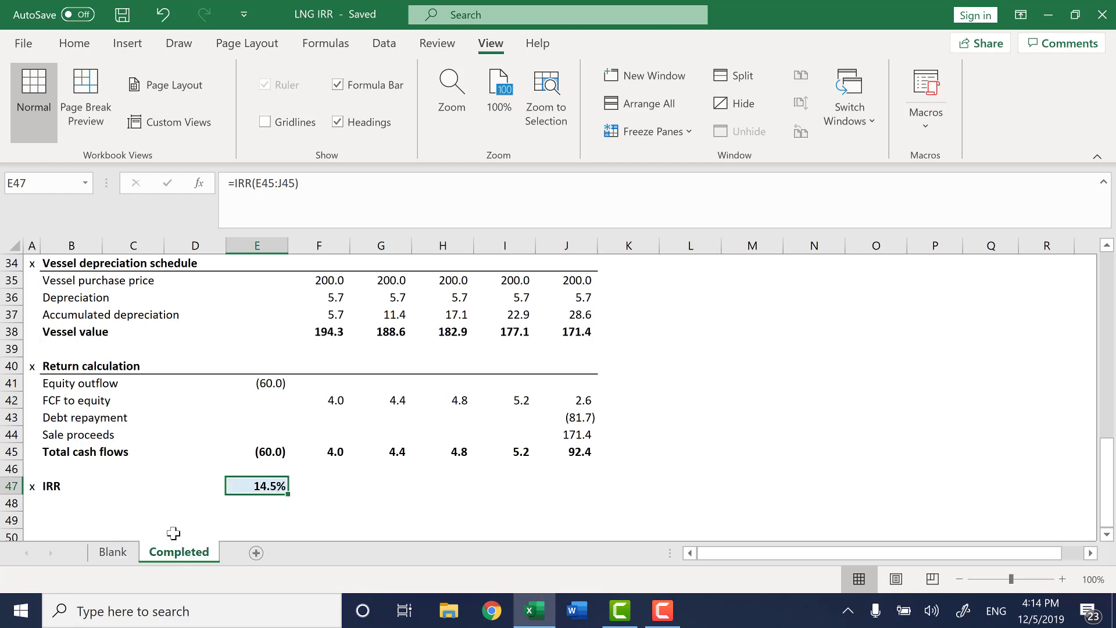
{"action": "left_click", "coordinate": [120, 553]}
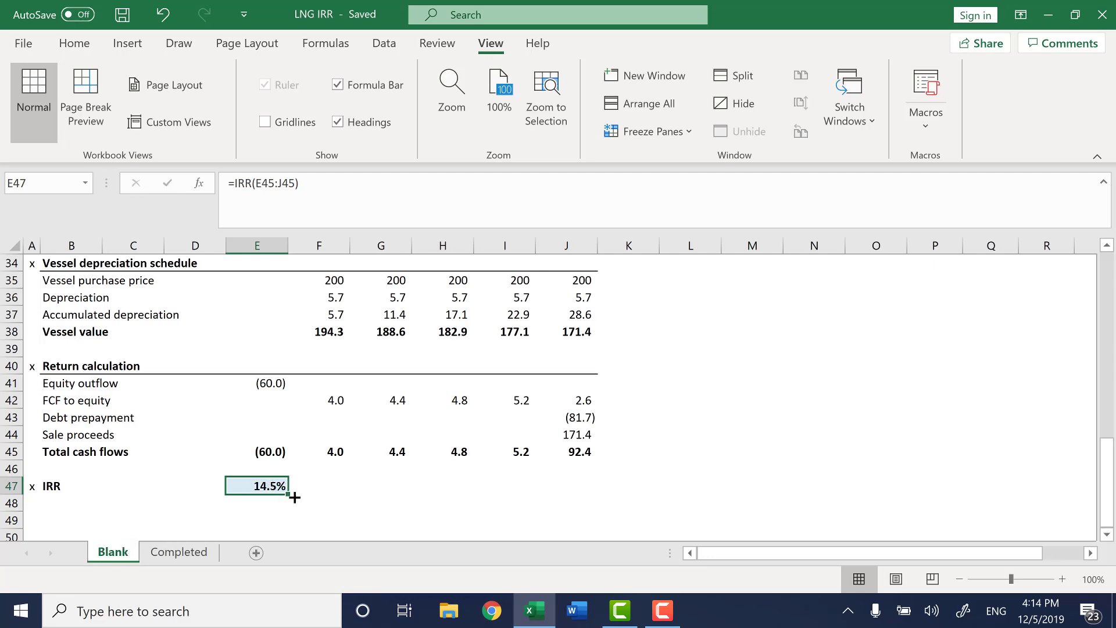